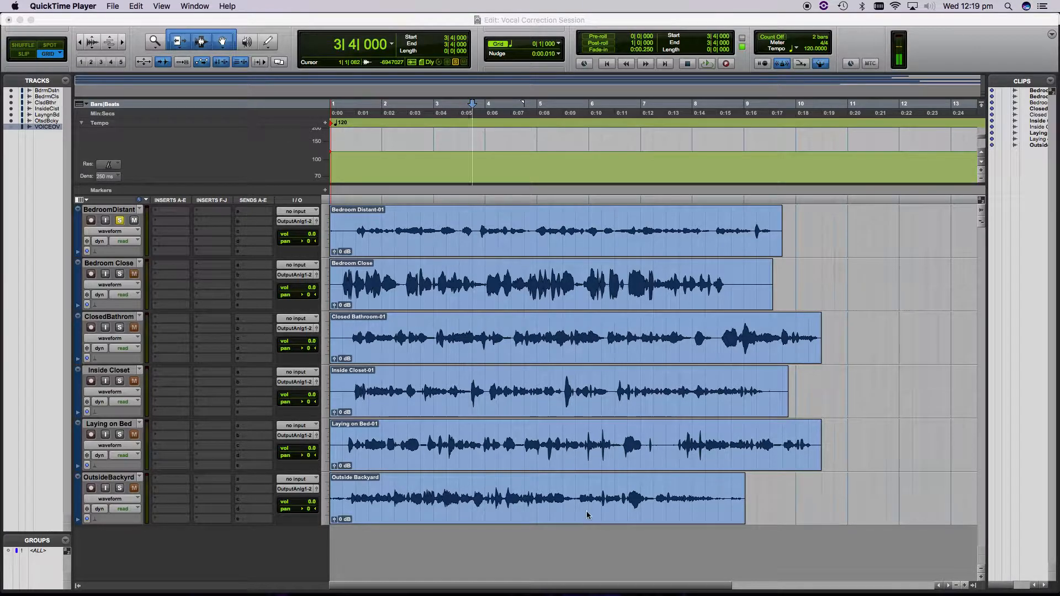
Switch to Preview, enlarge the window showing image4.jpeg and move it beside the tracks.
mouse_move(540, 577)
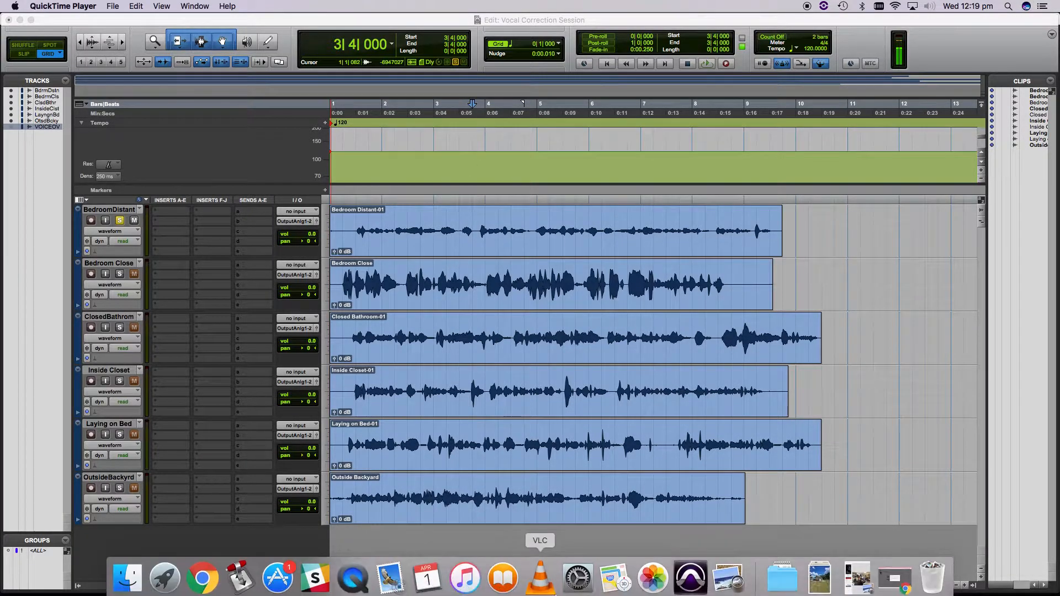
left_click(728, 577)
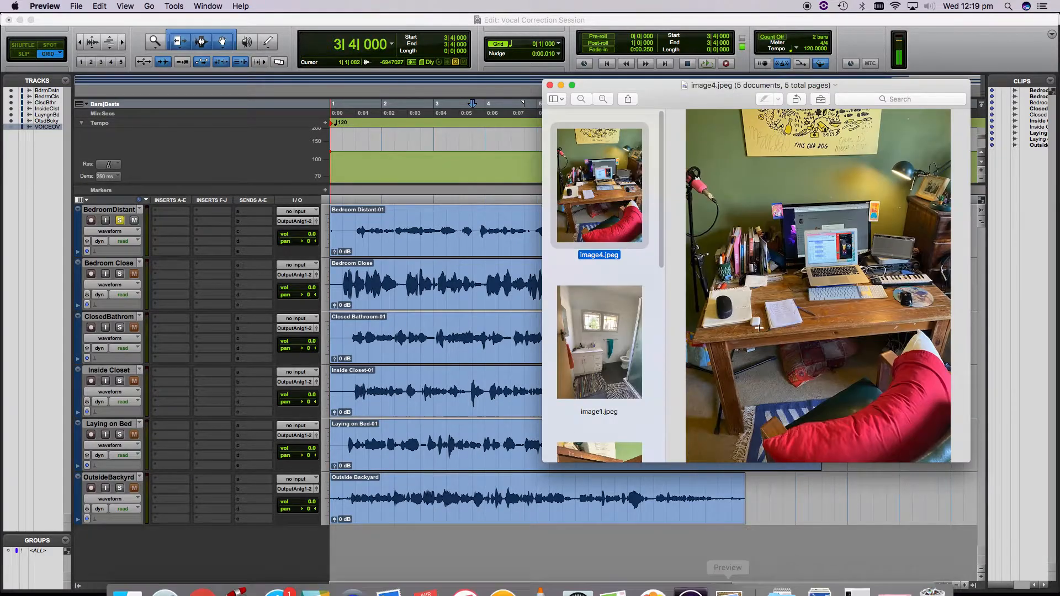
left_click_drag(980, 466, 994, 521)
left_click_drag(608, 92, 690, 52)
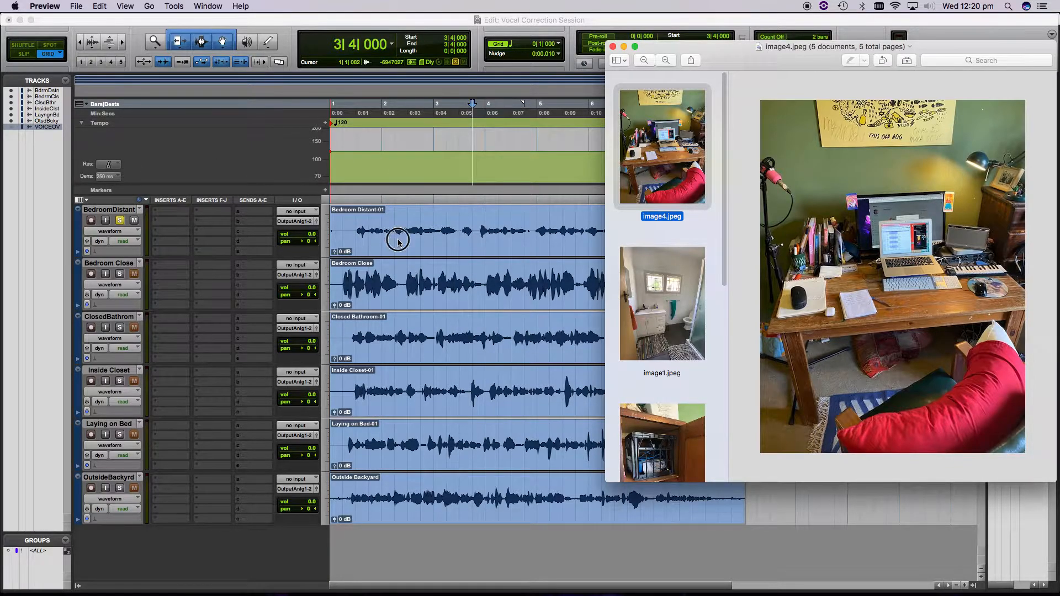
Switch to Pro Tools and play the soloed Bedroom Distant-01 clip, bringing up the desk photo in Preview during playback.
left_click(417, 250)
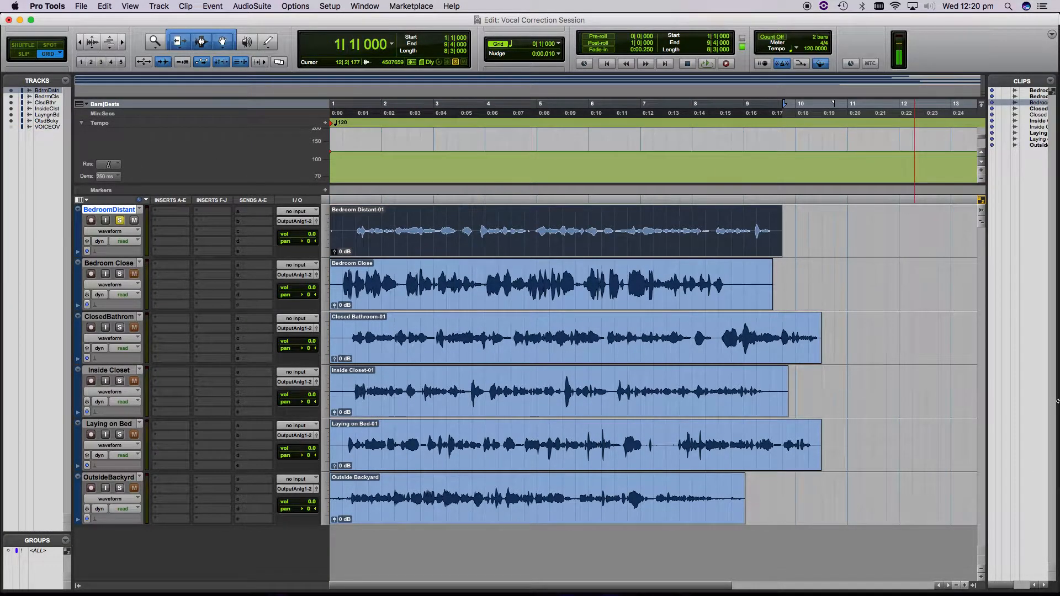
key("space")
left_click(727, 586)
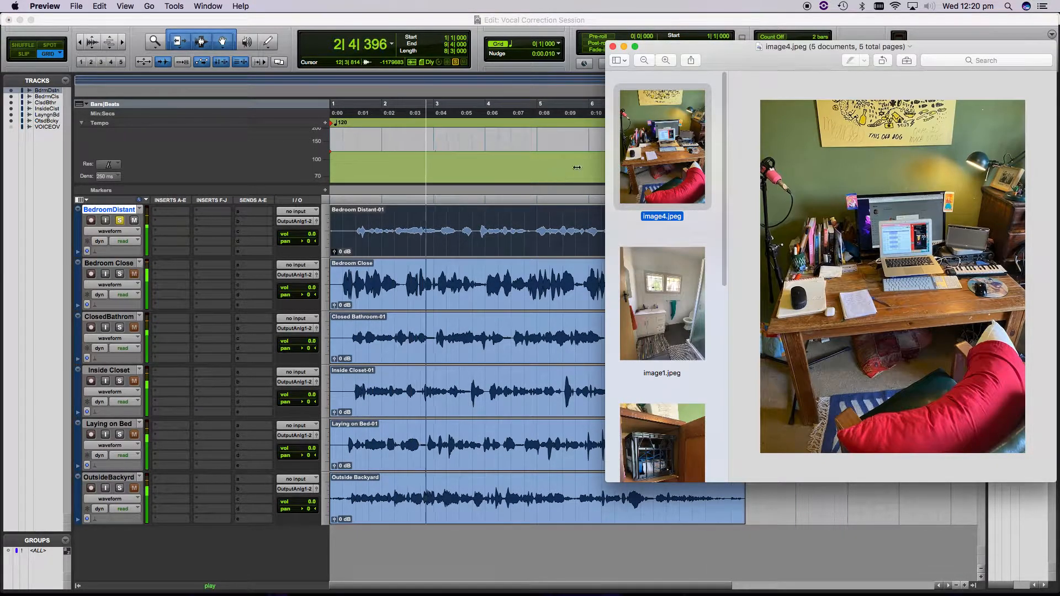
left_click(1031, 547)
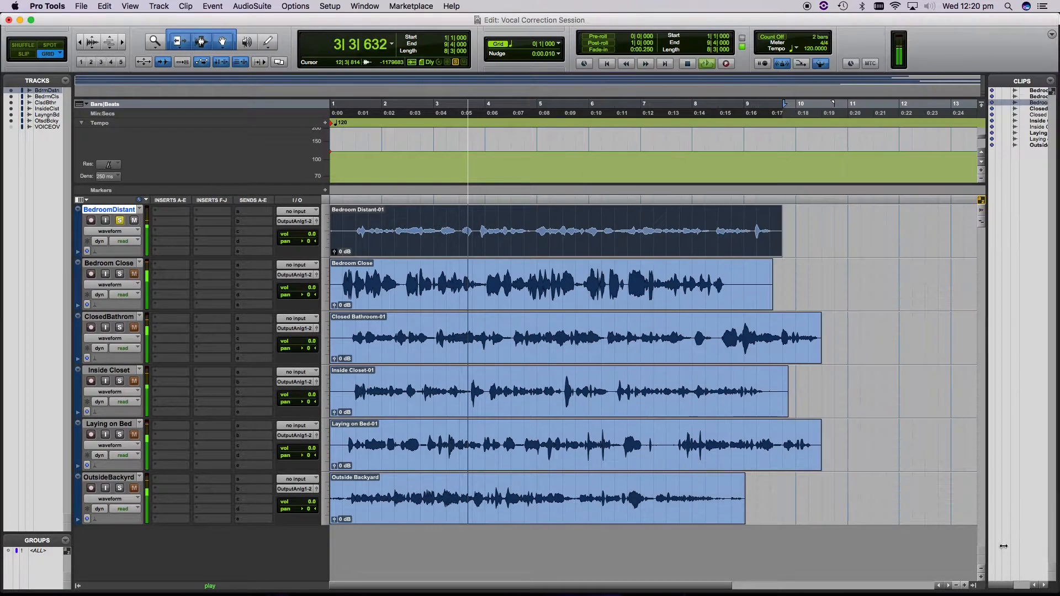
Narrow the Pro Tools Edit and Mix windows so the room photo stays uncovered beside them.
left_click_drag(995, 533, 698, 532)
left_click_drag(1059, 545, 709, 549)
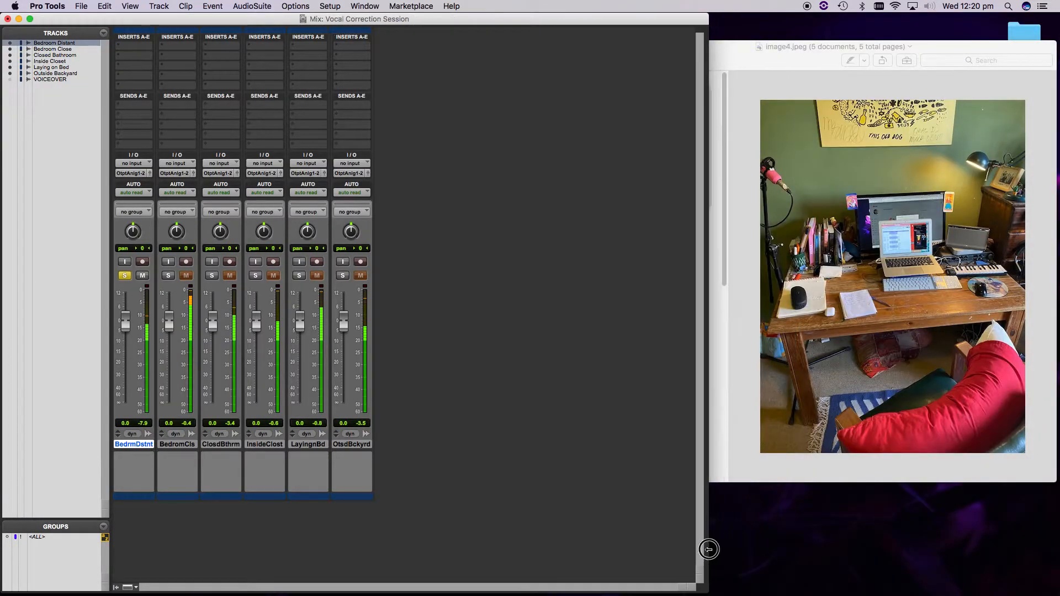
key("super+equal")
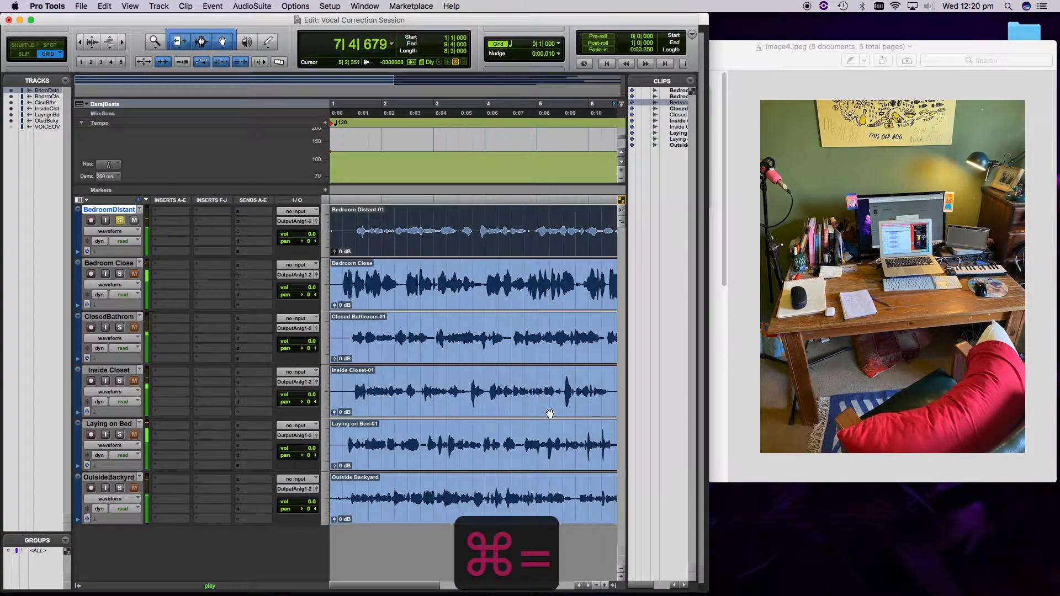
Hide the Inserts F-J column in the Edit window and stop playback.
right_click(205, 202)
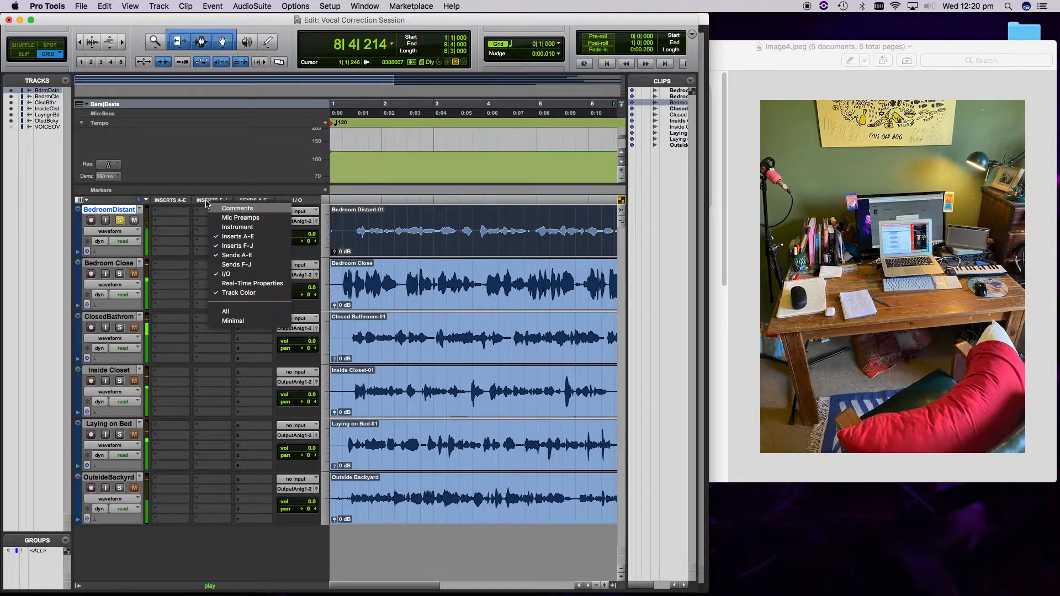
left_click(233, 248)
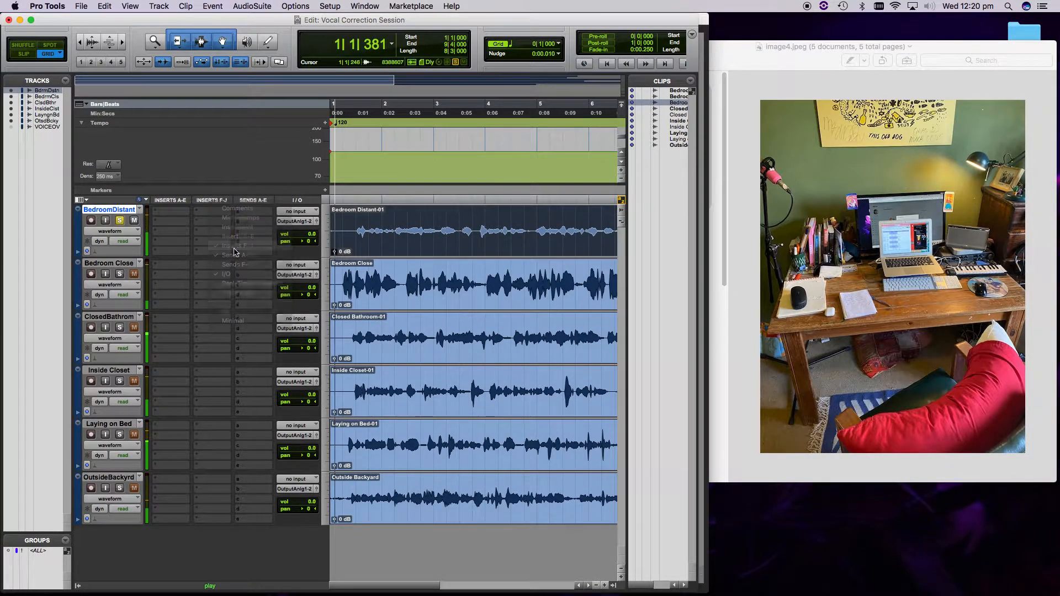
key("space")
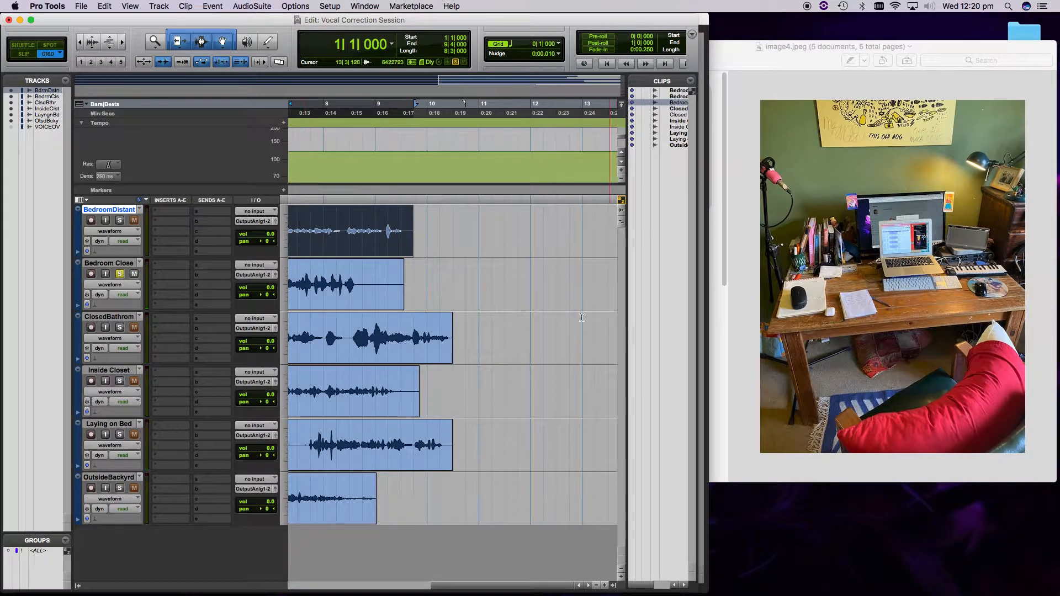
Play the soloed Bedroom Close track, hiding the Clips list during playback to widen the timeline.
key("space")
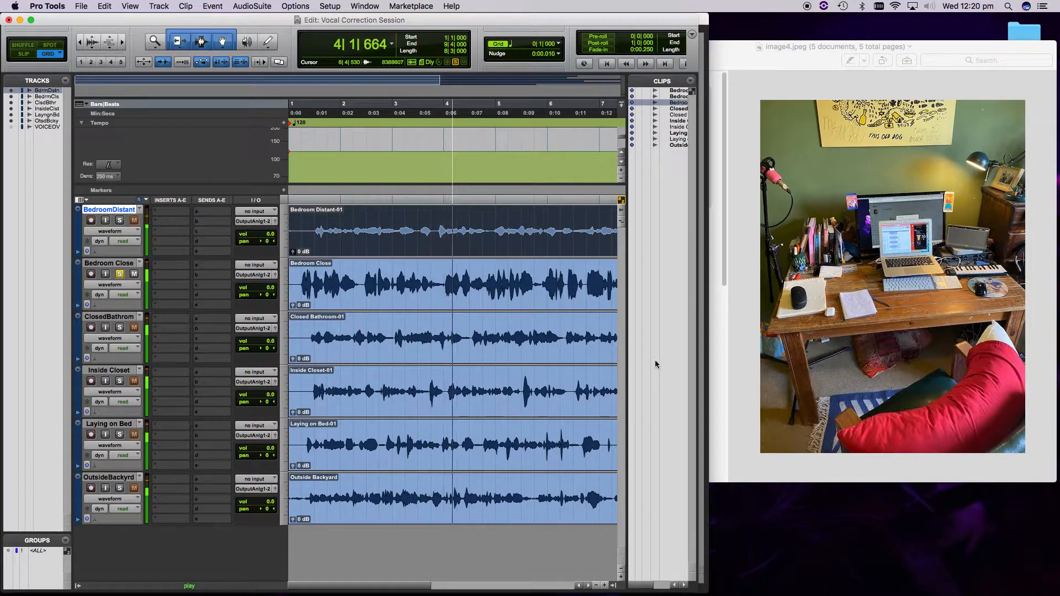
left_click(614, 586)
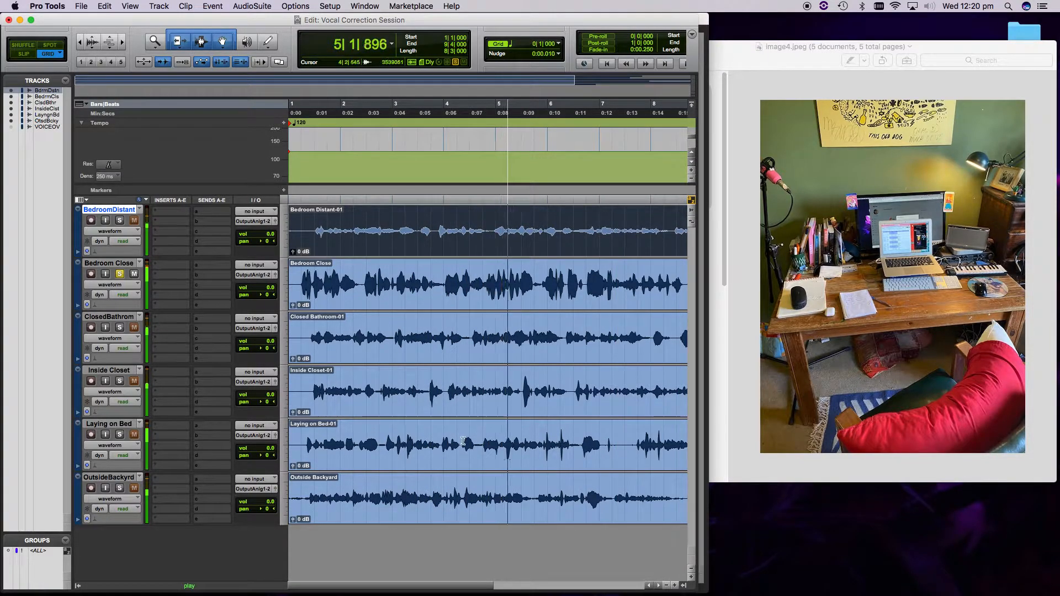
scroll(414, 364, "right", 3)
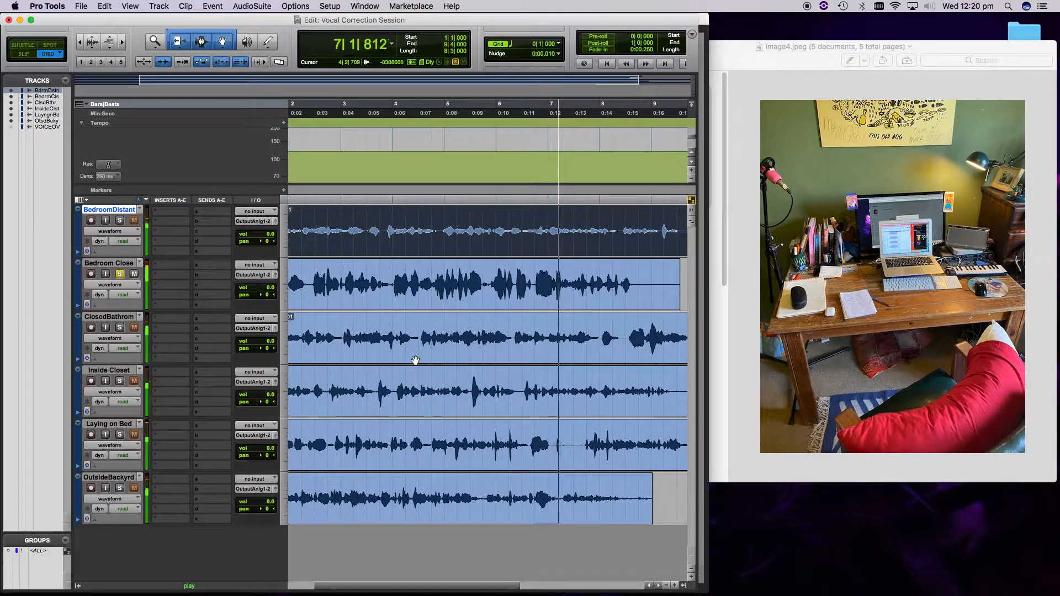
scroll(398, 334, "left", 1)
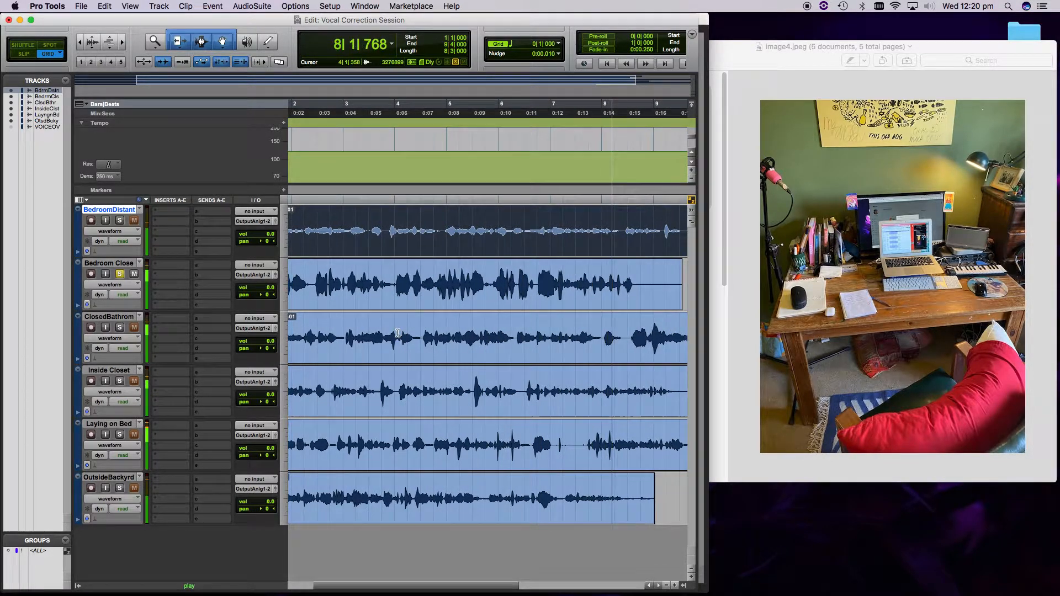
scroll(399, 333, "left", 2)
key("space")
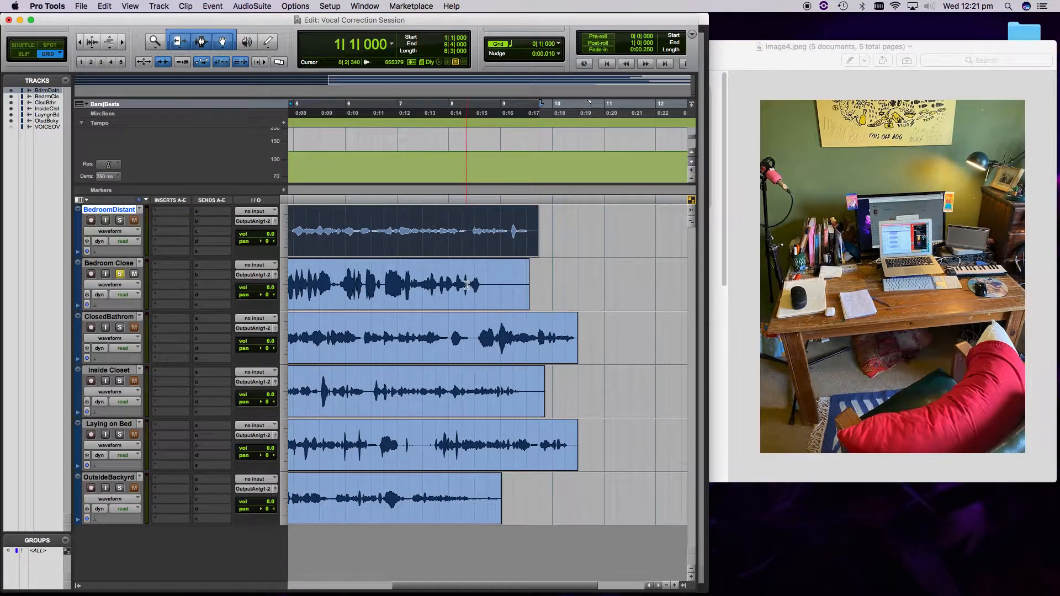
Replay the recordings from the start, switching solo between Bedroom Distant and Bedroom Close to compare their sound.
scroll(467, 286, "left", 5)
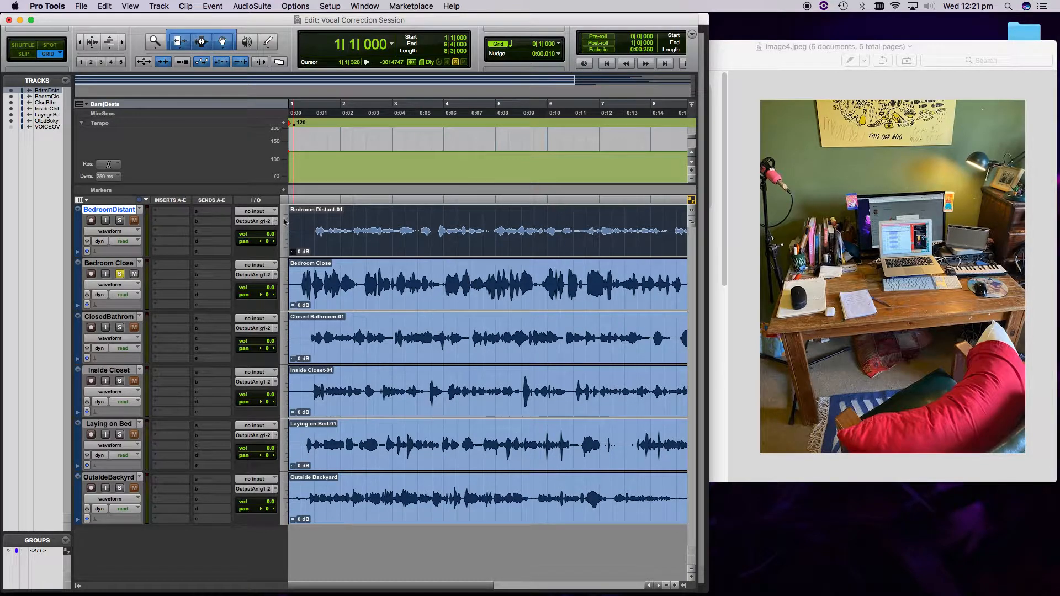
key("space")
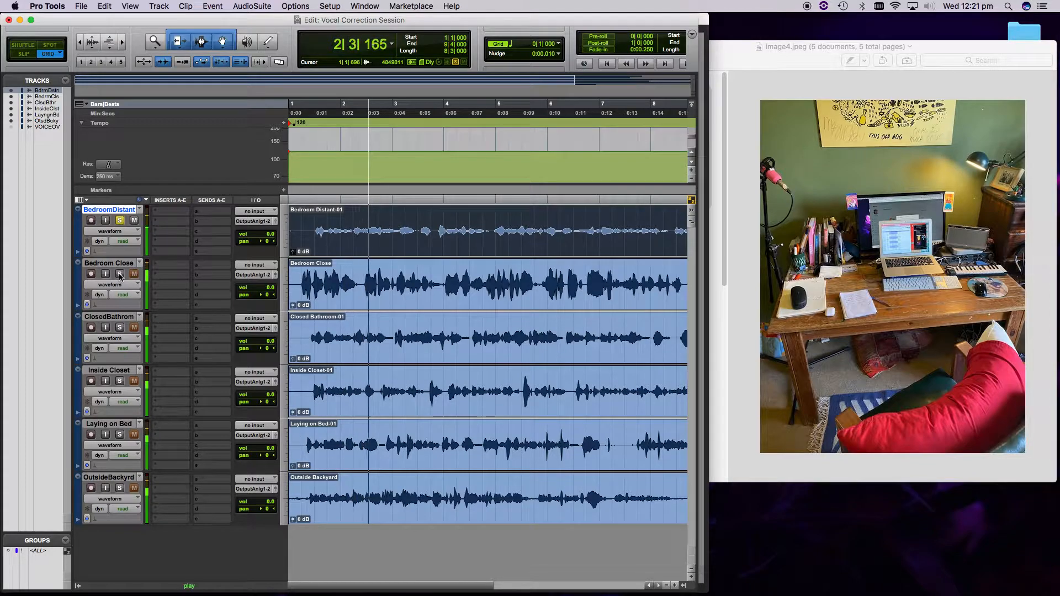
key("space")
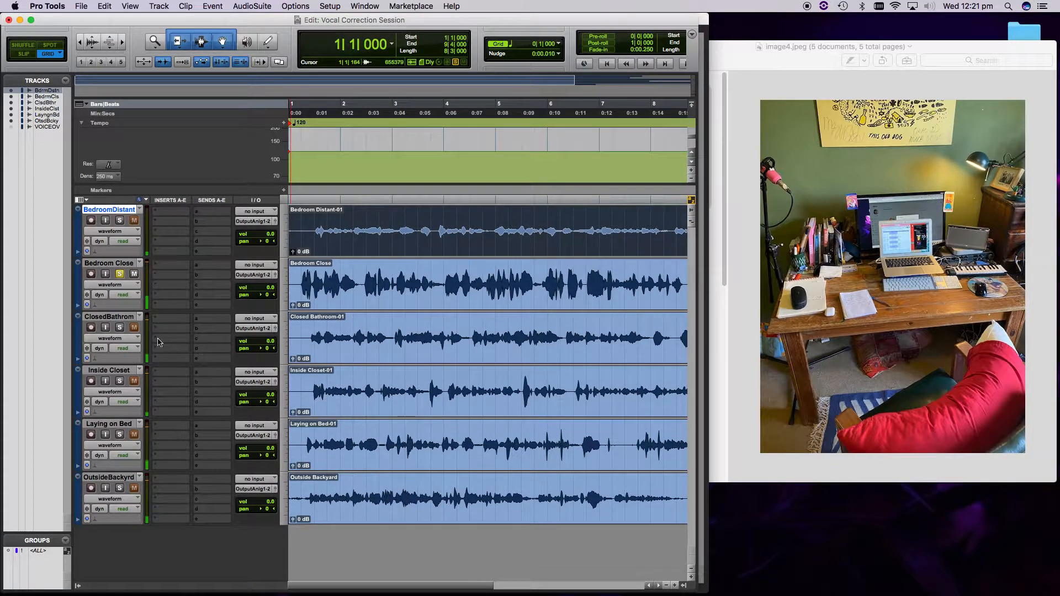
Show the bathroom photo image1.jpeg in Preview and listen to the soloed Closed Bathroom-01 clip in Pro Tools.
left_click(803, 391)
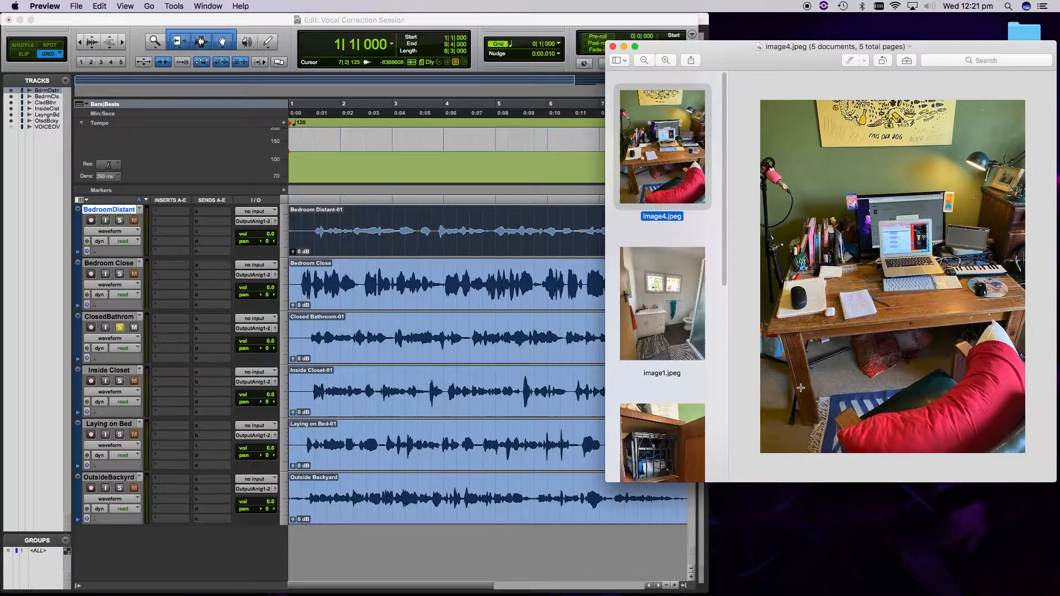
key("Down")
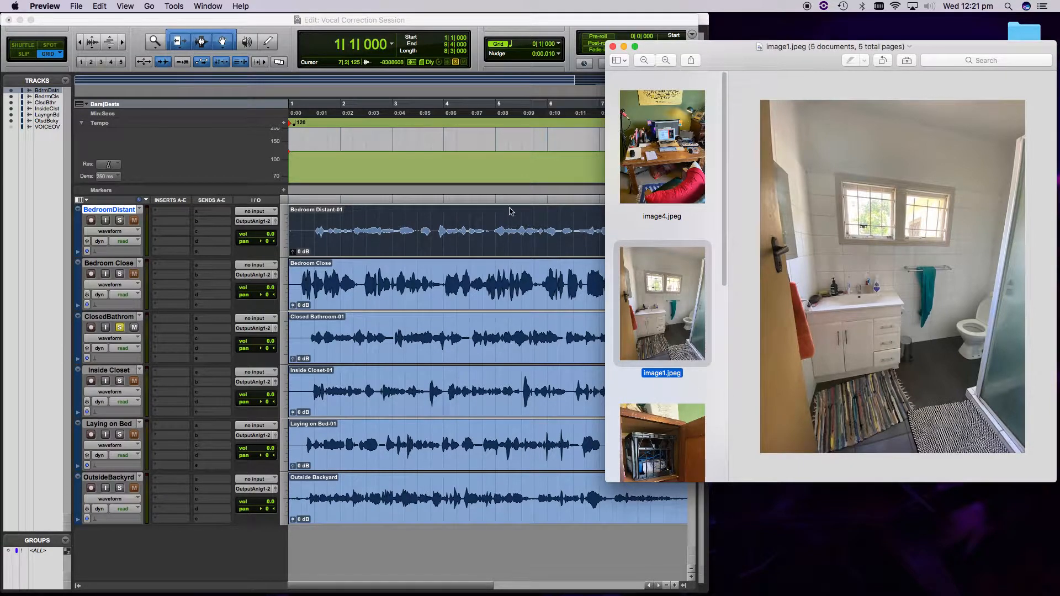
left_click(304, 316)
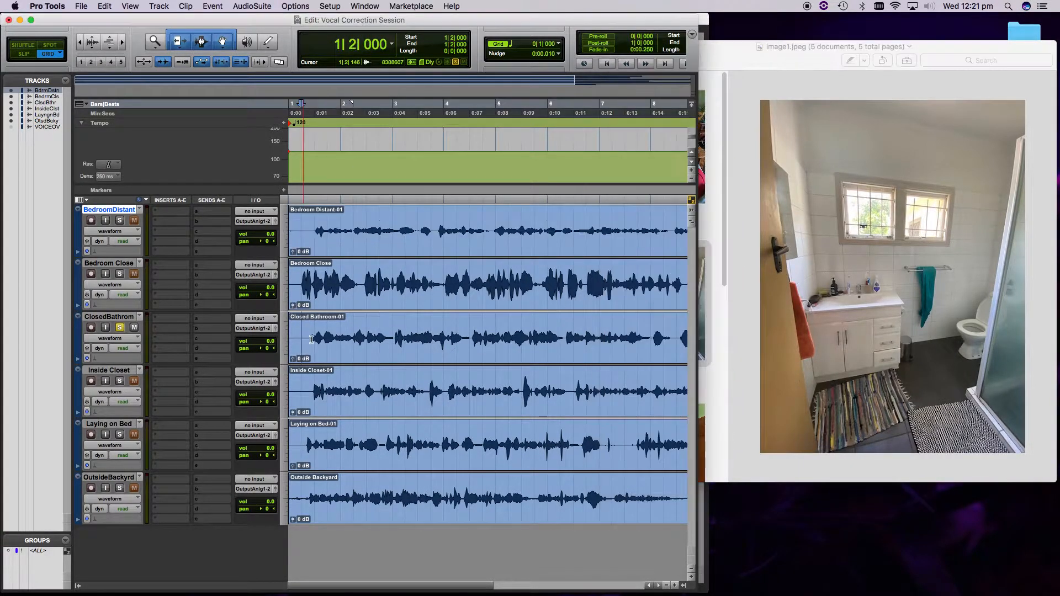
left_click(320, 358)
key("space")
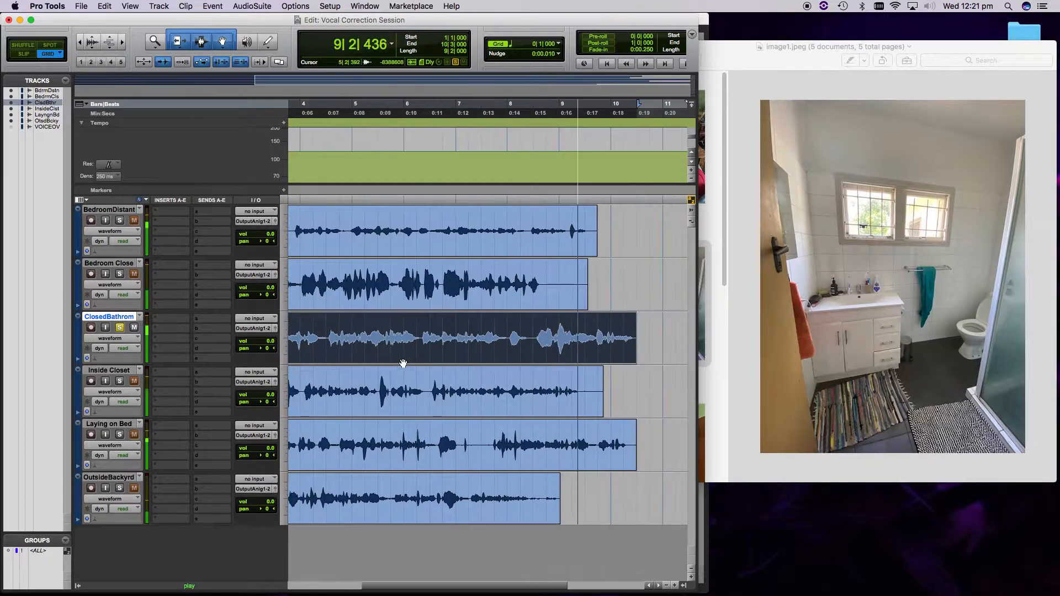
key("space")
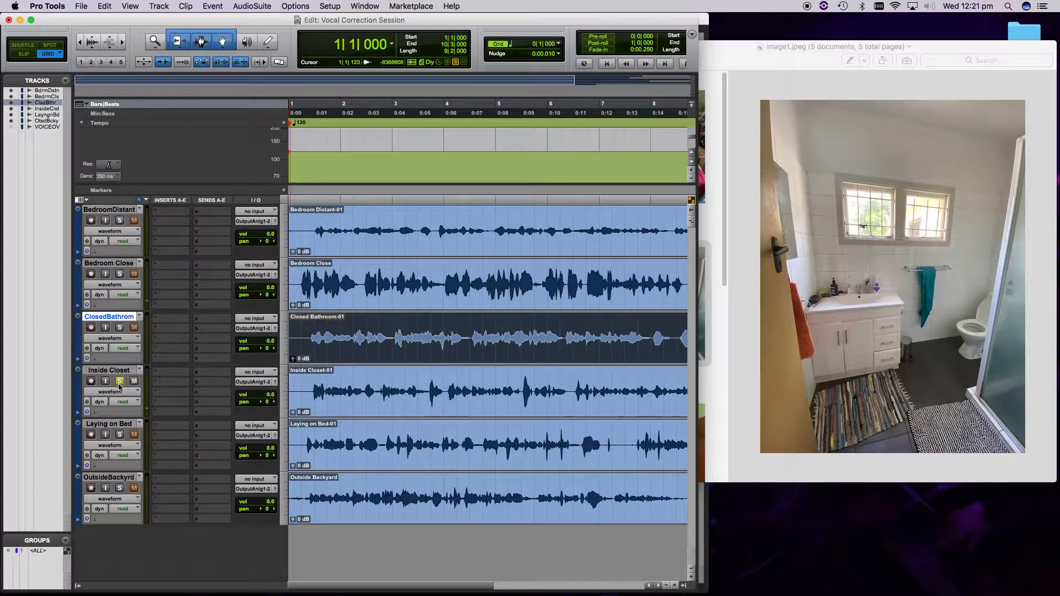
Show the closet photo image2.jpeg in Preview and play the soloed Inside Closet-01 clip in Pro Tools.
left_click(751, 330)
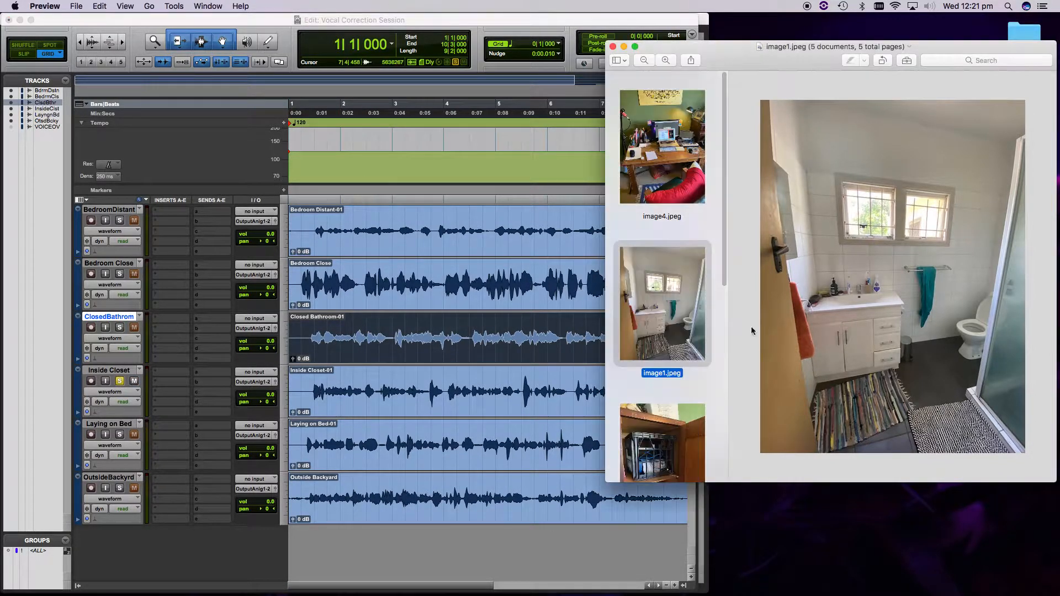
left_click(633, 435)
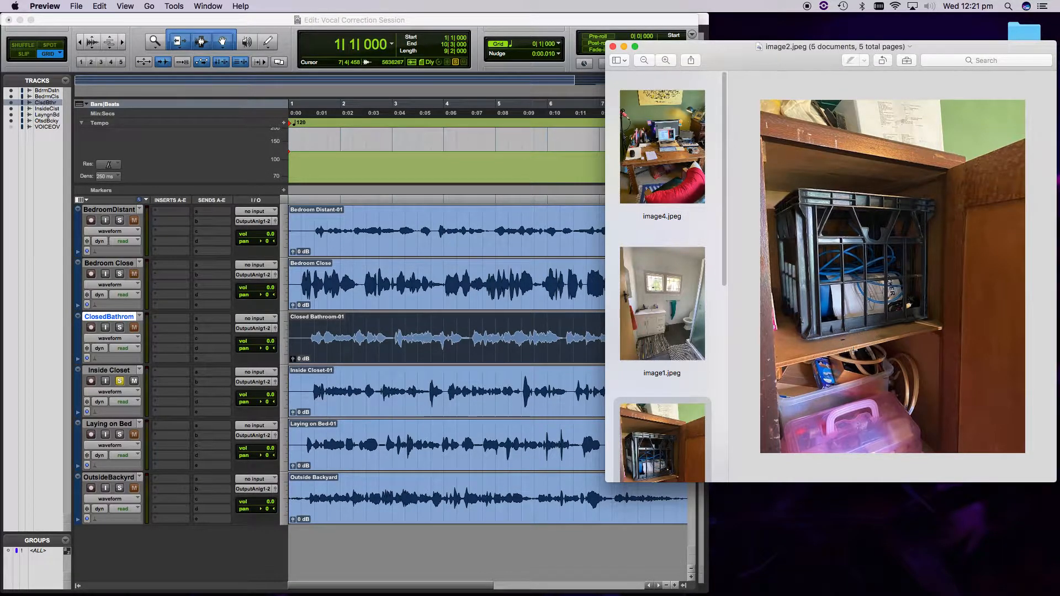
left_click(389, 476)
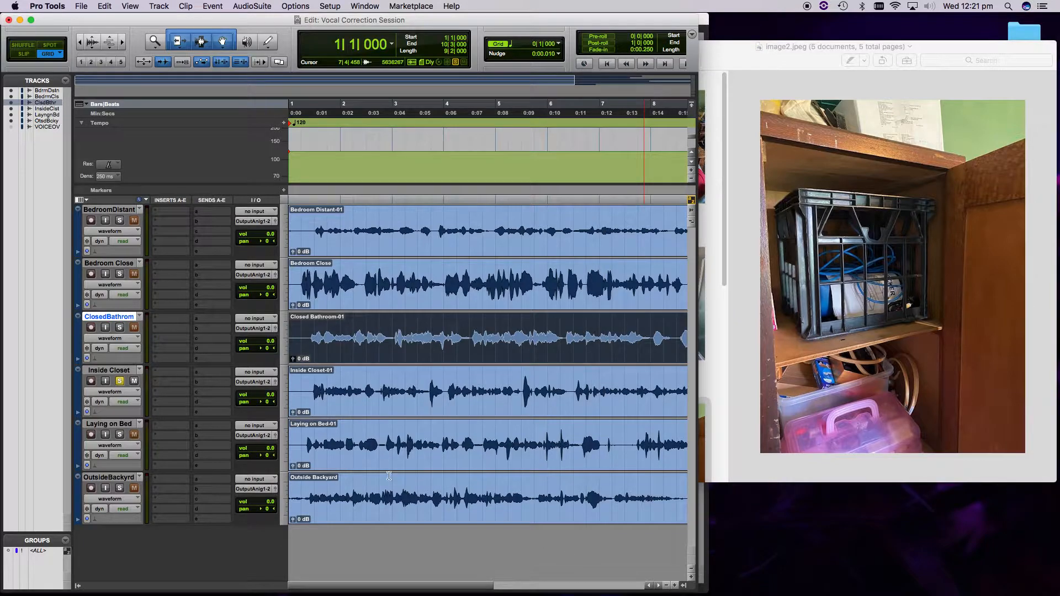
left_click(307, 394)
key("space")
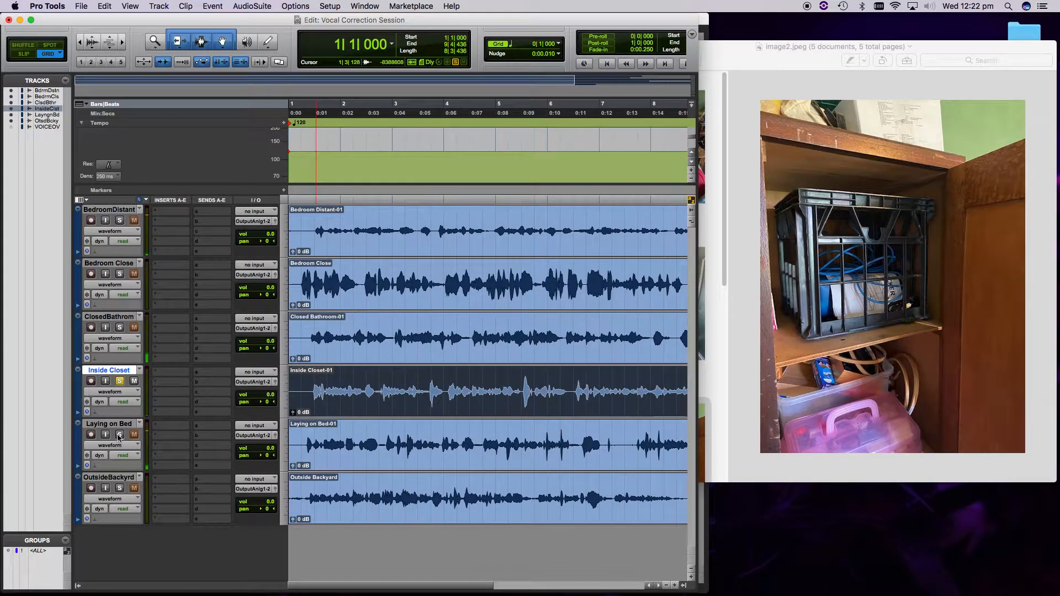
Show the bed photo image3.jpeg in Preview and listen to the soloed Laying on Bed-01 clip in Pro Tools.
left_click(733, 425)
left_click(684, 269)
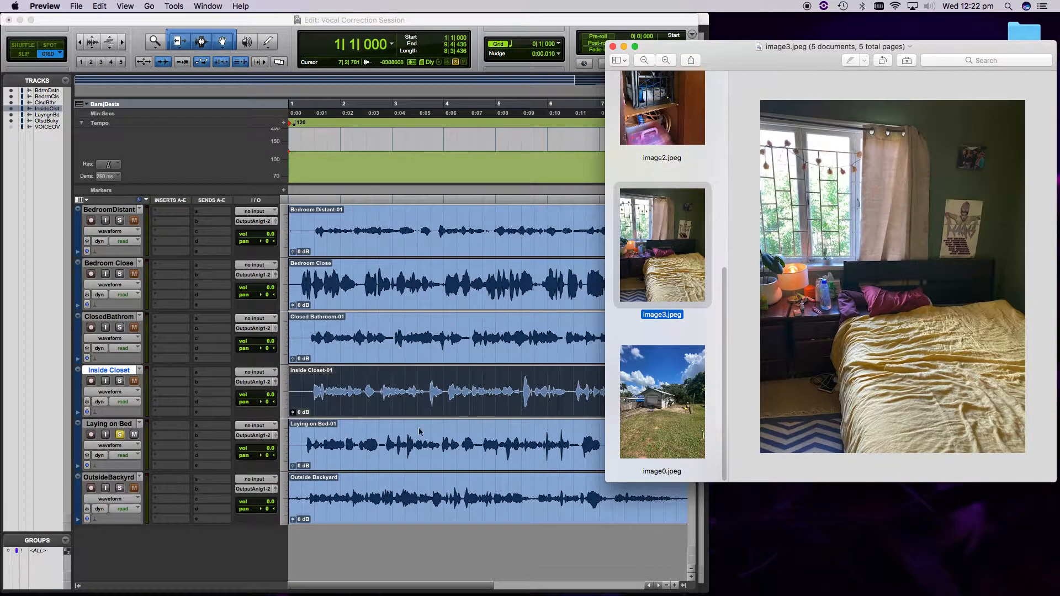
left_click(328, 453)
key("space")
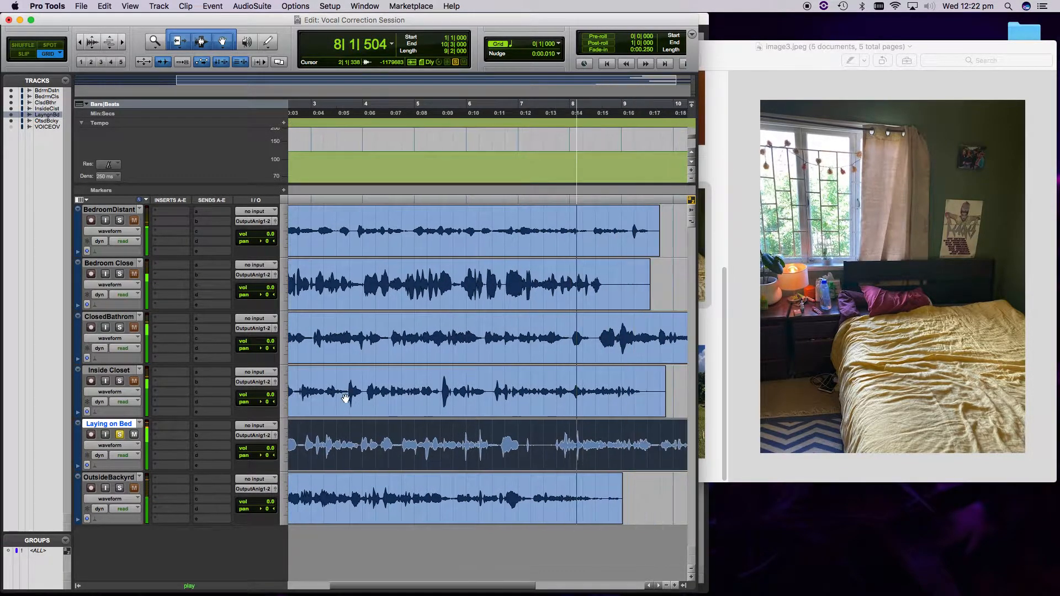
scroll(354, 402, "left", 5)
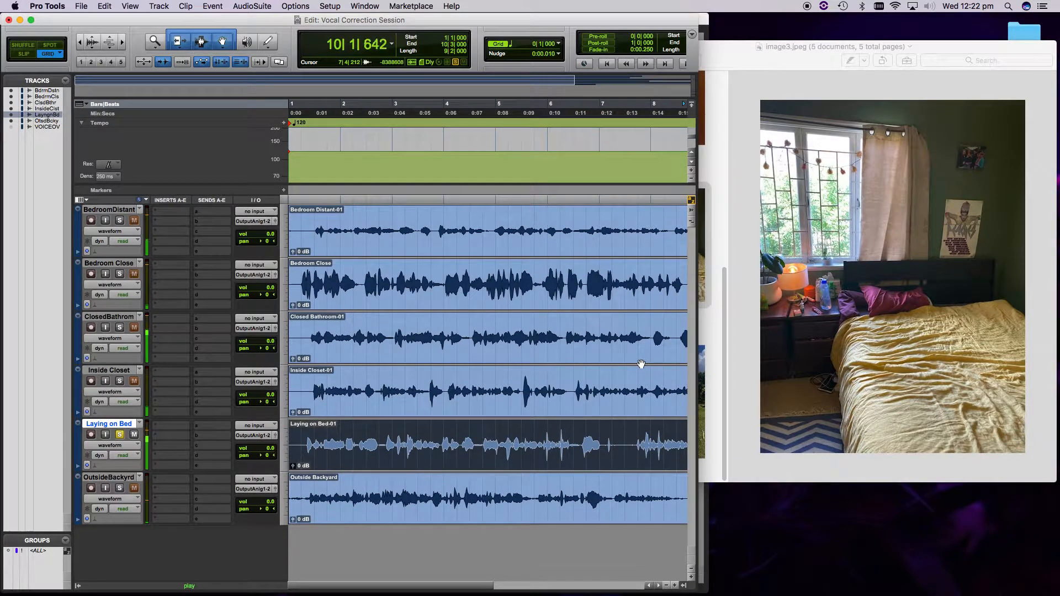
key("space")
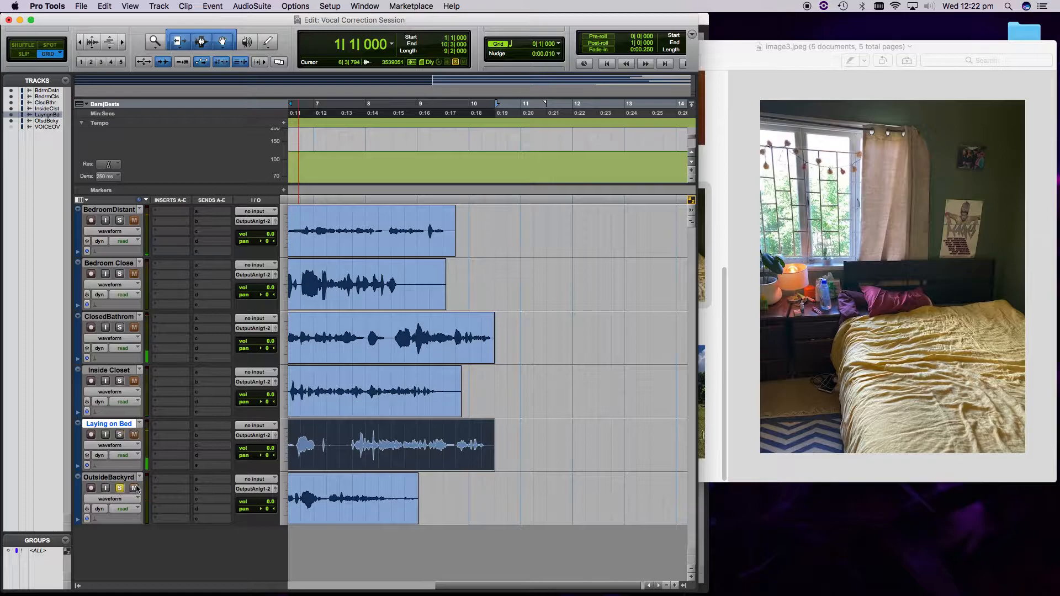
Show the backyard photo image0.jpeg in Preview and play the soloed Outside Backyard clip in Pro Tools.
left_click(837, 329)
left_click(680, 384)
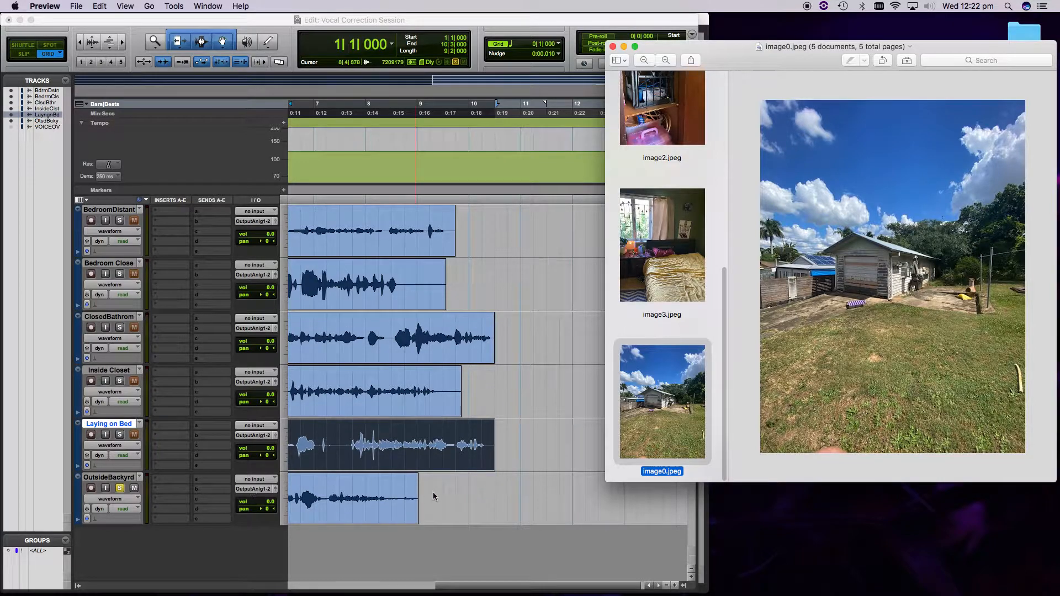
scroll(434, 497, "left", 10)
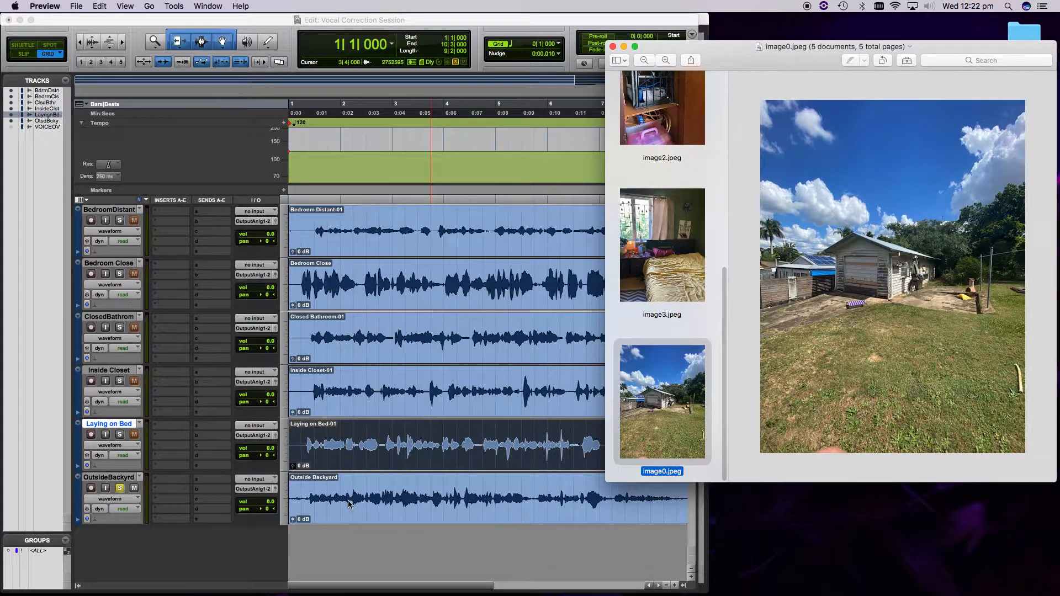
key("space")
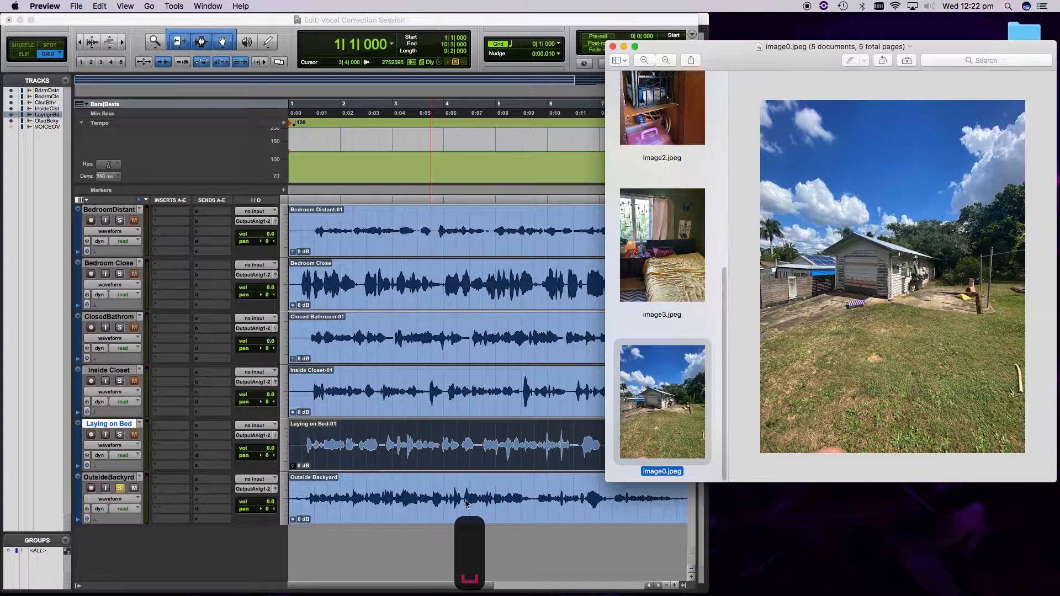
left_click(467, 504)
key("space")
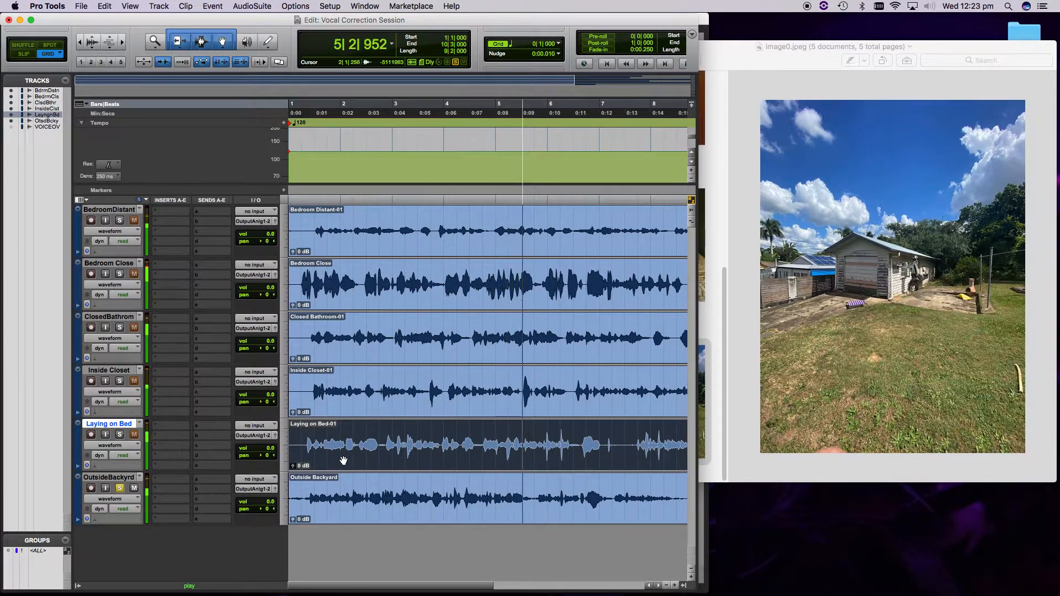
scroll(362, 445, "right", 2)
scroll(362, 445, "right", 5)
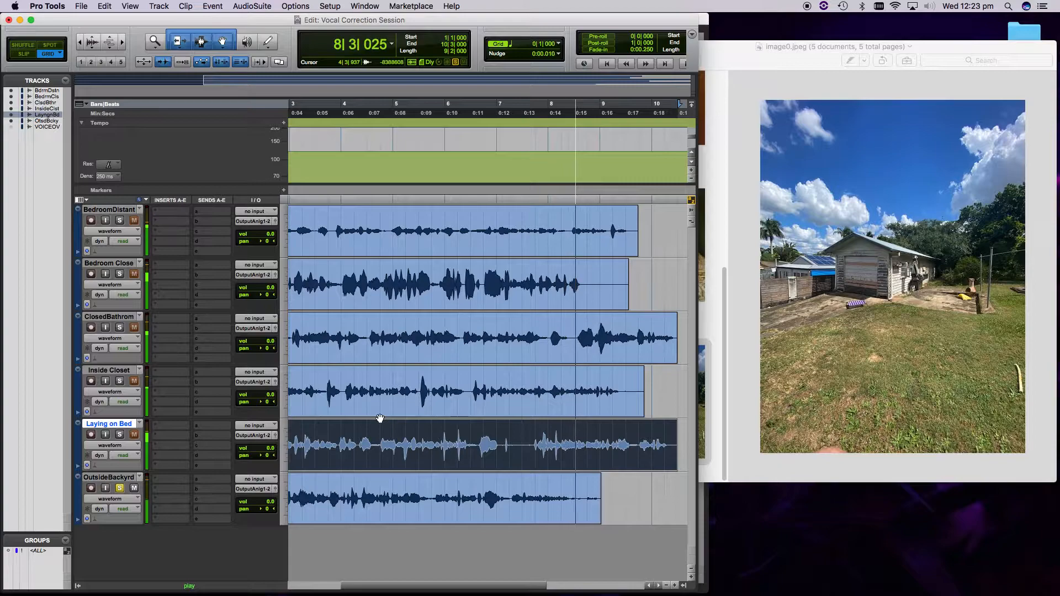
key("space")
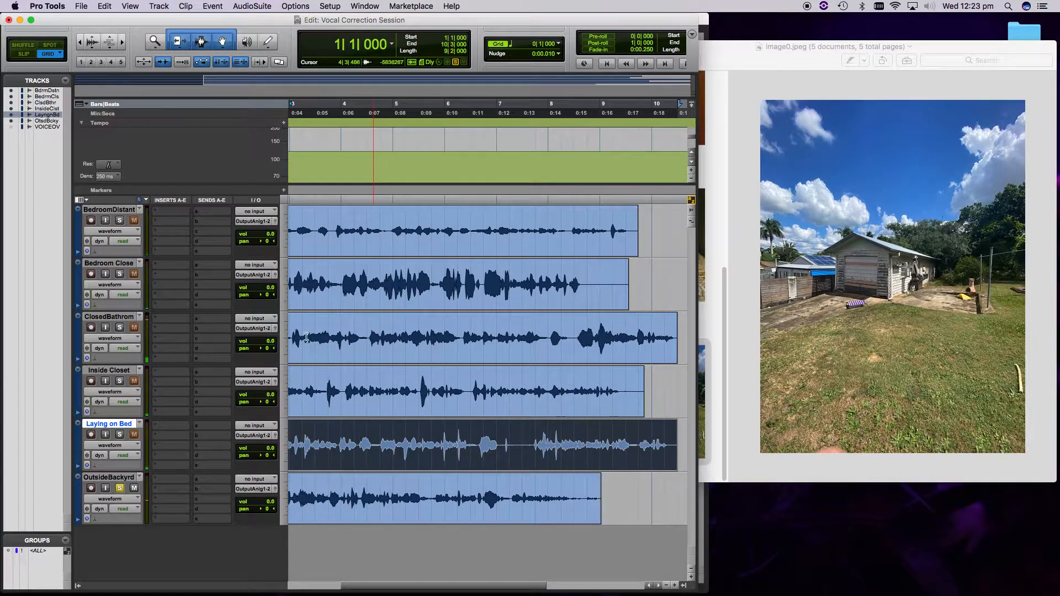
Show the VOICEOVER track and move its Dyn3 Compressor/Limiter insert down one slot.
left_click(11, 127)
scroll(264, 492, "down", 1)
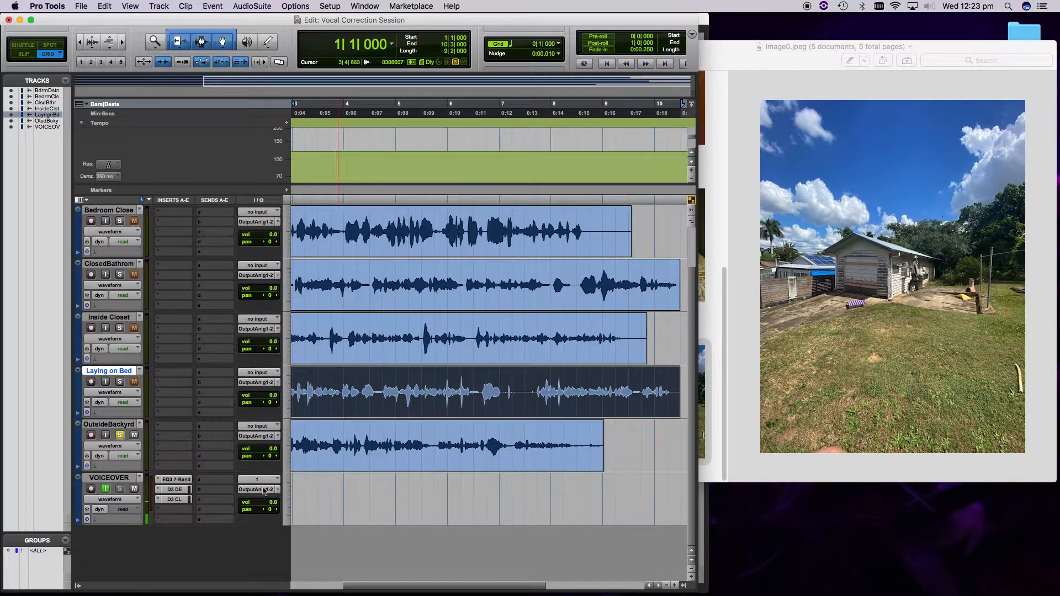
left_click_drag(174, 499, 175, 509)
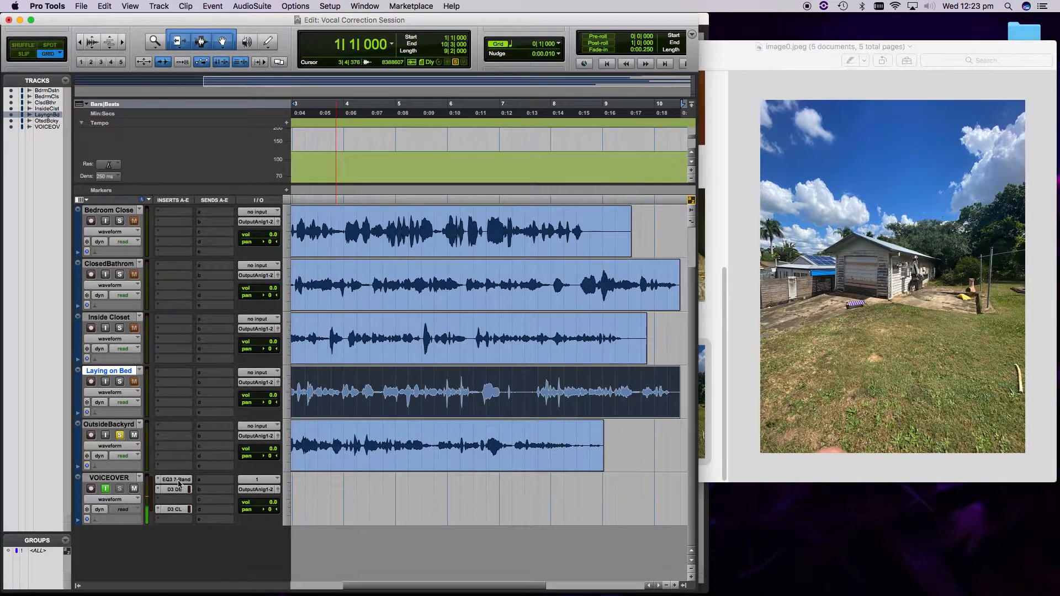
Review the EQ3 7-Band, Dyn3 De-Esser and Dyn3 Compressor/Limiter settings on the VOICEOVER track.
left_click(176, 479)
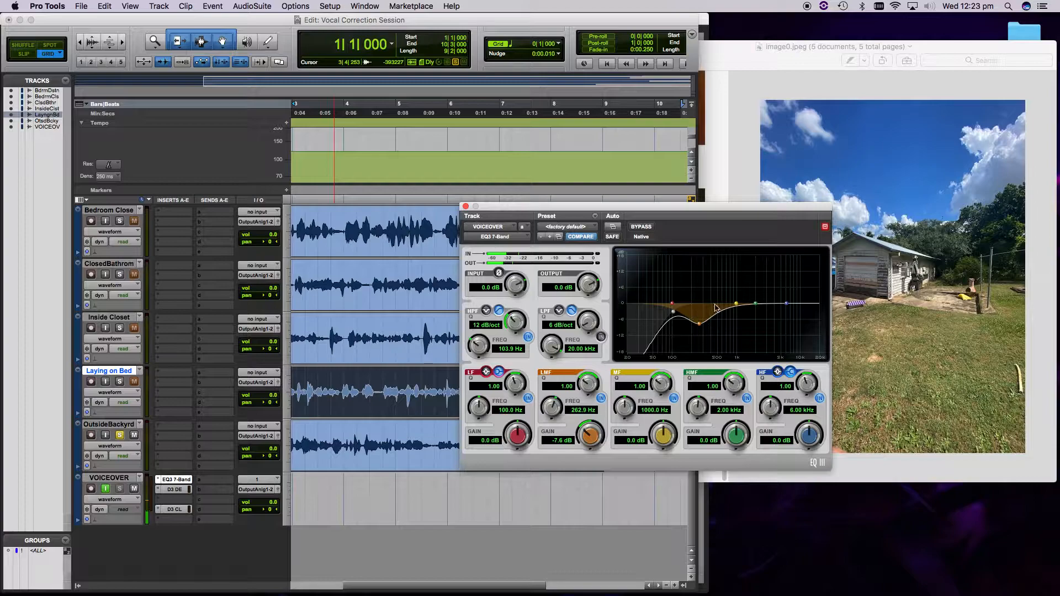
left_click(185, 493)
left_click(185, 493)
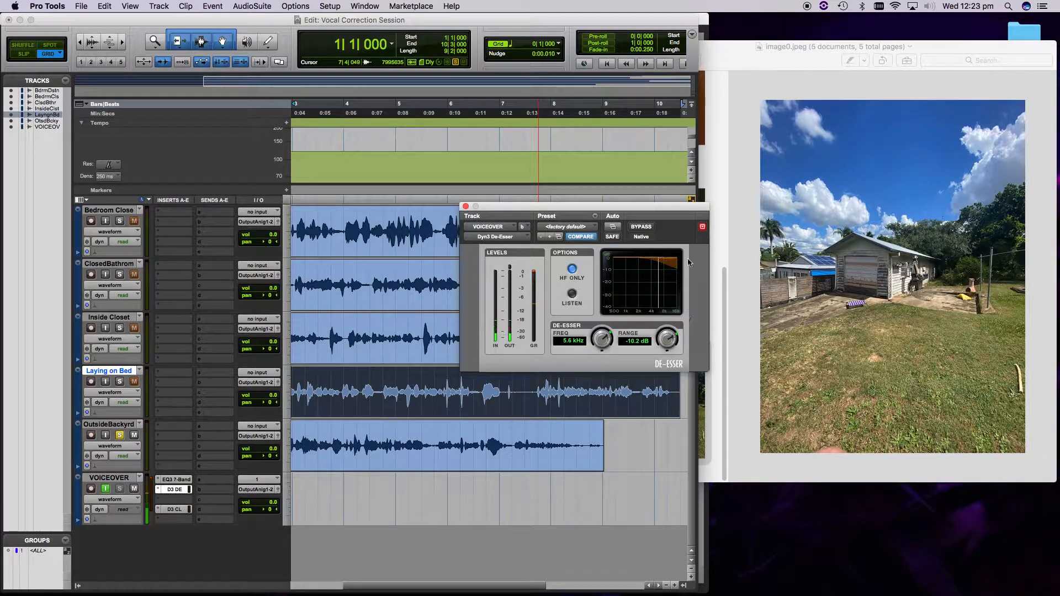
key("space")
left_click(176, 510)
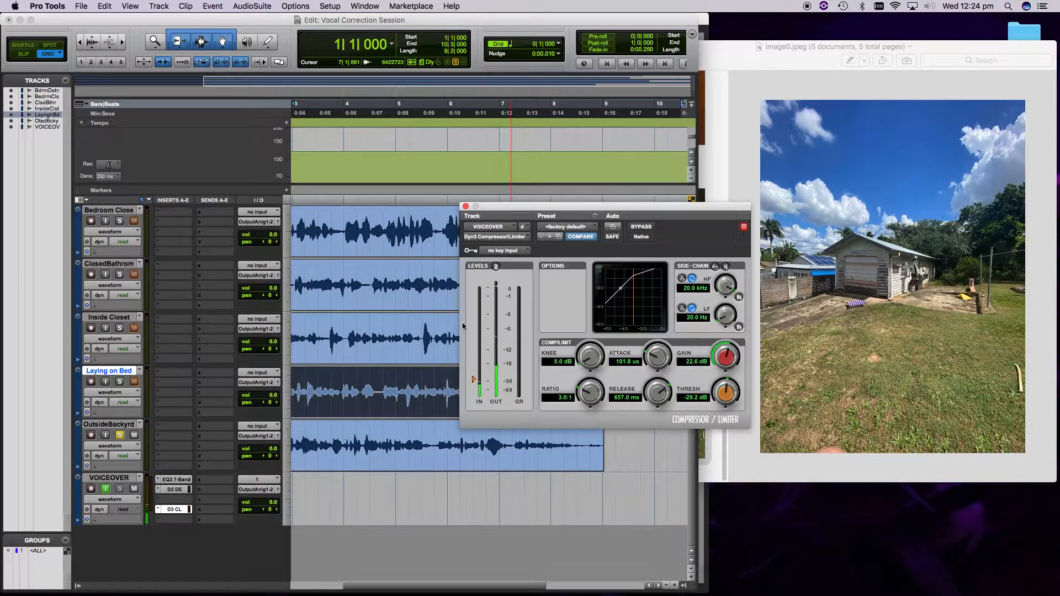
Insert a mono Dyn3 Expander/Gate on the VOICEOVER track between the De-Esser and the Compressor/Limiter.
left_click(176, 509)
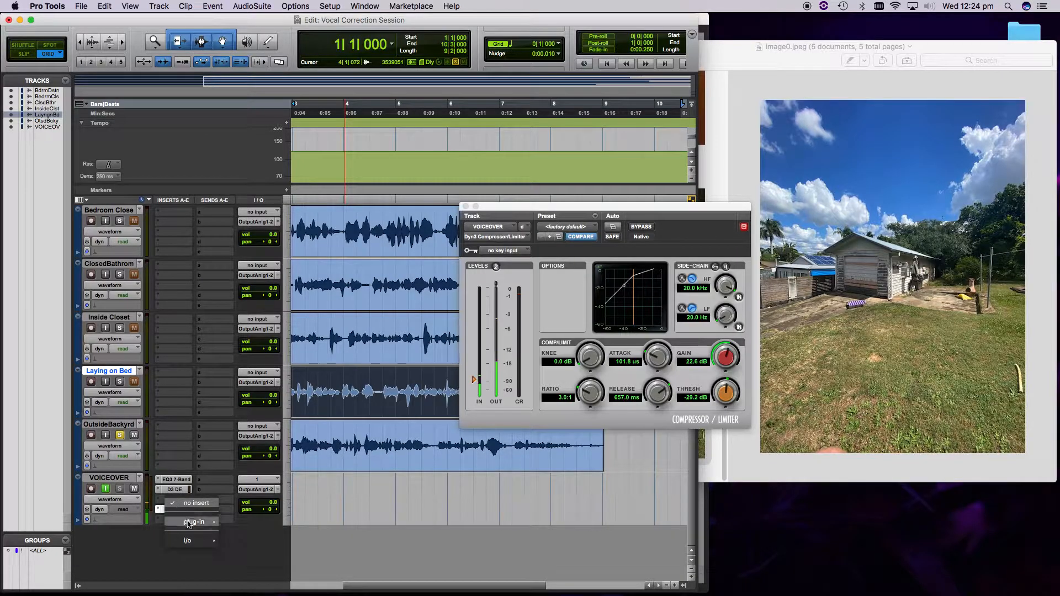
mouse_move(194, 522)
mouse_move(260, 462)
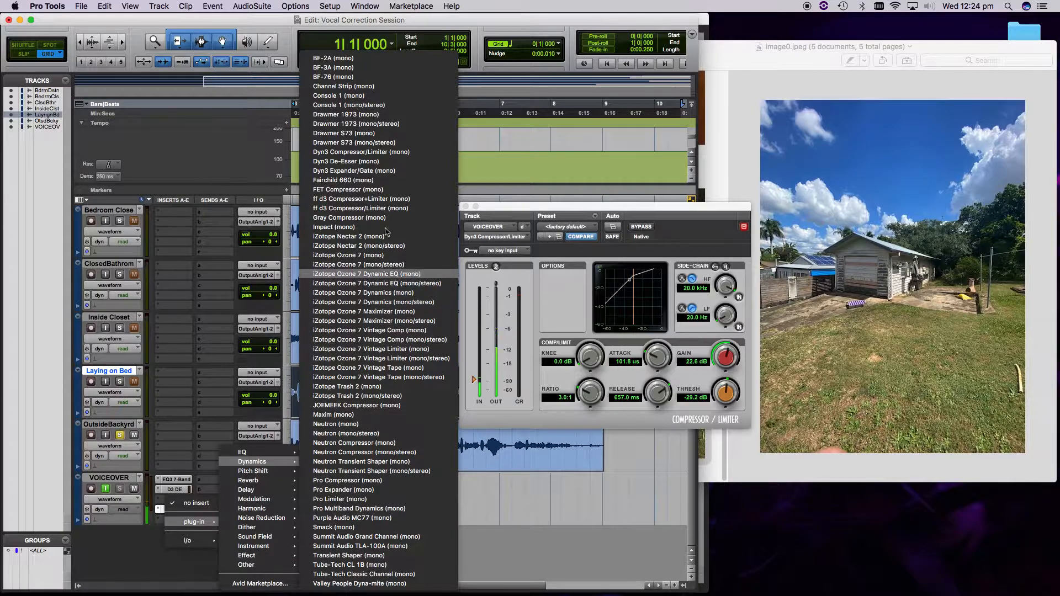
left_click(371, 174)
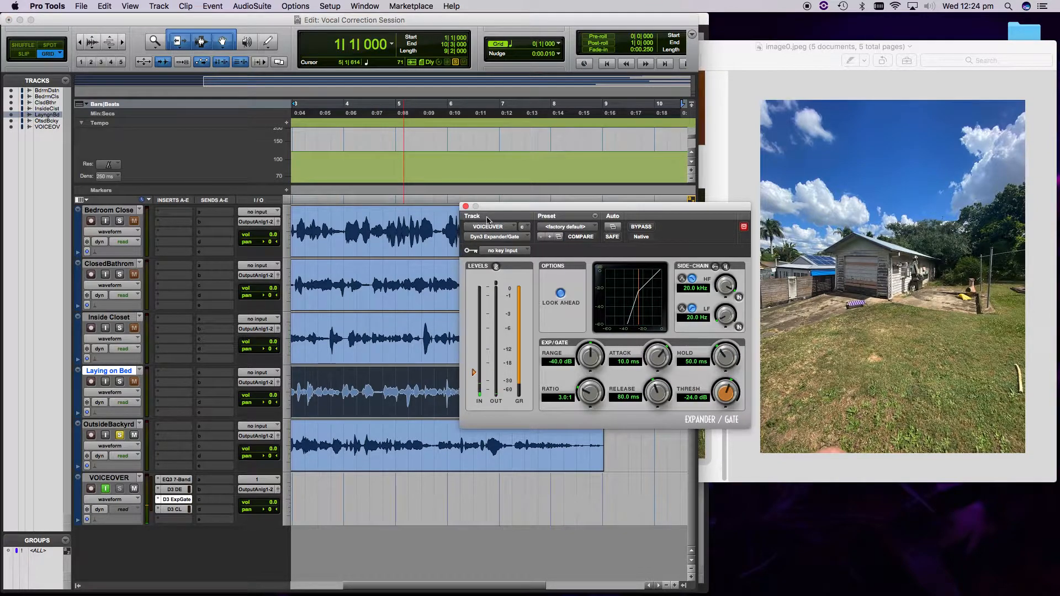
Set the VOICEOVER gate's attack to 350.7 us, threshold to -43.0 dB, release to 384.9 ms and ratio to 8.2:1.
mouse_move(657, 356)
left_mouse_down()
mouse_move(641, 404)
mouse_move(654, 406)
mouse_move(660, 362)
mouse_move(673, 367)
left_mouse_up()
left_click_drag(723, 394, 685, 397)
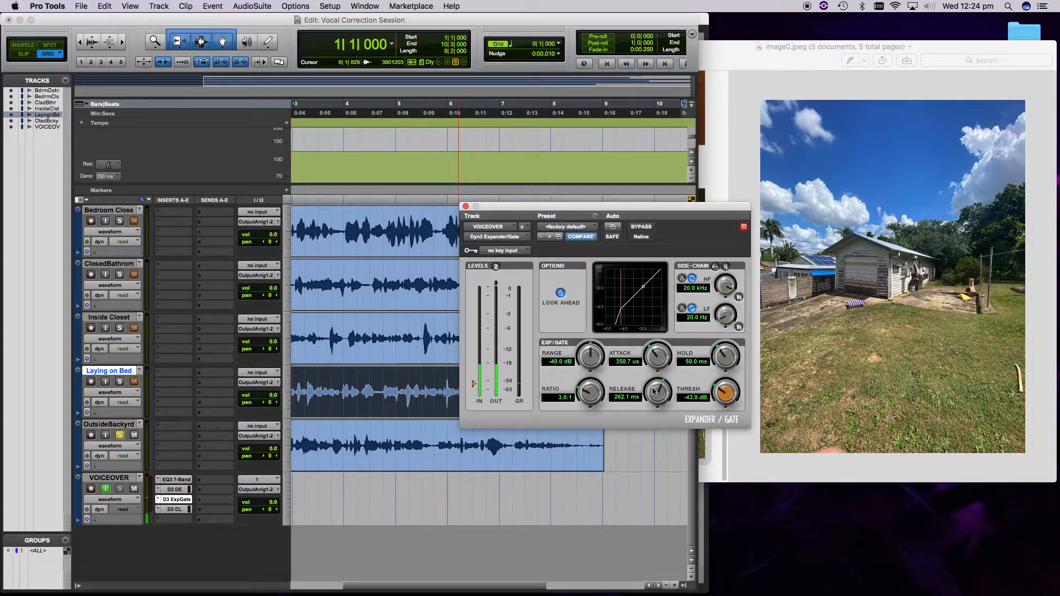
left_click_drag(651, 405, 654, 375)
left_click_drag(585, 398, 589, 368)
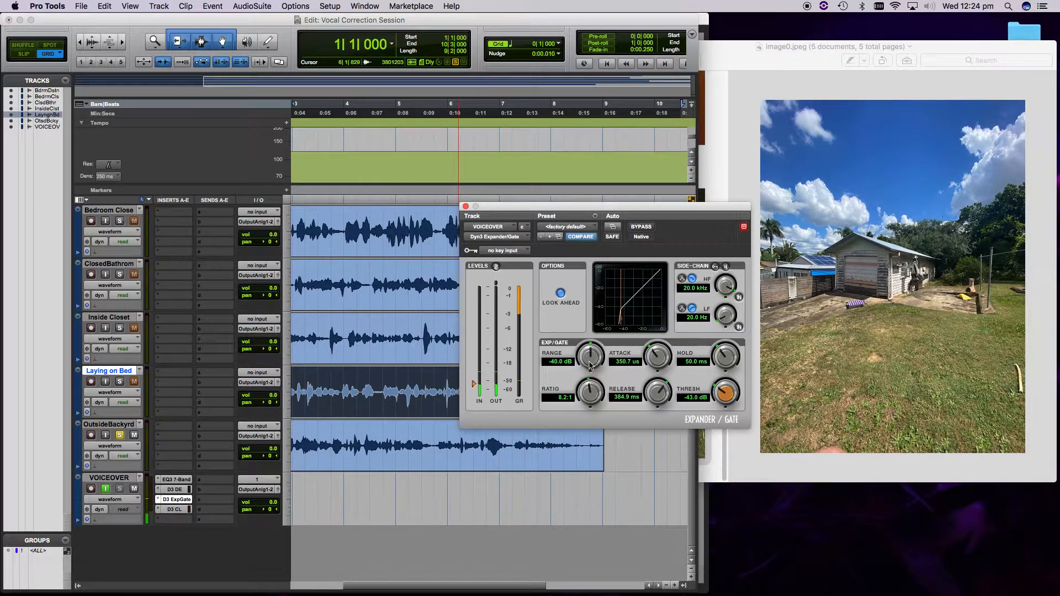
Set the VOICEOVER gate's range to -13.4 dB and its hold to 95.9 ms.
left_click_drag(590, 354, 605, 316)
left_click_drag(554, 399, 554, 463)
left_click_drag(591, 361, 600, 251)
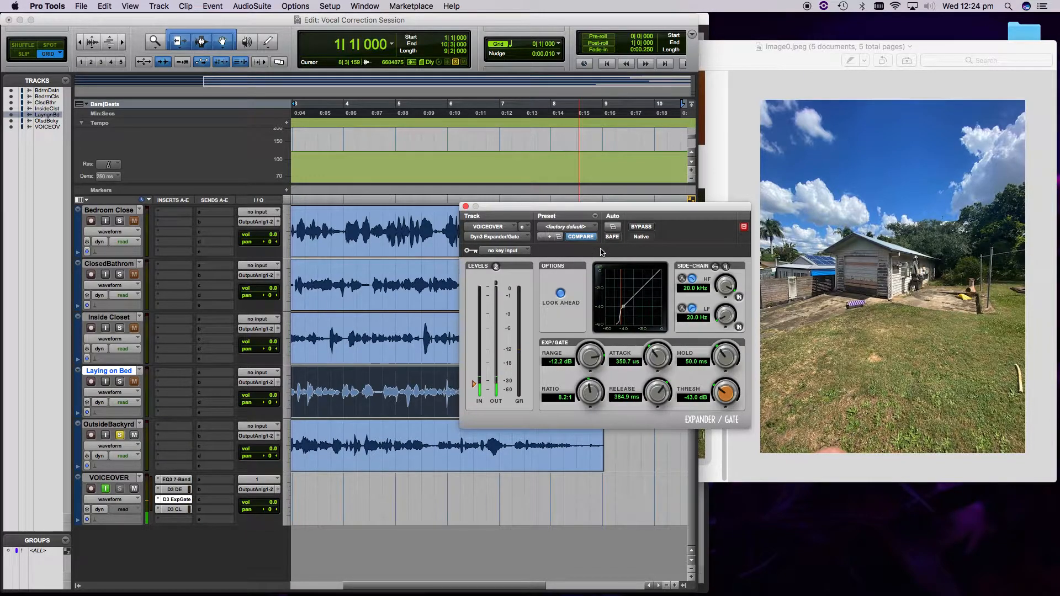
left_click_drag(593, 352, 590, 359)
left_click_drag(721, 363, 722, 349)
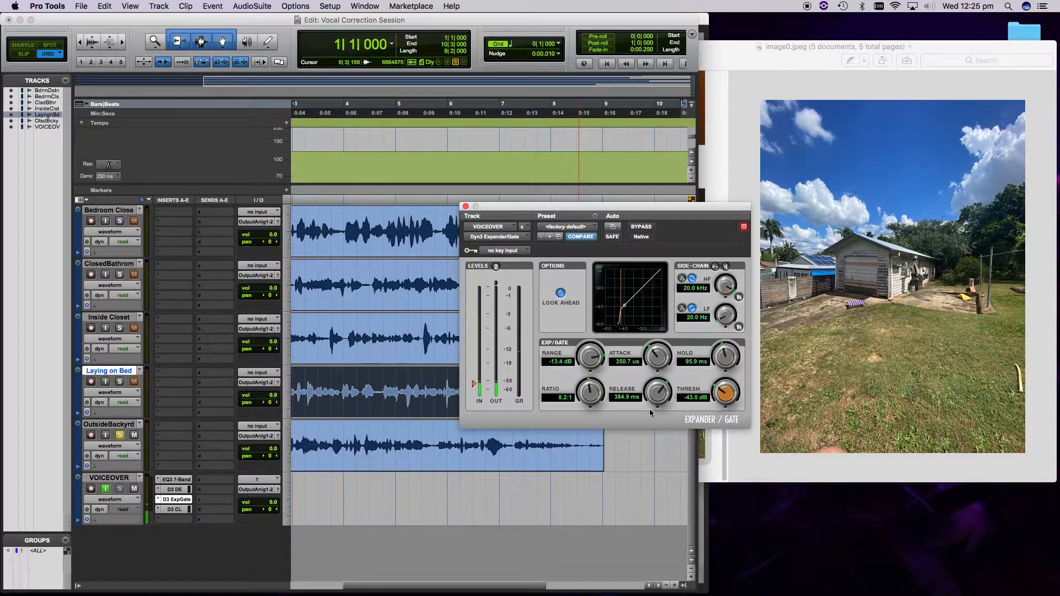
Refine the VOICEOVER gate to -22.6 dB range, 209.4 us attack, 478.3 ms release and -46.6 dB threshold, and close the plug-in.
left_click_drag(648, 403, 647, 412)
left_click_drag(587, 354, 588, 389)
left_click_drag(661, 402, 646, 373)
left_click_drag(721, 396, 721, 386)
left_click(465, 206)
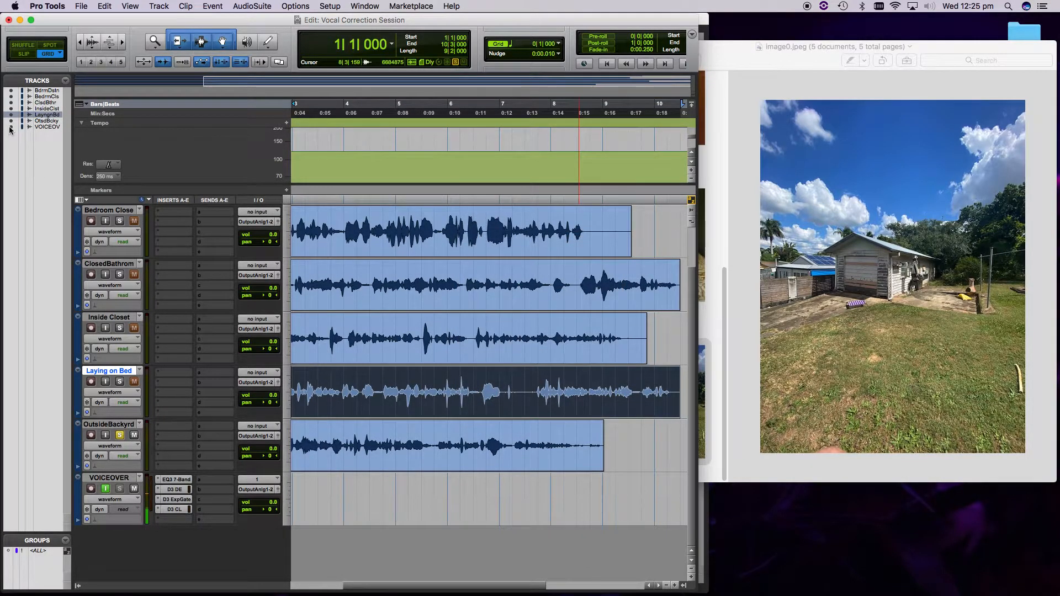
Hide the VOICEOVER track and enlarge the audio waveforms vertically on all remaining tracks.
left_click(11, 127)
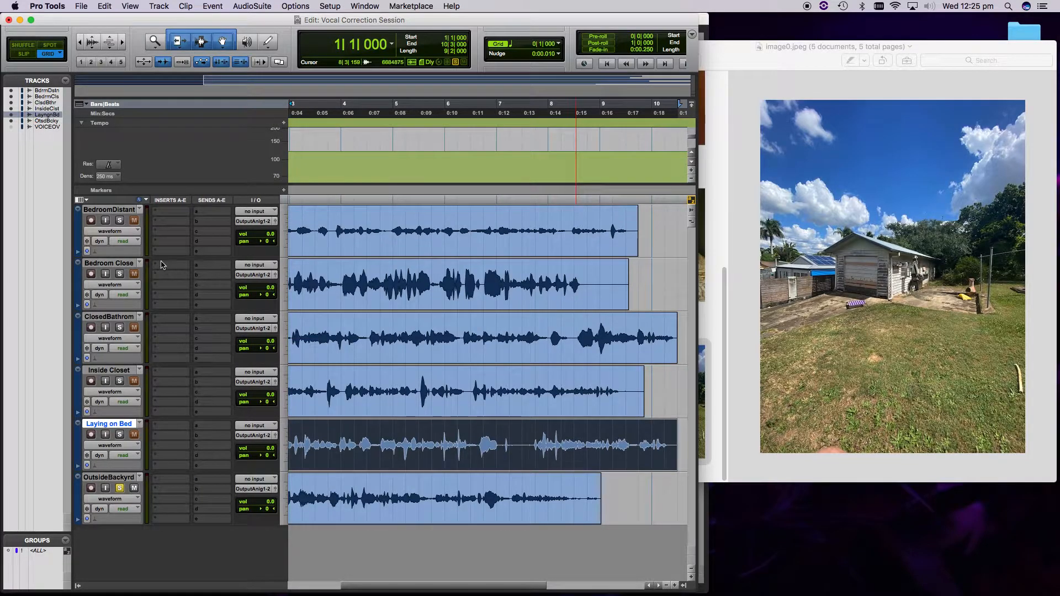
scroll(577, 354, "left", 5)
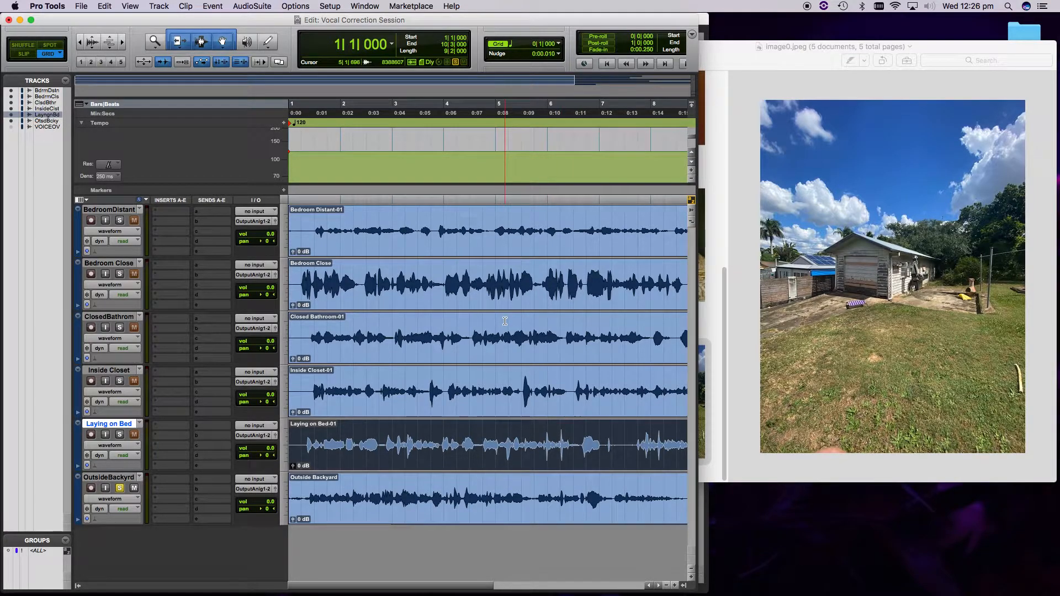
left_click(102, 40)
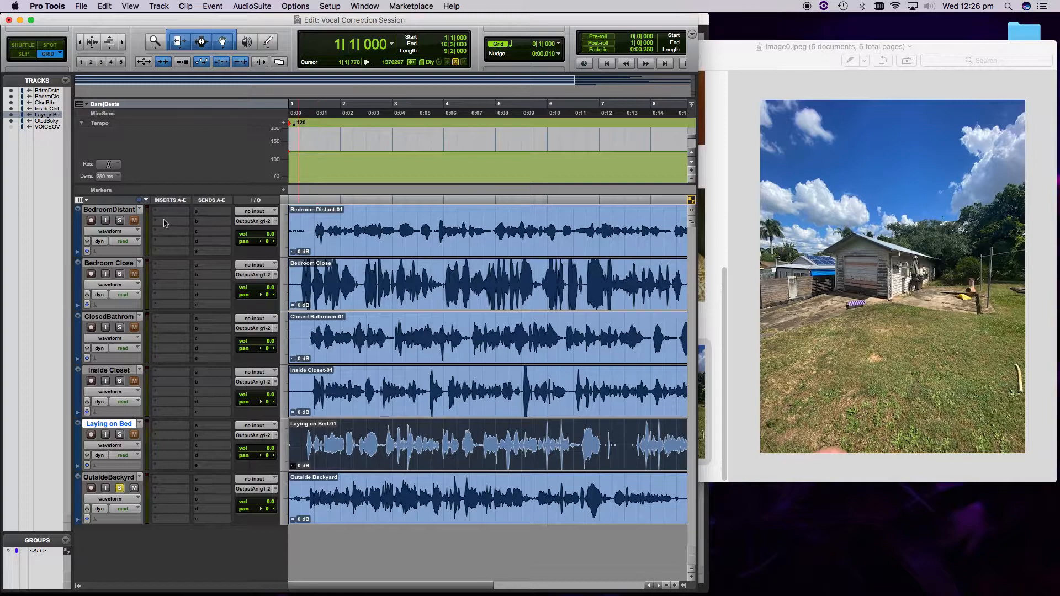
Solo the BedroomDistant track, switch to Slip mode and play the recording from 1|2|000.
left_click(119, 221)
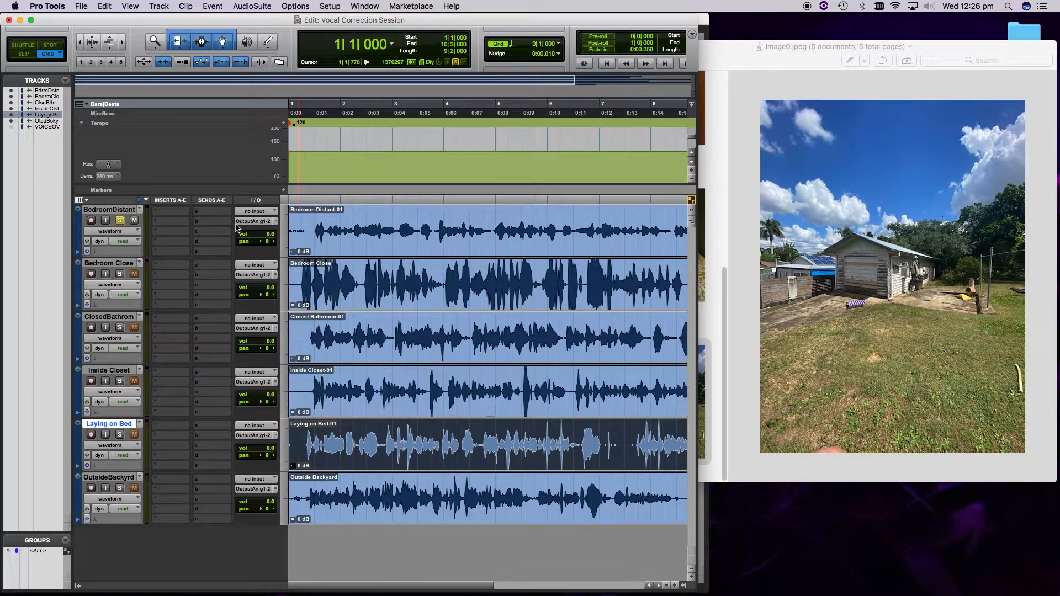
left_click(308, 197)
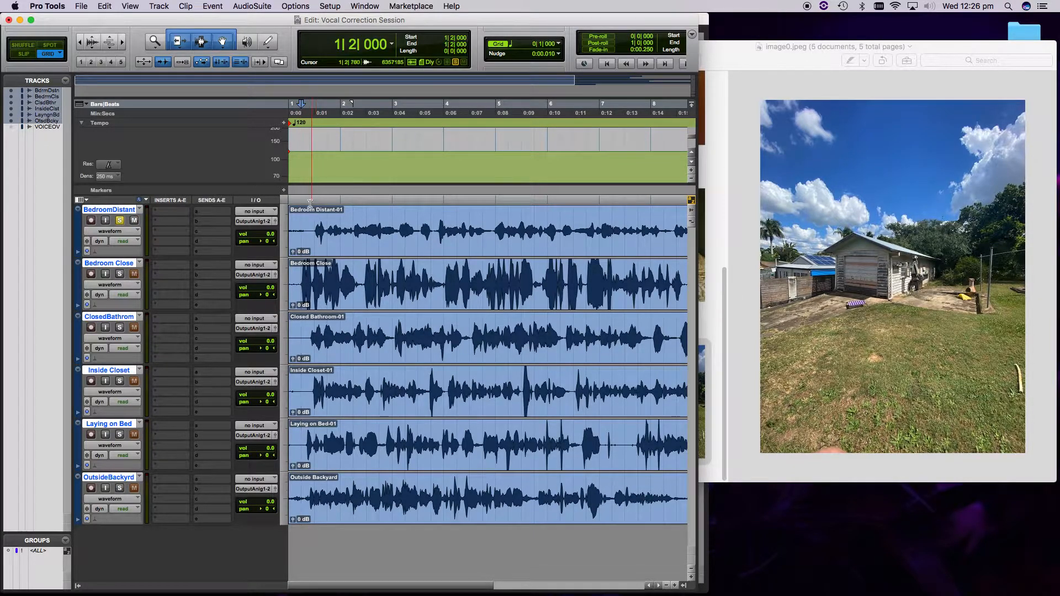
left_click(306, 201)
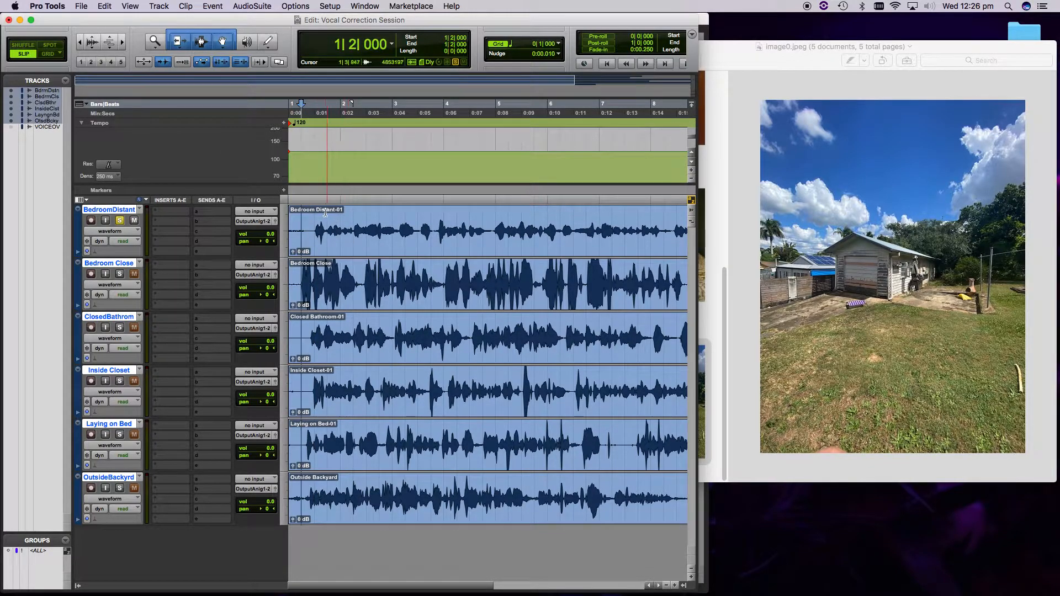
key("space")
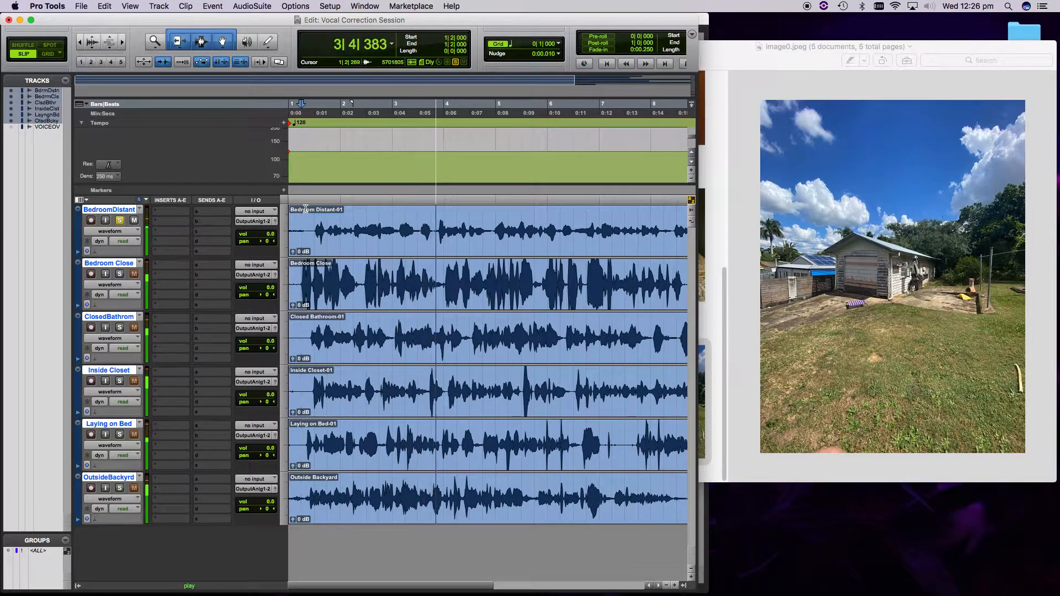
key("space")
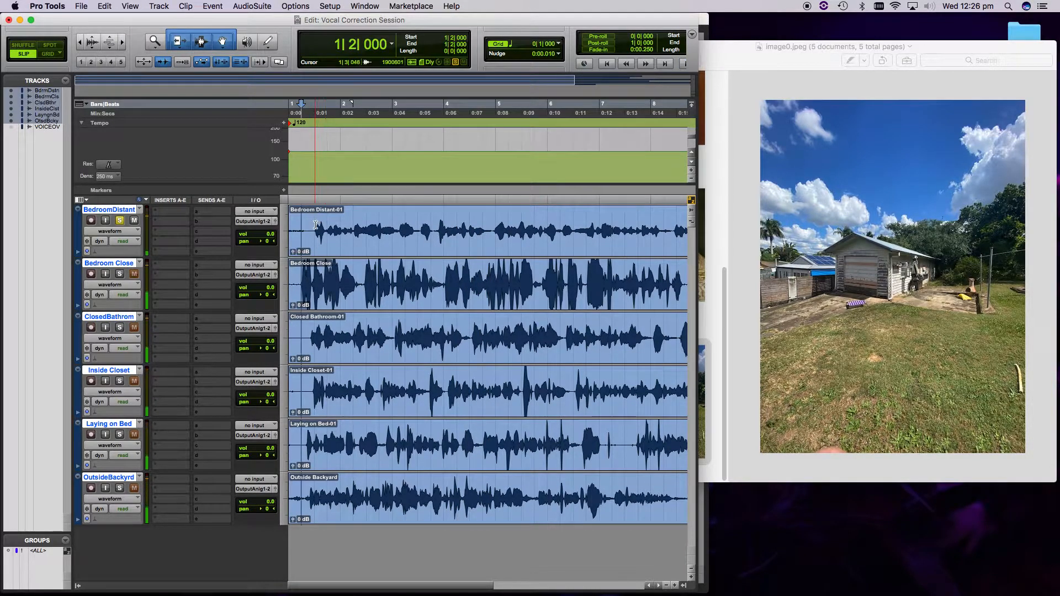
Show the VOICEOVER track again and check its De-Esser and Expander/Gate settings.
left_click(46, 127)
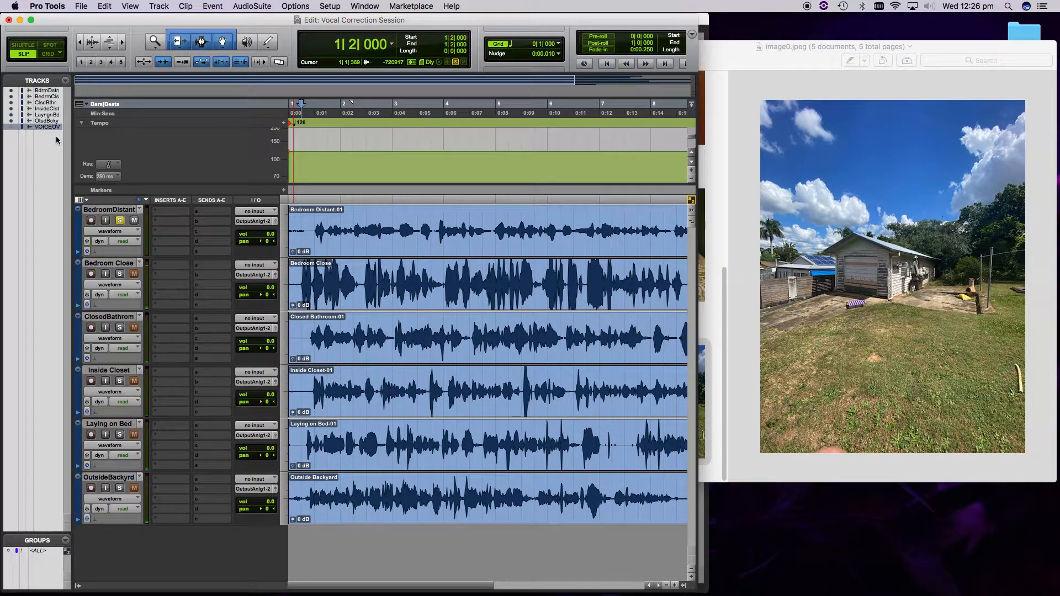
left_click(10, 128)
left_click(175, 543)
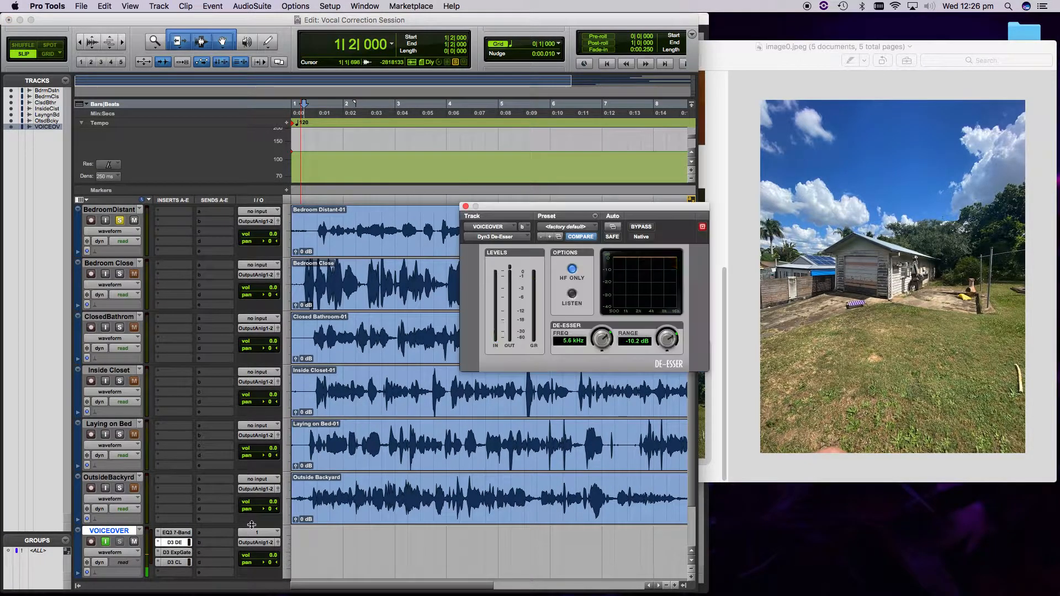
left_click(172, 556)
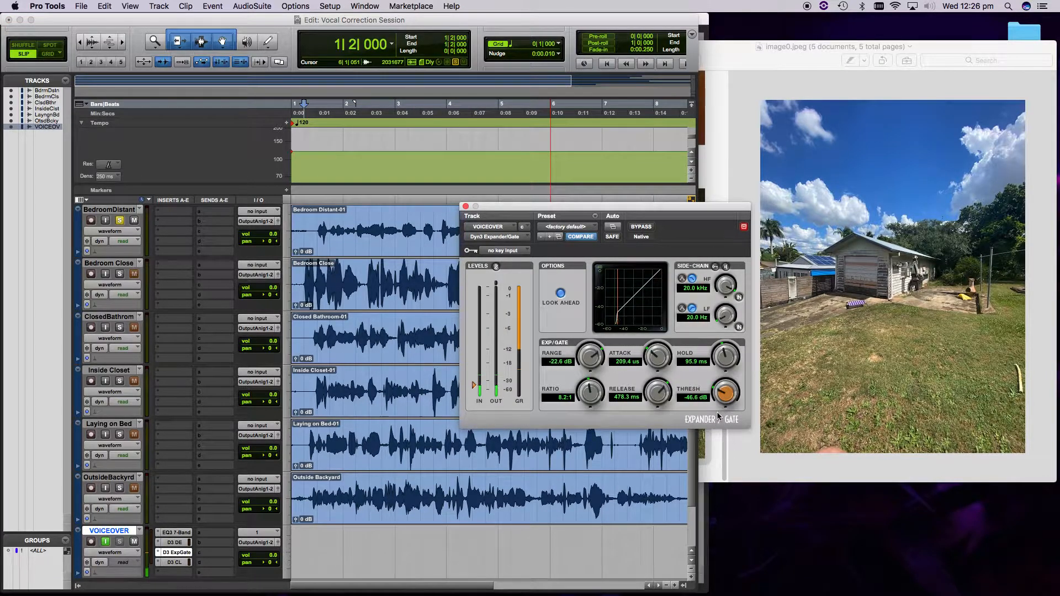
left_click_drag(718, 412, 717, 413)
left_click(466, 207)
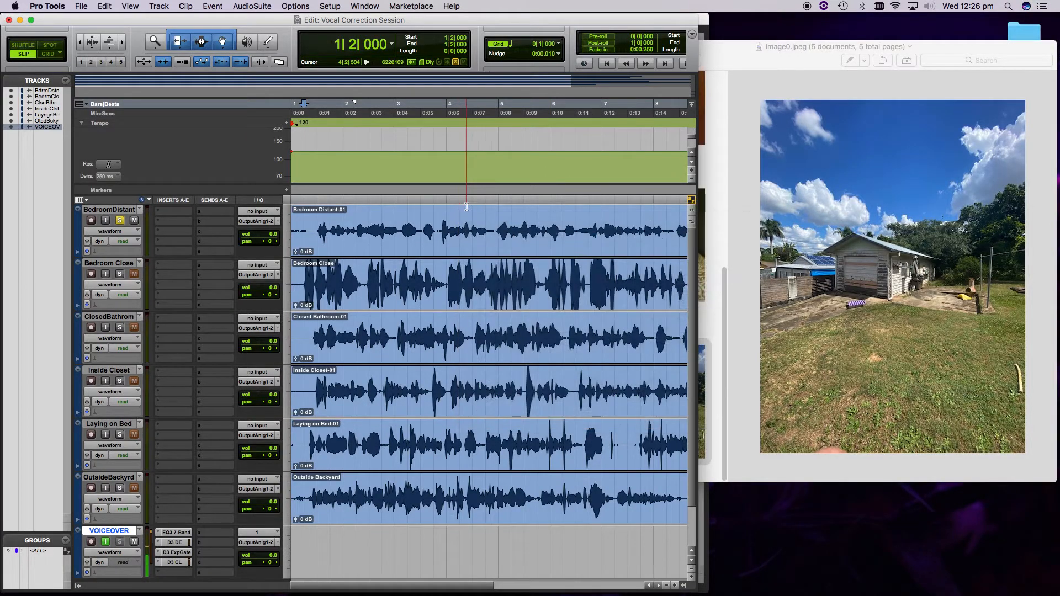
Place the playback start at 1|2|760 in the Bedroom Distant-01 clip and play it briefly.
left_click(317, 223)
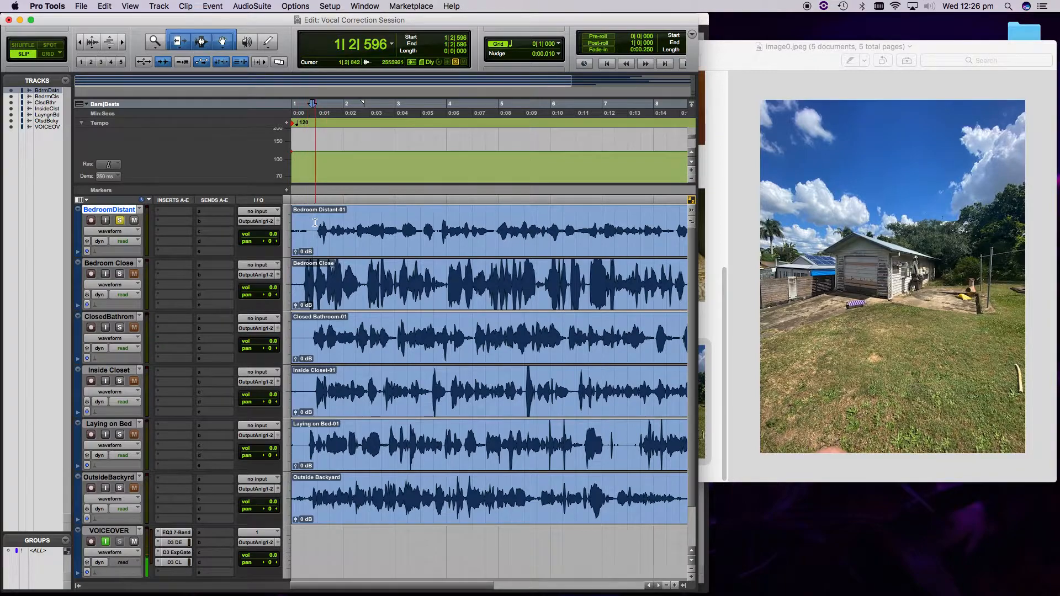
key("space")
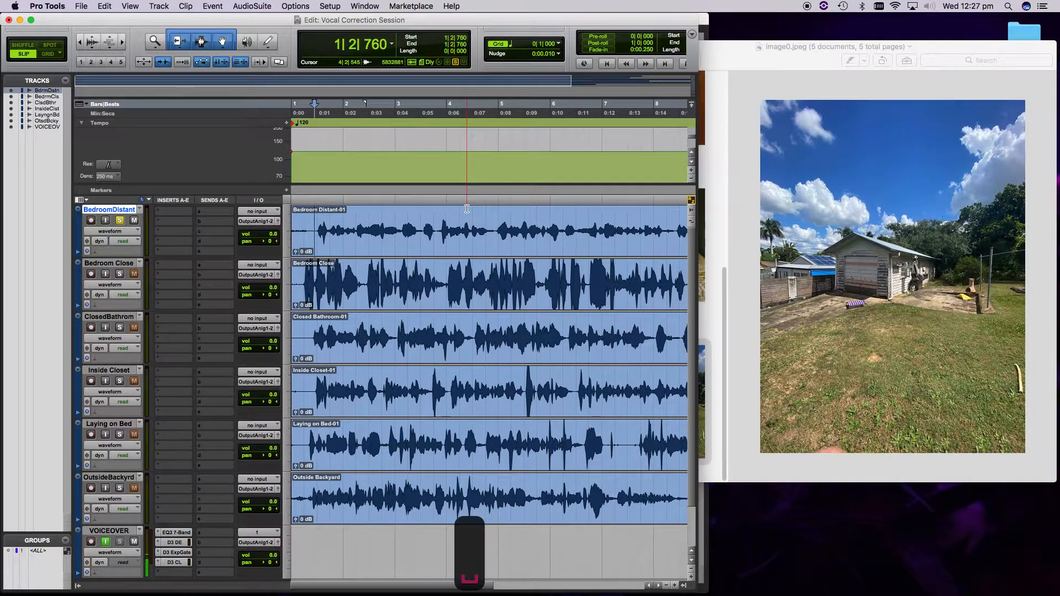
key("space")
Insert a mono EQ3 7-Band on the BedroomDistant track's first insert slot and move its window clear of the waveforms.
left_click(171, 216)
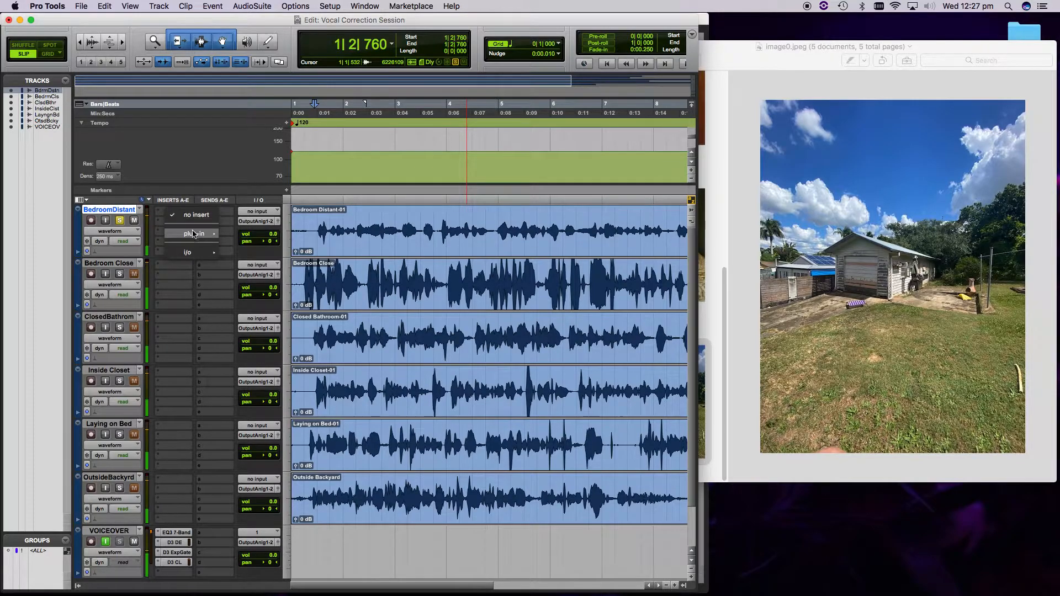
mouse_move(193, 233)
mouse_move(243, 236)
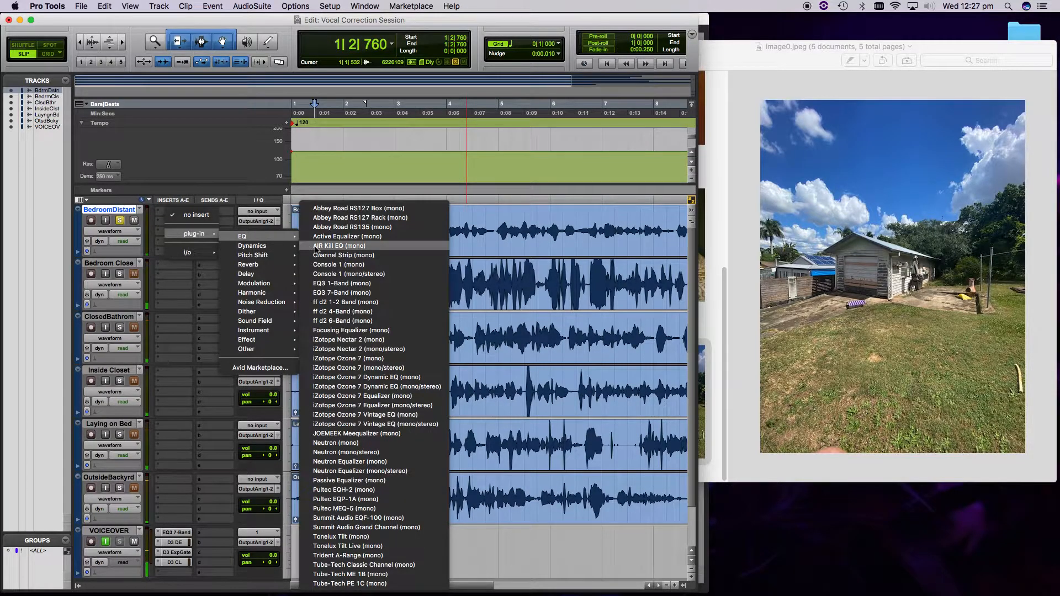
left_click(339, 299)
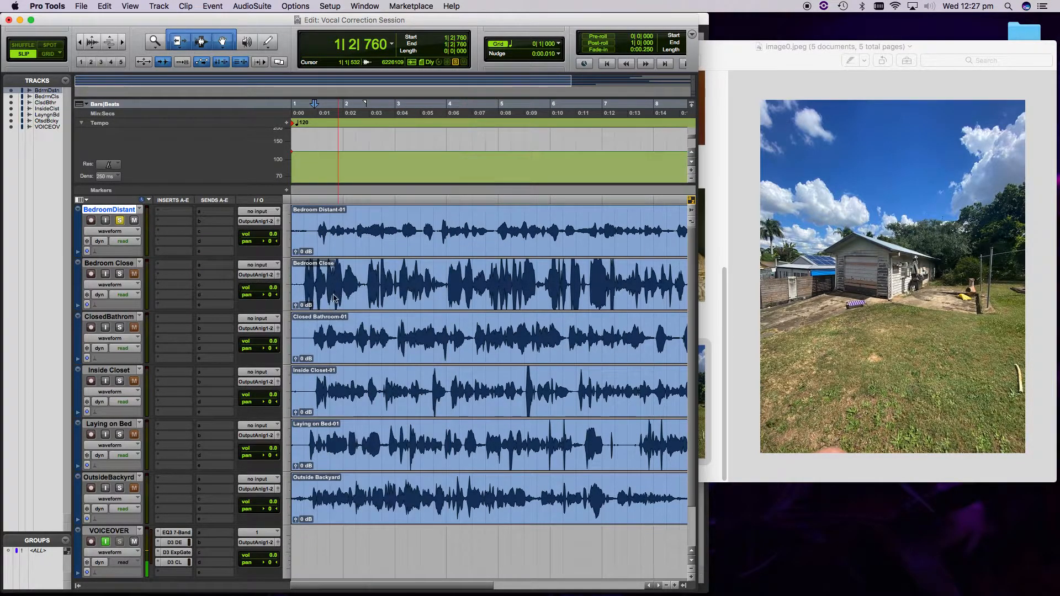
left_click_drag(555, 217, 606, 153)
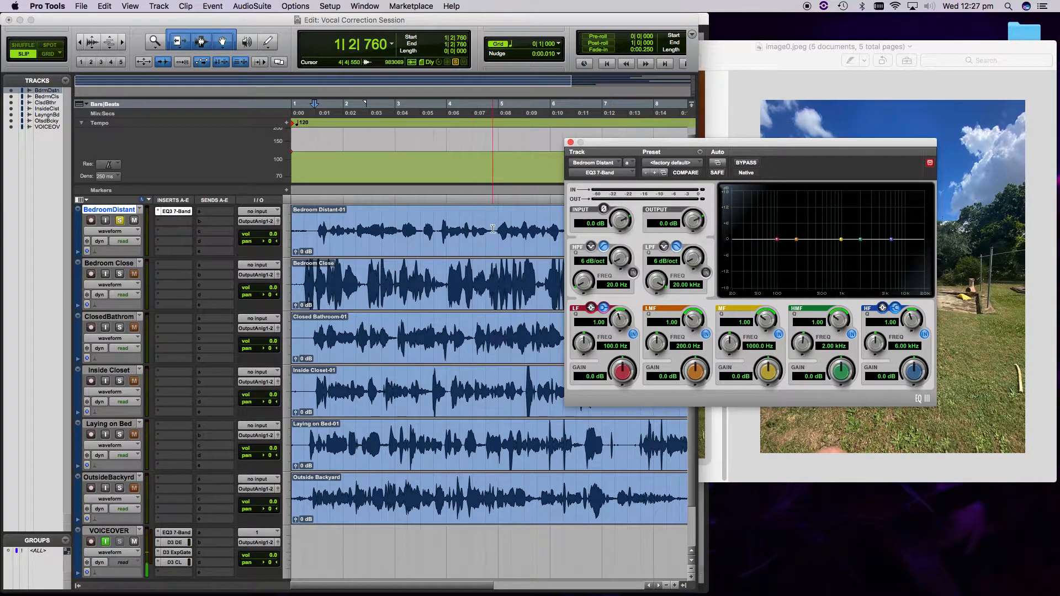
Play the Bedroom Distant-01 passage from 1|2|556 to 4|4|837 and enable a 12 dB/oct high-pass filter at about 80 Hz.
left_click_drag(496, 229, 312, 229)
key("space")
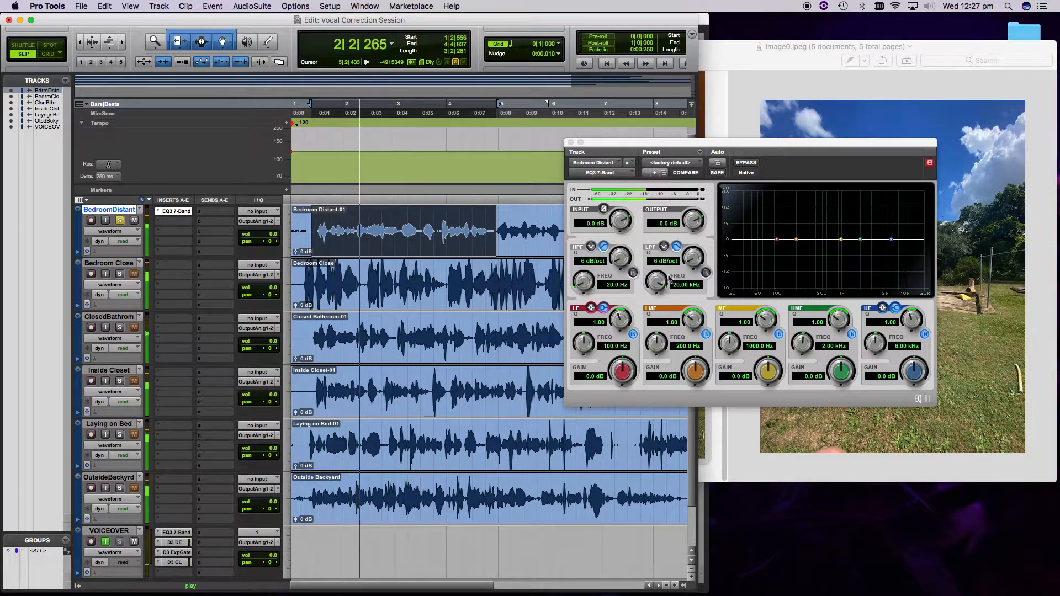
left_click(633, 273)
left_click_drag(619, 261, 633, 227)
left_click_drag(587, 281, 604, 237)
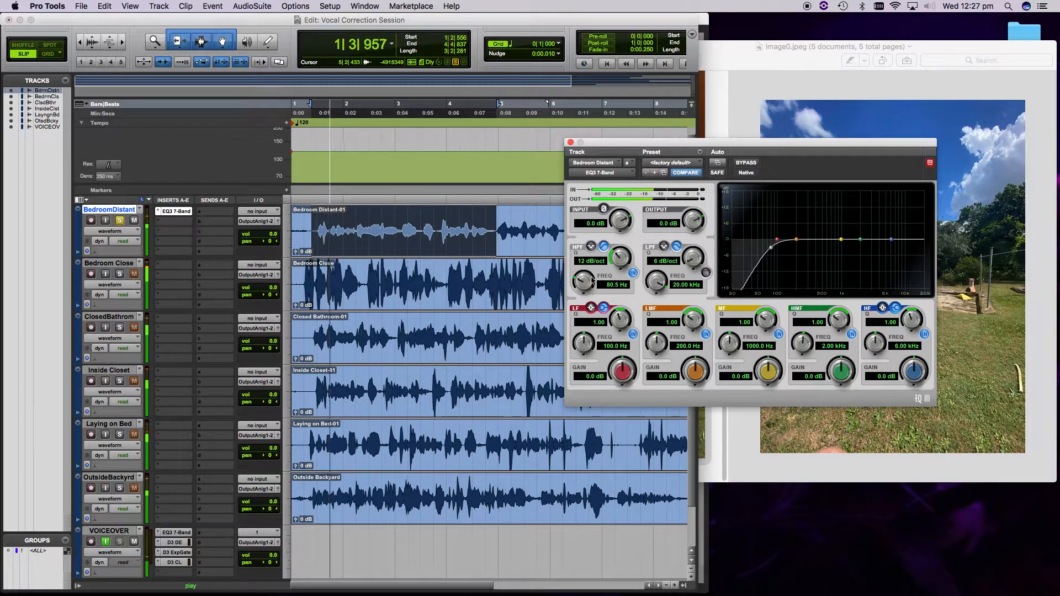
Sweep the high-pass frequency and settle on 192 Hz, and boost the low-mid band 12.4 dB at 192.2 Hz with Q 2.24.
left_click_drag(586, 284, 606, 223)
key("space")
left_click_drag(587, 285, 558, 316)
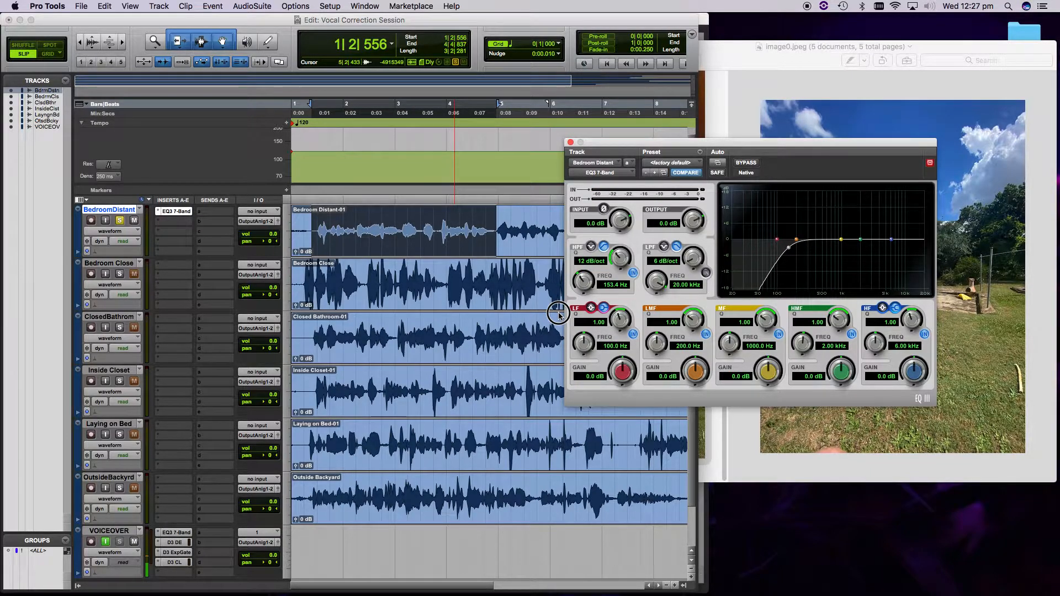
mouse_move(558, 313)
left_mouse_down()
mouse_move(537, 326)
mouse_move(537, 313)
left_mouse_up()
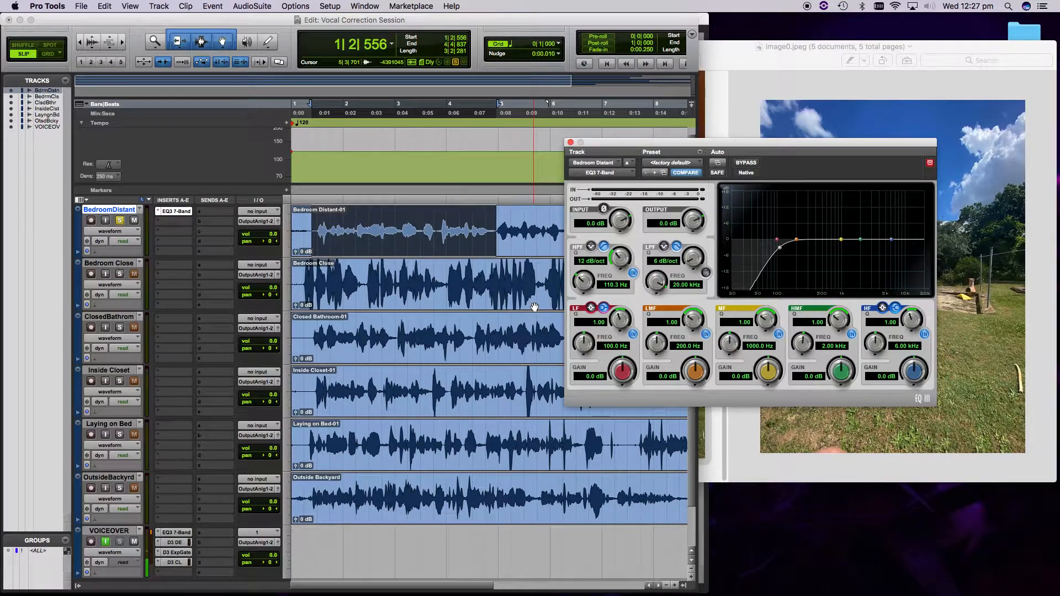
key("space")
left_click_drag(584, 287, 553, 289)
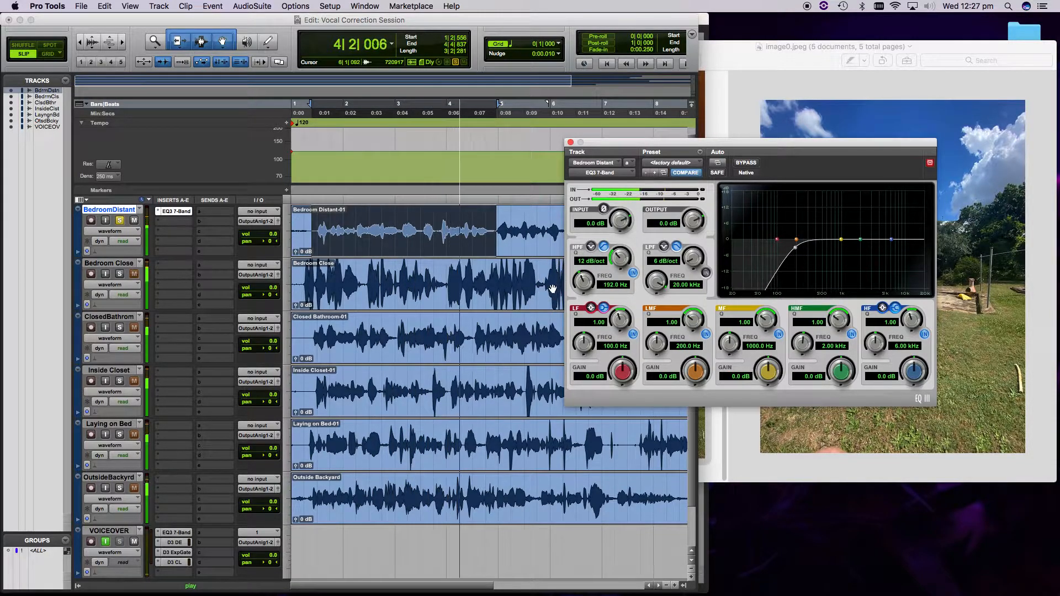
key("space")
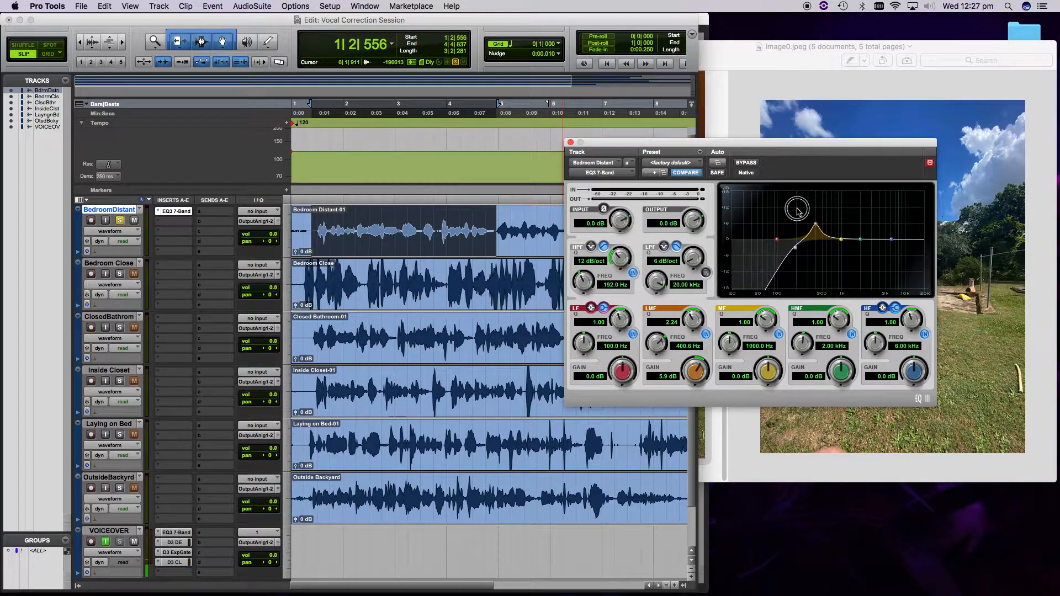
left_click_drag(797, 210, 796, 208)
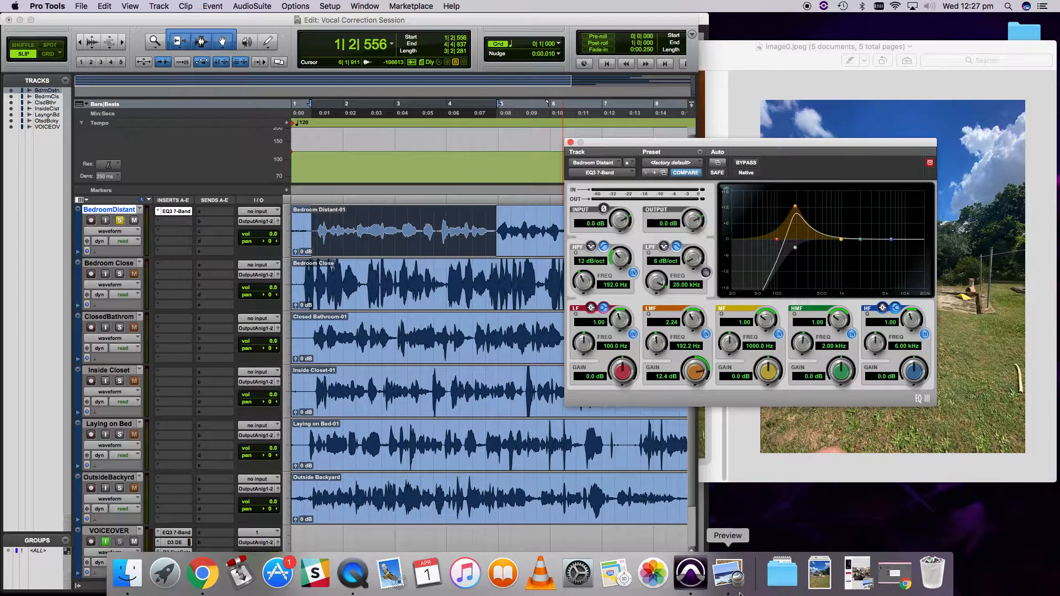
Quit Preview and clear the session folder's Finder window from the desktop.
left_click(750, 43)
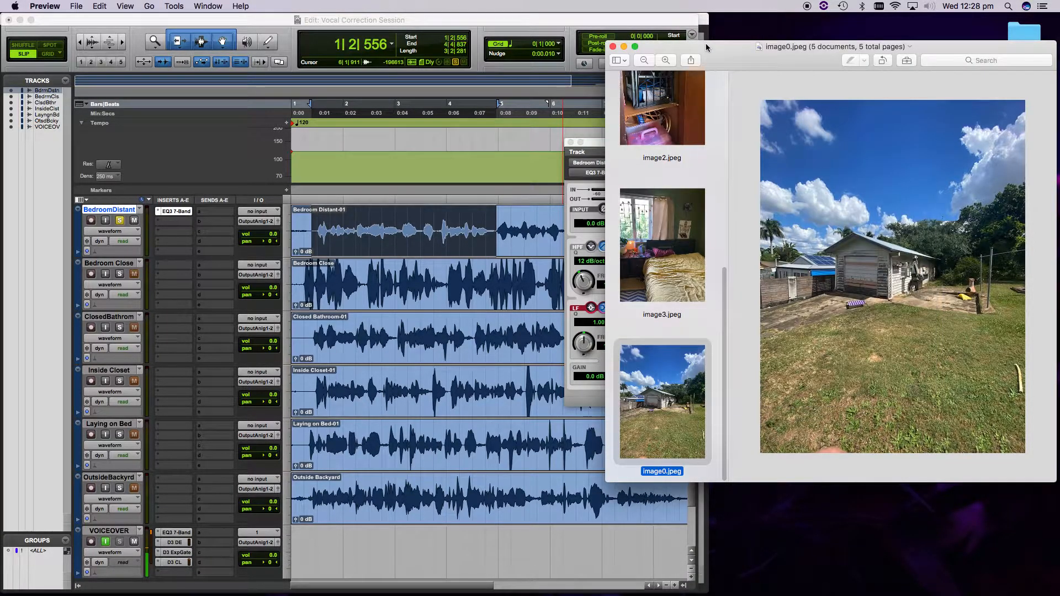
left_click(622, 48)
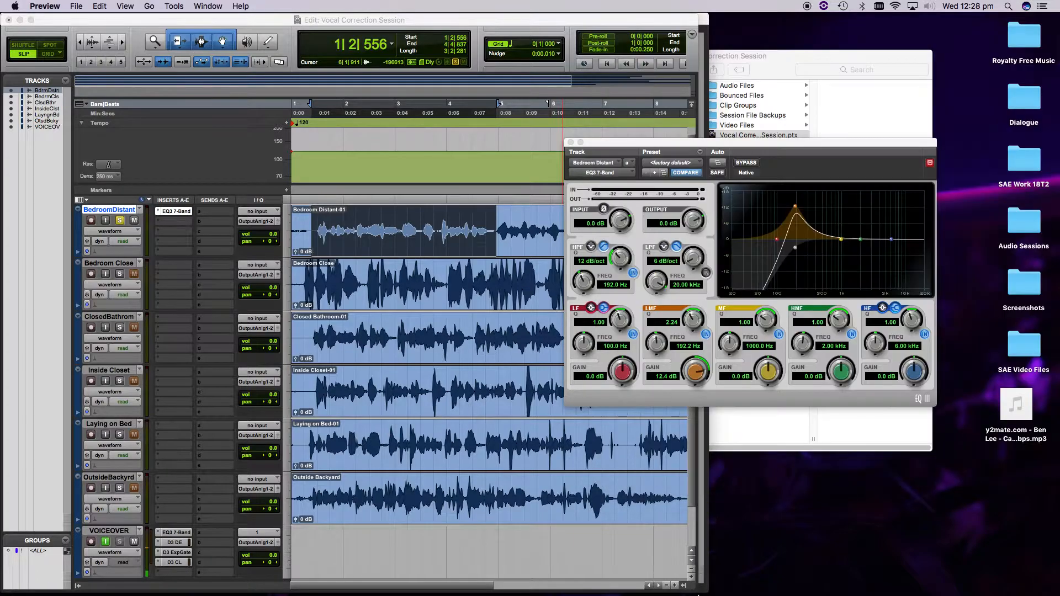
right_click(727, 576)
left_click(732, 532)
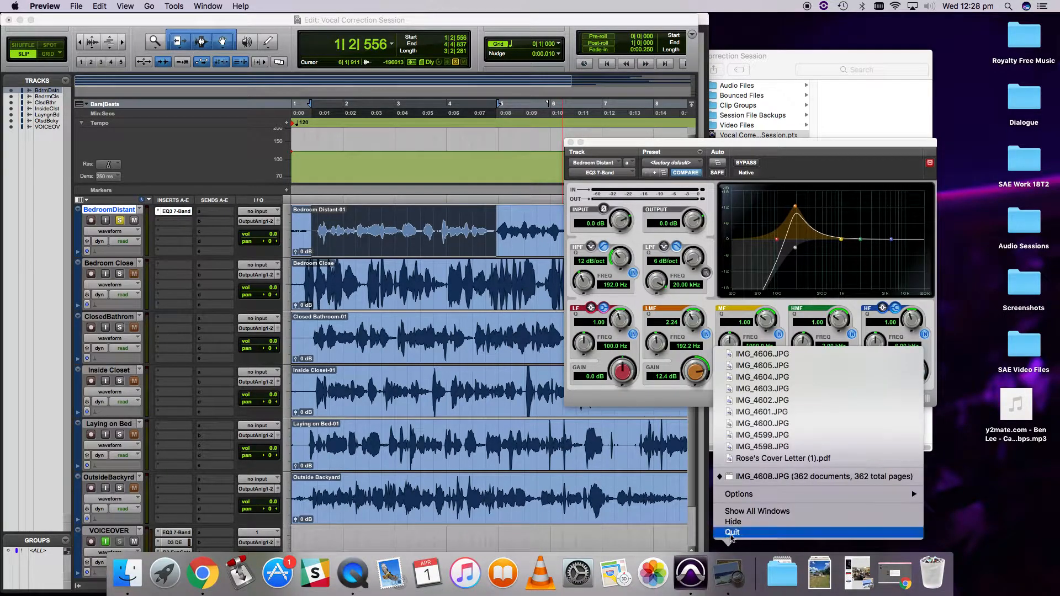
left_click(774, 71)
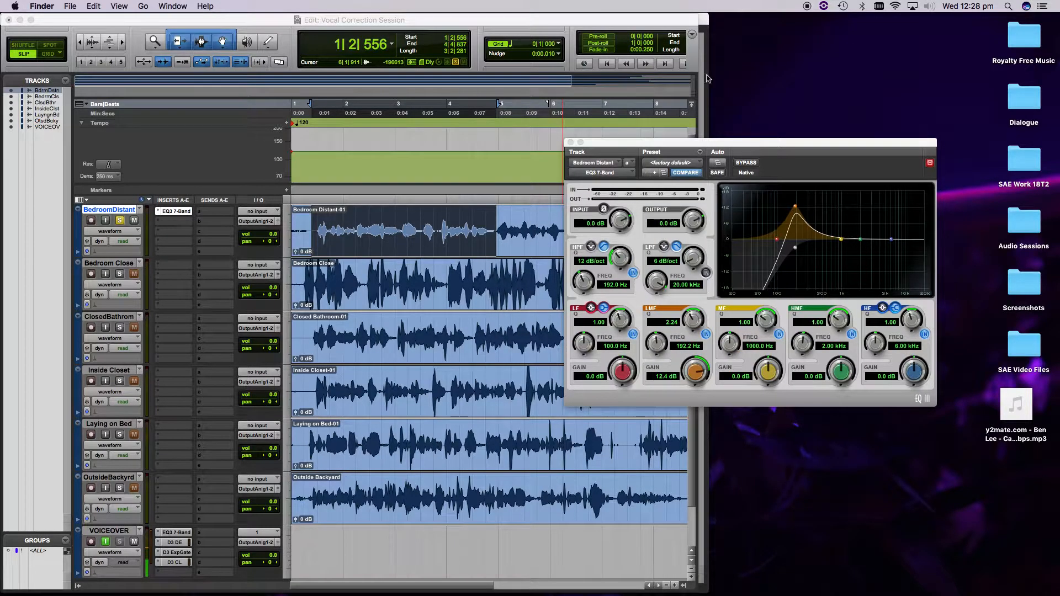
Widen the Pro Tools Edit window to the full screen width and keep it in front of the Mix window.
left_click_drag(698, 86, 1059, 108)
key("super+equal")
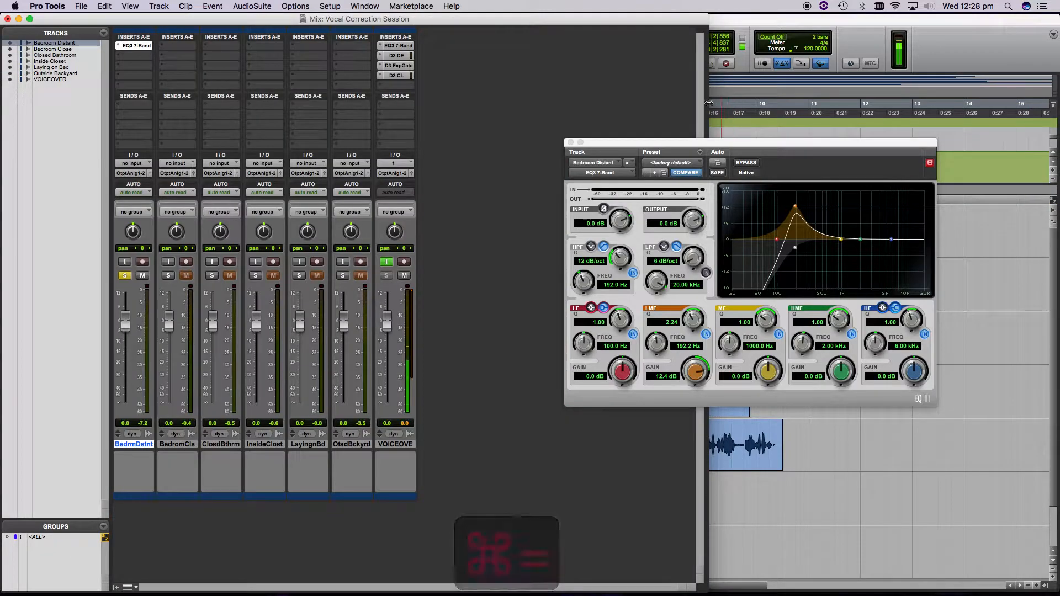
key("super+equal")
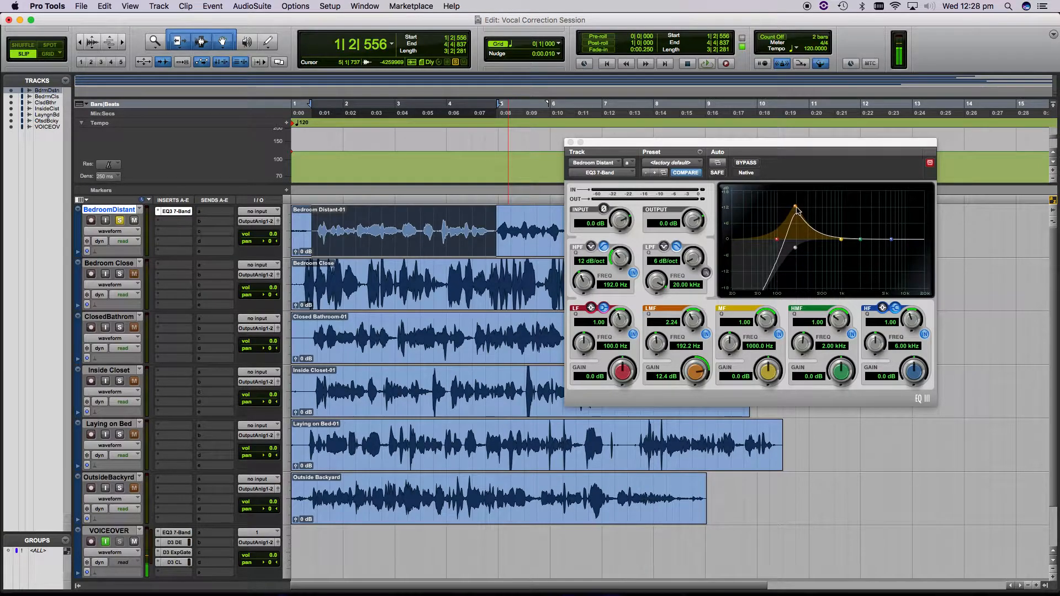
Sweep the low-mid band during playback and settle it on a 6.5 dB cut at 498.4 Hz.
key("space")
left_click_drag(797, 209, 820, 252)
key("space")
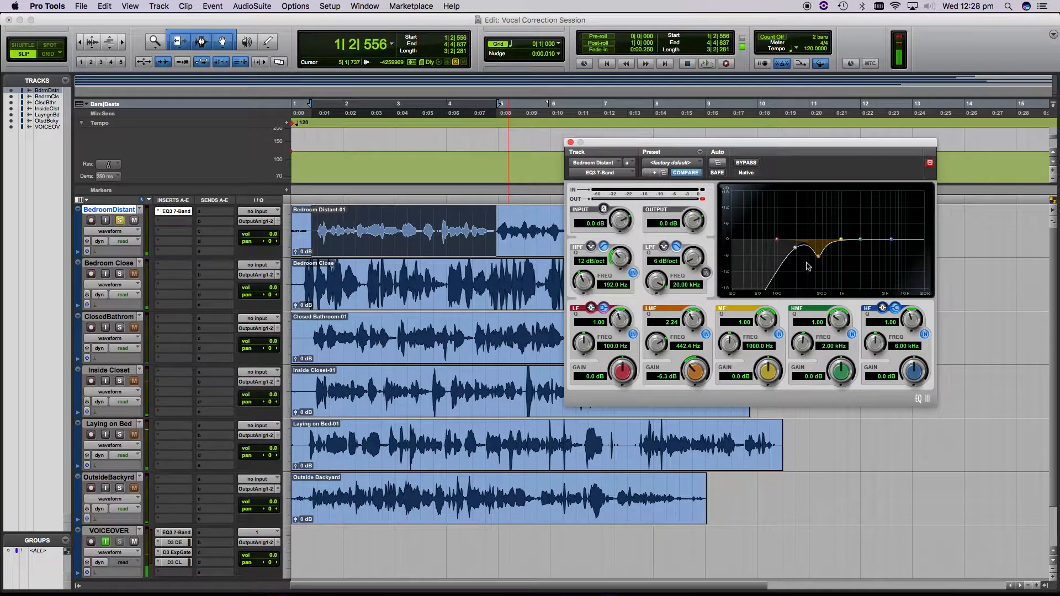
key("space")
mouse_move(818, 259)
left_mouse_down()
mouse_move(821, 289)
mouse_move(816, 213)
mouse_move(823, 261)
left_mouse_up()
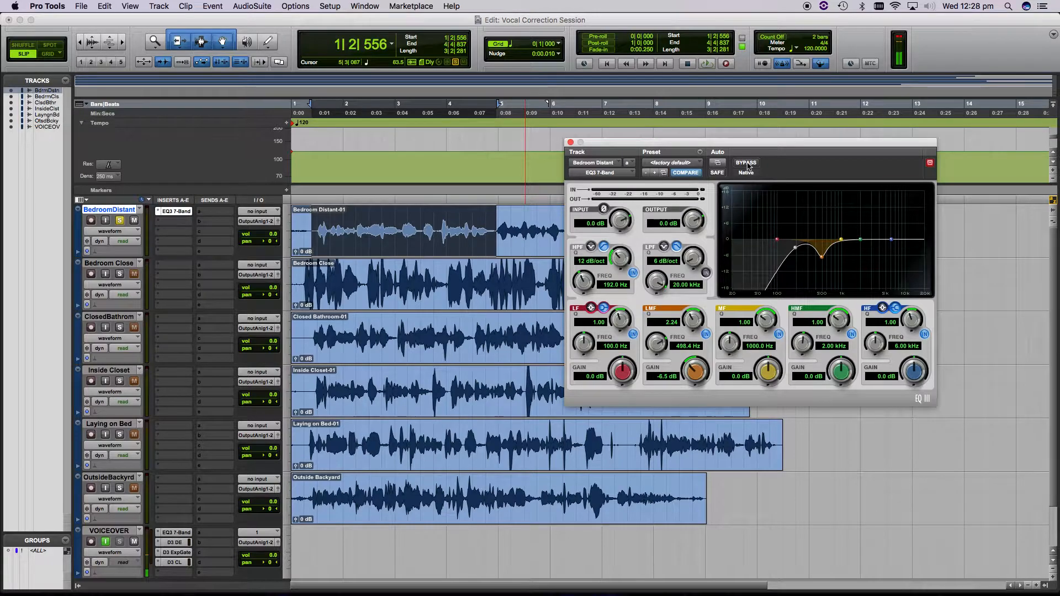
Play the selected passage and compare it with the EQ bypassed and active.
key("space")
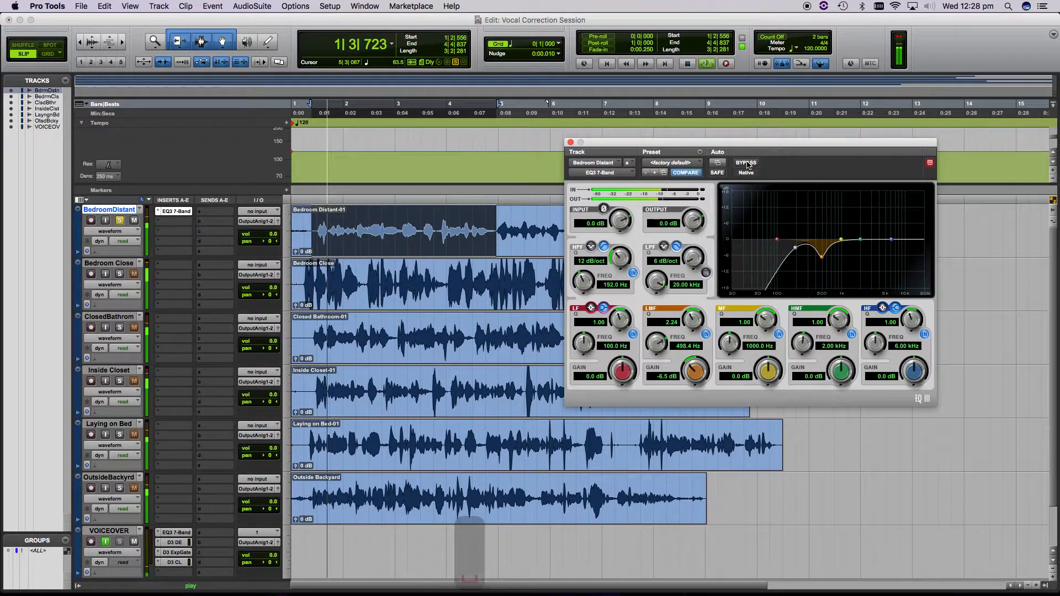
left_click(748, 164)
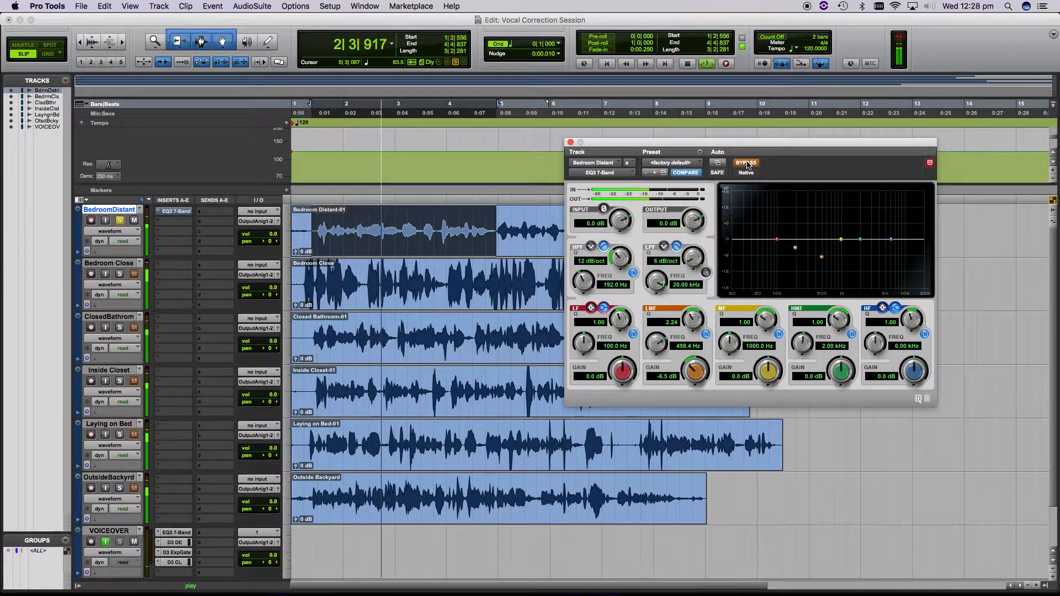
left_click(748, 165)
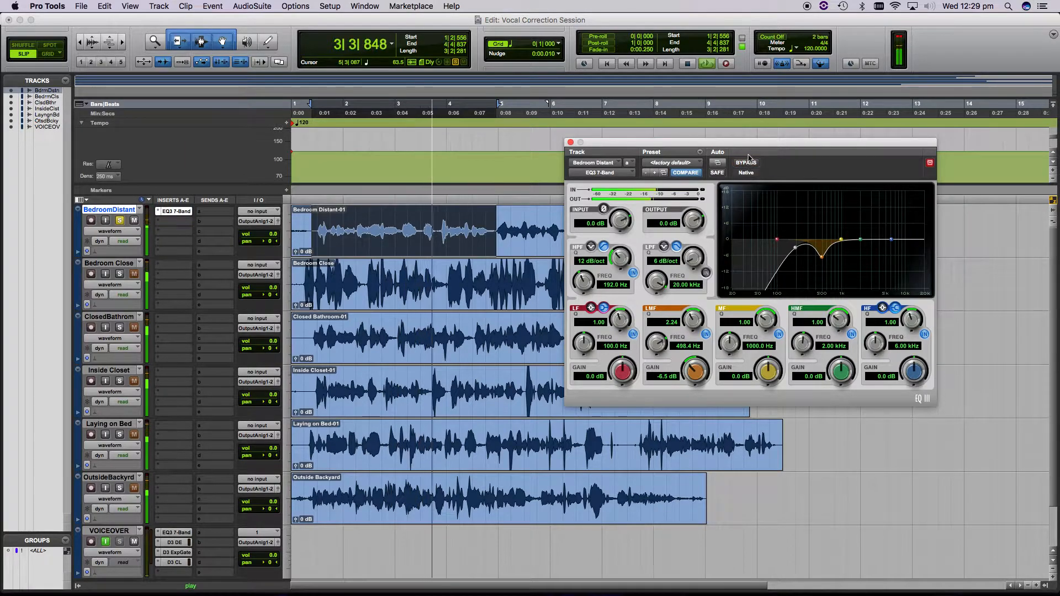
key("space")
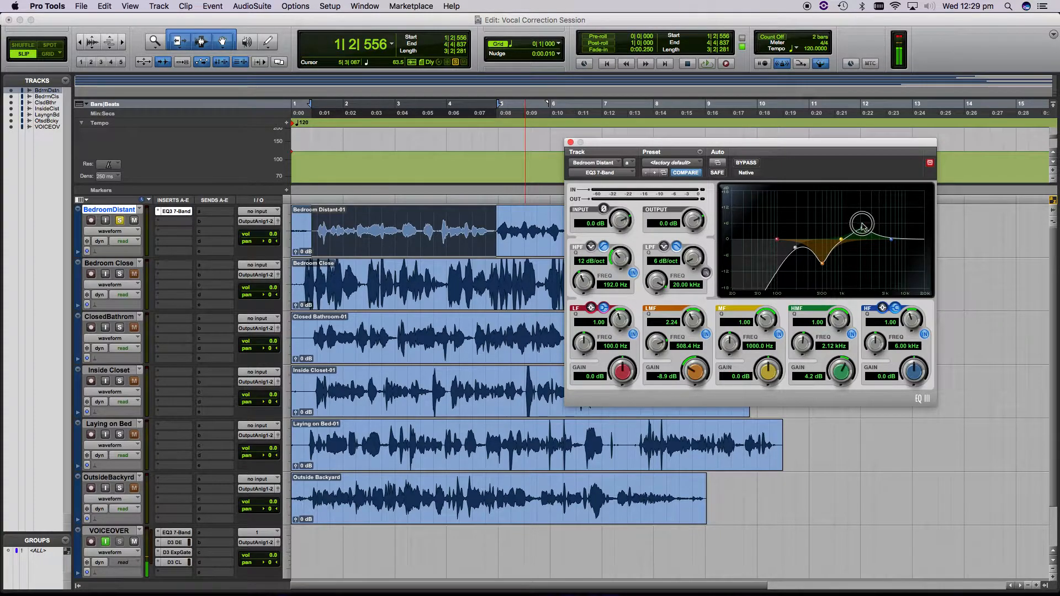
Deepen the low-mid cut to -8.9 dB at 508.4 Hz and boost the high-mid band 4.2 dB at 4.01 kHz with Q 2.20.
left_click_drag(863, 217, 862, 215)
key("space")
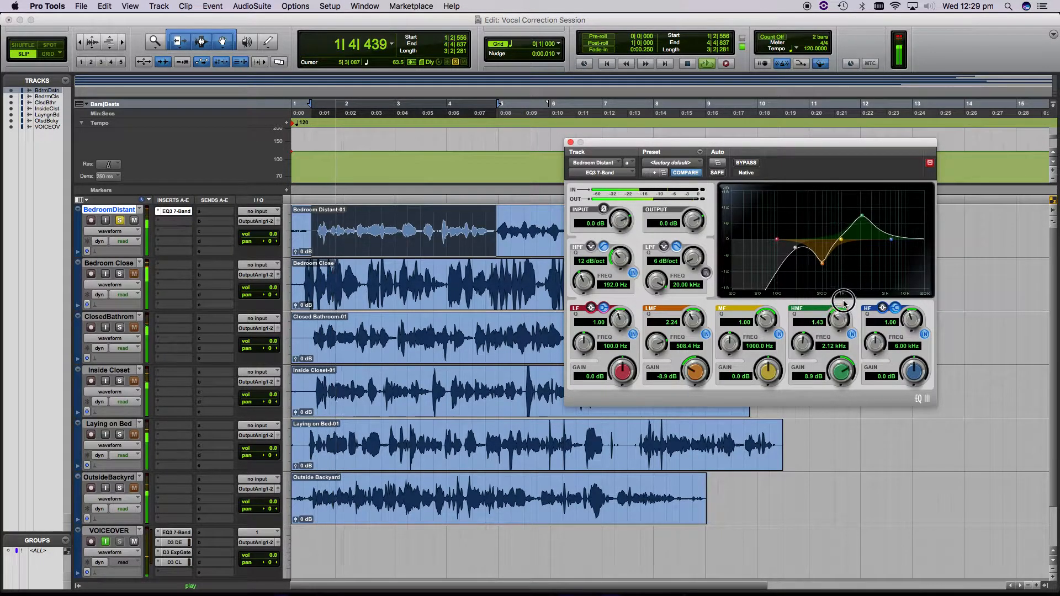
left_click_drag(860, 215, 880, 228)
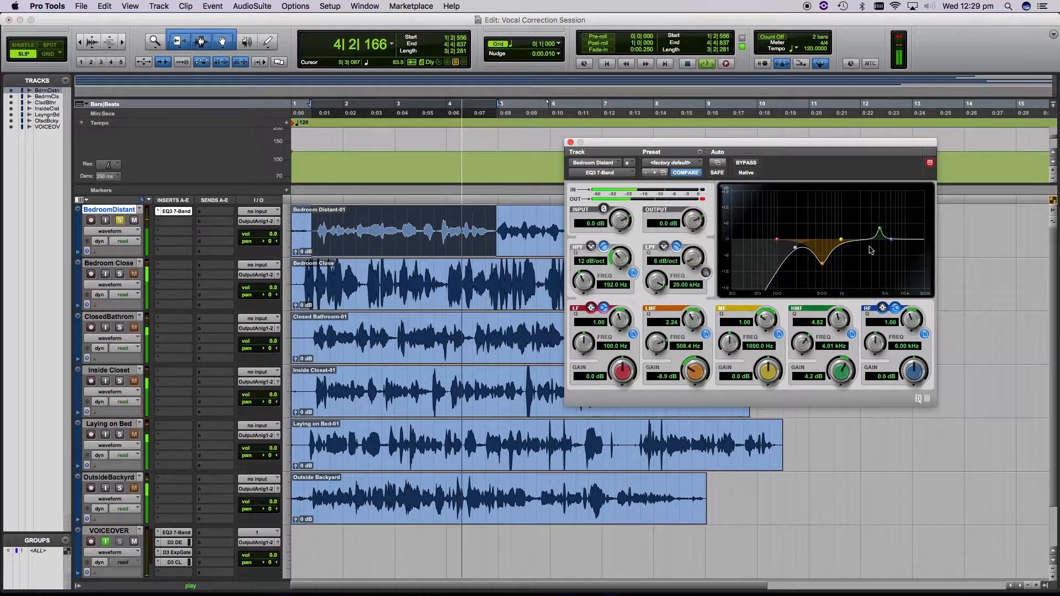
left_click_drag(839, 316, 840, 384)
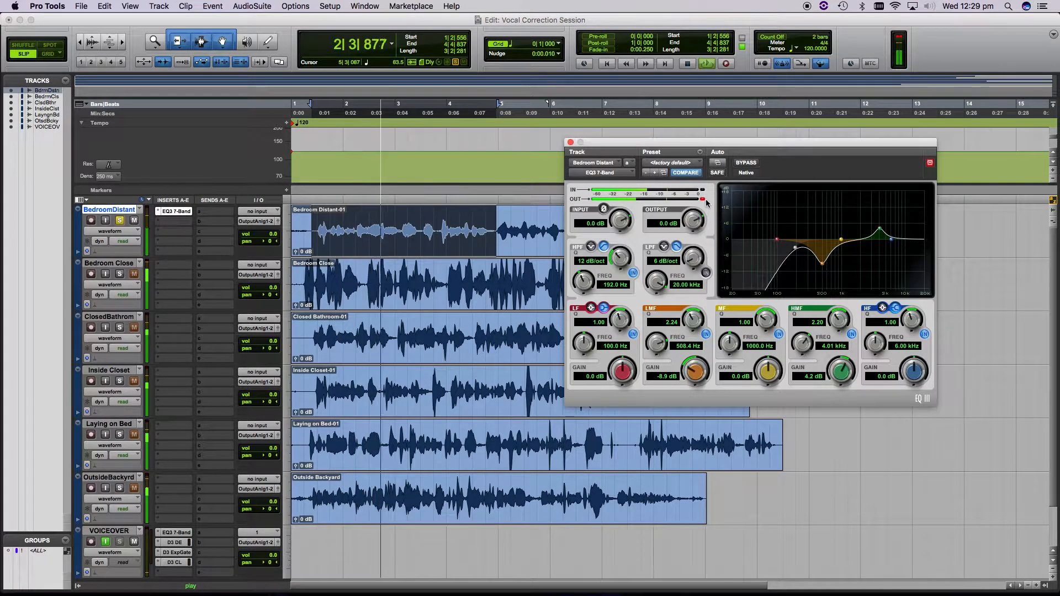
Compare the looping vocal with and without the complete EQ curve, then stop playback.
left_click(743, 164)
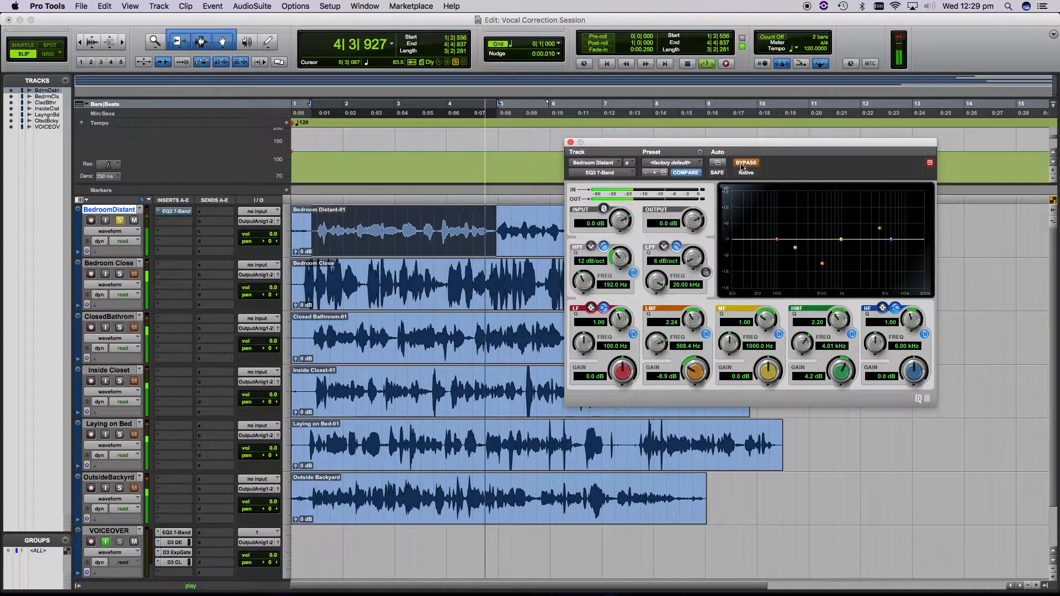
left_click(743, 164)
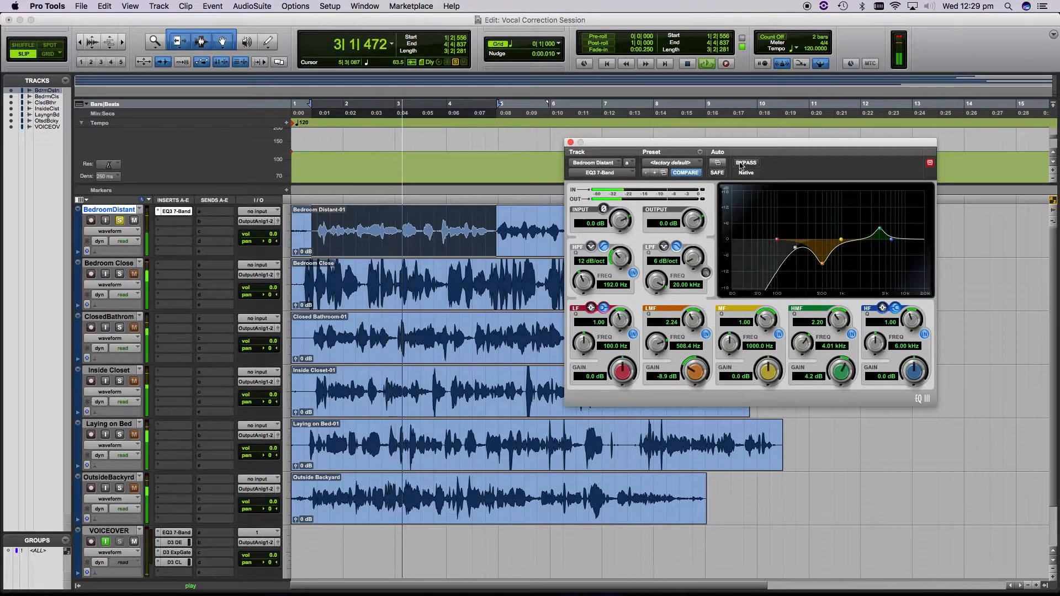
key("space")
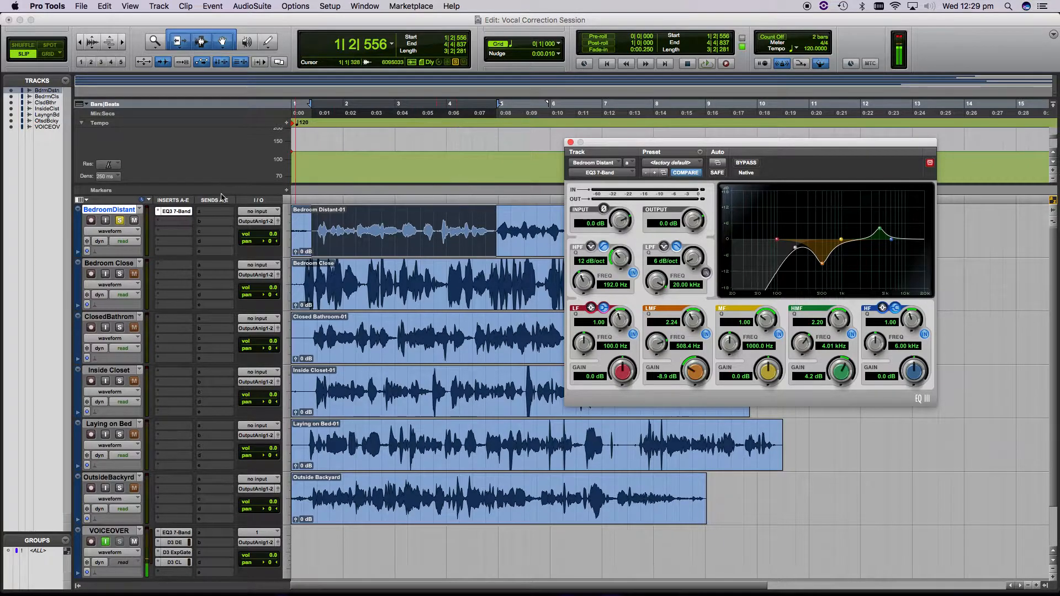
Insert a mono Dyn3 Expander/Gate on the BedroomDistant track's third insert slot and reposition its window.
left_click(188, 229)
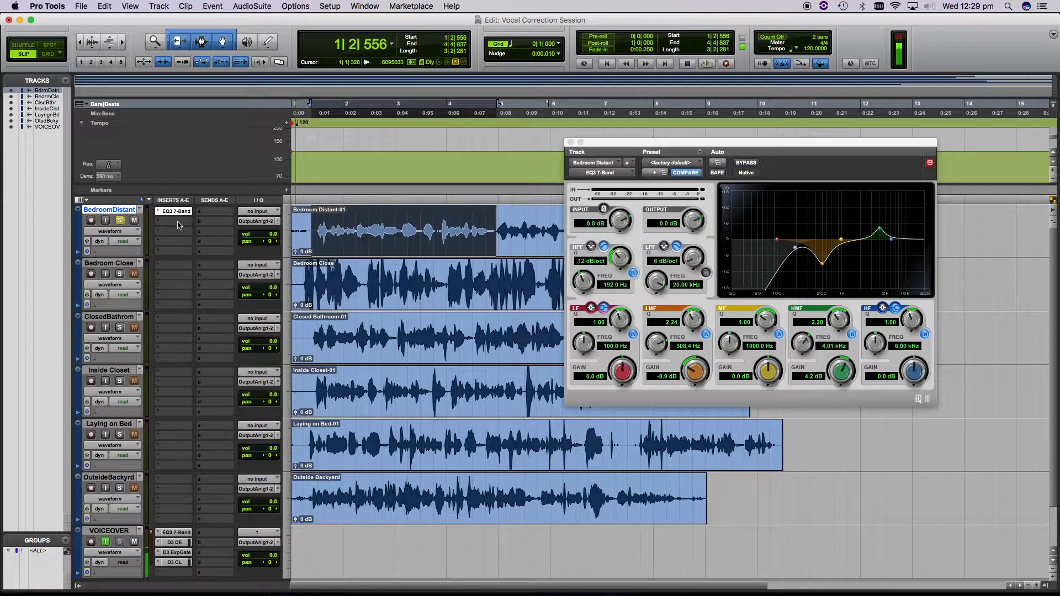
left_click(182, 236)
mouse_move(196, 254)
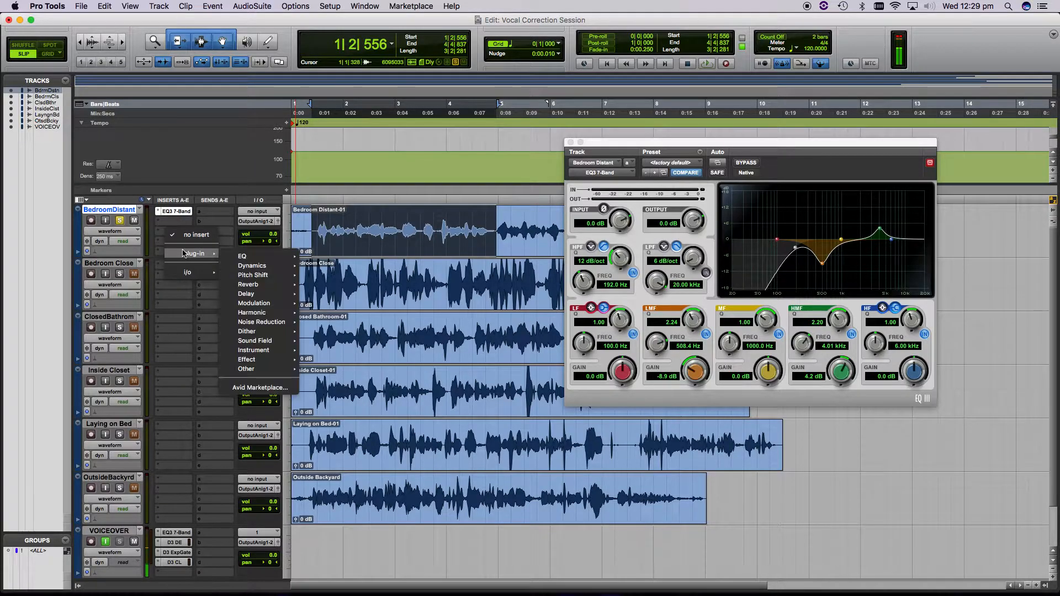
mouse_move(257, 267)
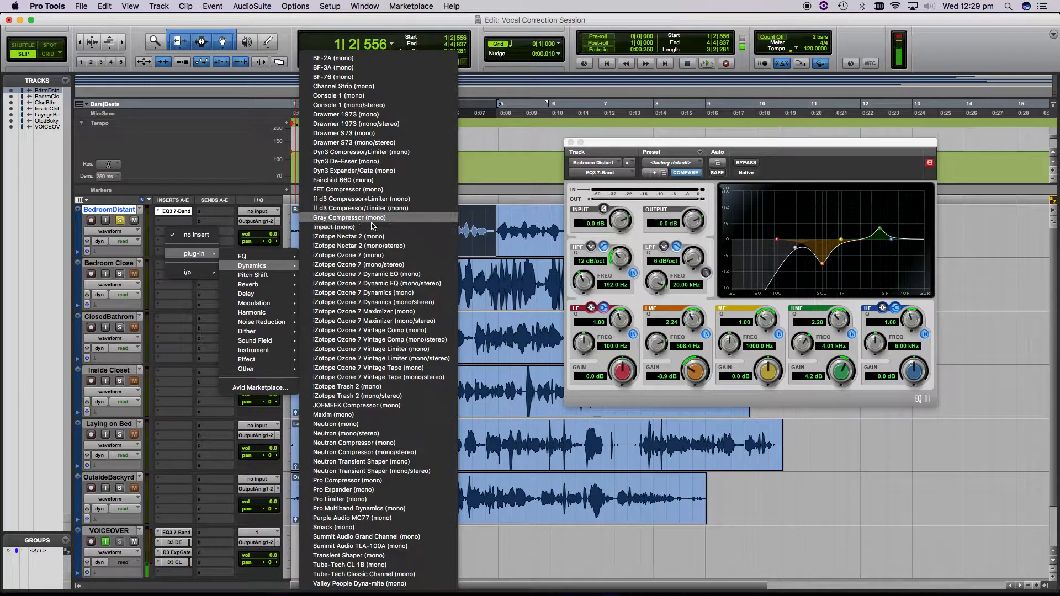
mouse_move(259, 326)
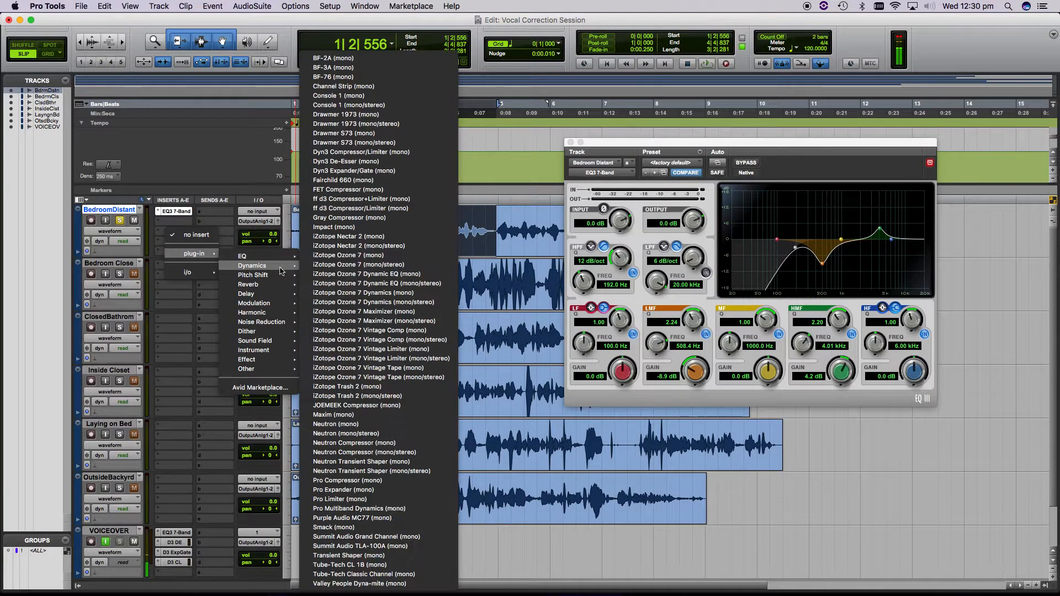
left_click(387, 171)
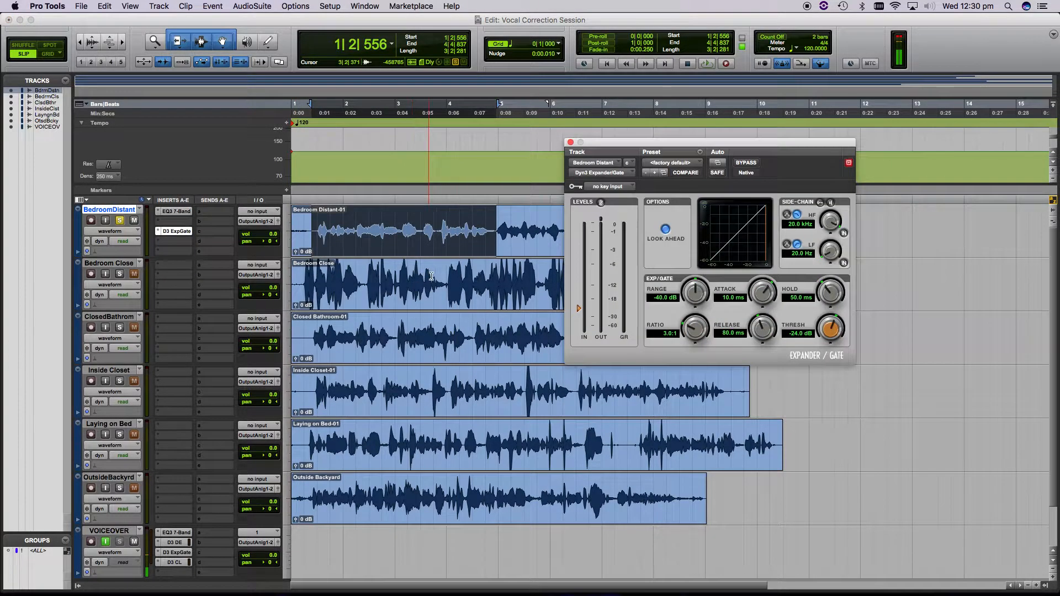
left_click_drag(662, 153, 581, 142)
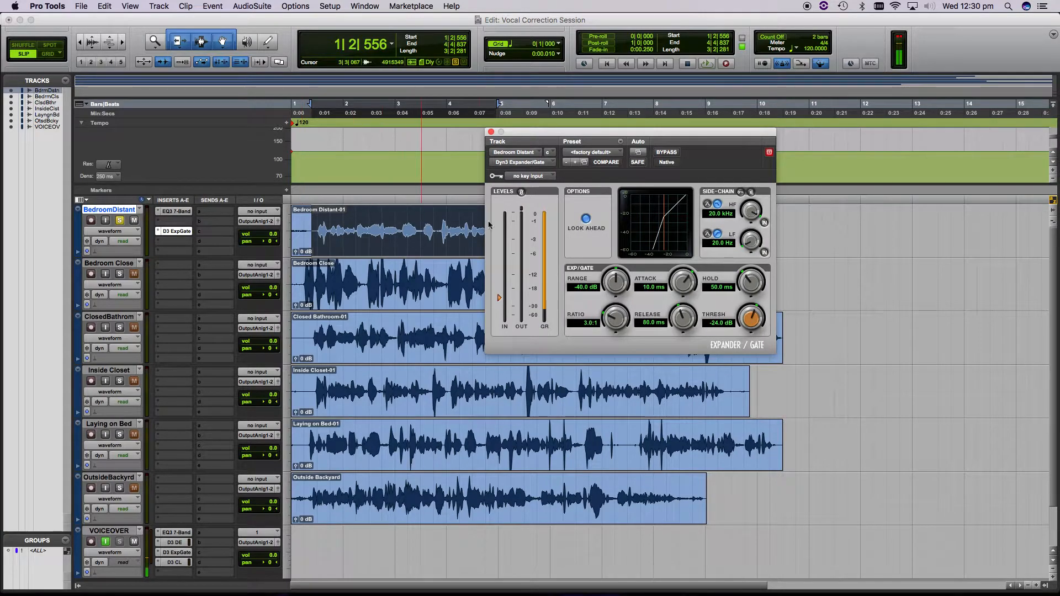
During playback, set the Expander/Gate to attack 333.1 us, release 384.9 ms, threshold -27.0 dB, range -48.0 dB and ratio 4.4:1.
key("space")
mouse_move(683, 283)
left_mouse_down()
mouse_move(664, 324)
mouse_move(676, 323)
mouse_move(688, 294)
left_mouse_up()
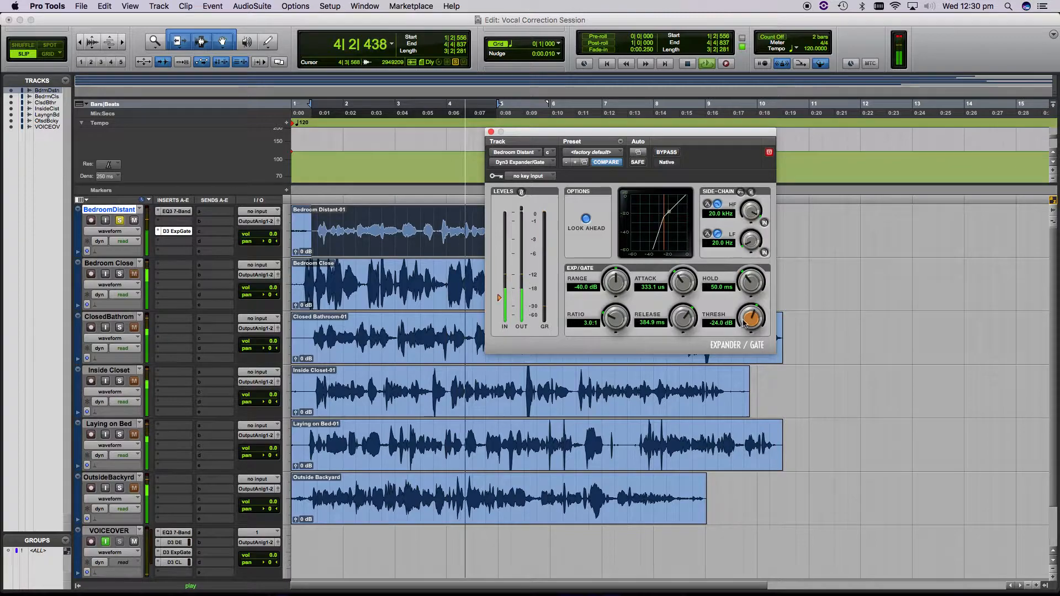
left_click_drag(739, 338, 738, 329)
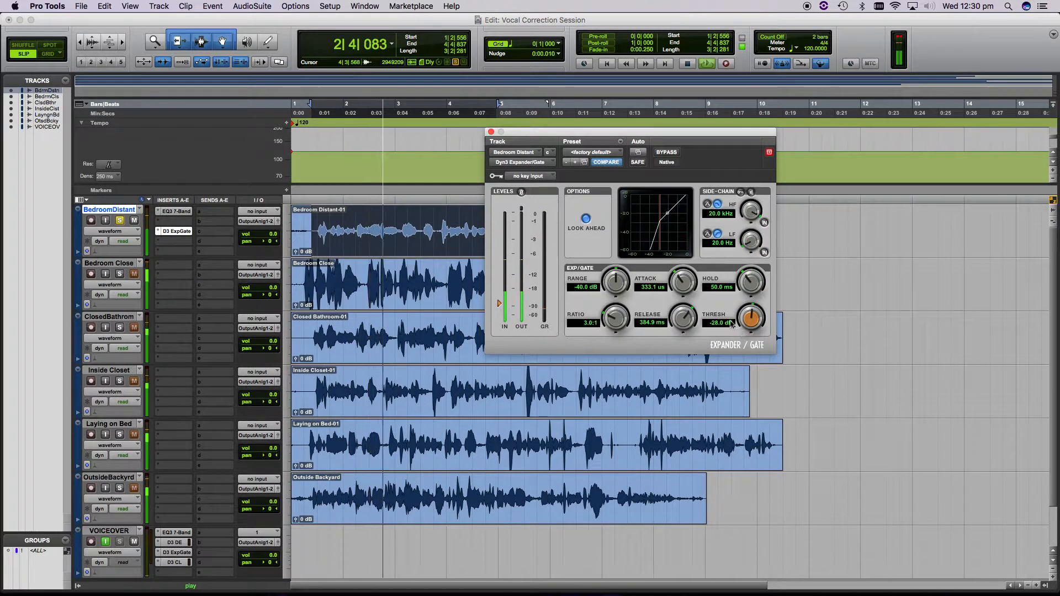
mouse_move(745, 318)
left_mouse_down()
mouse_move(747, 309)
mouse_move(742, 319)
left_mouse_up()
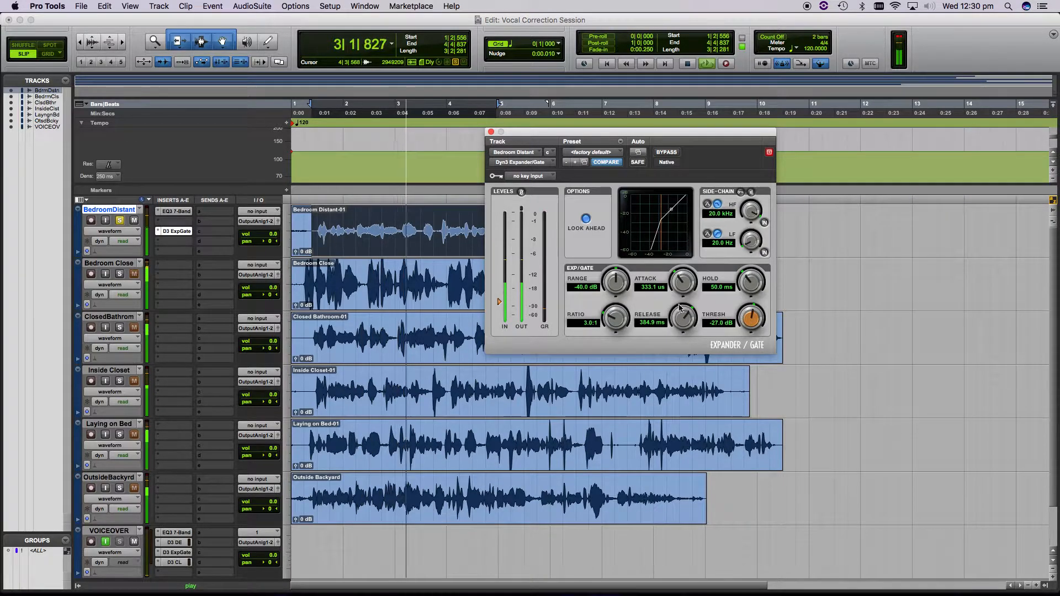
mouse_move(610, 292)
left_mouse_down()
mouse_move(606, 320)
mouse_move(613, 307)
left_mouse_up()
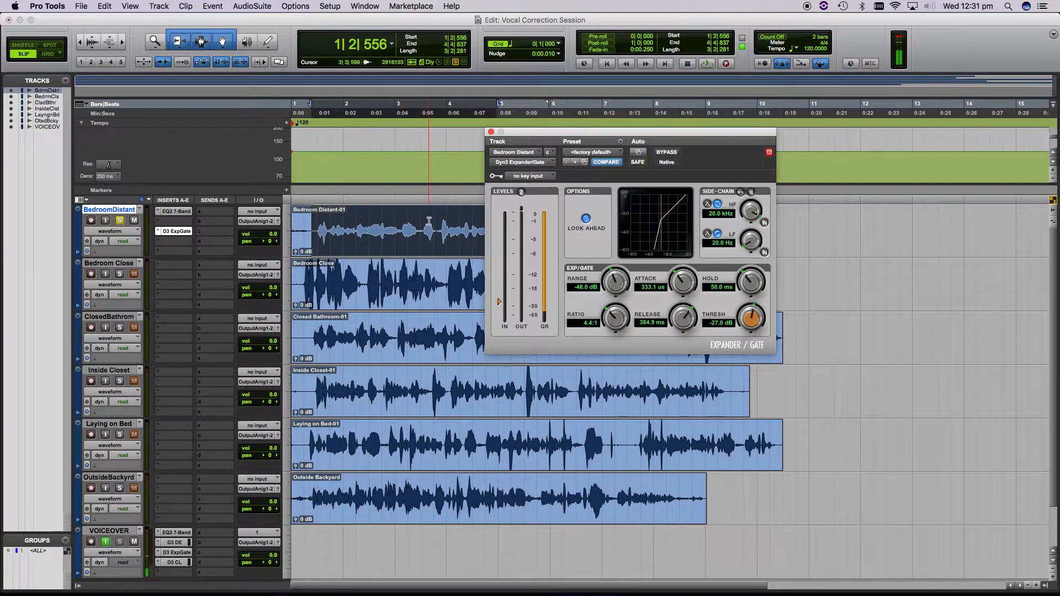
Select a short passage of the Bedroom Distant clip from about 3|1|676 to 3|2|658 and audition it.
left_click(320, 221)
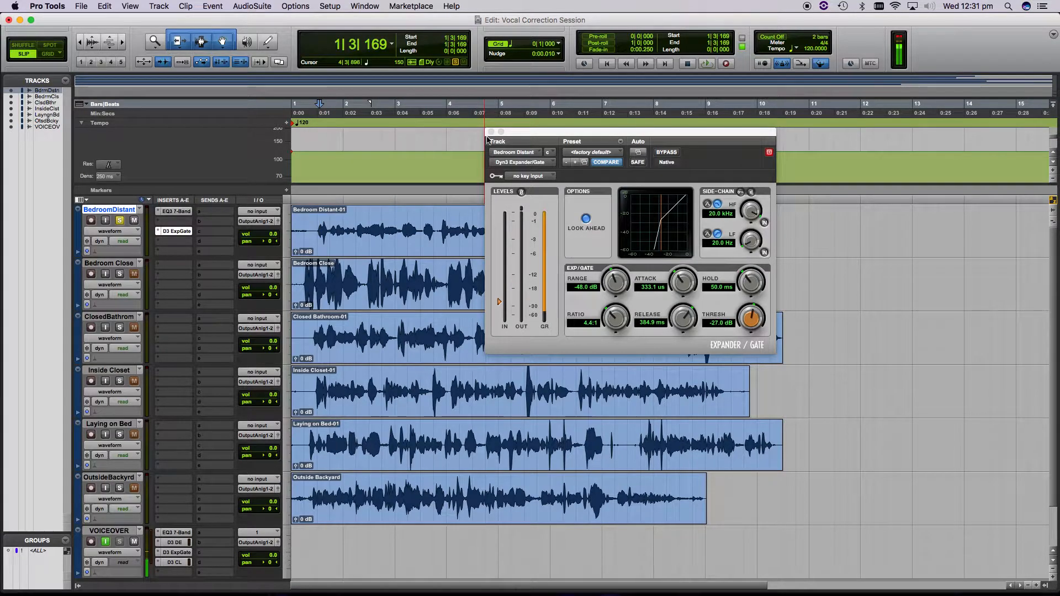
left_click_drag(404, 223, 417, 224)
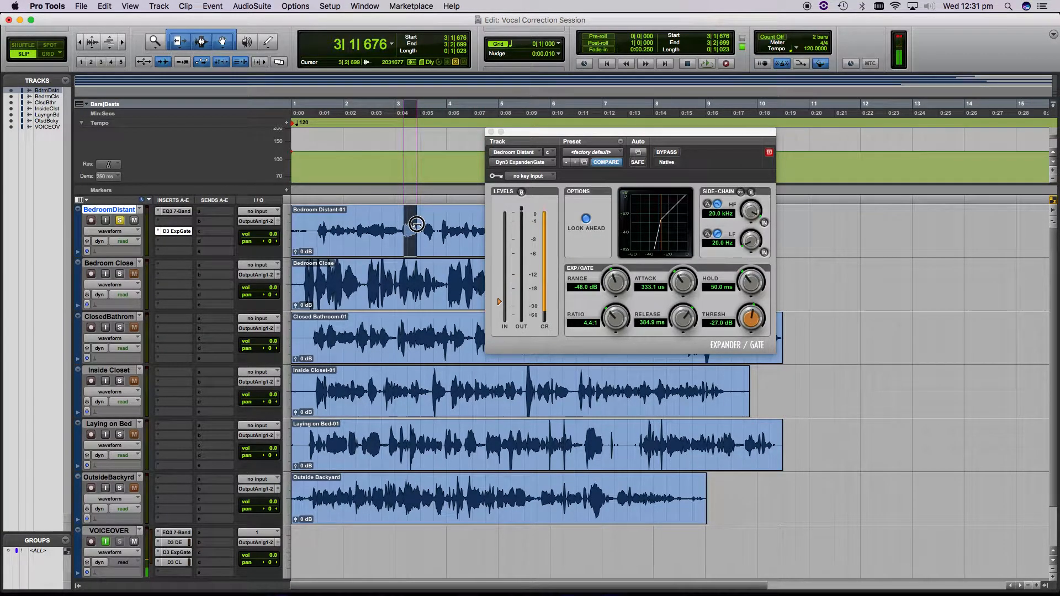
key("space")
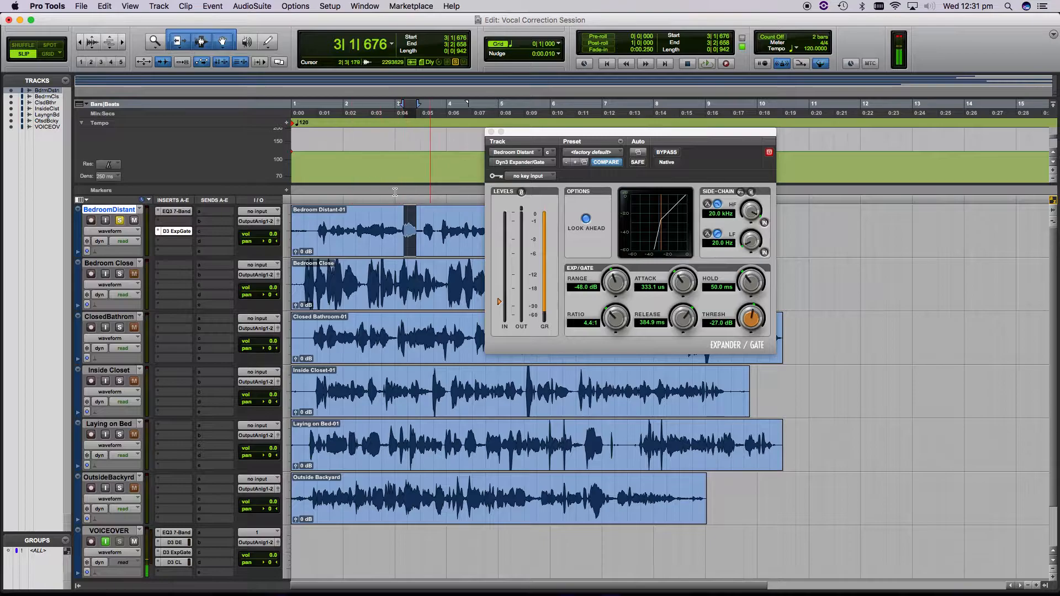
Insert a mono Dyn3 Compressor/Limiter on the BedroomDistant track's fourth insert slot.
left_click(177, 232)
left_click(183, 242)
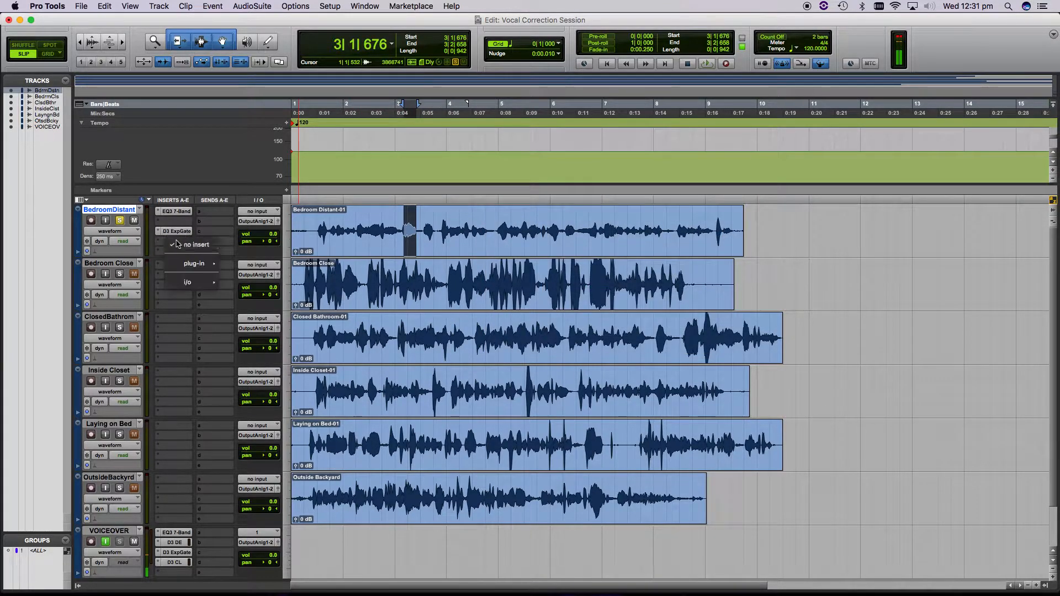
mouse_move(194, 263)
mouse_move(252, 276)
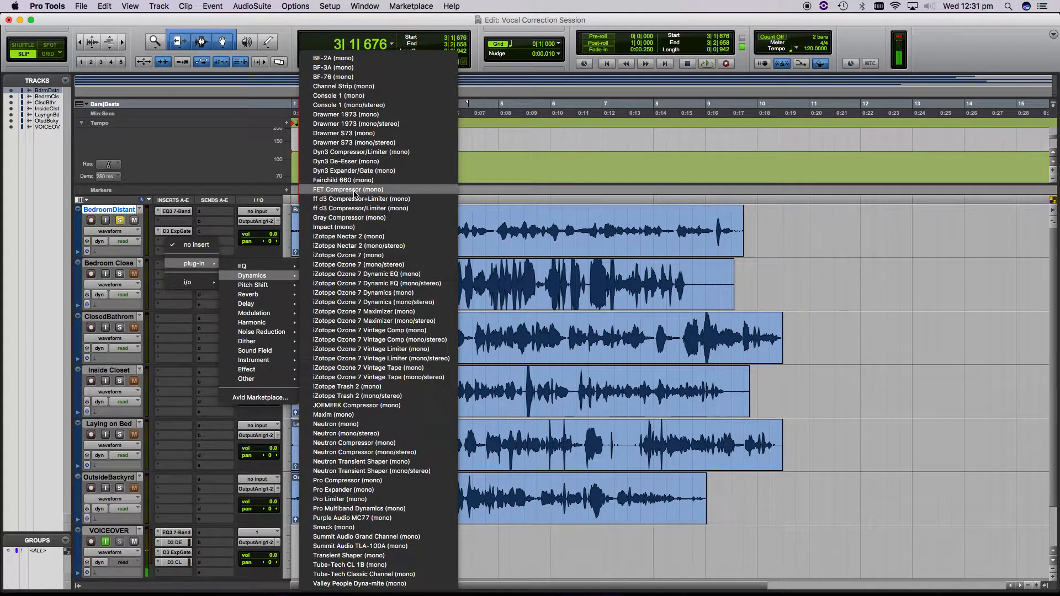
left_click(385, 153)
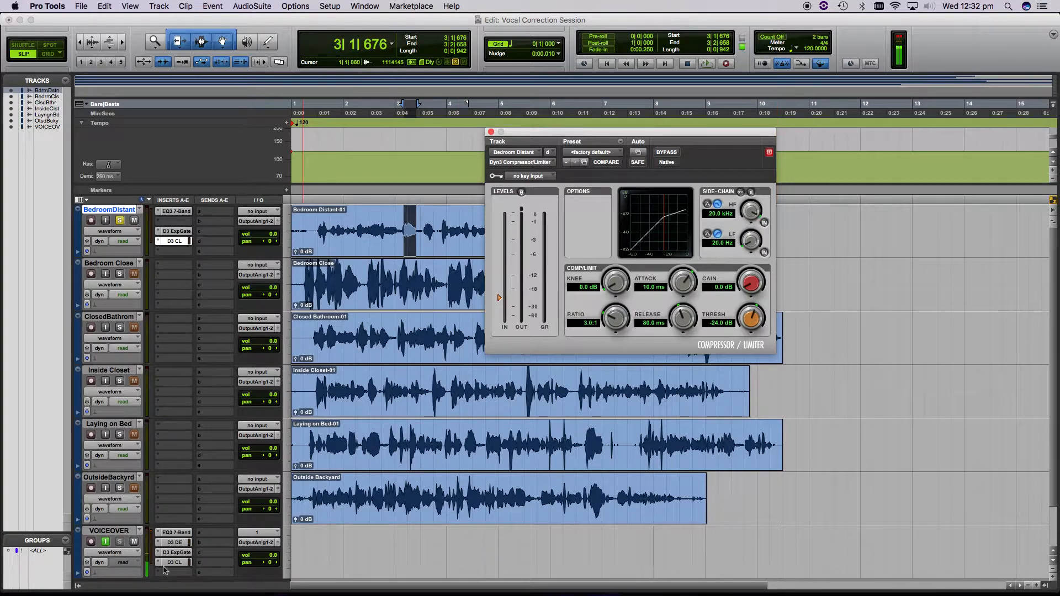
Hide the VOICEOVER track and move the compressor window clear of the Bedroom Distant waveform.
left_click(11, 127)
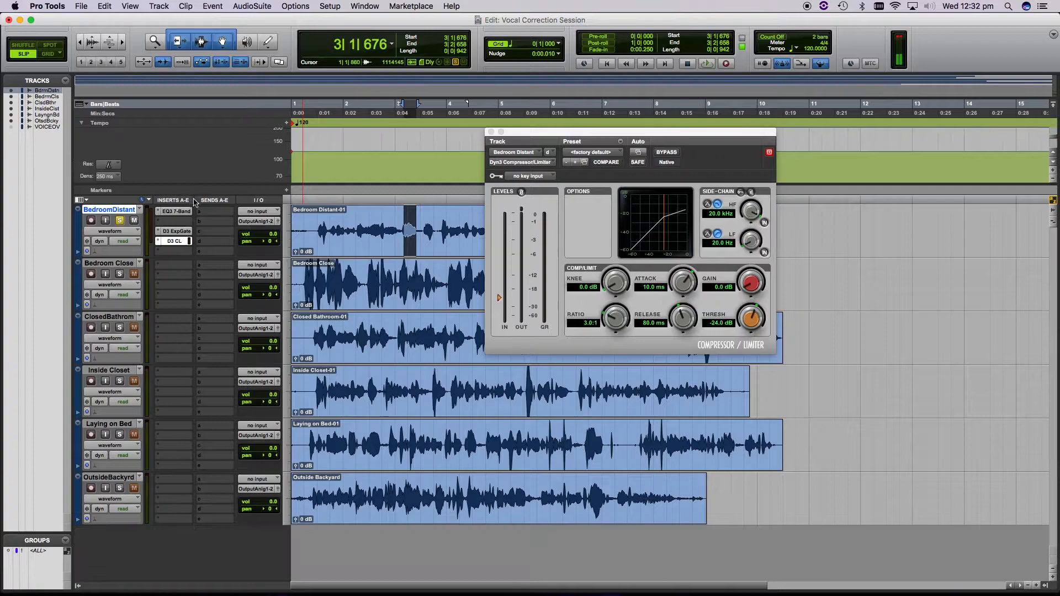
left_click(390, 227)
left_click_drag(559, 134, 760, 200)
Examine the level differences at several points along the Bedroom Distant waveform.
left_click(389, 226)
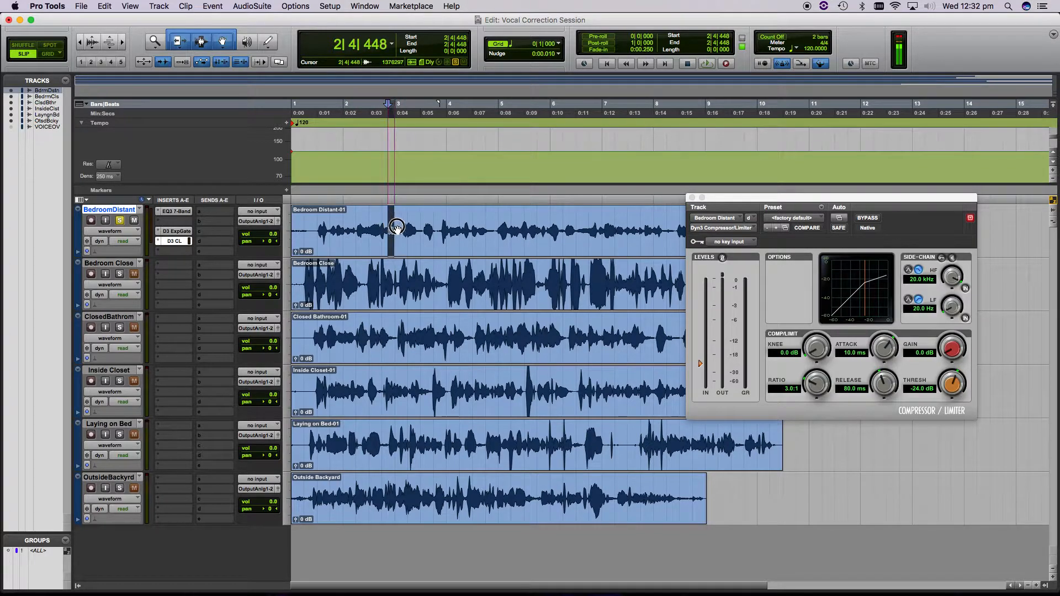
left_click(349, 227)
left_click(445, 224)
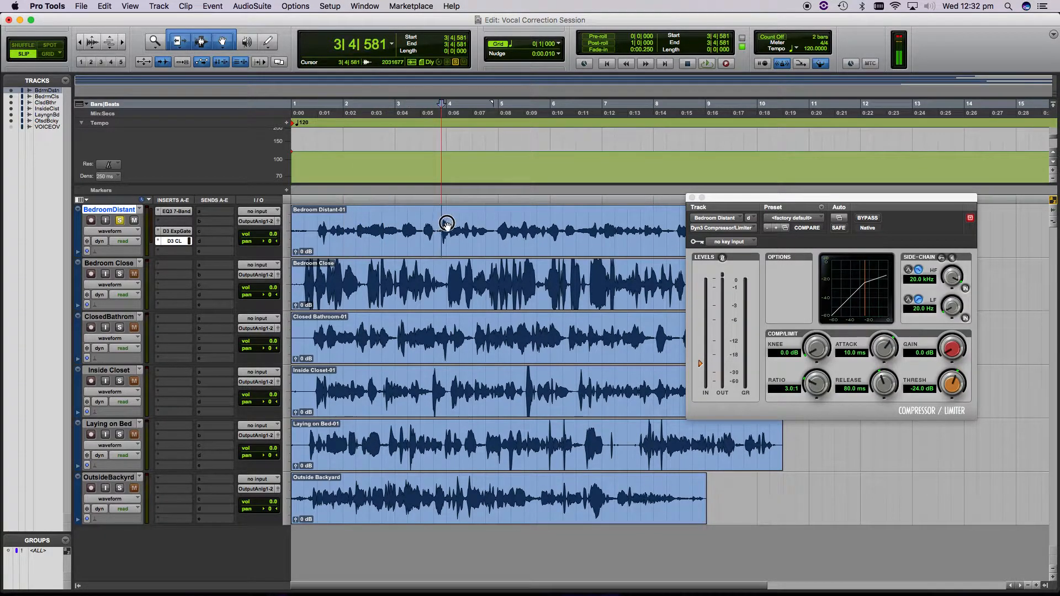
left_click_drag(464, 227, 468, 226)
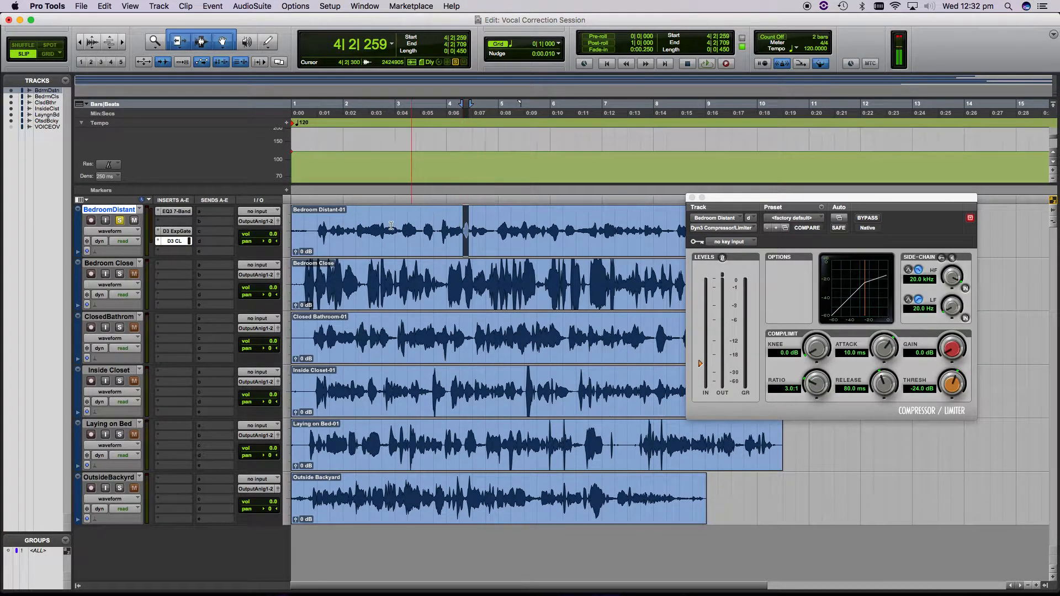
left_click(346, 228)
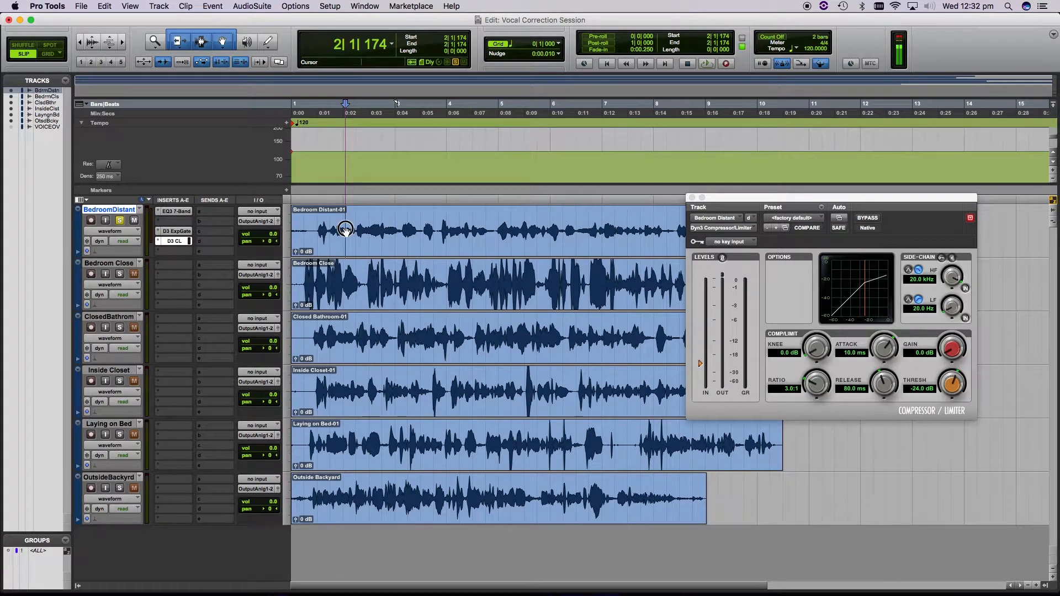
Select the opening phrase of Bedroom Distant from about 1|2|924 to 2|2|074 and audition it through the compressor.
left_click_drag(357, 227, 317, 223)
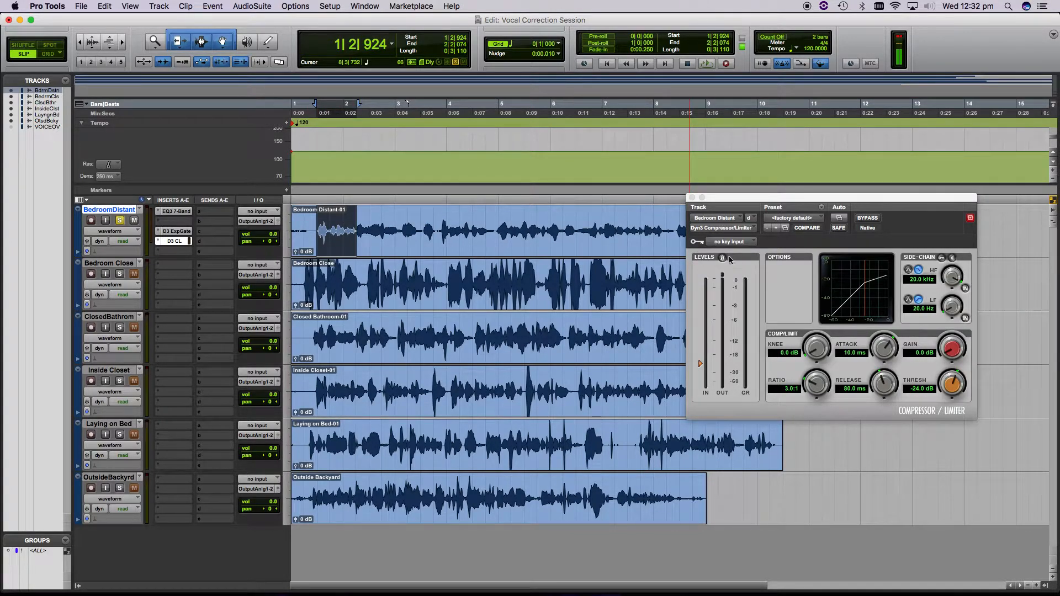
left_click_drag(737, 200, 661, 136)
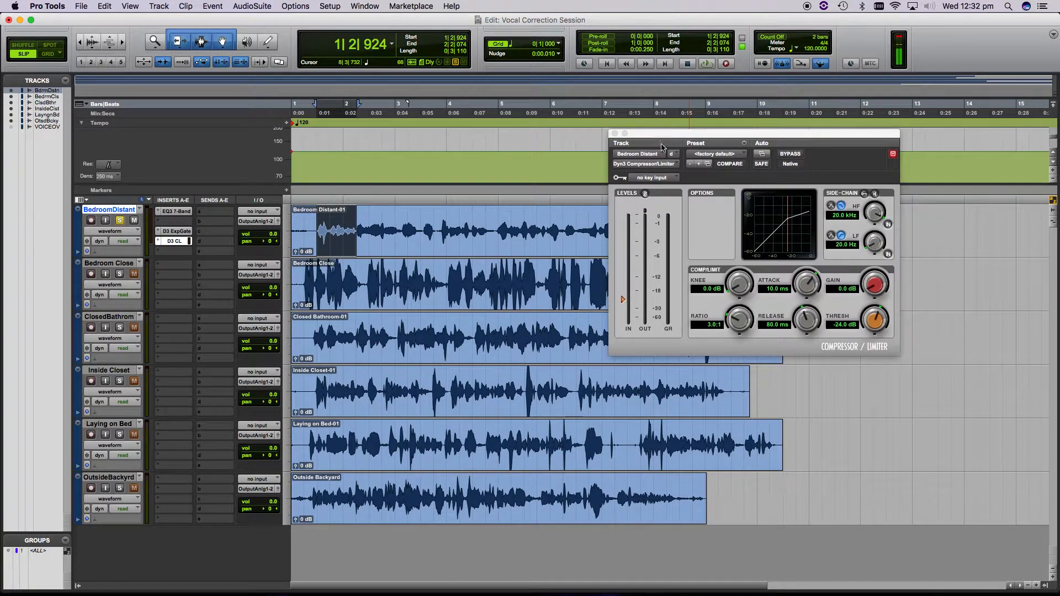
key("space")
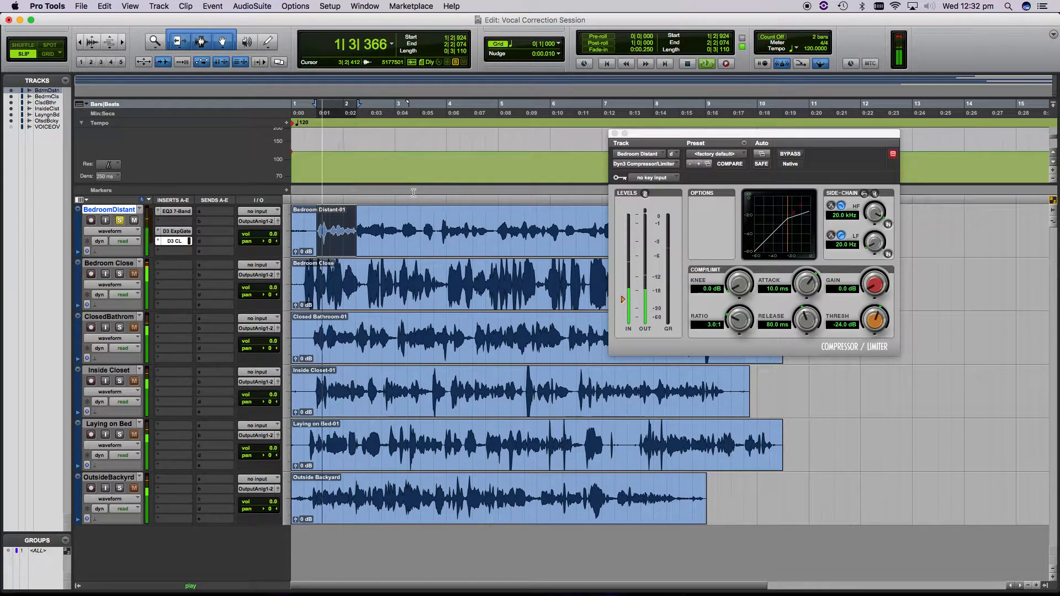
key("space")
left_click_drag(714, 140, 520, 204)
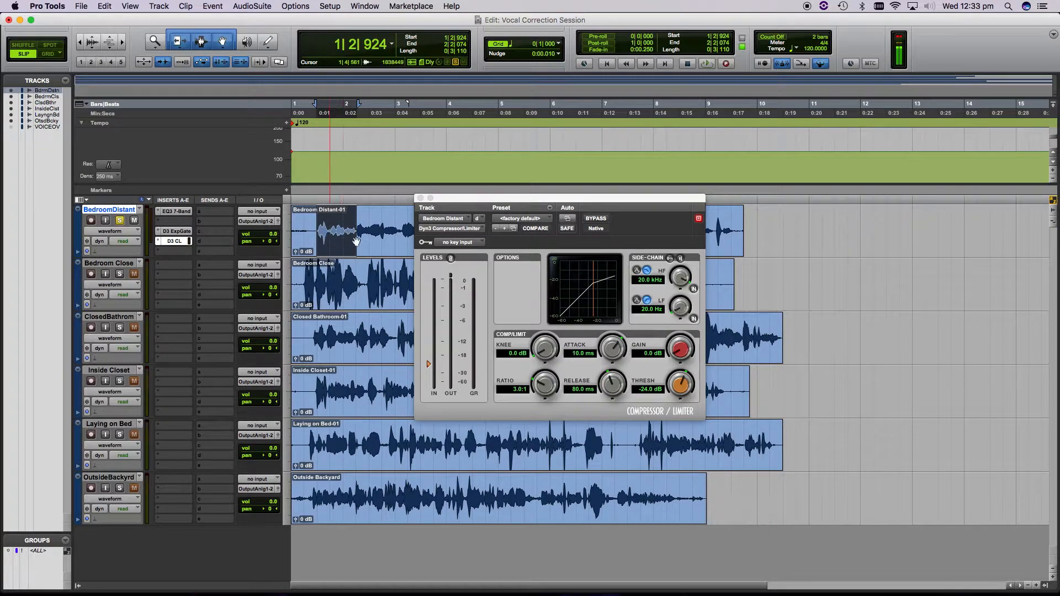
key("space")
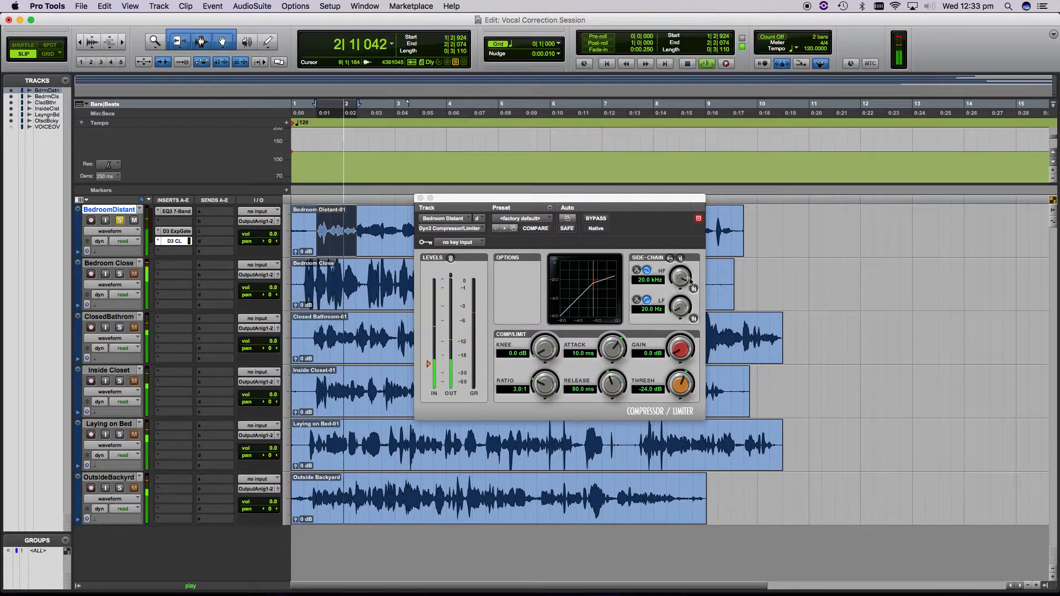
key("space")
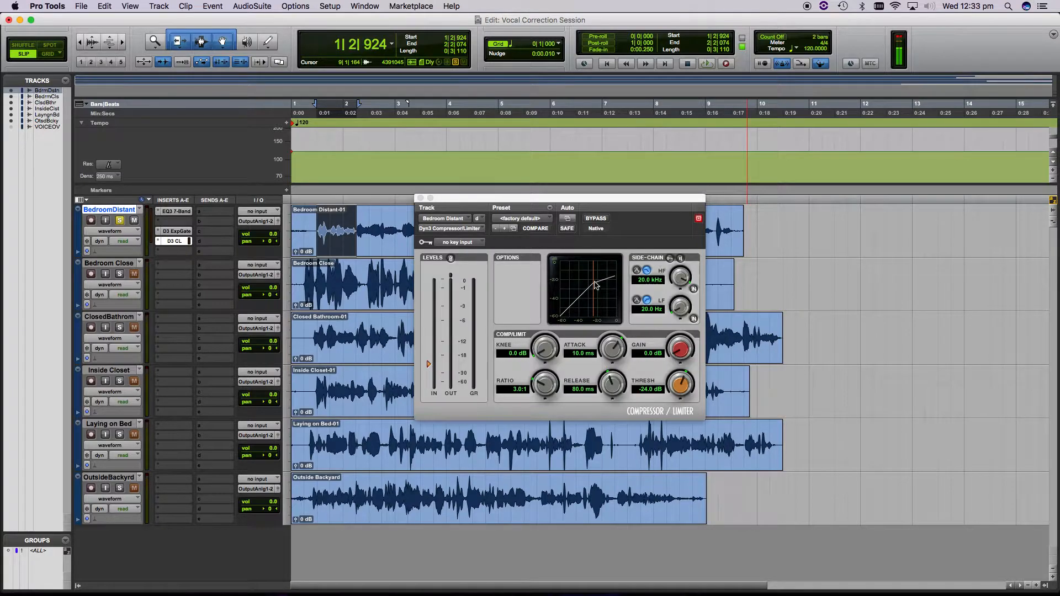
Set the compressor threshold to -23.2 dB and audition the short Bedroom Distant passage from about 2|1|174 to 2|1|952.
left_click_drag(677, 390, 676, 388)
left_click_drag(348, 228, 356, 228)
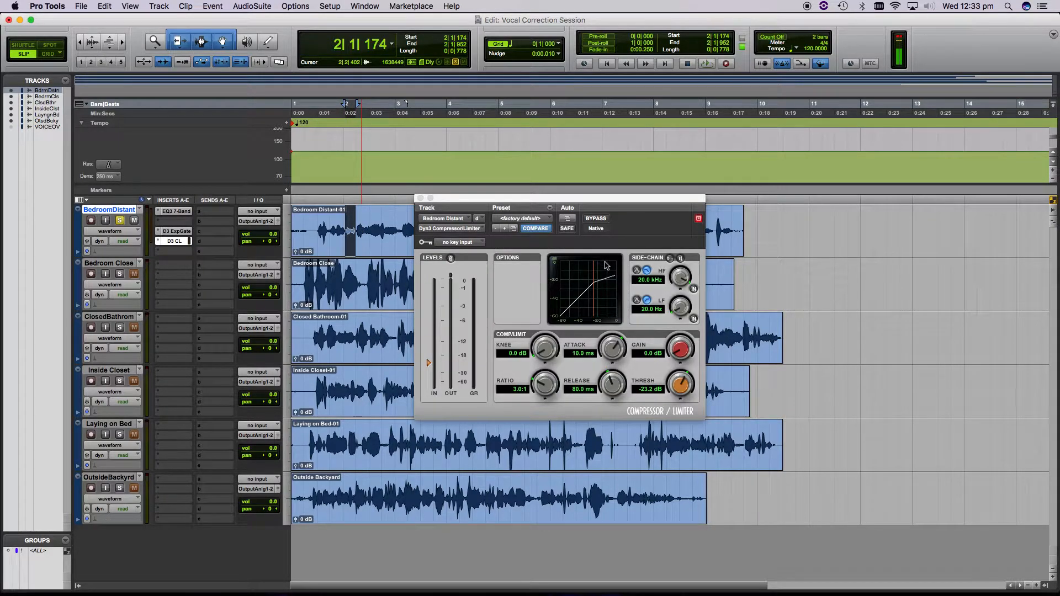
key("space")
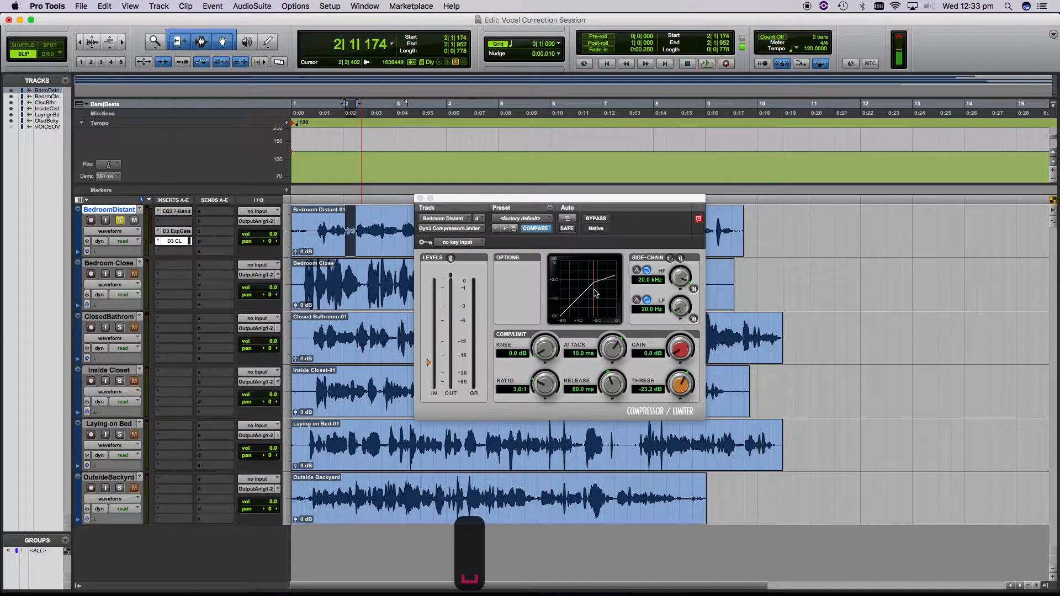
key("space")
key("space")
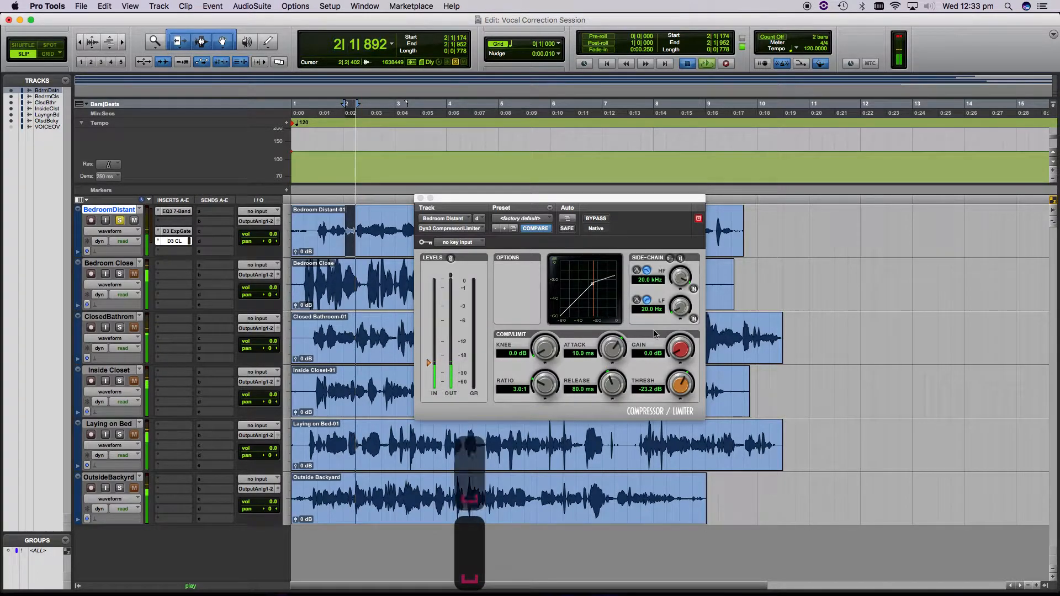
key("space")
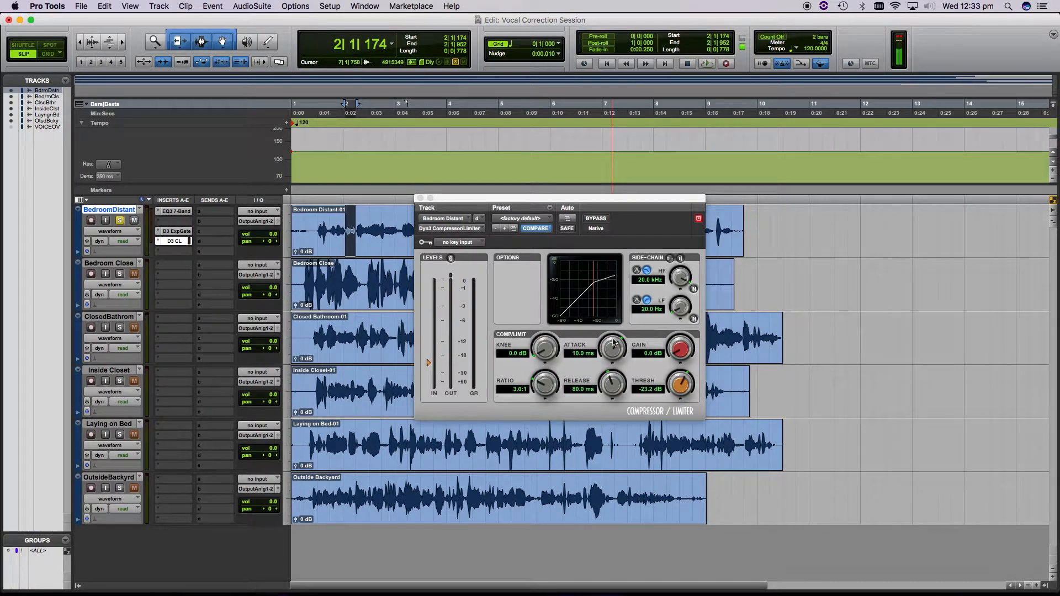
Shorten the compressor's attack to 161.9 us and lengthen its release to 486.3 ms.
left_click_drag(615, 350, 589, 433)
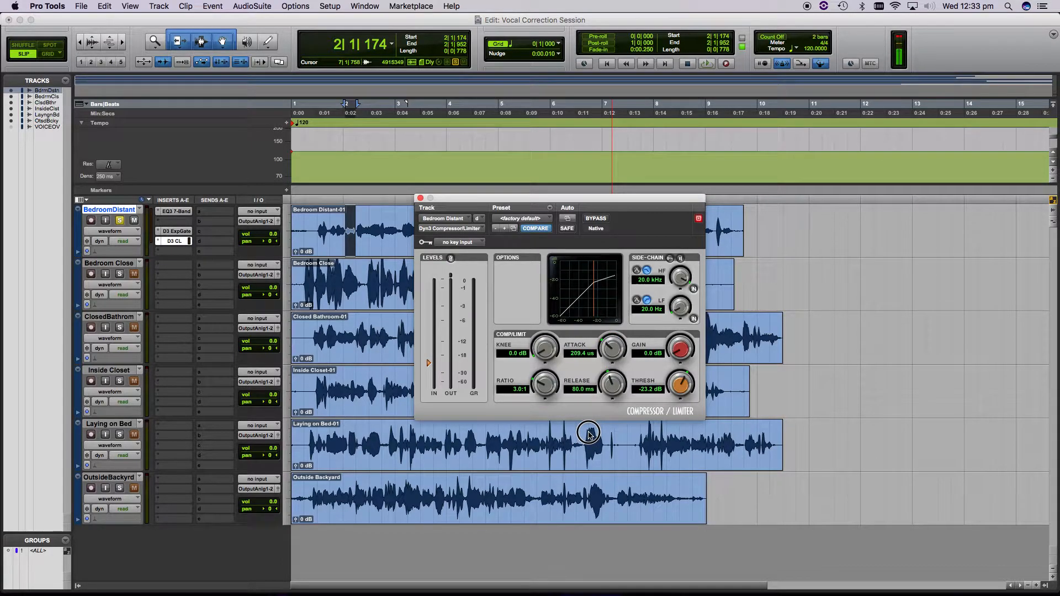
left_click_drag(603, 349, 597, 351)
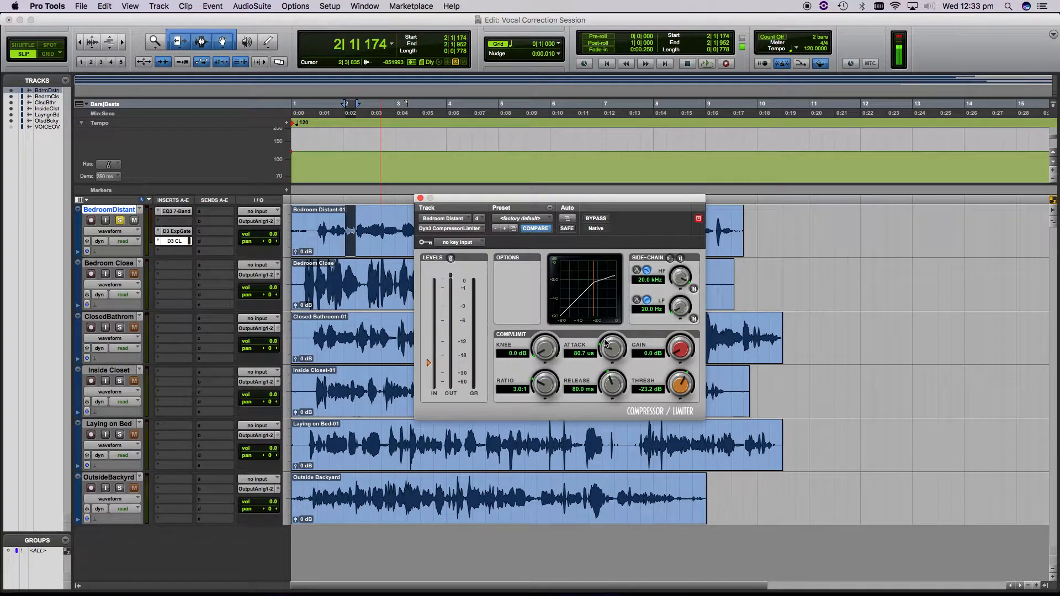
left_click_drag(612, 357, 616, 326)
left_click_drag(617, 334, 610, 351)
left_click_drag(609, 353, 603, 359)
left_click_drag(611, 393, 615, 362)
Select the first word from about 1|2|883 to 1|4|028, set the compressor release to 84.1 ms, and audition it.
left_click_drag(319, 230, 329, 230)
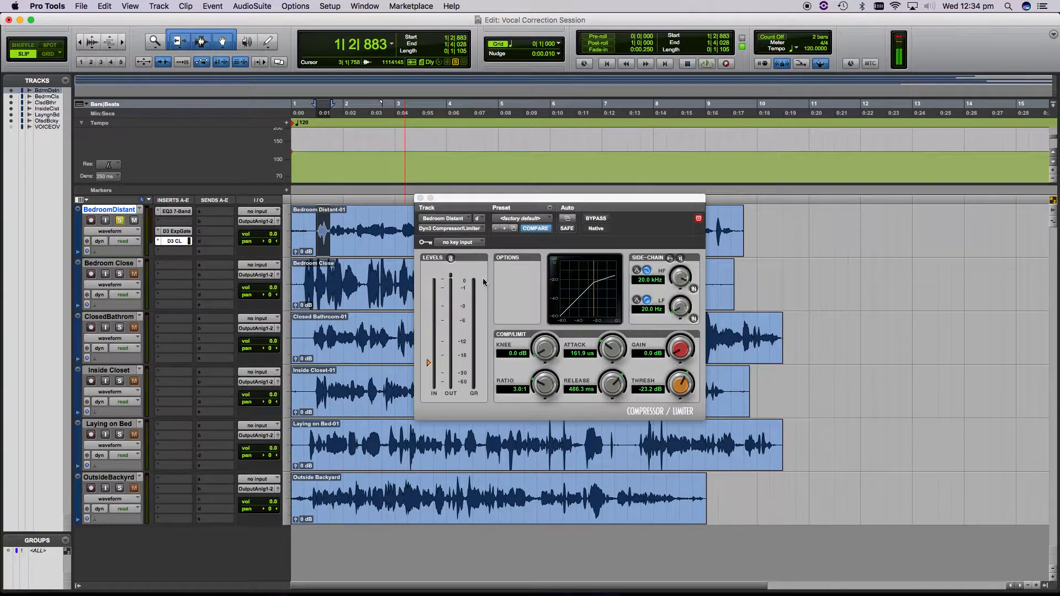
left_click_drag(612, 384, 597, 438)
key("space")
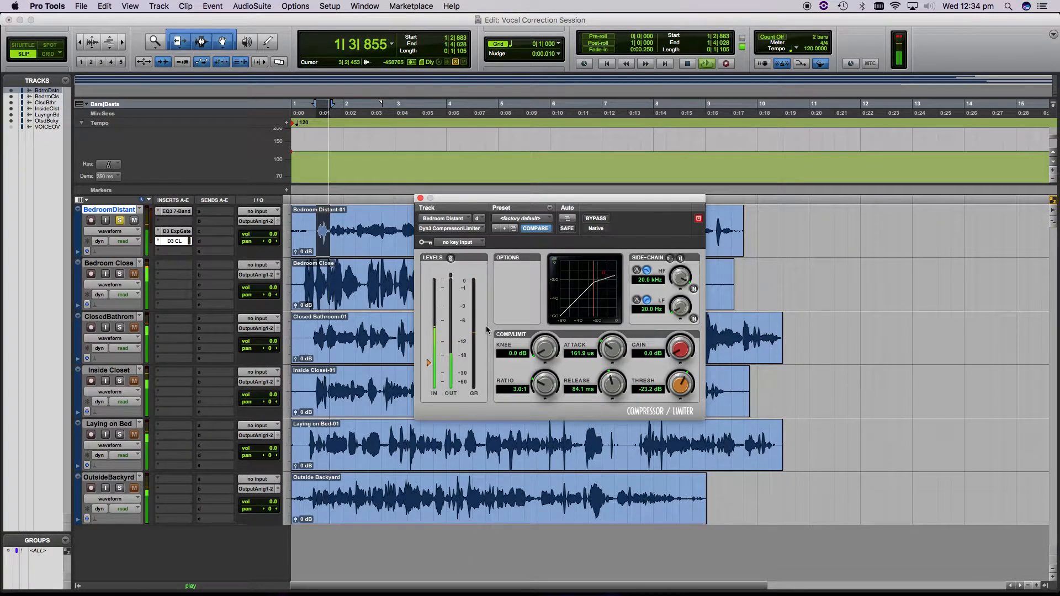
key("space")
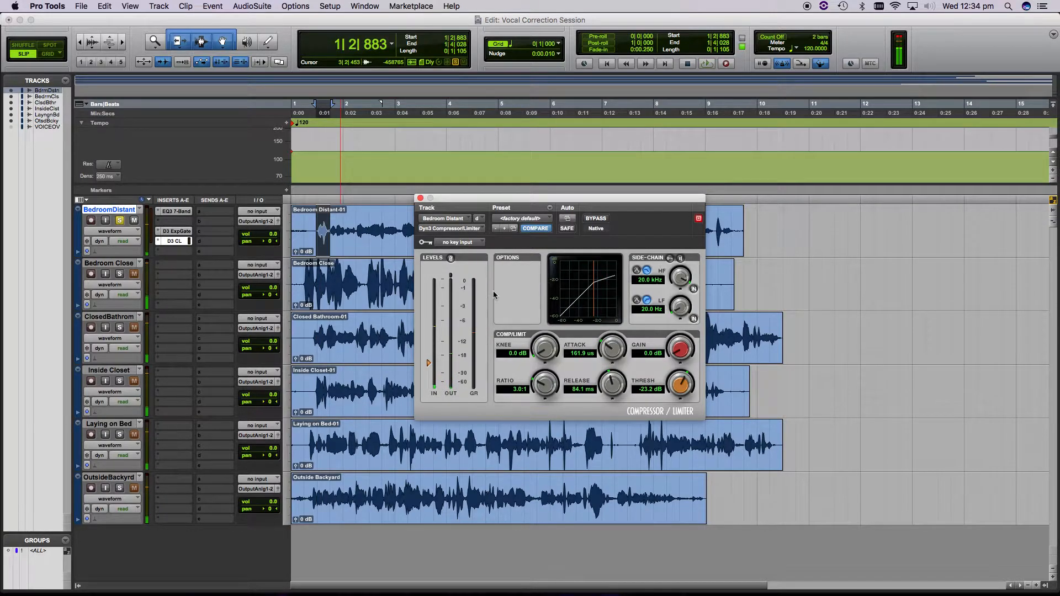
Lengthen the compressor release to 555.9 ms while the selected first word plays, then stop playback.
left_click_drag(611, 389, 617, 347)
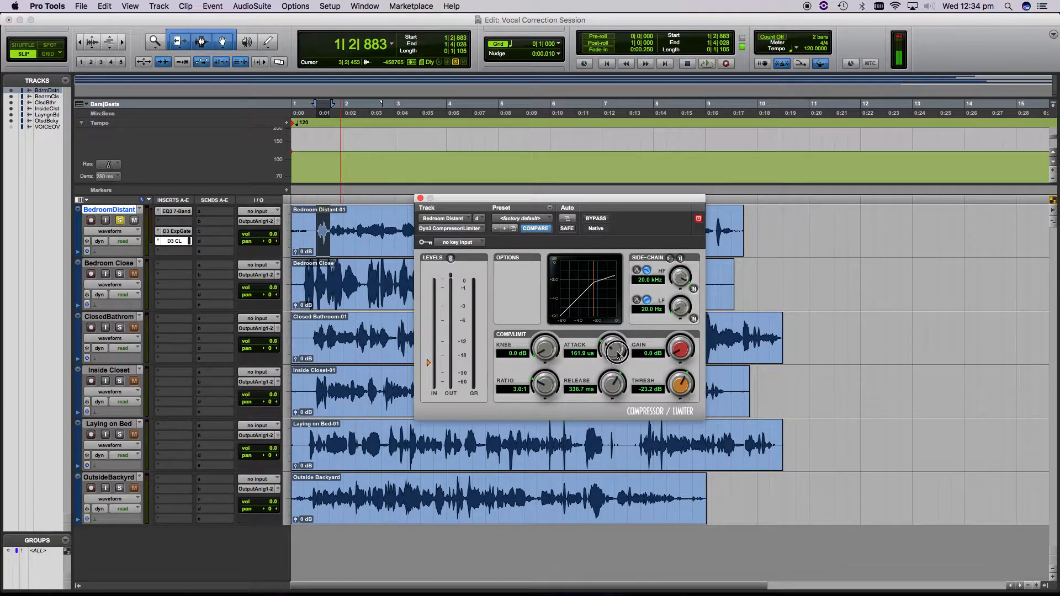
key("space")
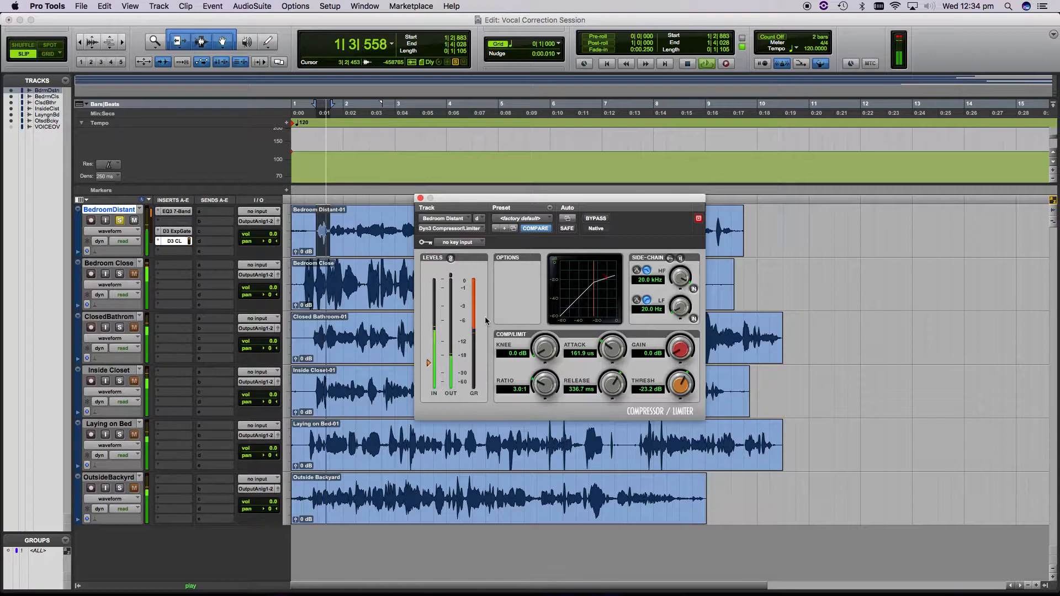
left_click_drag(608, 390, 608, 380)
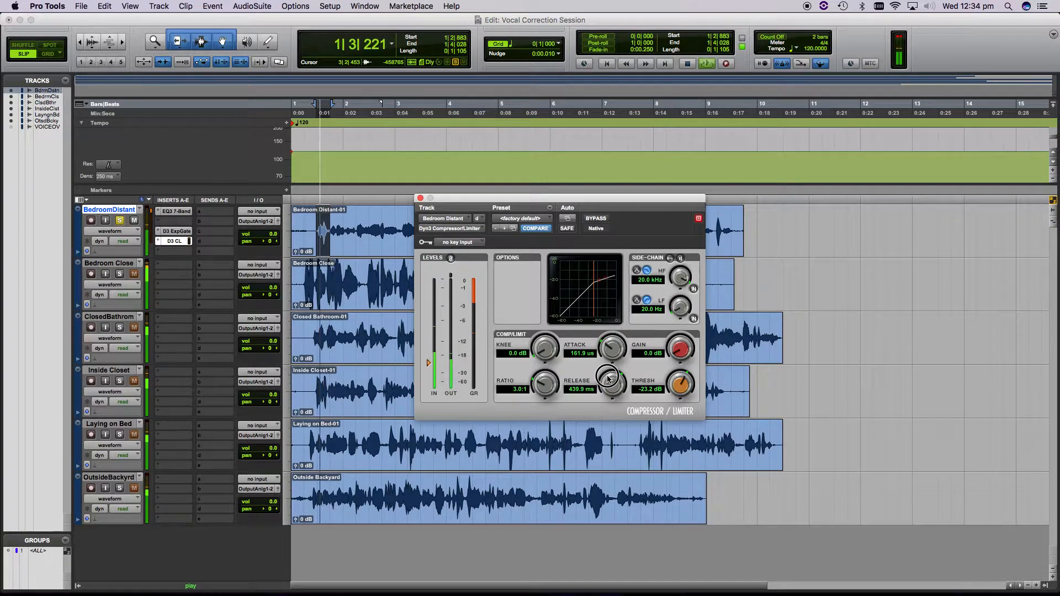
left_click_drag(608, 378, 610, 372)
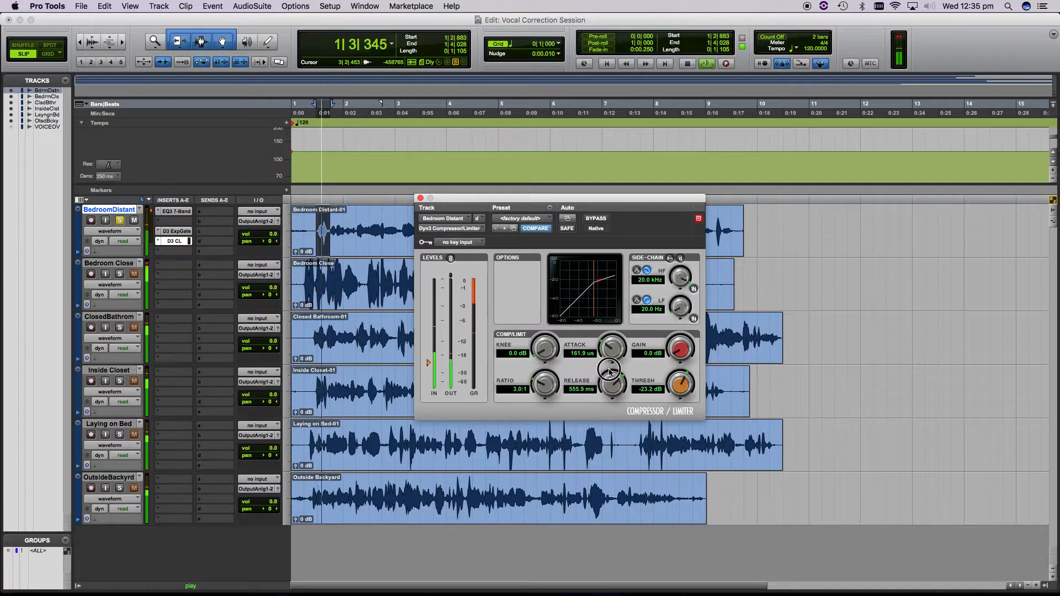
key("space")
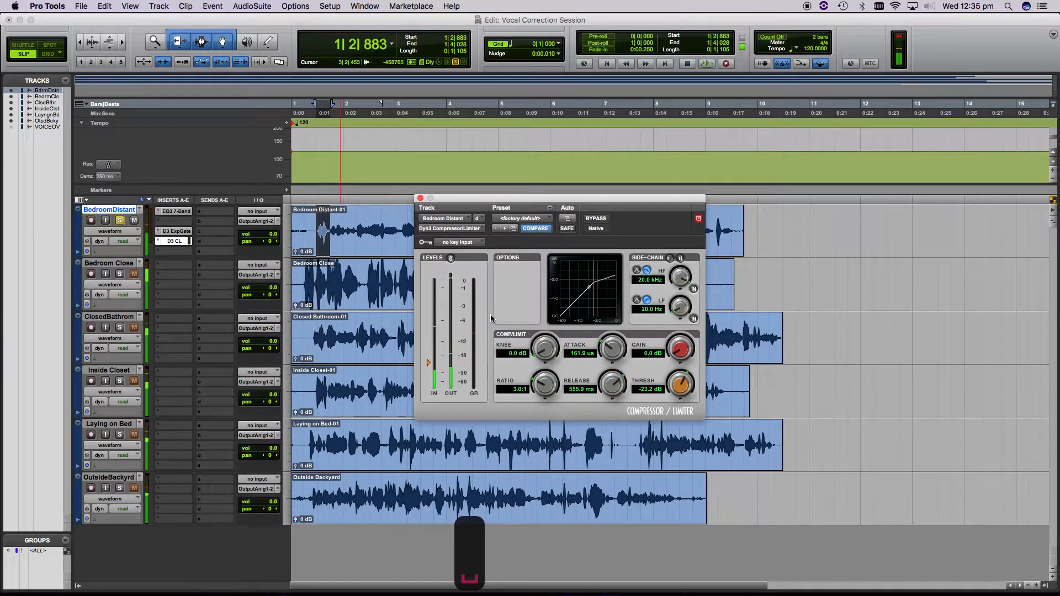
Select the Bedroom Distant passage from 1|2|392 to 2|1|911 and audition it with the current compressor settings.
left_click(312, 222)
left_click_drag(312, 222, 356, 228)
key("space")
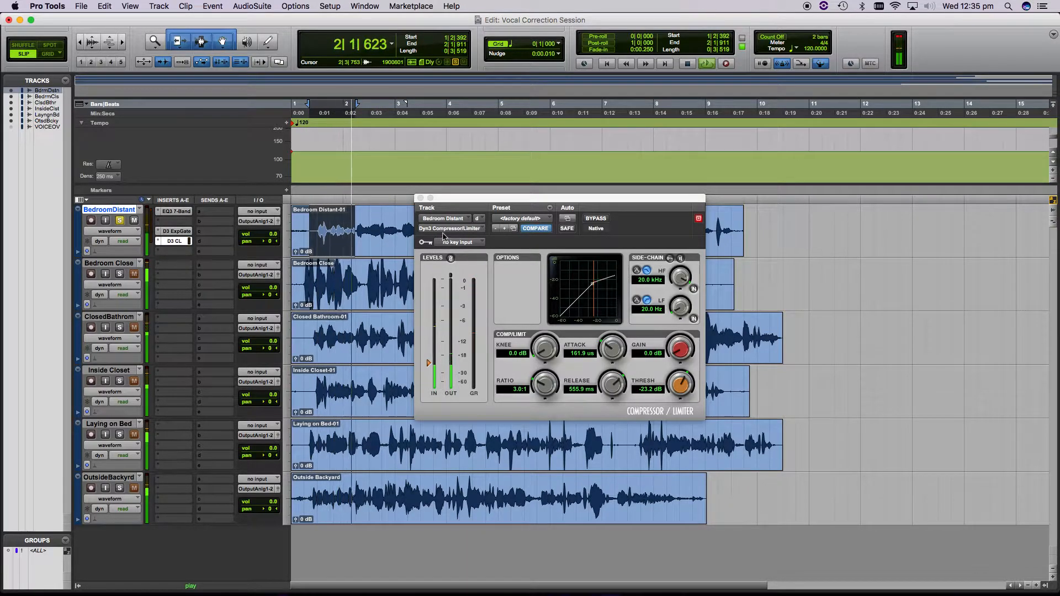
key("space")
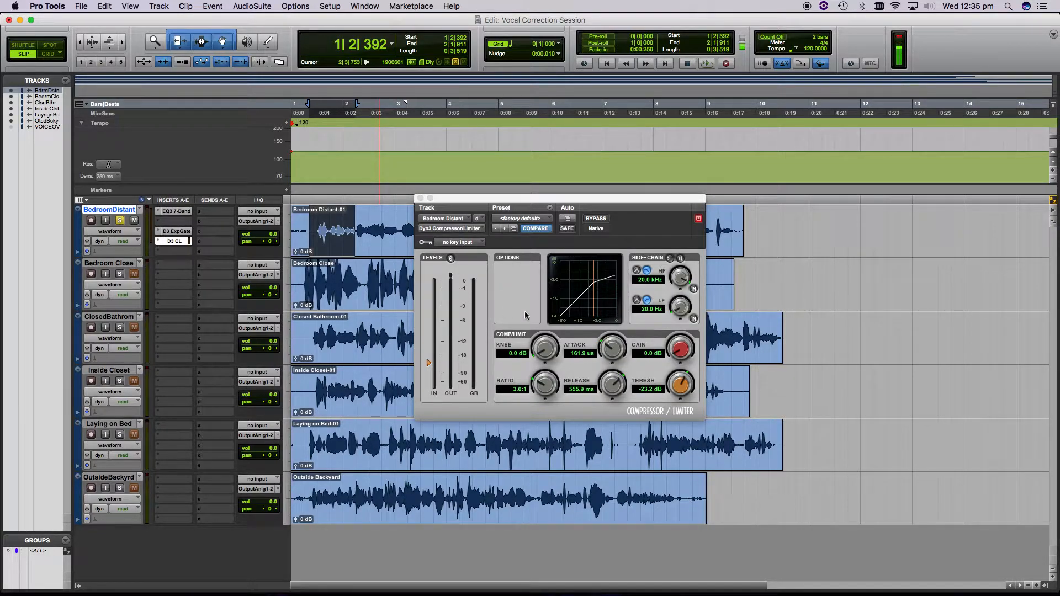
Set the Bedroom Distant compressor ratio to 5.1:1, selecting the Laying on Bed passage from 4|3|364 to 6|3|794 for reference.
left_click_drag(543, 386, 543, 387)
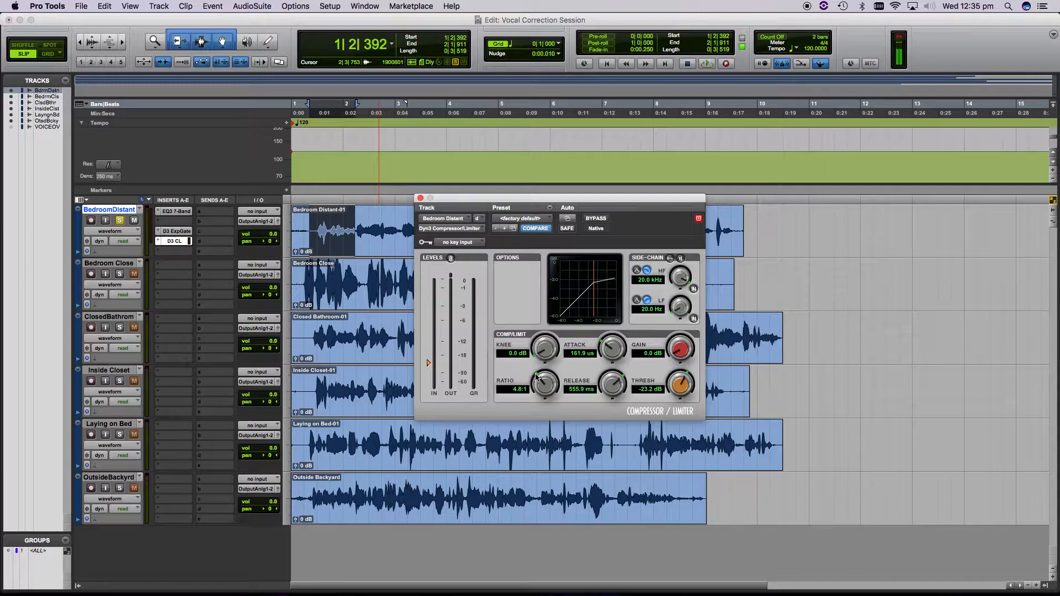
left_click_drag(479, 445, 587, 454)
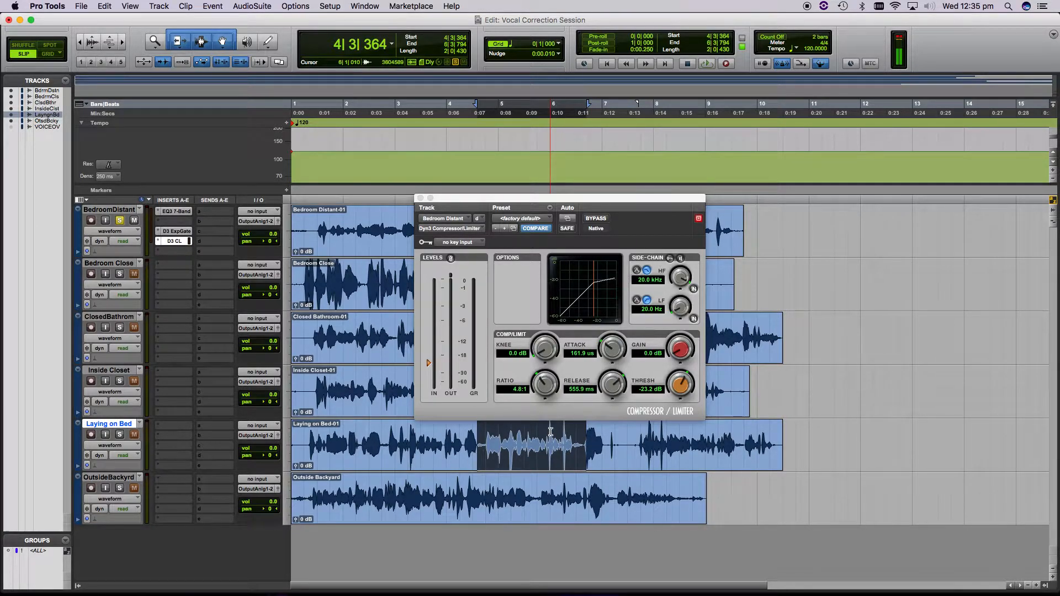
left_click_drag(546, 385, 542, 387)
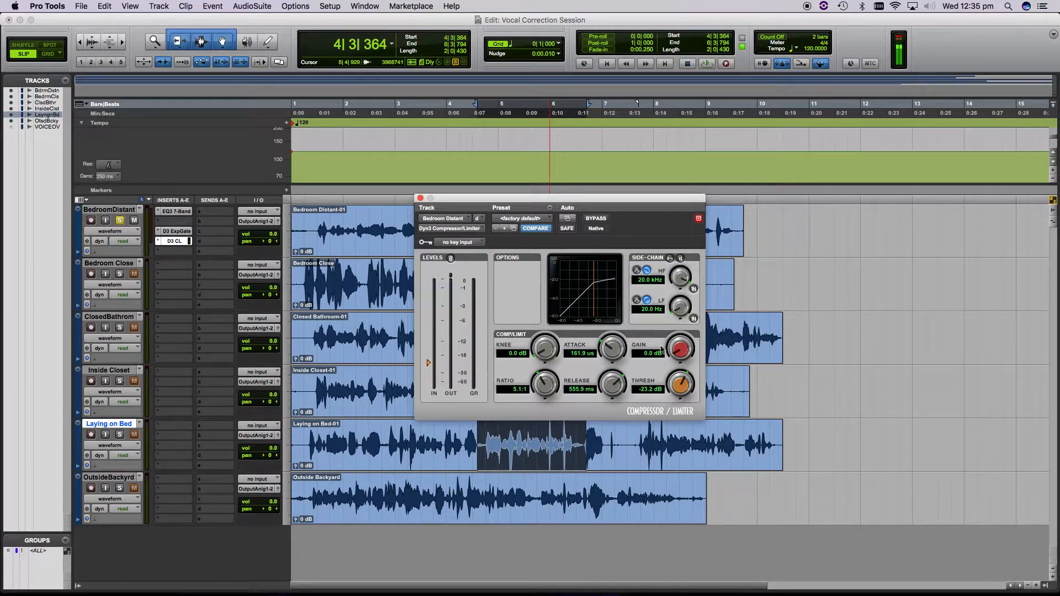
Select Bedroom Distant from 1|2|801 to 3|1|430, move the compressor window clear of the waveform, and audition the passage.
left_click_drag(315, 226, 400, 222)
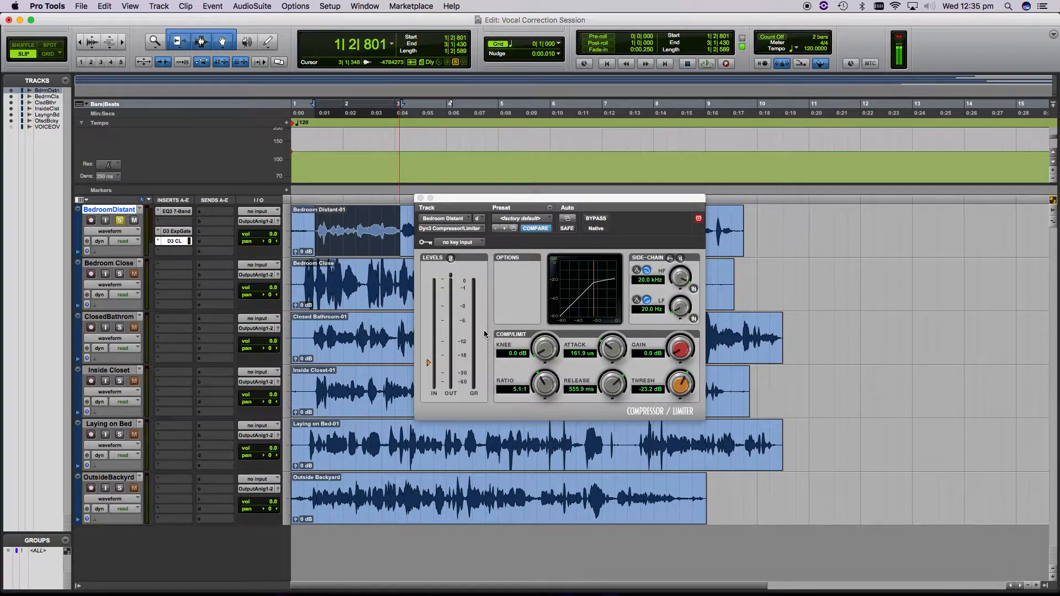
left_click_drag(458, 198, 622, 228)
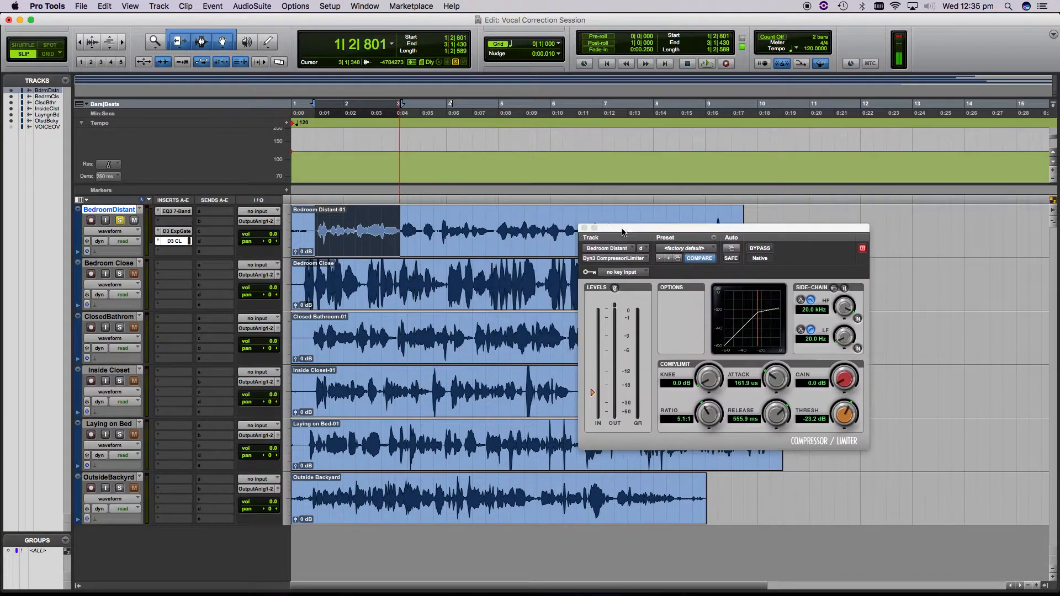
key("space")
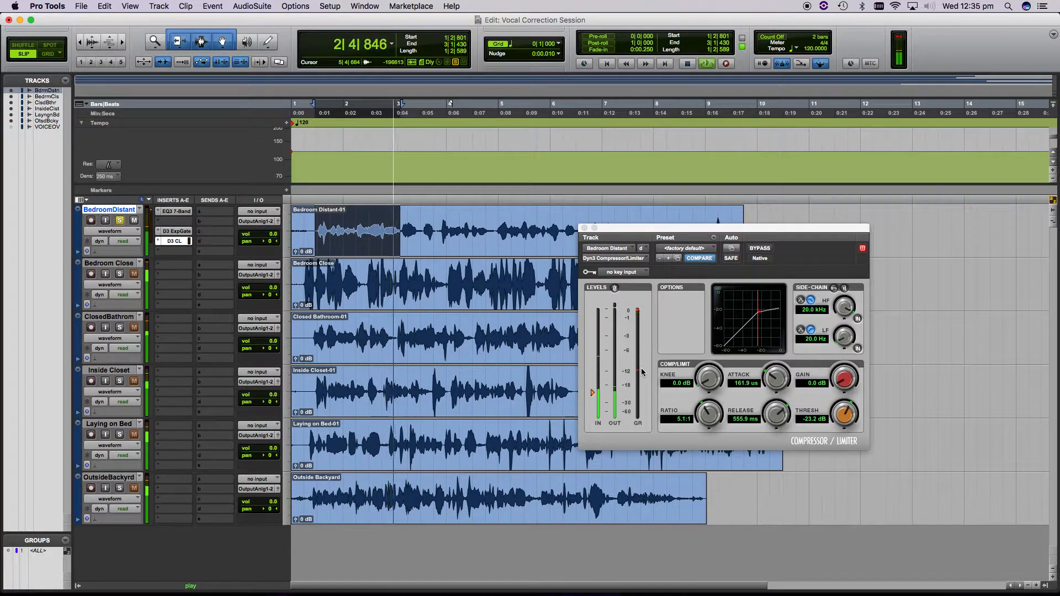
key("space")
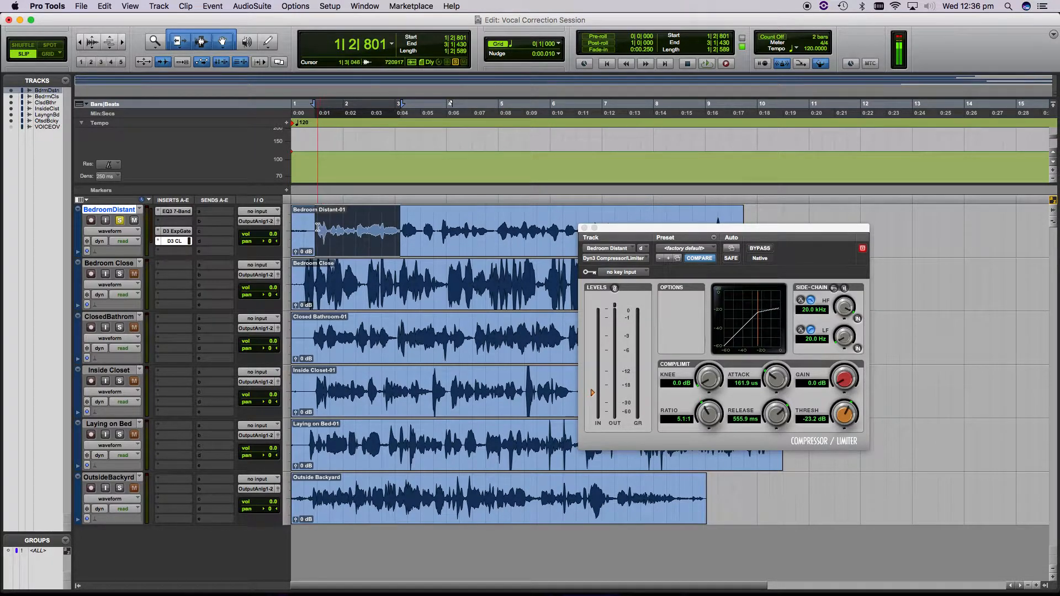
Inspect the opening of Bedroom Distant by selecting 1|3|579 to 2|4|612, the whole clip, and the first word ending at 1|4|110.
left_click_drag(325, 229, 390, 229)
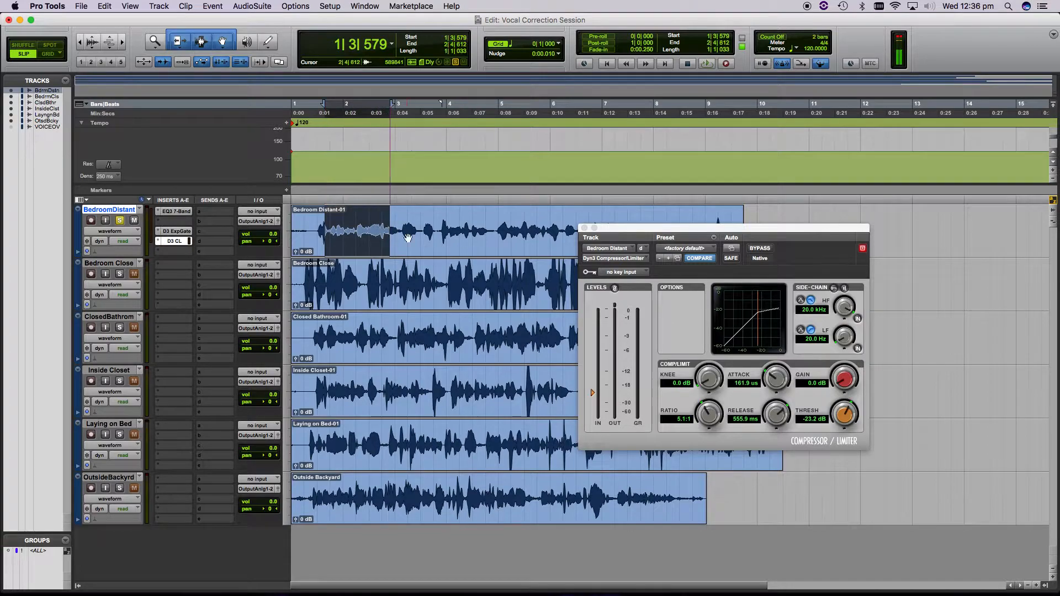
left_click(348, 243)
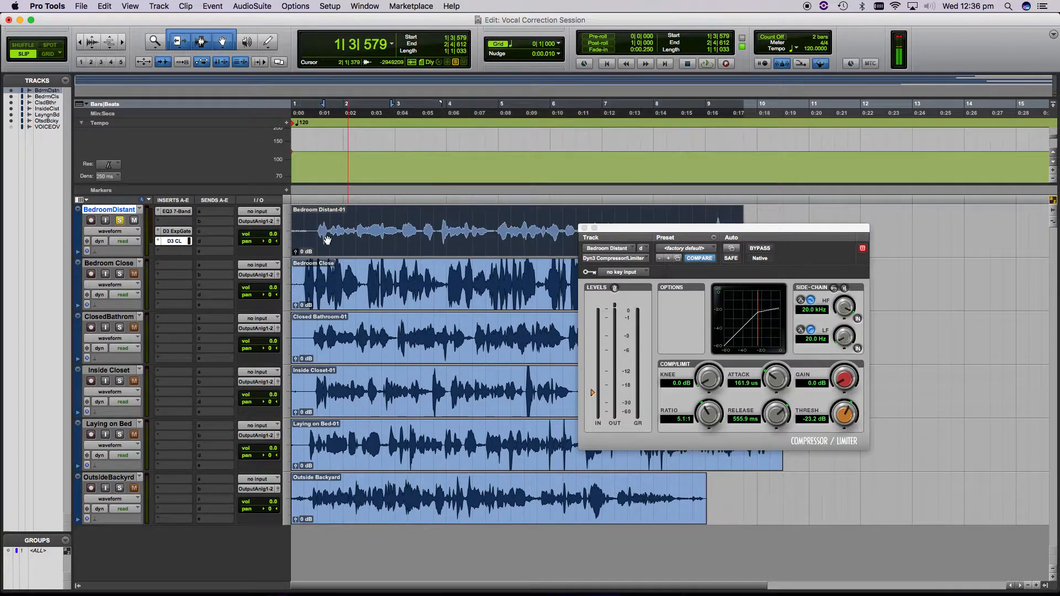
left_click(321, 227)
left_click_drag(316, 226, 332, 225)
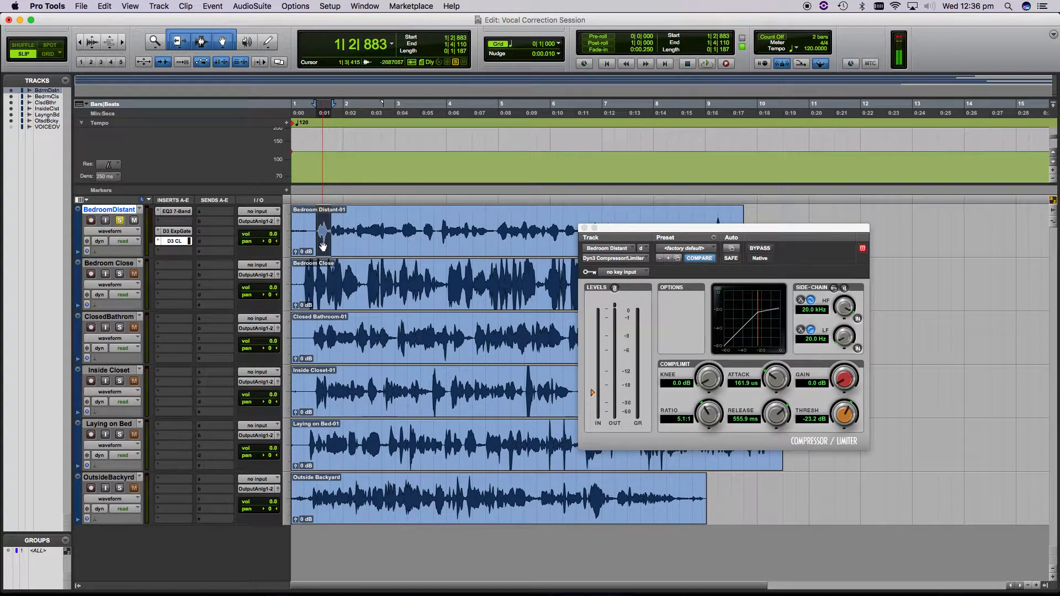
Magnify the waveforms vertically, enlarge the Bedroom Distant track height, and select its first peak from 1|2|596 to 1|3|783.
left_click(92, 42)
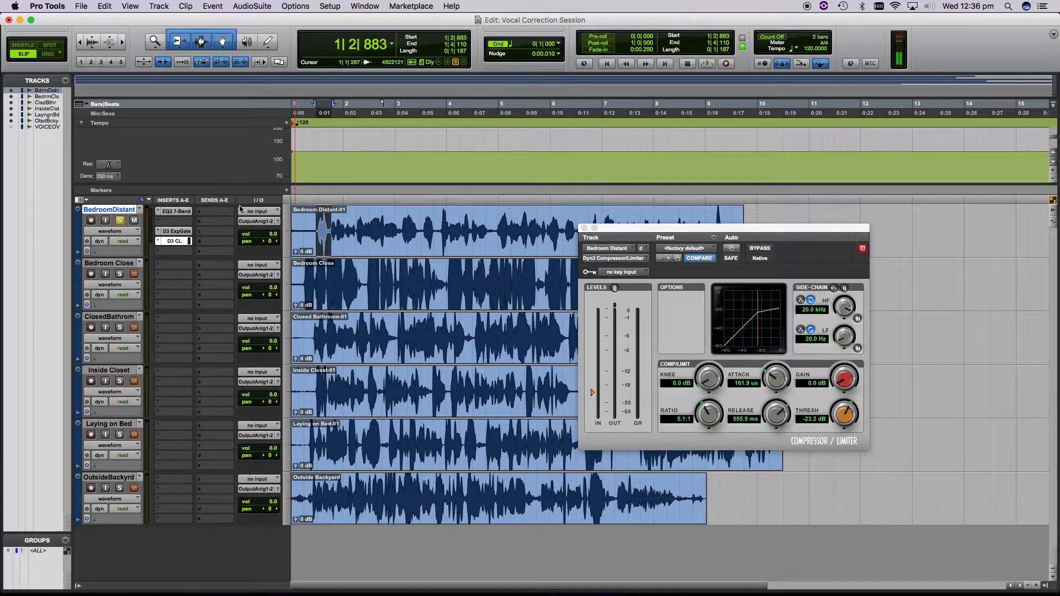
left_click_drag(131, 258, 135, 391)
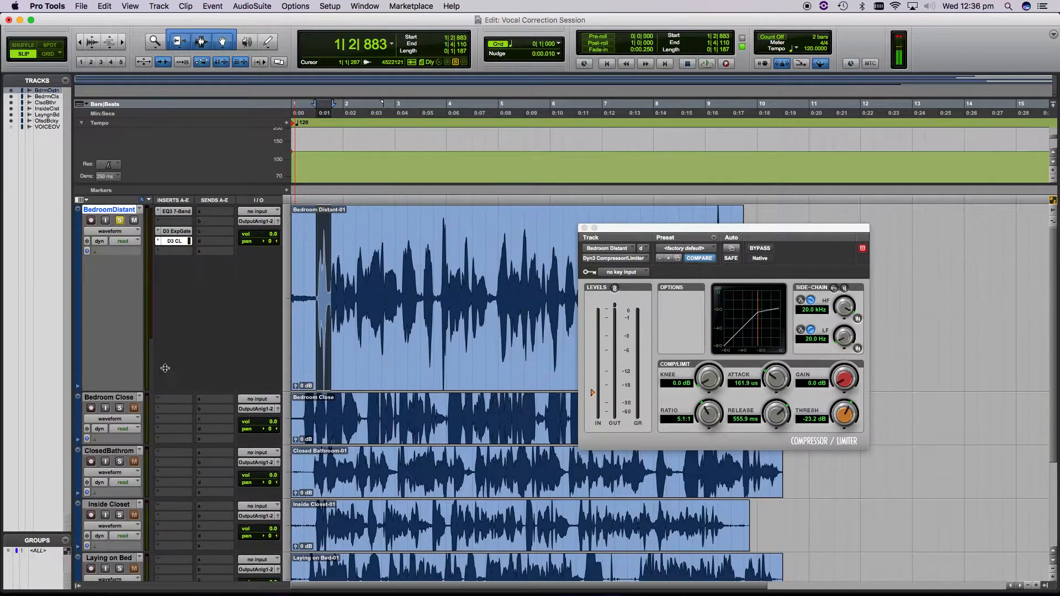
left_click(364, 368)
left_click(321, 288)
left_click_drag(341, 288, 358, 289)
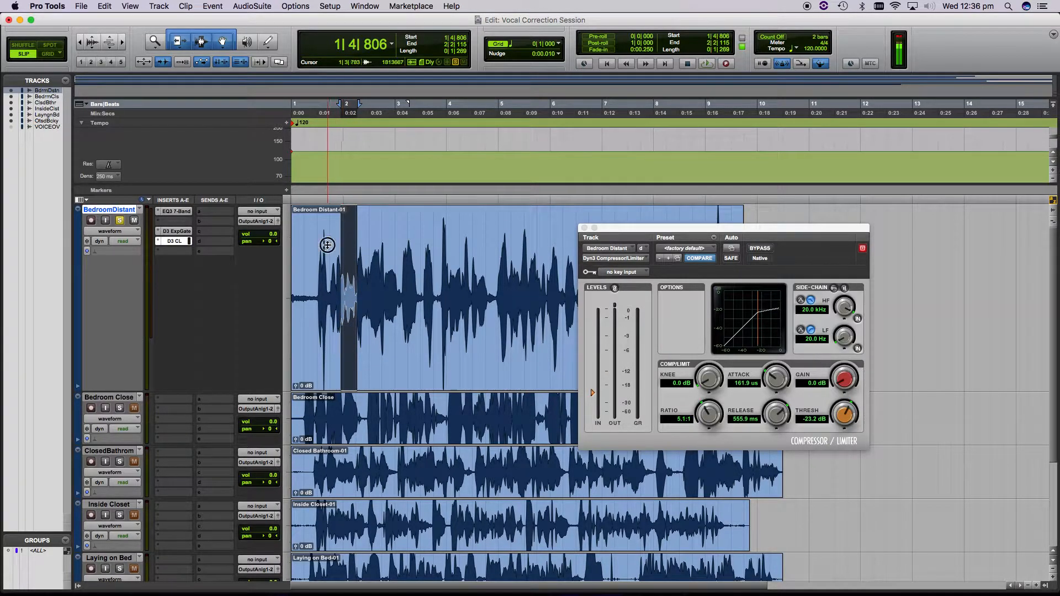
left_click_drag(328, 243, 313, 248)
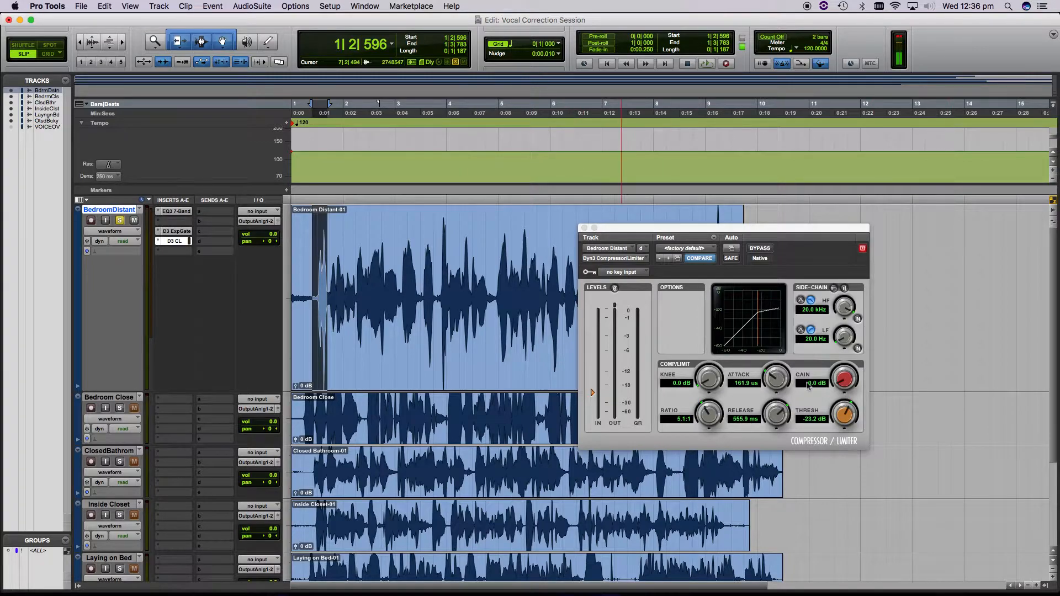
Set the compressor gain to 9.0 dB and audition the Bedroom Distant vocal from 1|2|392.
left_click_drag(845, 381, 851, 356)
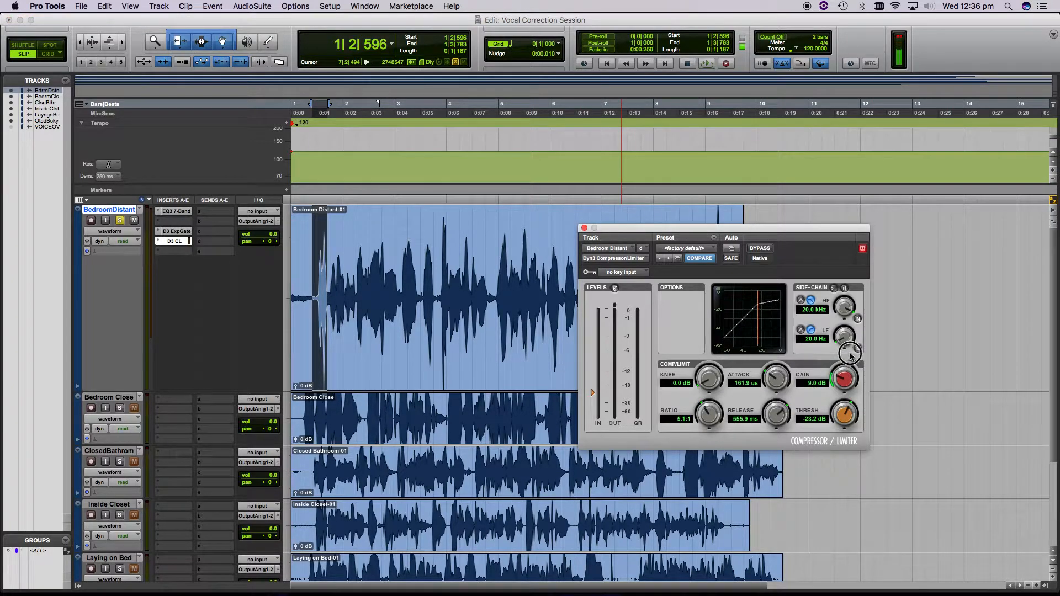
left_click(310, 239)
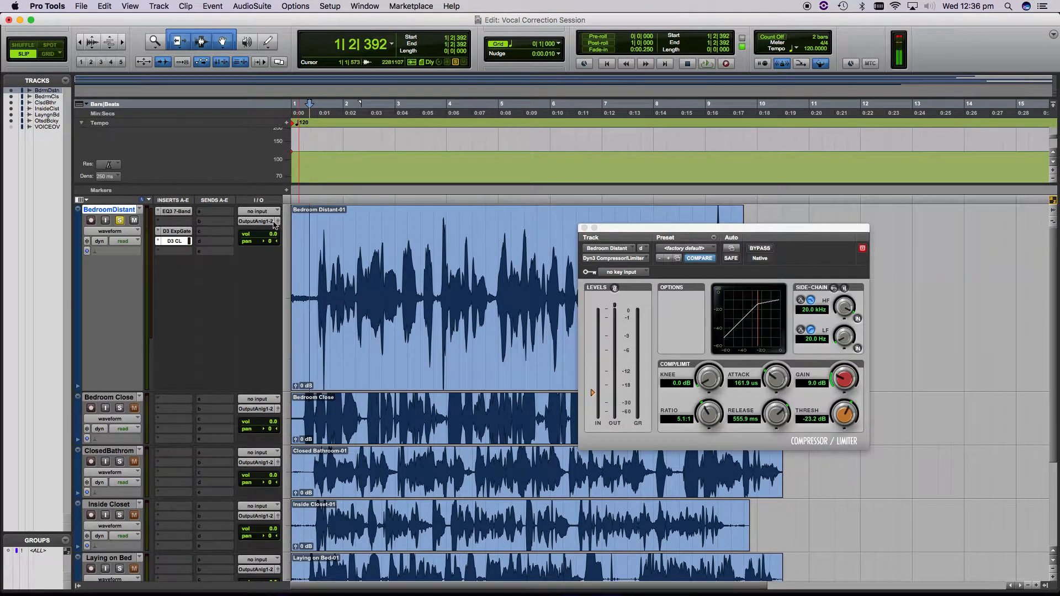
key("space")
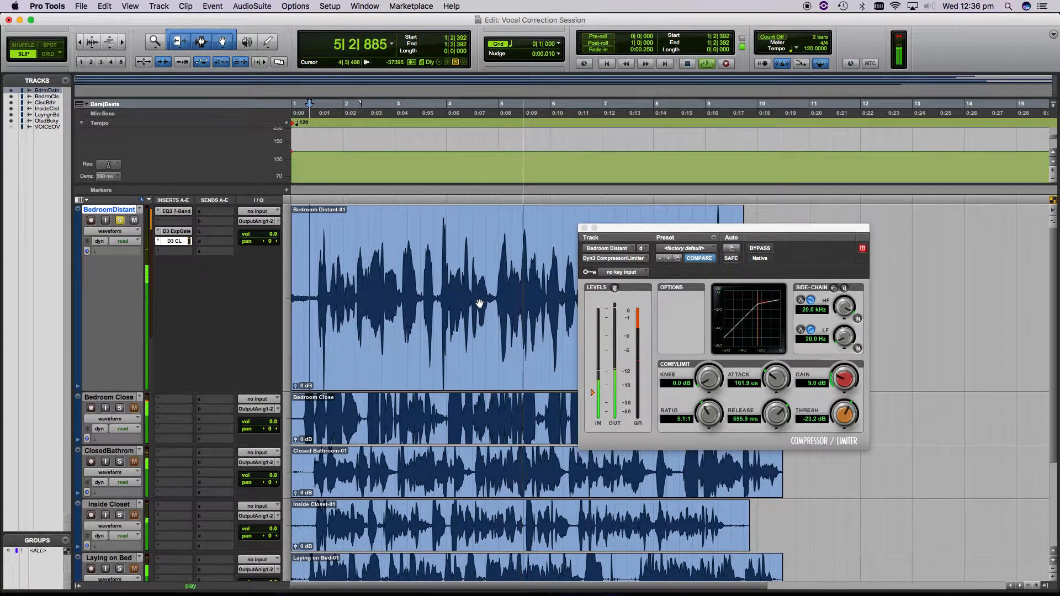
scroll(475, 303, "right", 4)
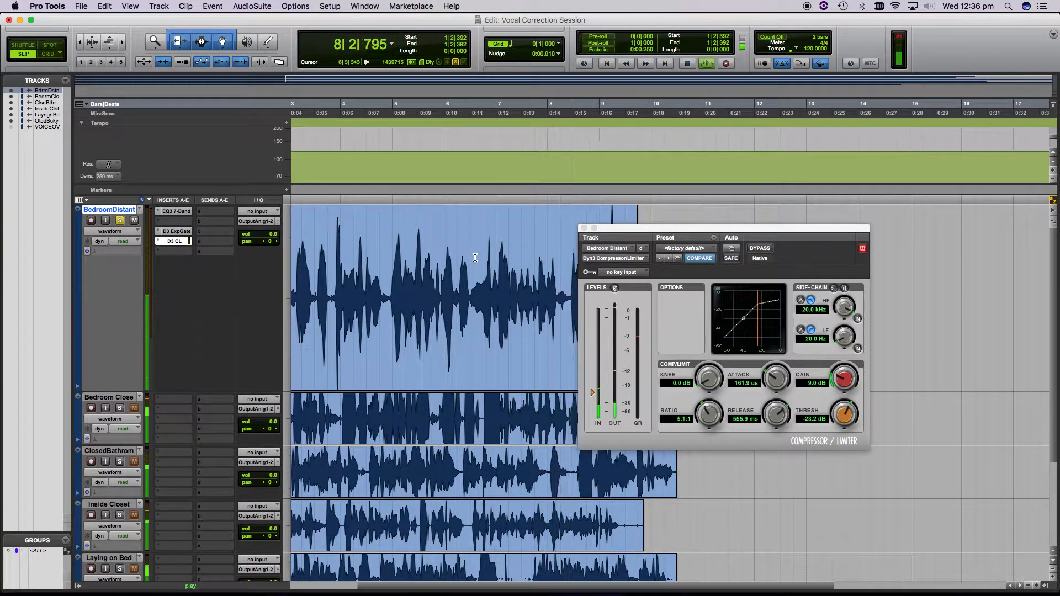
key("space")
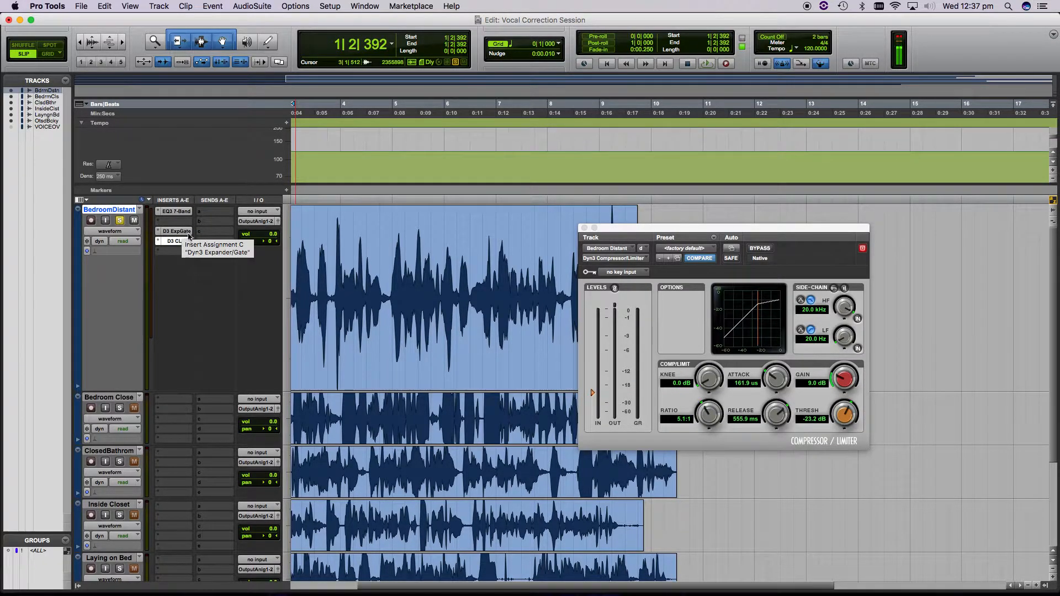
Audition the Bedroom Distant vocal from 1|2|351 with the expander/gate bypassed.
left_click_drag(341, 284, 357, 289)
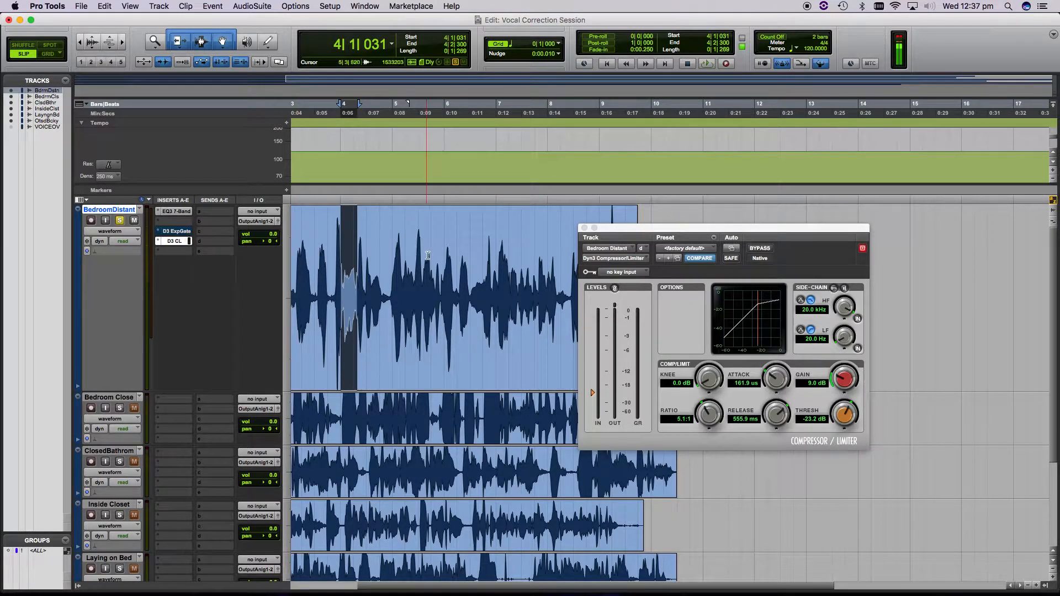
scroll(368, 253, "left", 5)
left_click(311, 249)
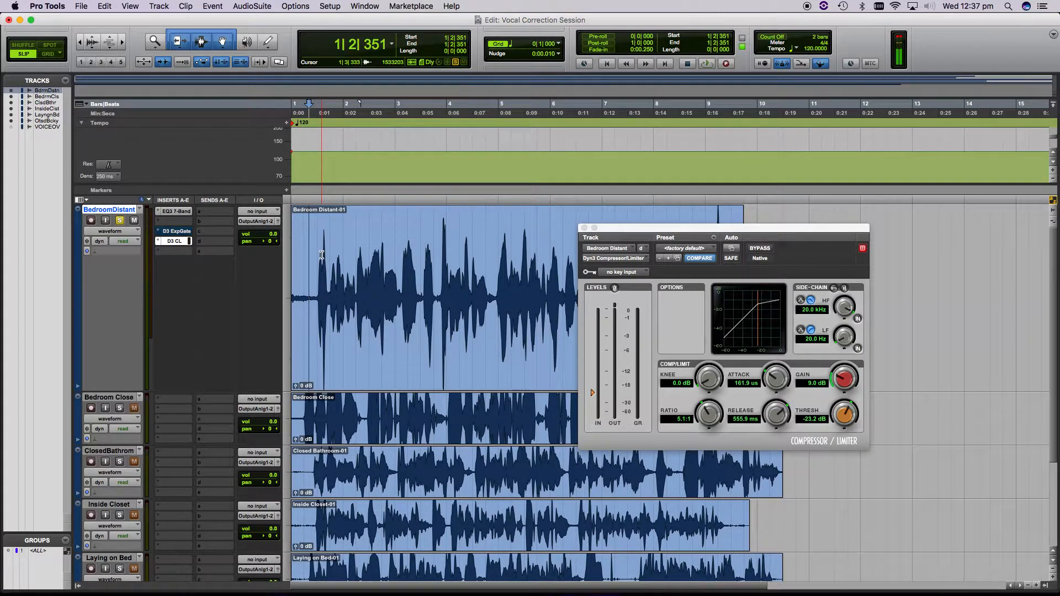
key("space")
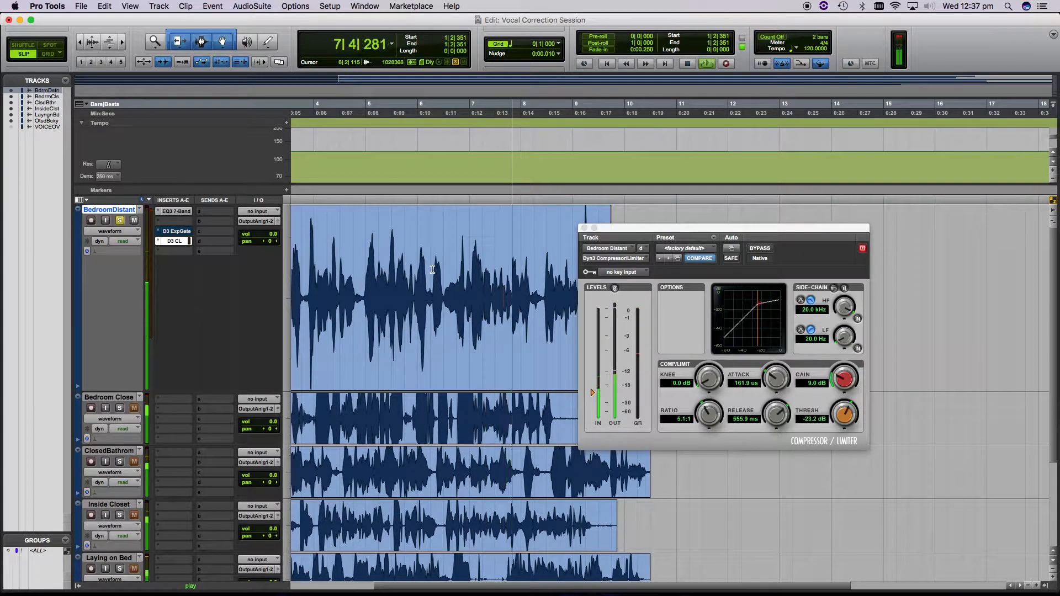
key("space")
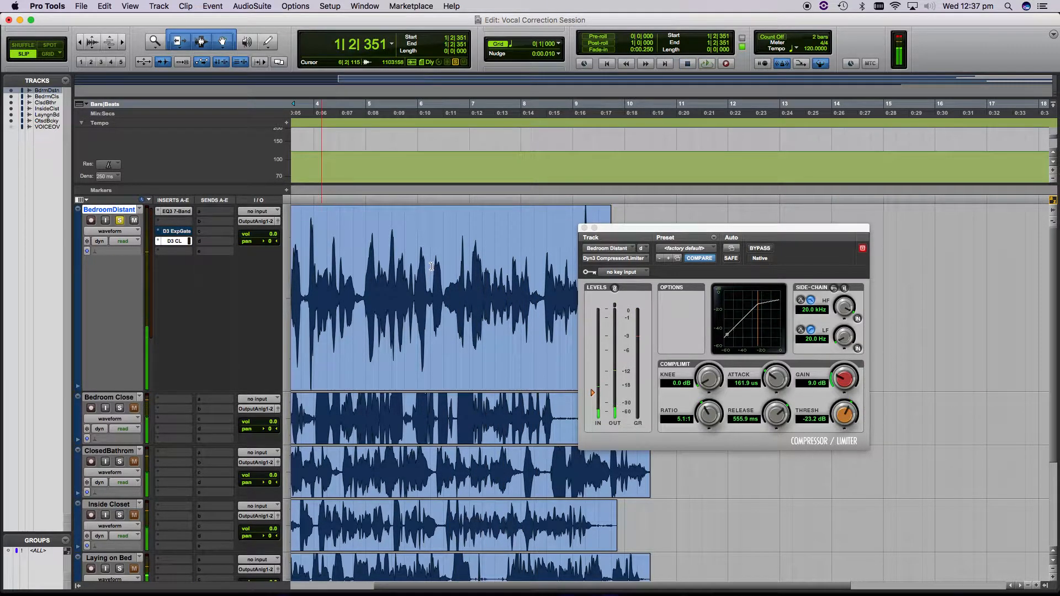
key("space")
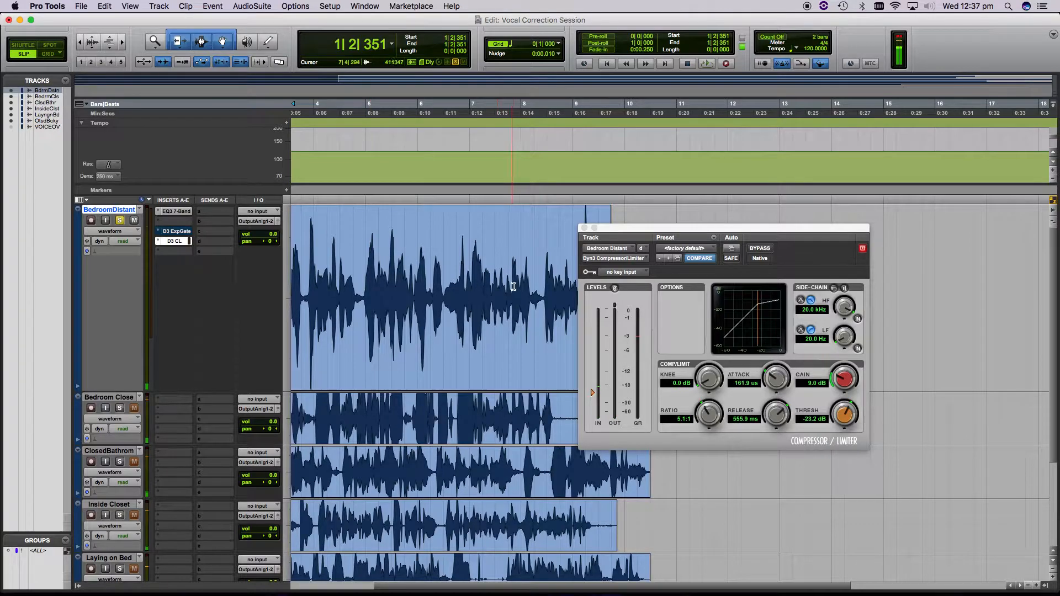
Close the compressor window and select the quiet opening of Bedroom Distant from 1|1|532 to 1|2|678.
left_click_drag(626, 233, 709, 236)
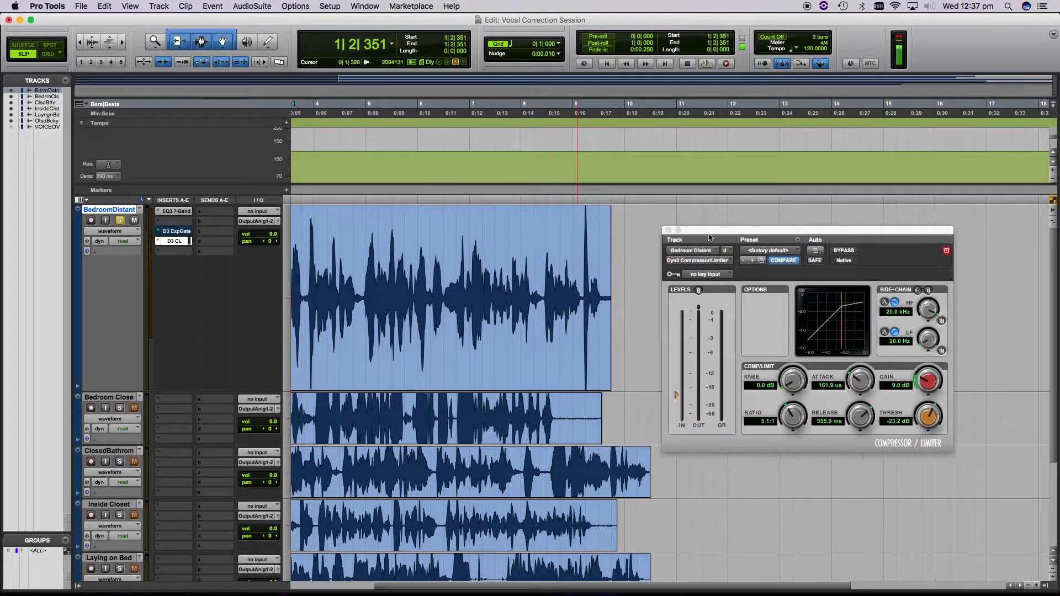
left_click(668, 231)
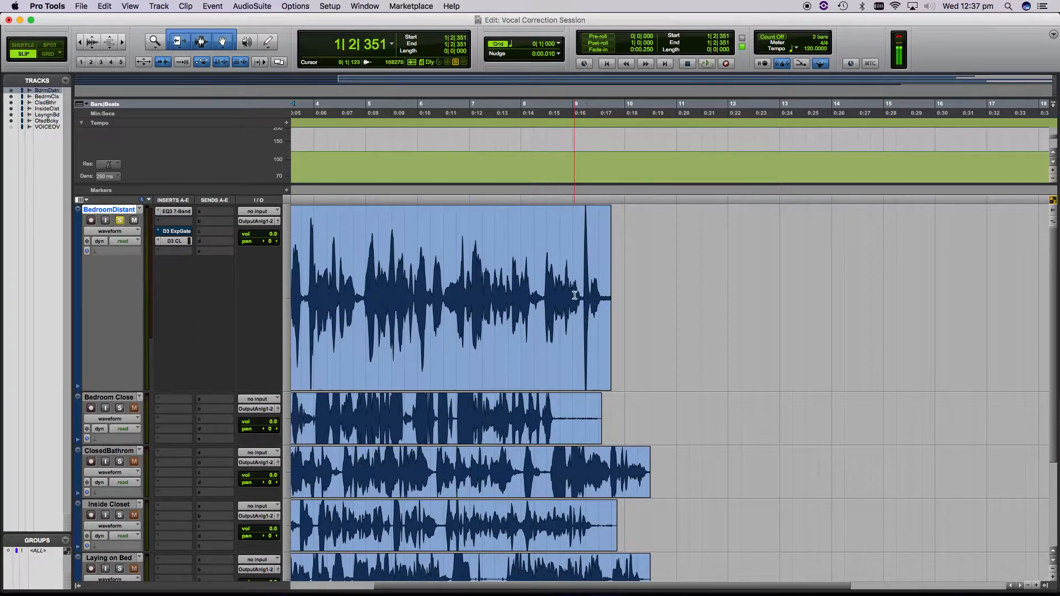
key("space")
left_click_drag(299, 288, 300, 267)
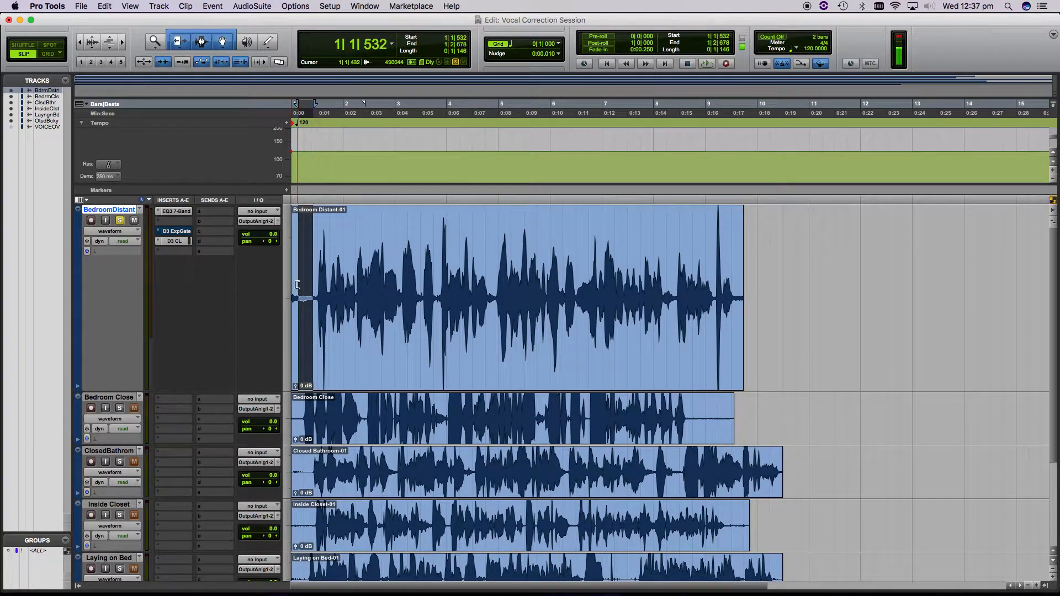
Insert iZotope RX 5 Dialogue De-noise (mono) between the expander/gate and compressor on Bedroom Distant, and reposition its window.
left_click(177, 235)
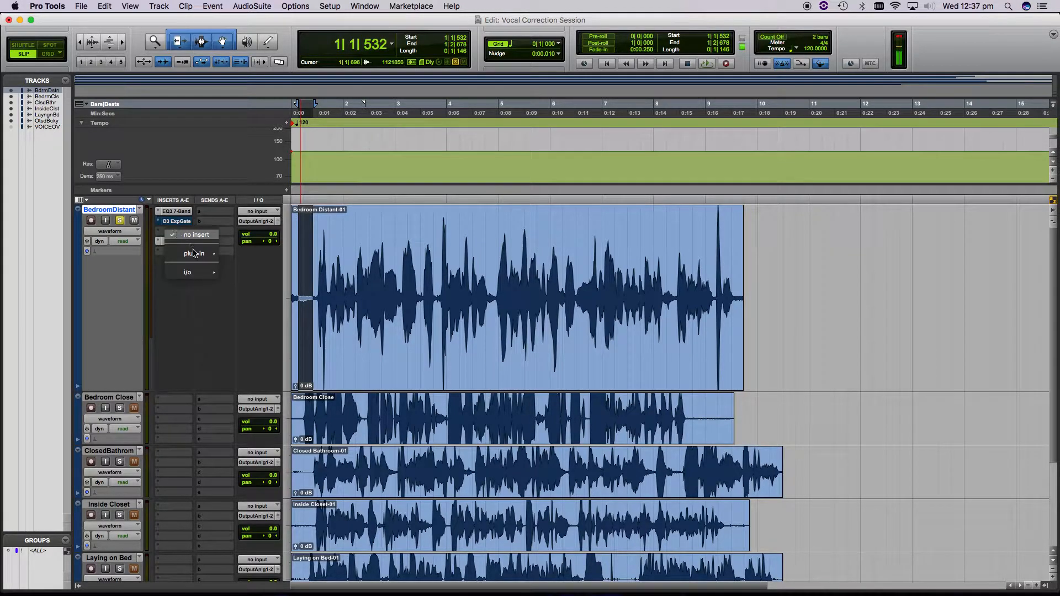
mouse_move(195, 254)
mouse_move(290, 324)
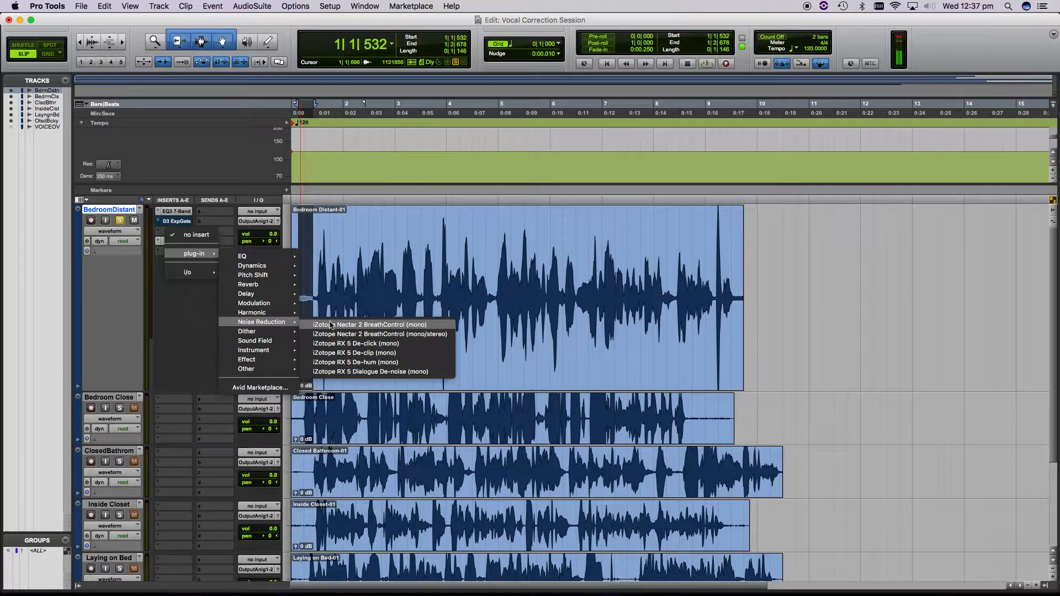
left_click(362, 374)
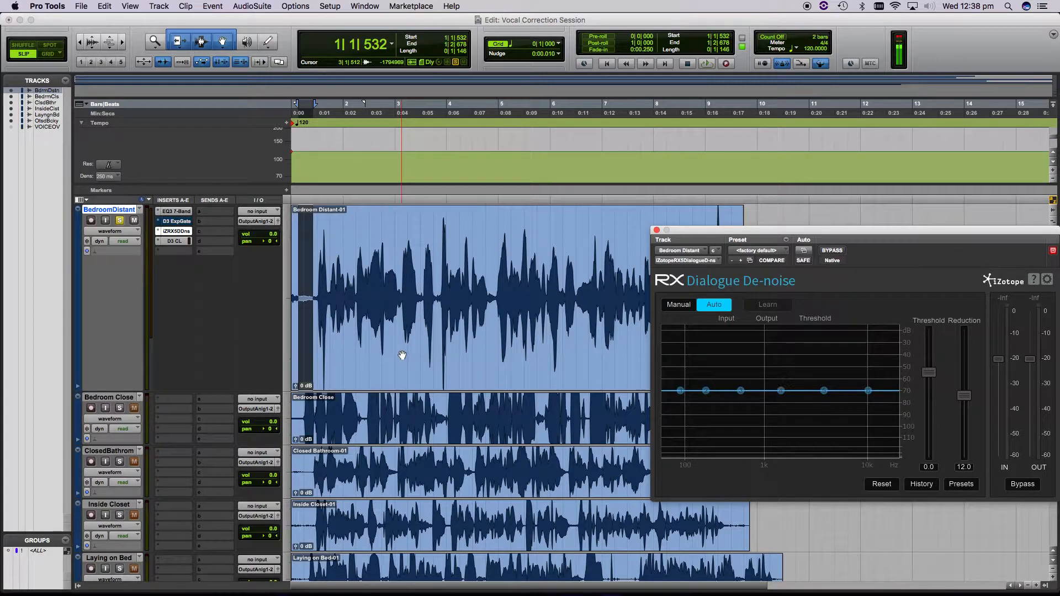
left_click_drag(917, 232, 823, 163)
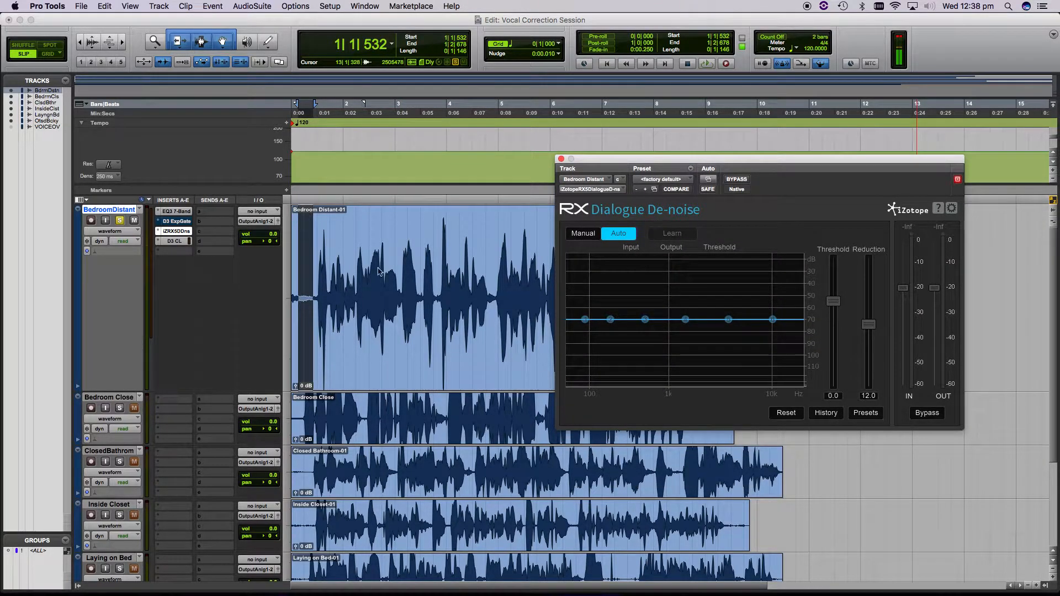
Audition Bedroom Distant from 1|2|351 to 3|4|253, comparing Dialogue De-noise active and bypassed, and leave it active.
left_click_drag(307, 249, 437, 248)
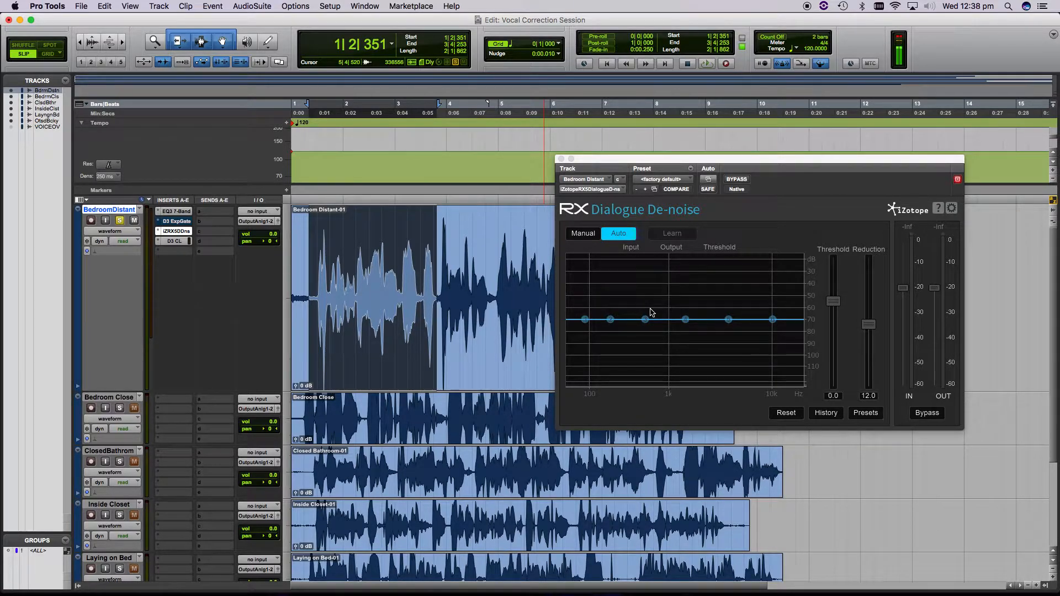
key("space")
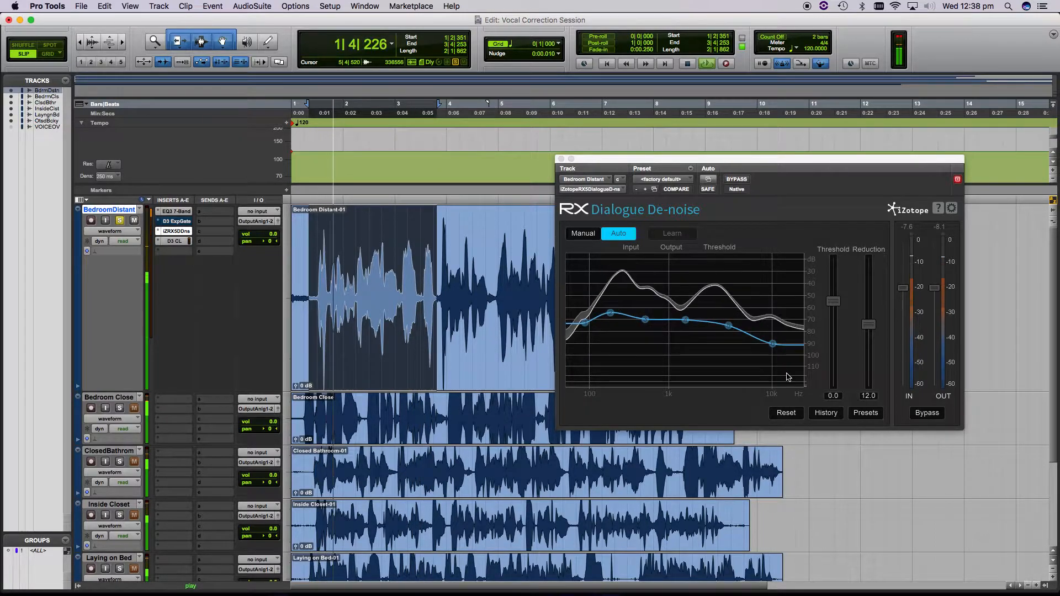
left_click(739, 180)
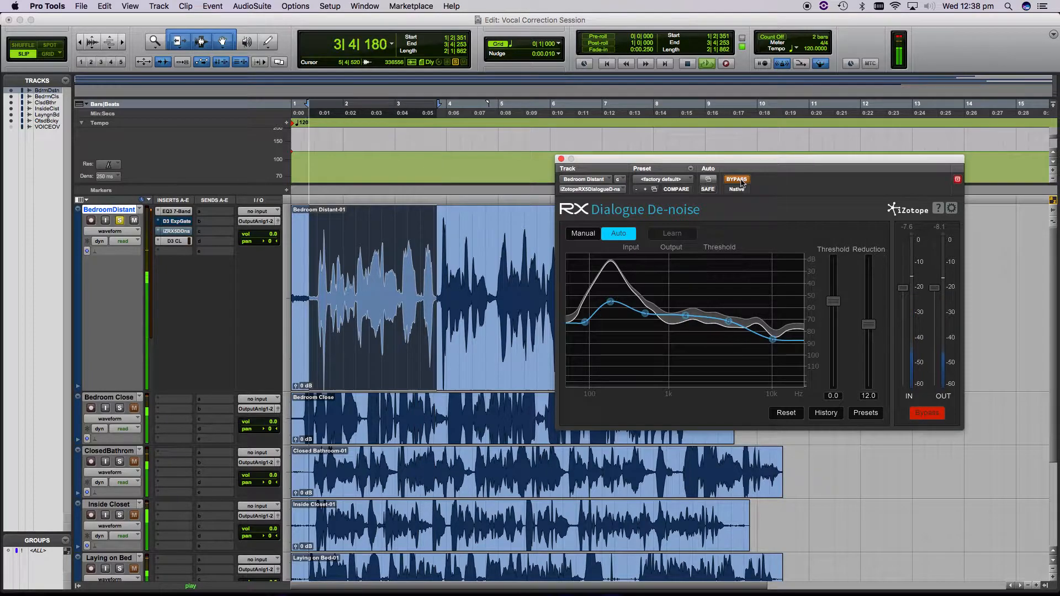
key("space")
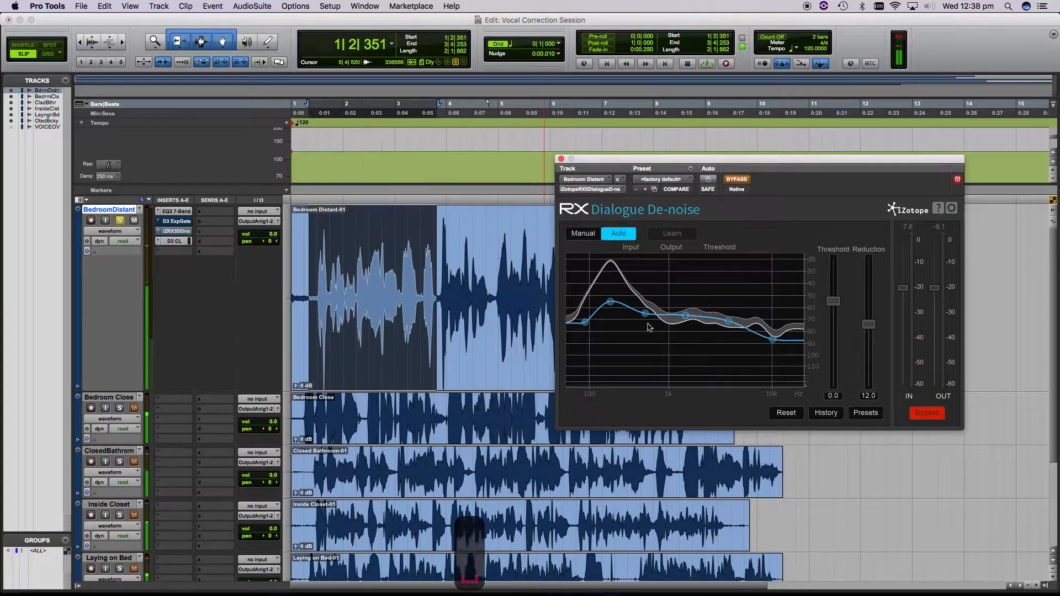
left_click(736, 179)
left_click(314, 287)
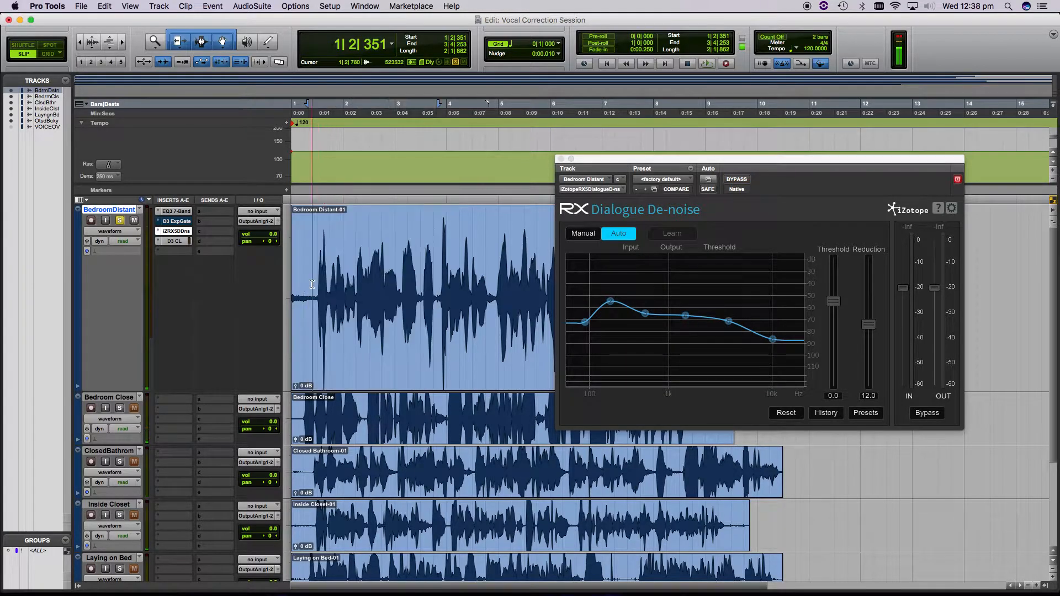
Mark the quiet gap before the first word of Bedroom Distant, from about 1|2|064 to 1|2|842.
mouse_move(314, 288)
left_mouse_down()
mouse_move(296, 284)
mouse_move(306, 283)
left_mouse_up()
left_click(318, 281)
key("t")
key("t")
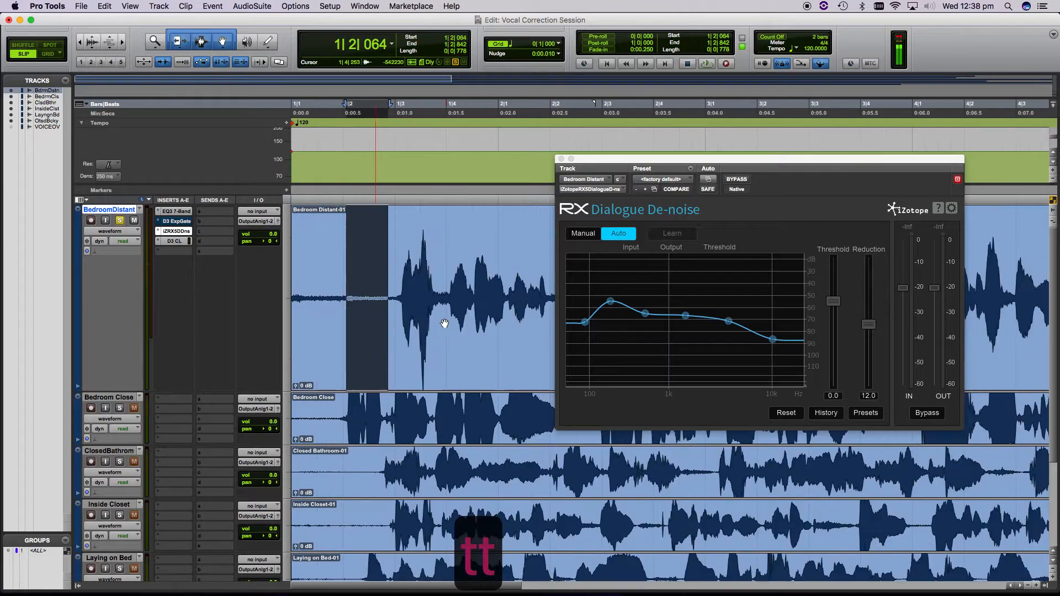
left_click(364, 292)
left_click_drag(325, 295, 417, 292)
left_click(385, 292)
Select the quiet gap in Bedroom Distant from 3|2|801 to 3|3|067 and audition it with Dialogue De-noise active and bypassed.
scroll(385, 295, "right", 5)
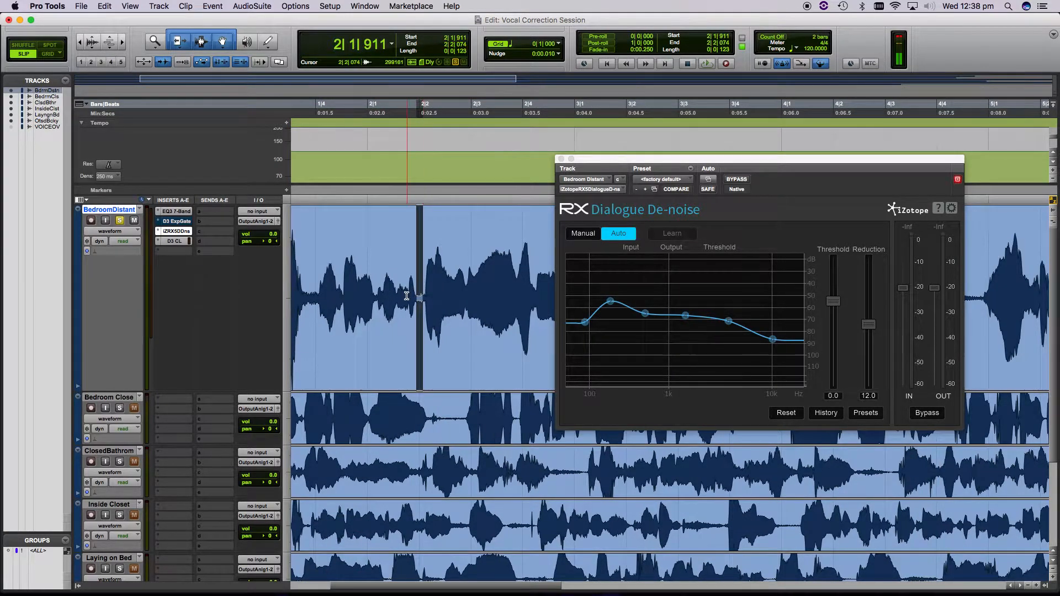
scroll(413, 293, "right", 5)
left_click_drag(535, 299, 517, 299)
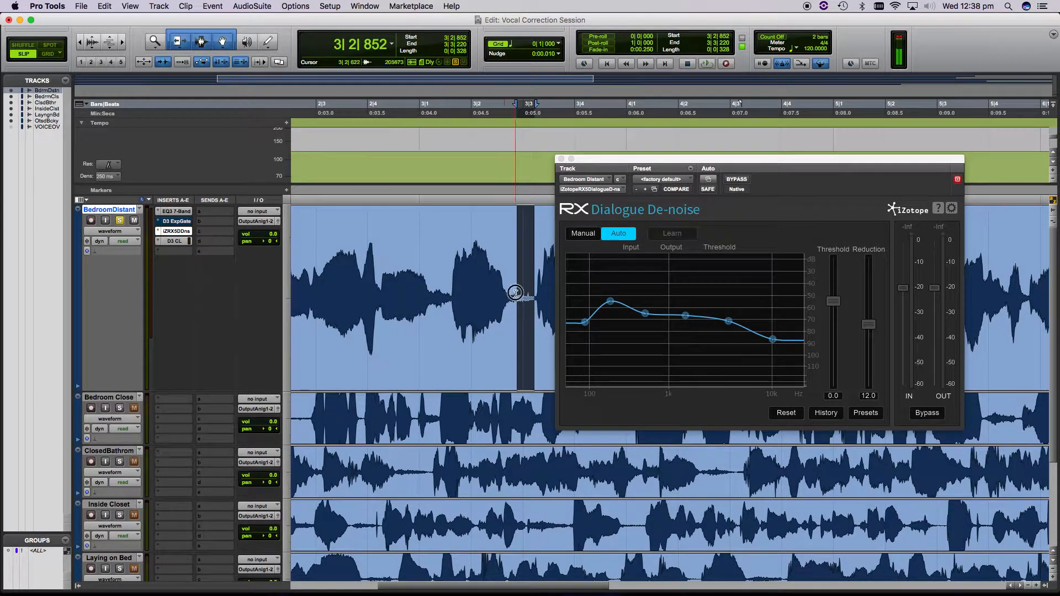
left_click(516, 301)
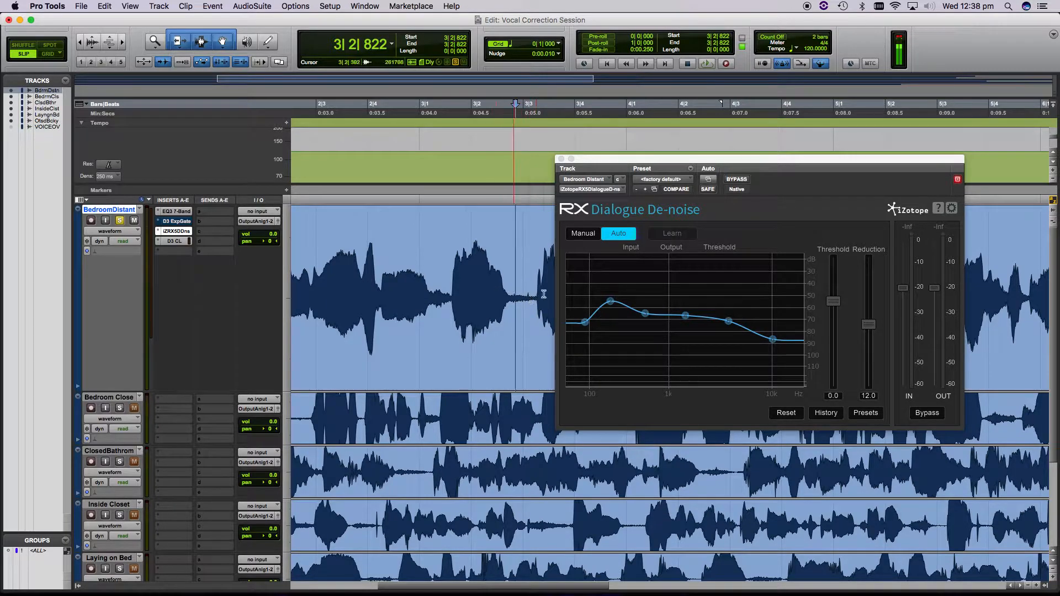
left_click_drag(526, 295, 515, 294)
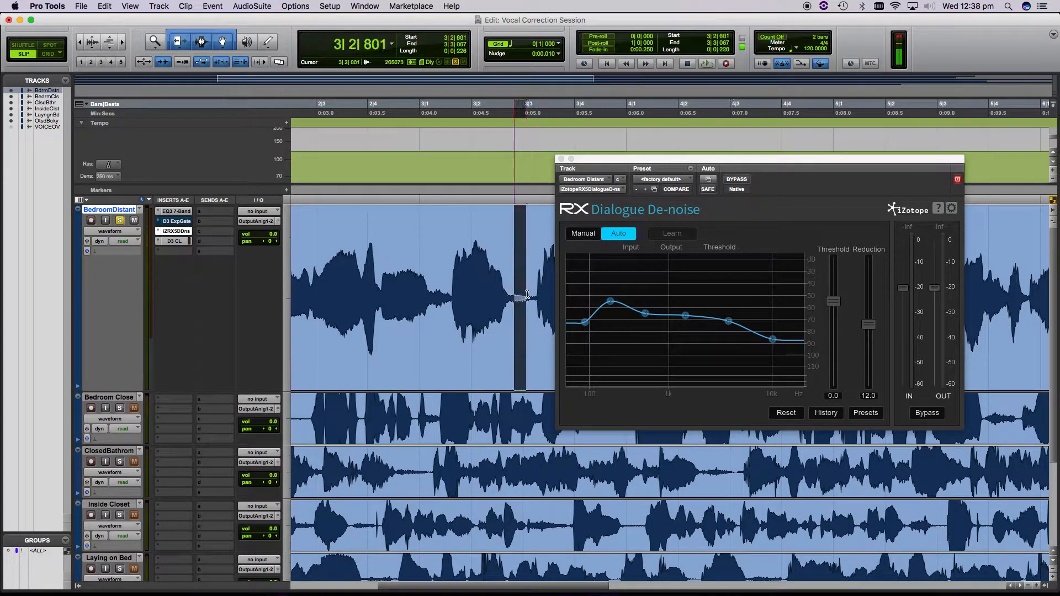
key("space")
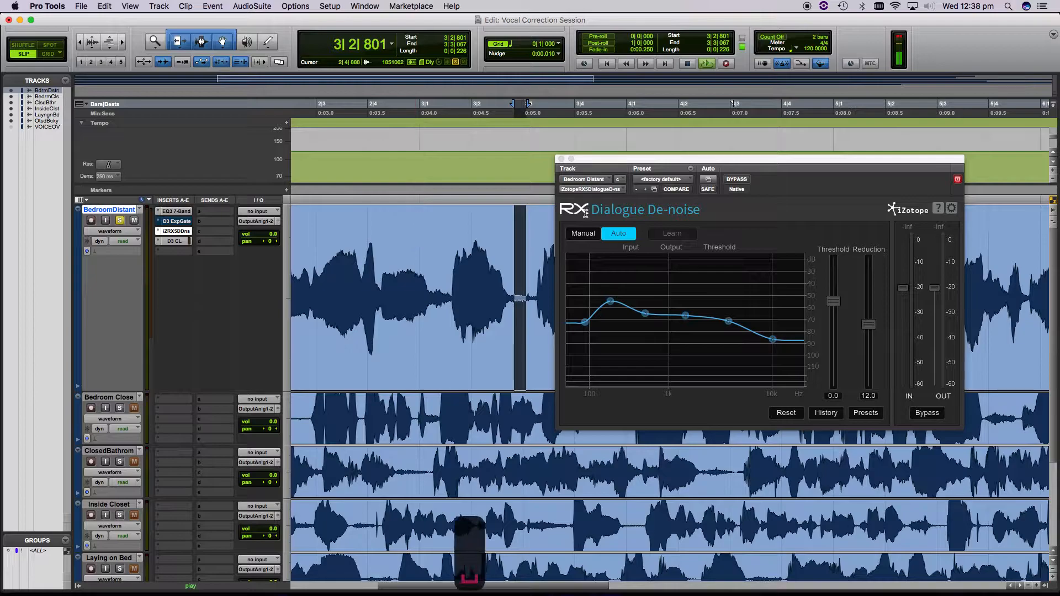
left_click(738, 180)
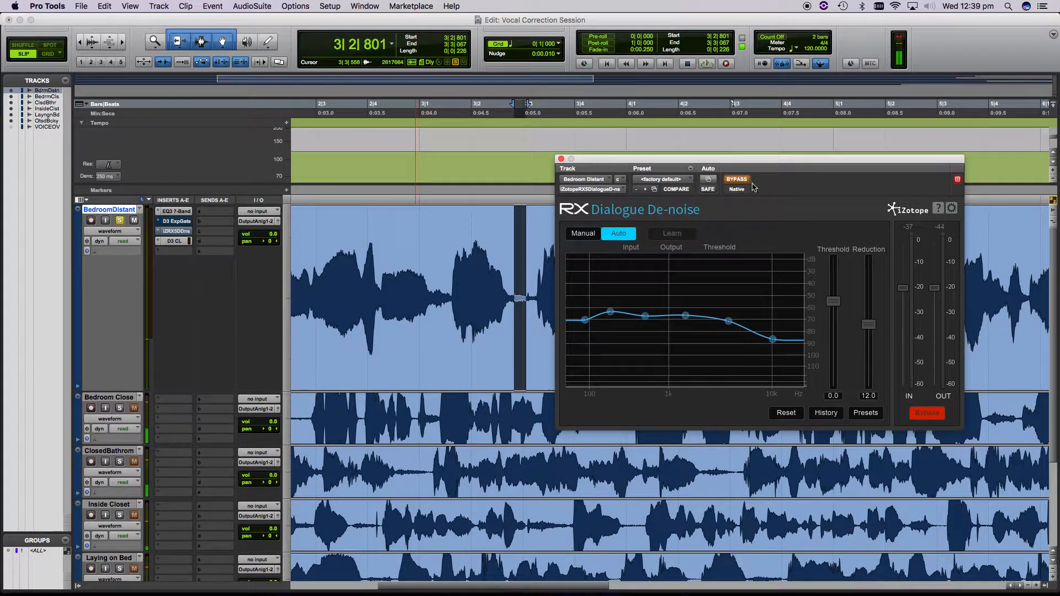
key("space")
key("space")
Select the quiet opening of Bedroom Distant from 1|1|809 to 1|2|709 and audition it with Dialogue De-noise bypassed.
scroll(509, 223, "left", 10)
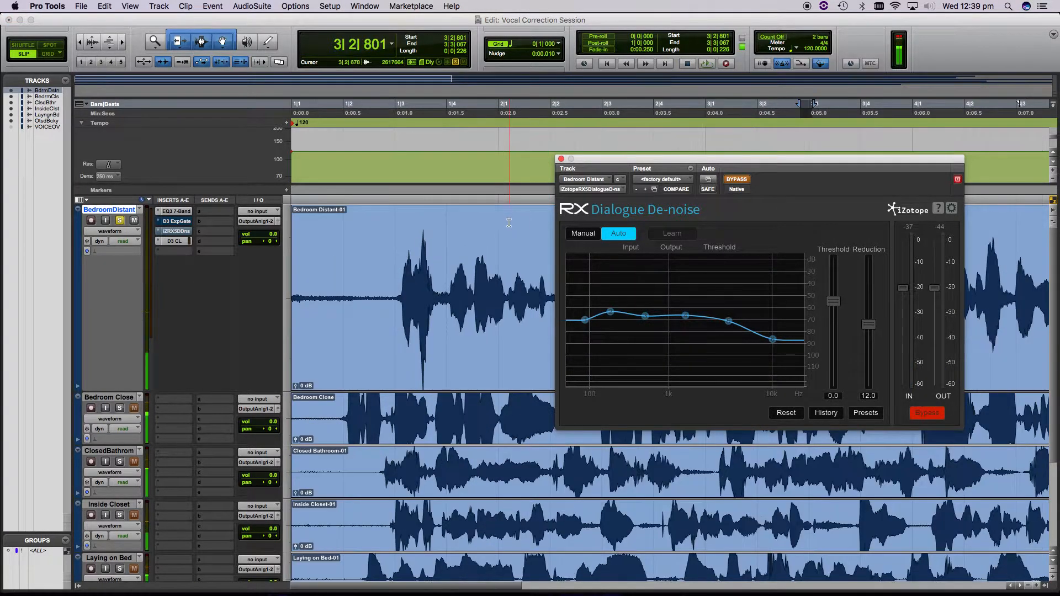
left_click_drag(381, 293, 336, 292)
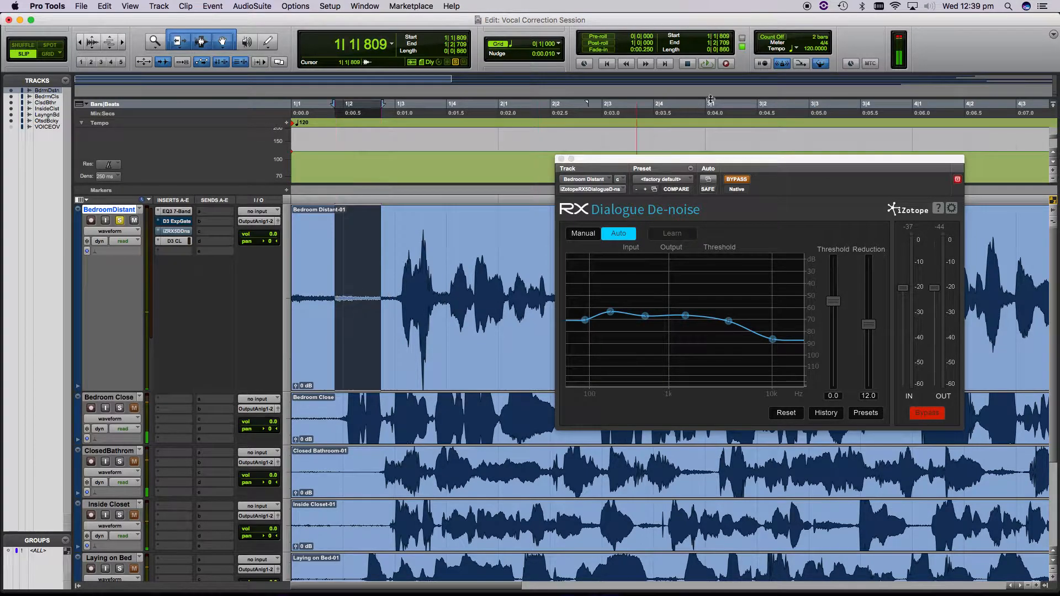
key("space")
key("space")
Switch Dialogue De-noise to Manual, learn the noise profile from Bedroom Distant at 1|2|443 to 1|2|904, and take the plug-in out of bypass.
left_click_drag(367, 296, 393, 296)
key("space")
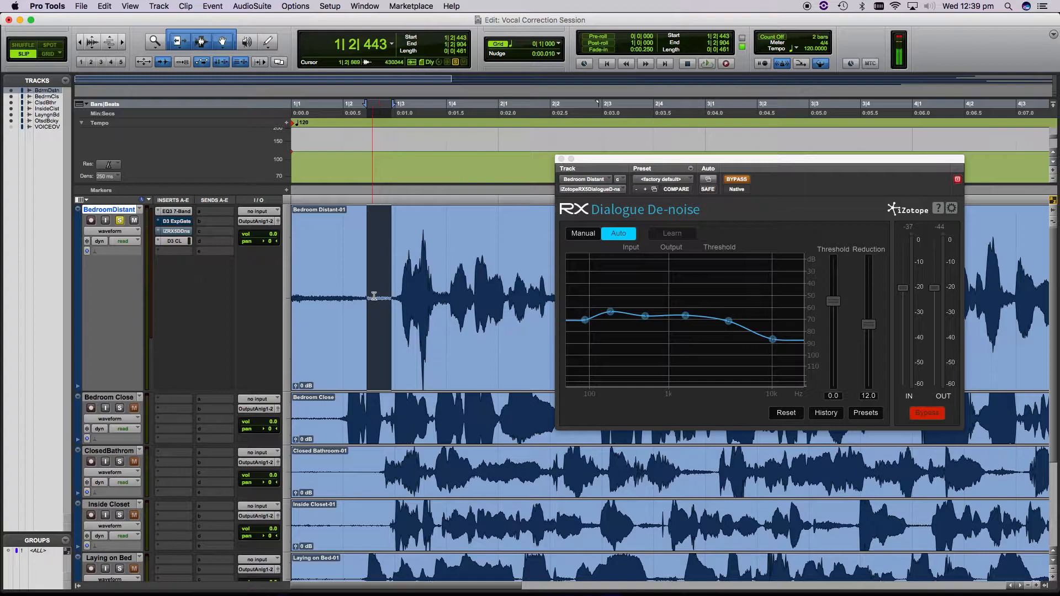
left_click(594, 234)
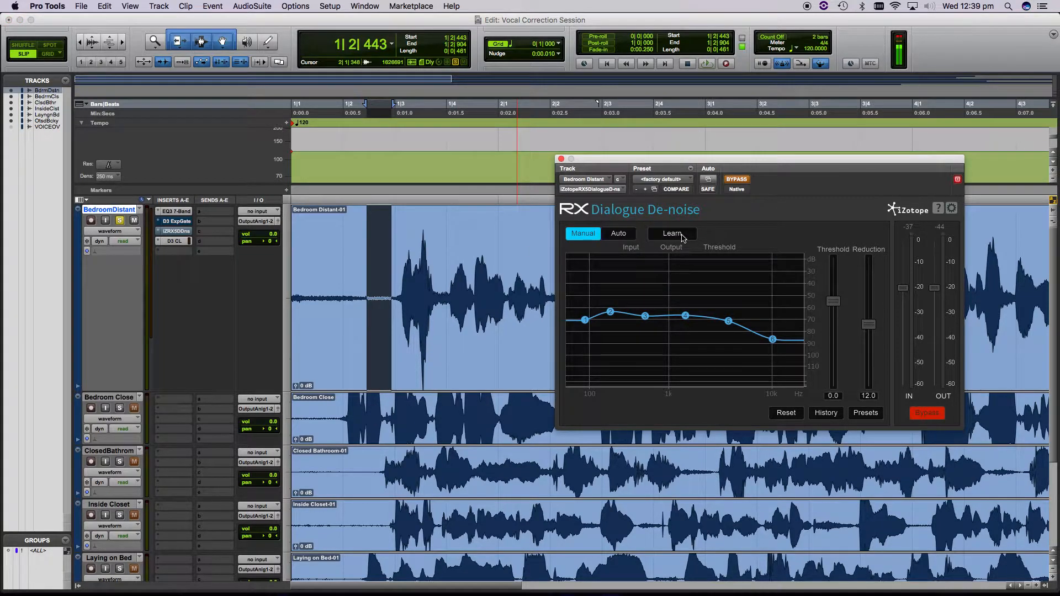
left_click(673, 238)
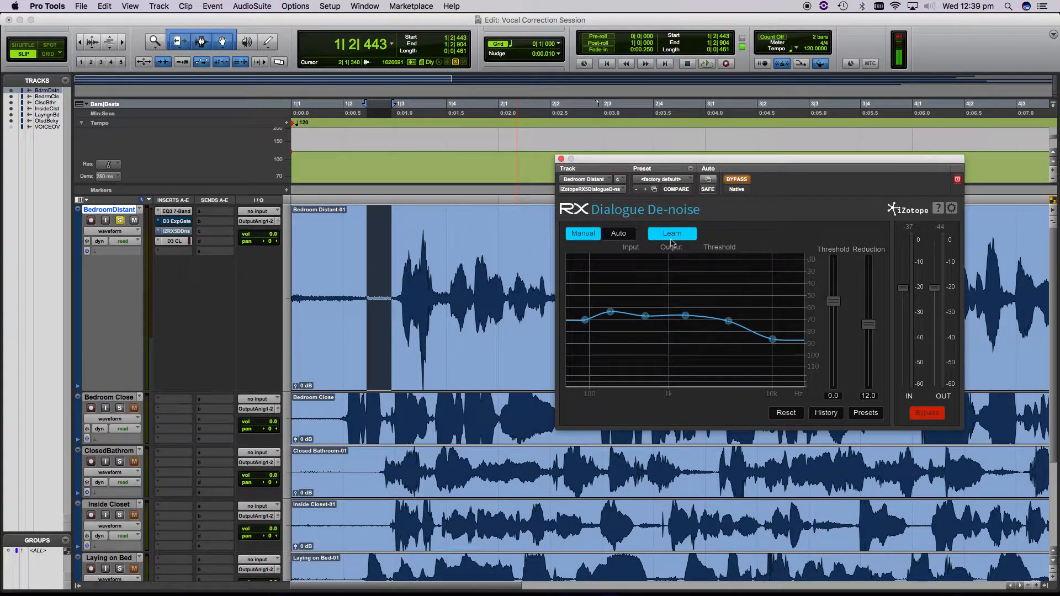
left_click(740, 182)
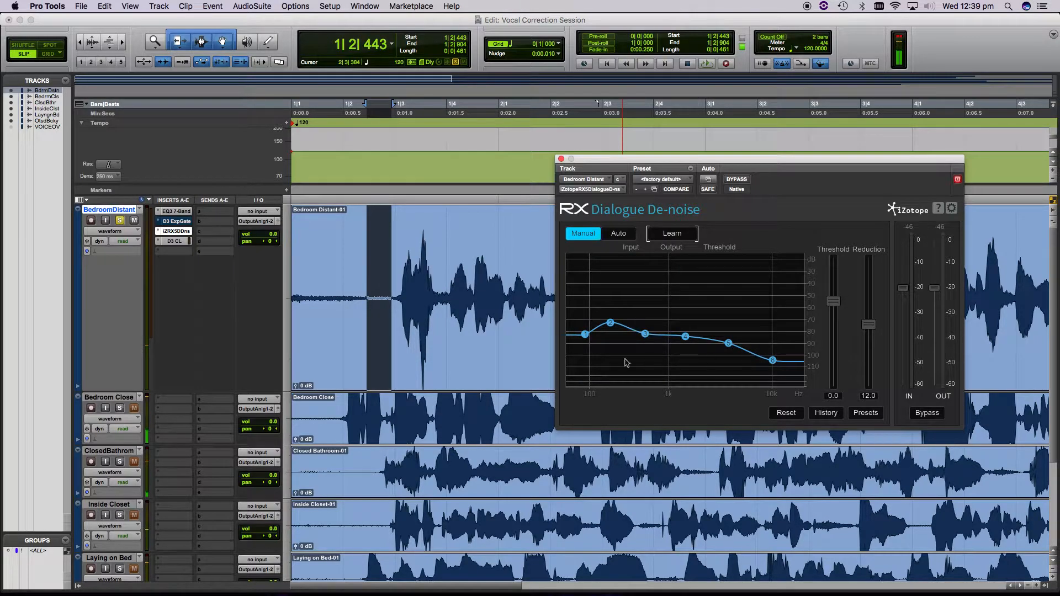
Audition Bedroom Distant from 1|2|074 with the learned noise profile.
left_click(393, 256)
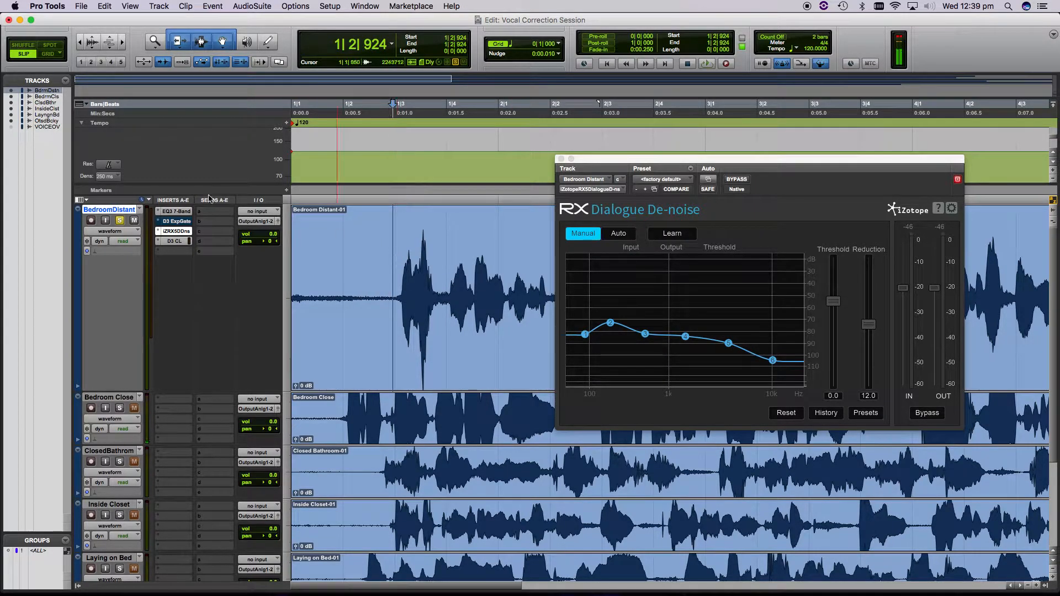
left_click(347, 240)
key("space")
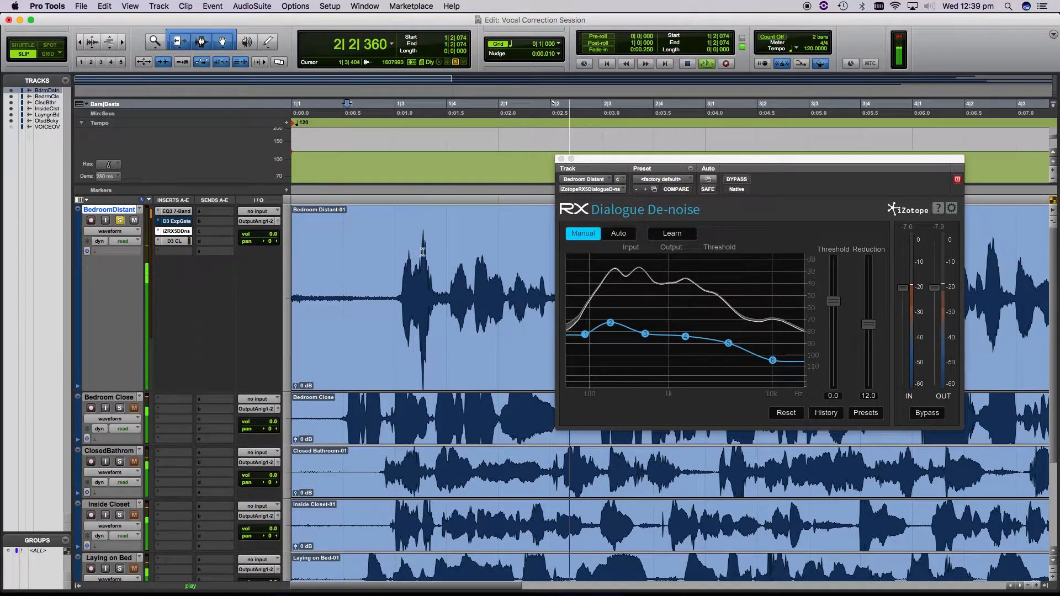
key("space")
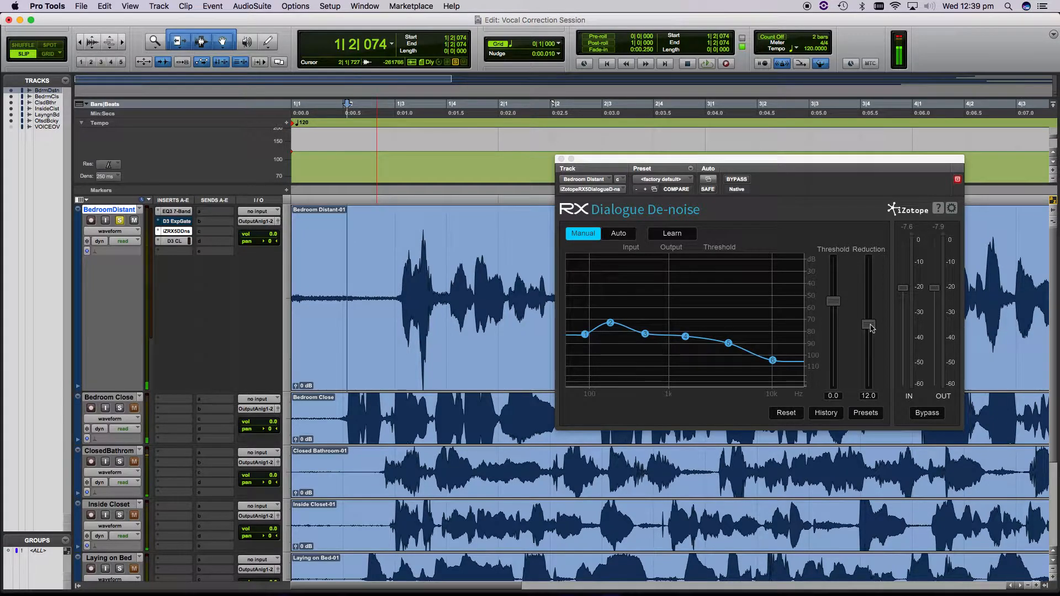
Audition Bedroom Distant from 1|2|095 to 1|4|018 while setting the De-noise threshold to 10.0 and the reduction to 25.0.
left_click_drag(348, 275, 448, 285)
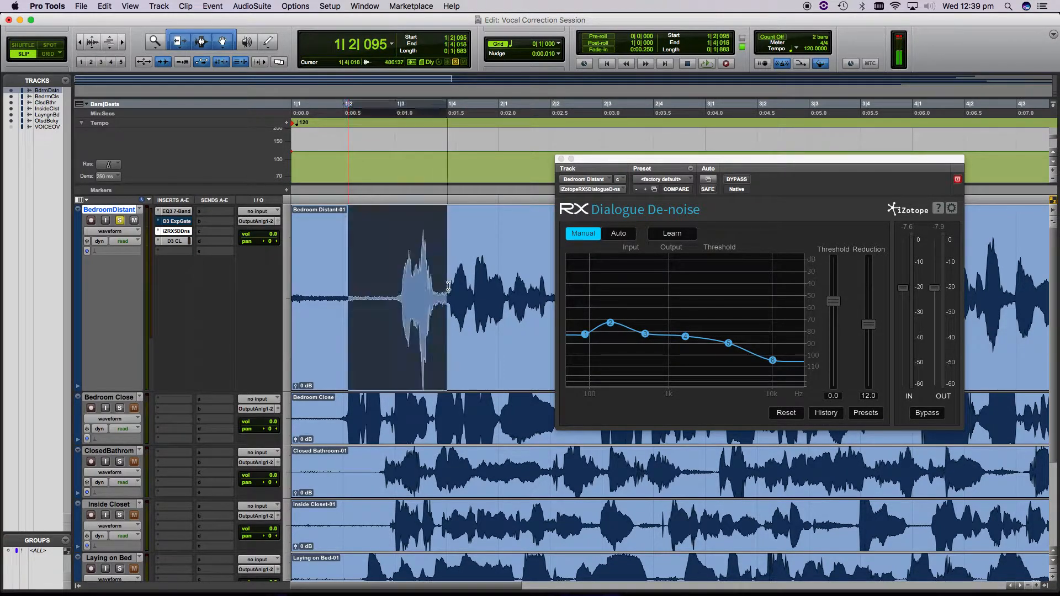
key("space")
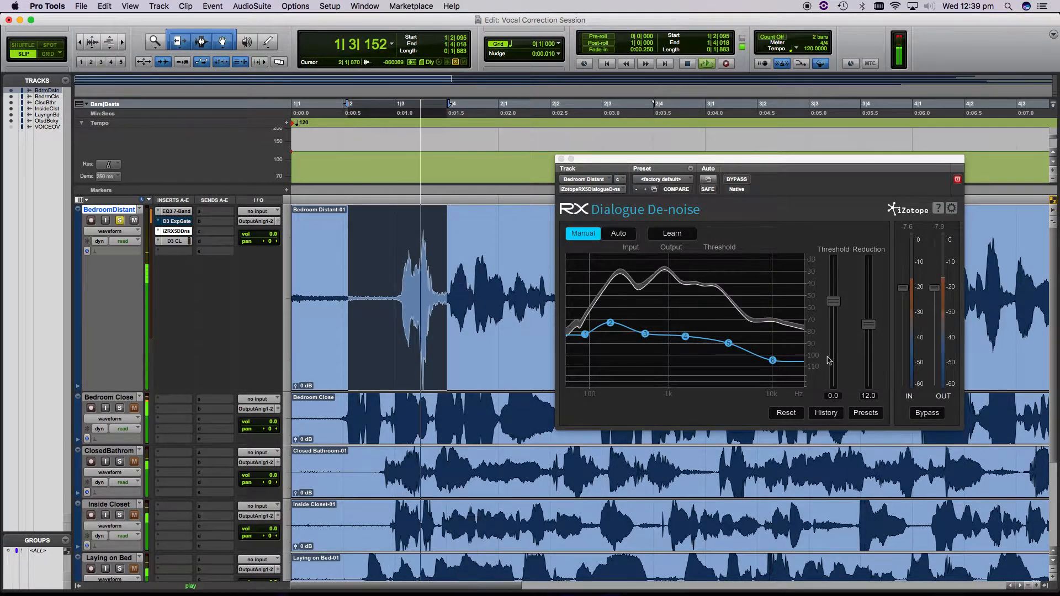
left_click_drag(869, 324, 868, 257)
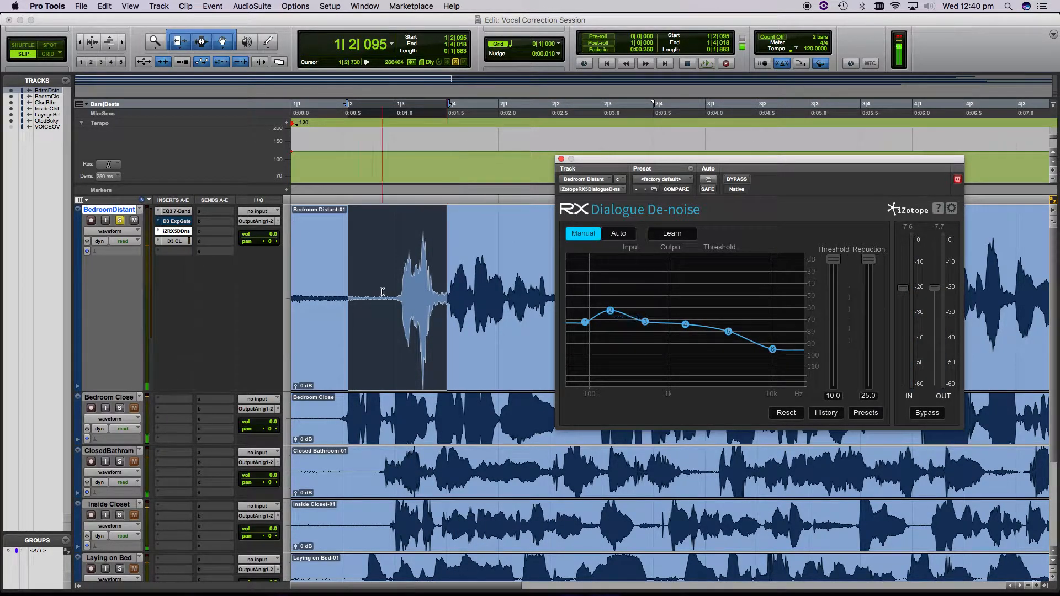
Reposition the Dialogue De-noise window over the tracks and audition Bedroom Distant from 1|2|709 to the end of the clip.
left_click(381, 249)
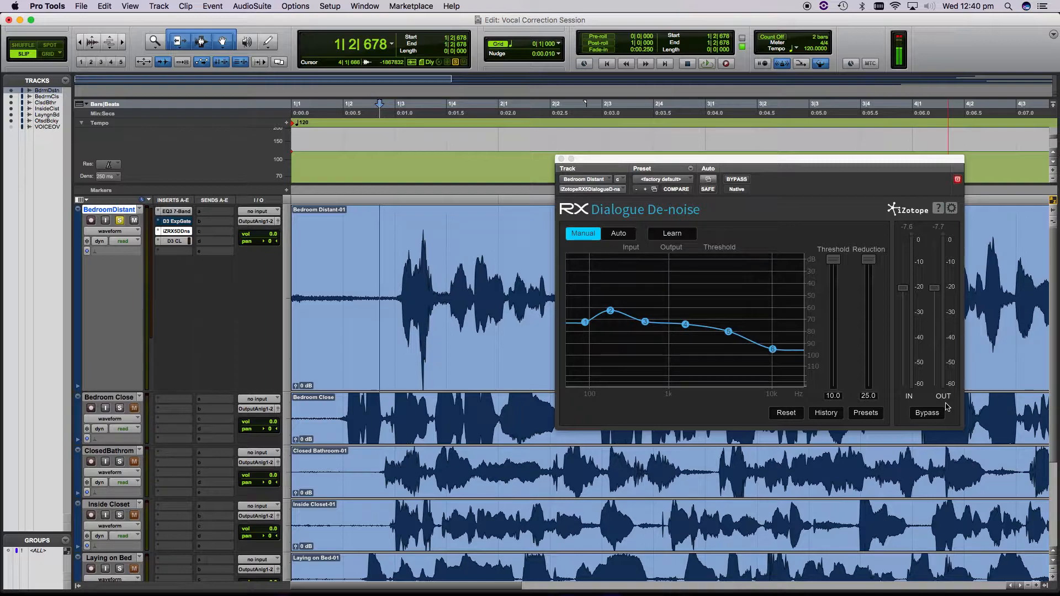
left_click_drag(609, 180, 591, 202)
left_click(381, 236)
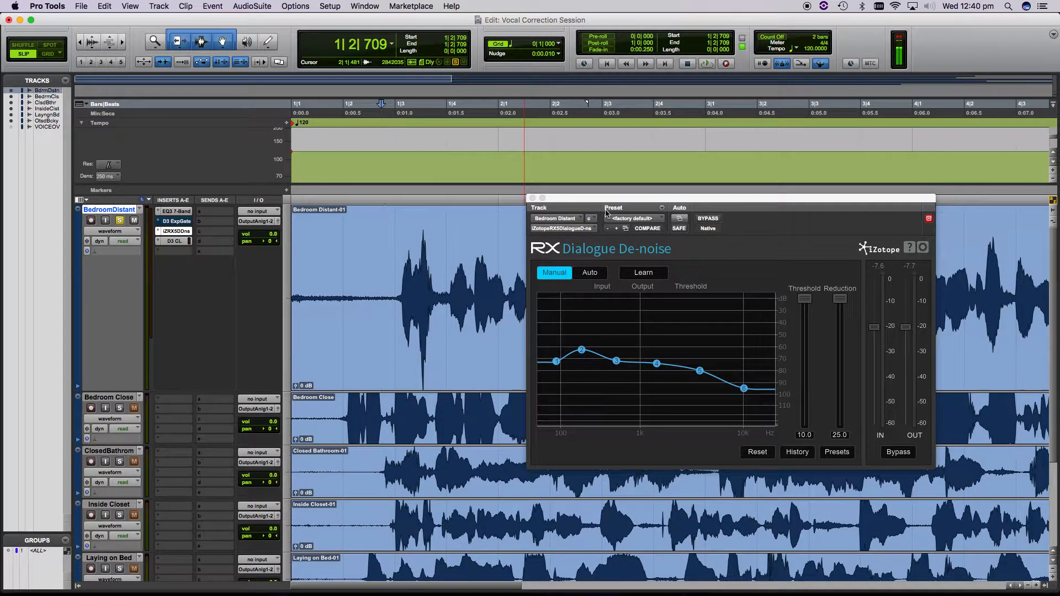
left_click_drag(608, 200, 436, 238)
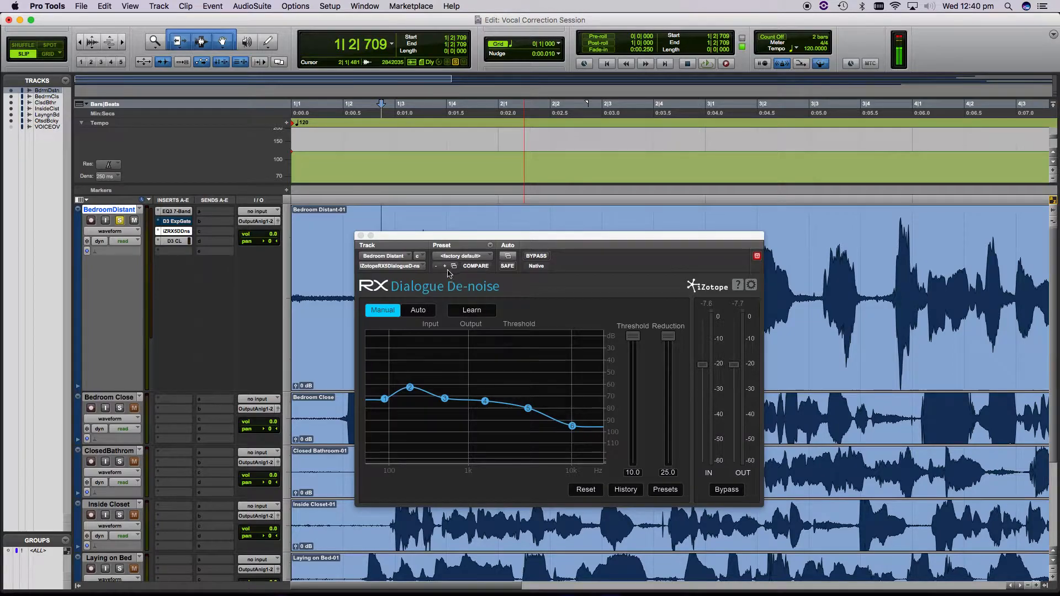
key("space")
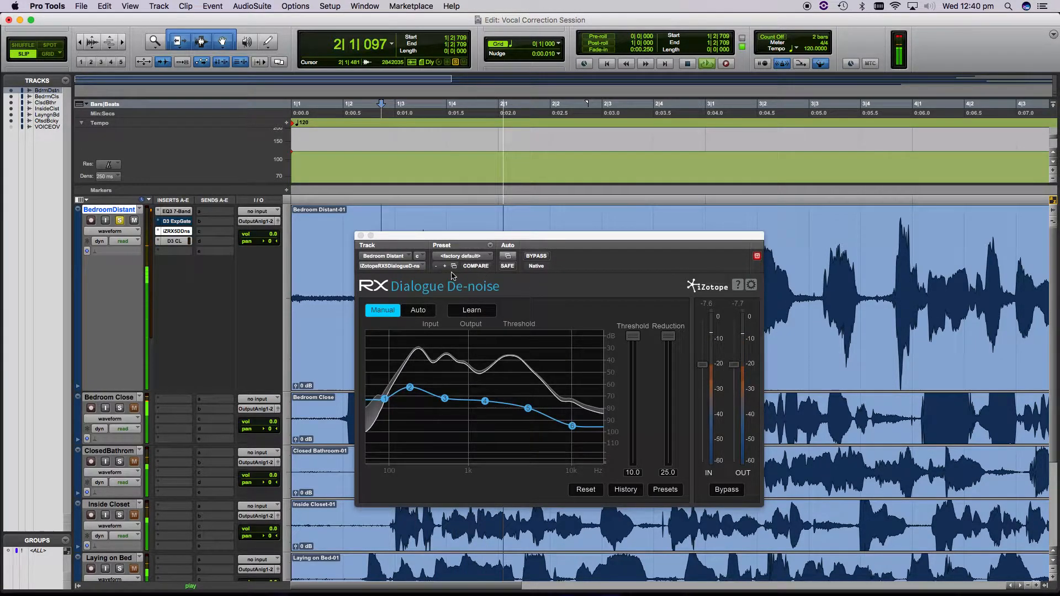
left_click_drag(508, 240, 487, 236)
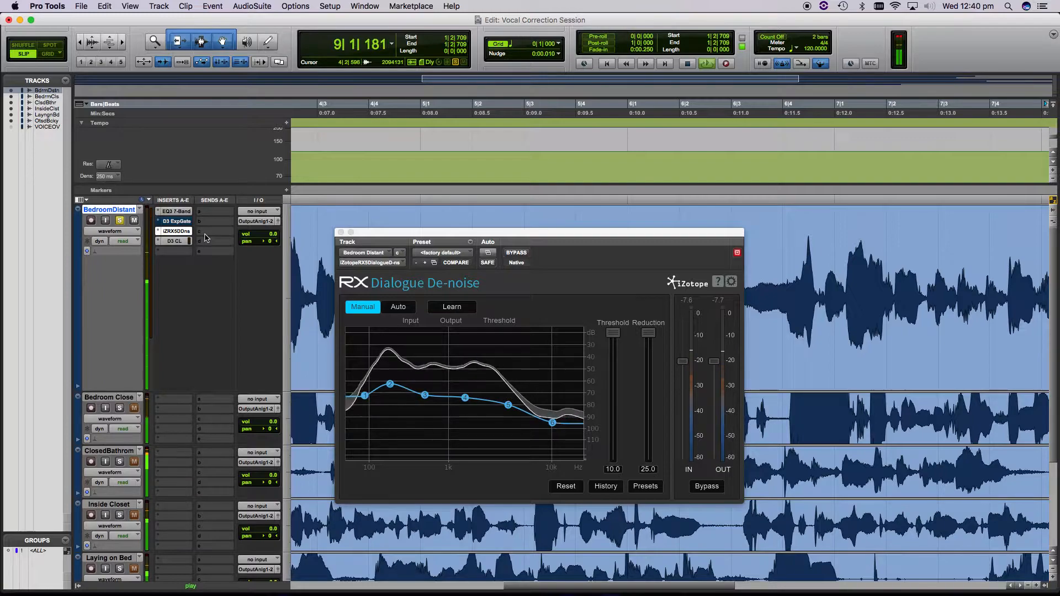
key("space")
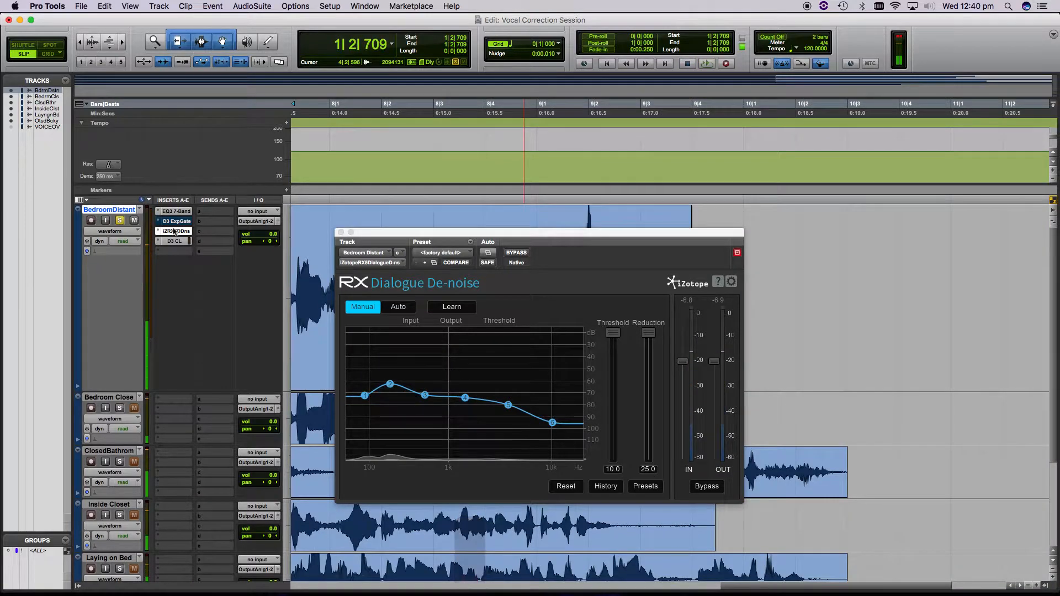
Move Dialogue De-noise to the insert slot after the compressor on Bedroom Distant and audition from 1|2|709.
left_click(174, 253)
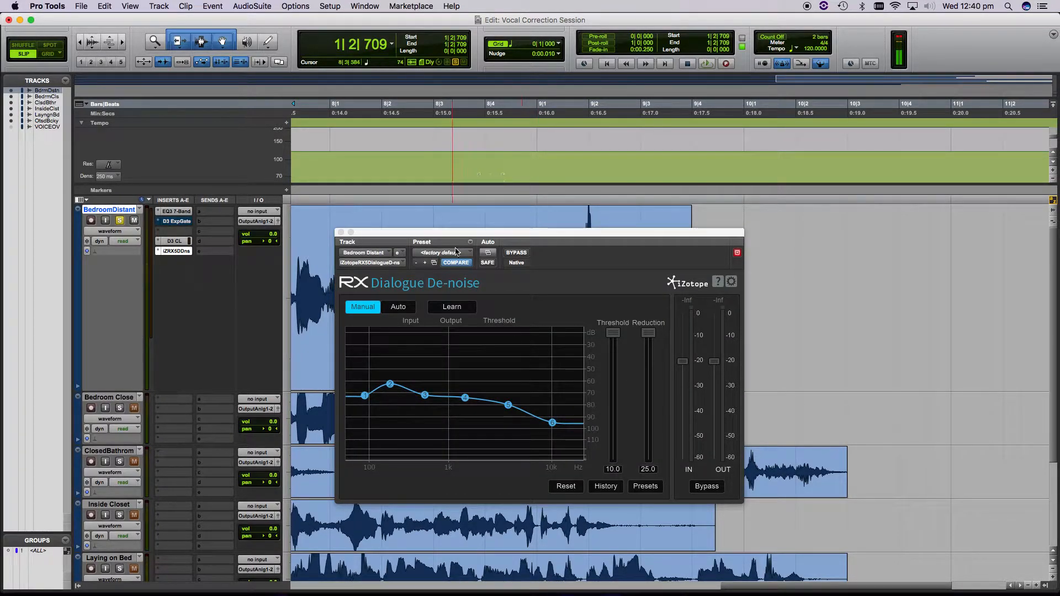
scroll(442, 220, "left", 20)
key("space")
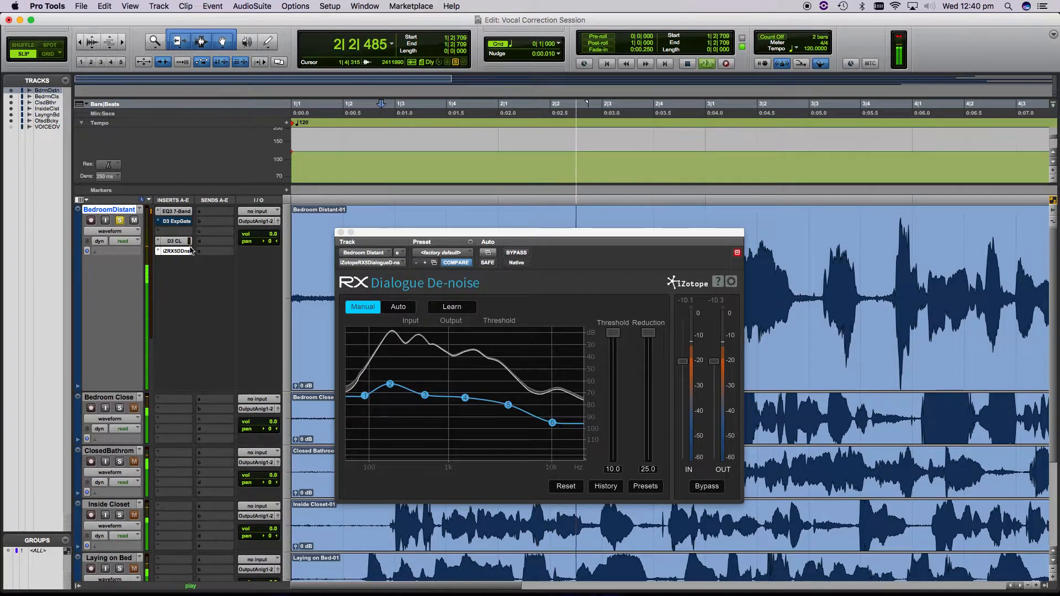
Move Dialogue De-noise back to the slot between the expander/gate and the compressor, and audition Bedroom Distant from just after 1|4.
left_click(183, 231)
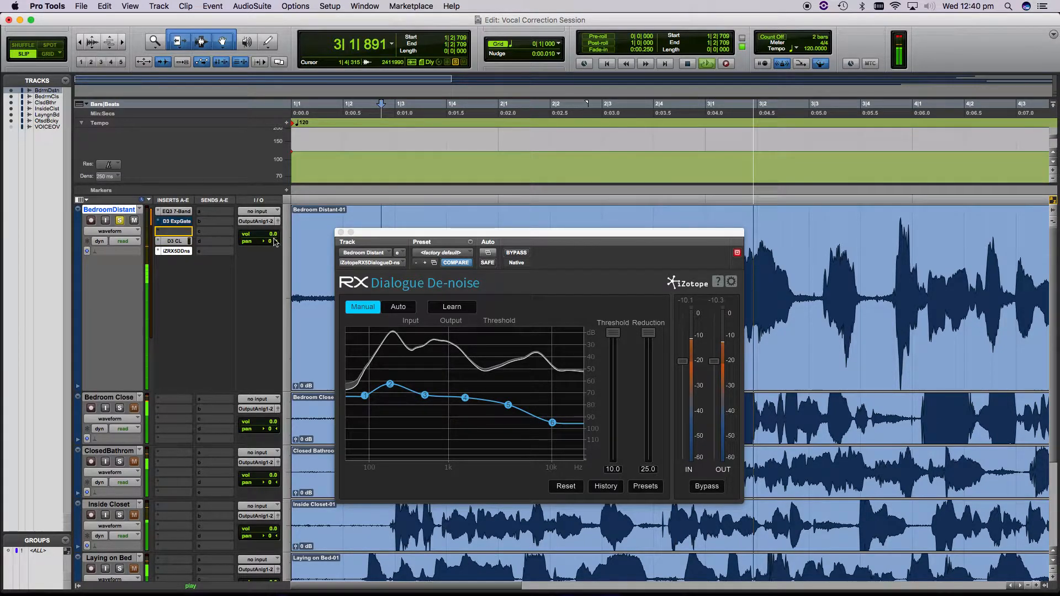
key("space")
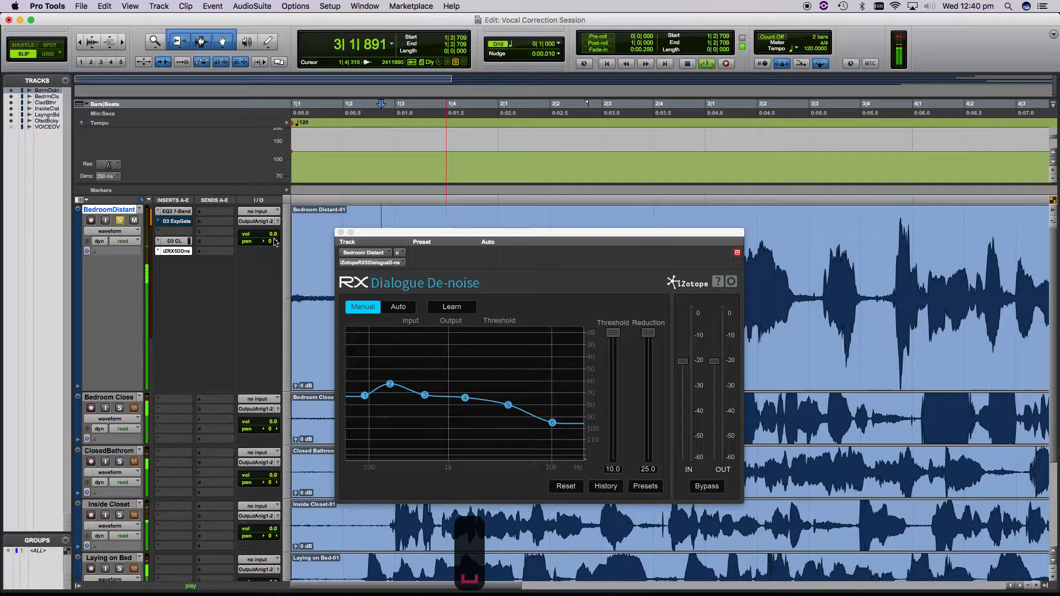
left_click(457, 205)
key("space")
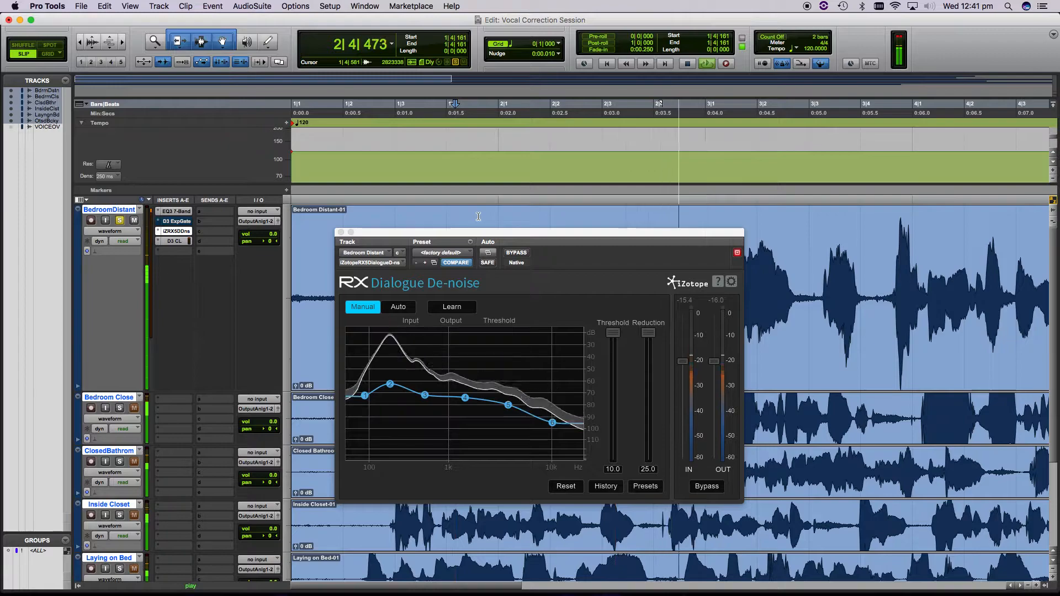
Reposition the Dialogue De-noise window, zoom the timeline out and audition Bedroom Distant from 1|2|187 to 4|4|182.
key("space")
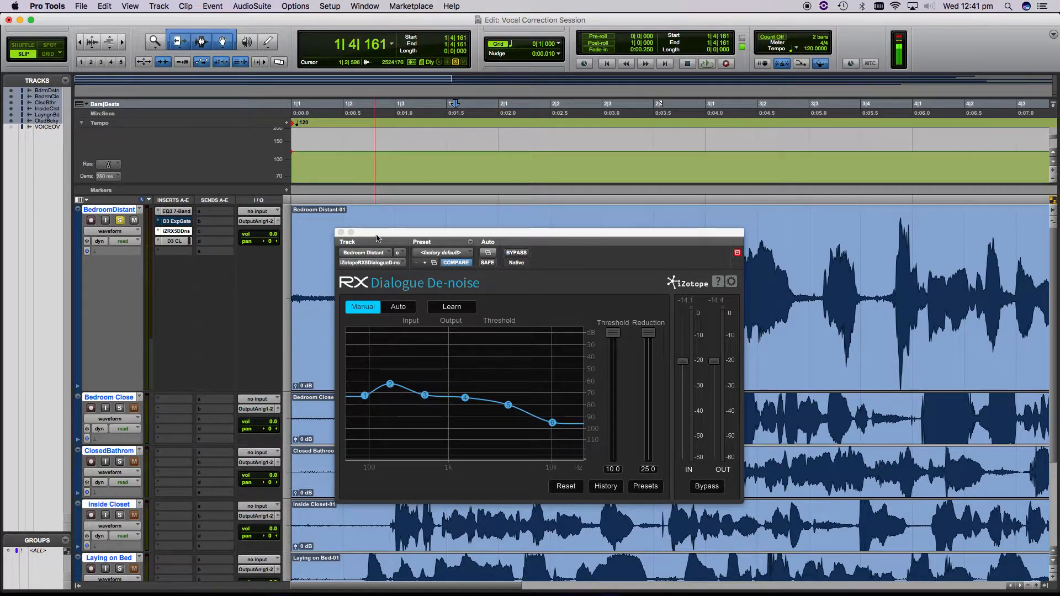
left_click_drag(375, 232, 474, 297)
left_click(346, 211)
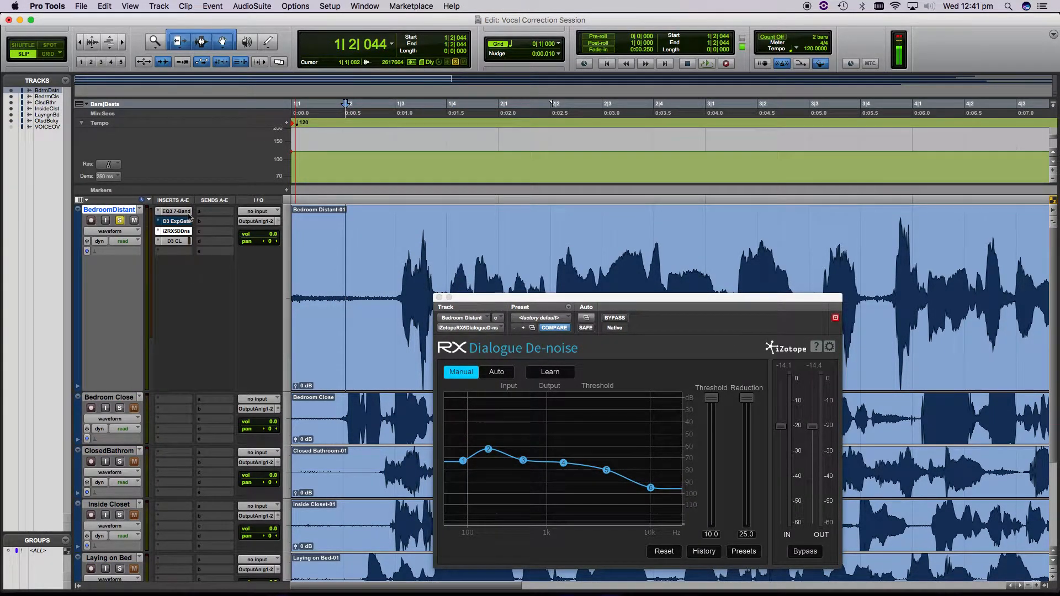
key("r")
key("r")
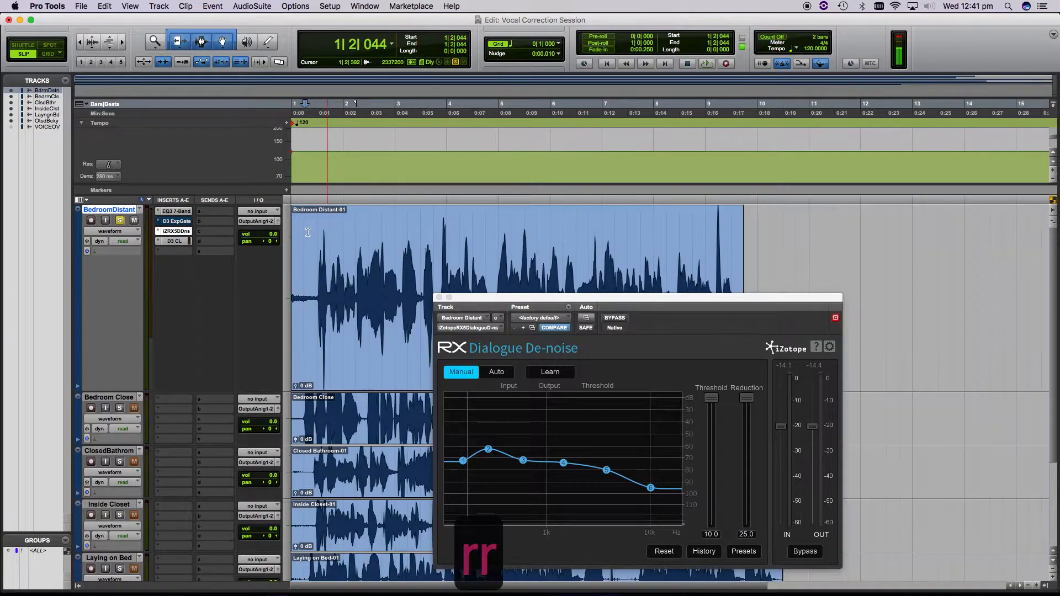
left_click_drag(307, 237, 487, 244)
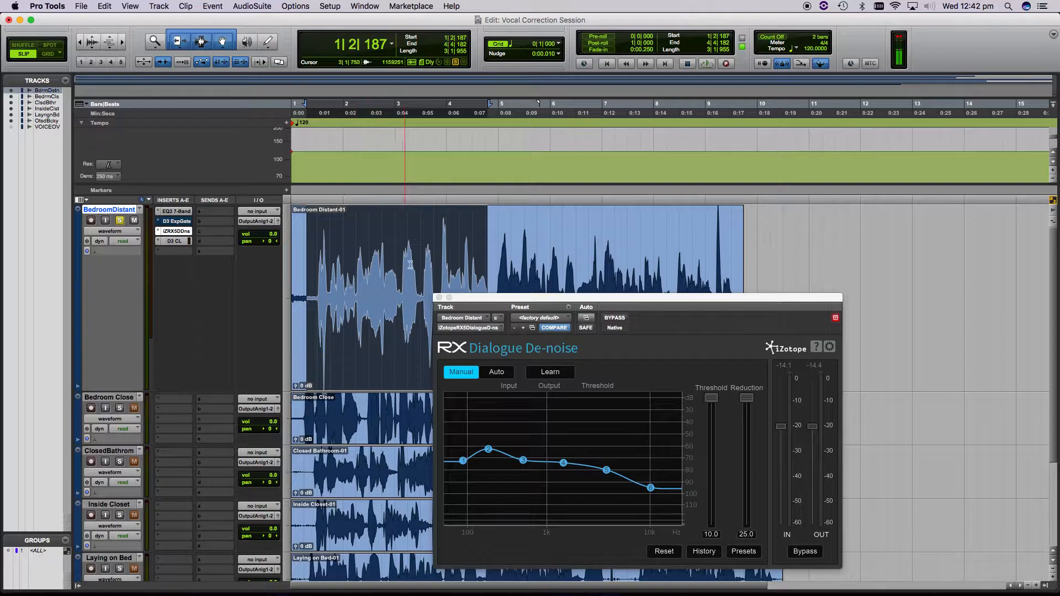
key("space")
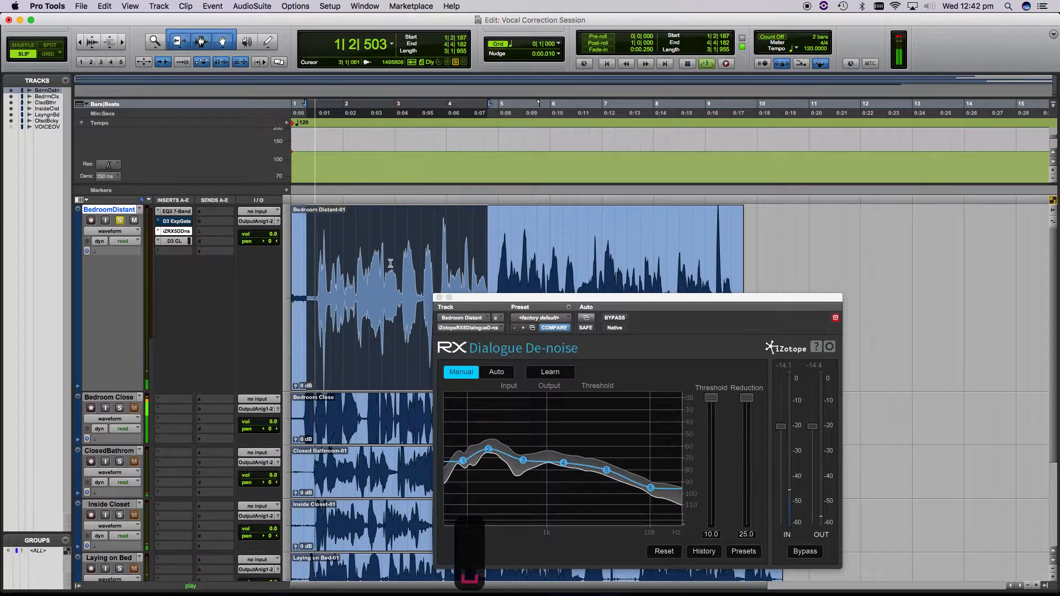
Bypass all four plug-ins on Bedroom Distant and leave the Dialogue De-noise window closed.
left_click(439, 297)
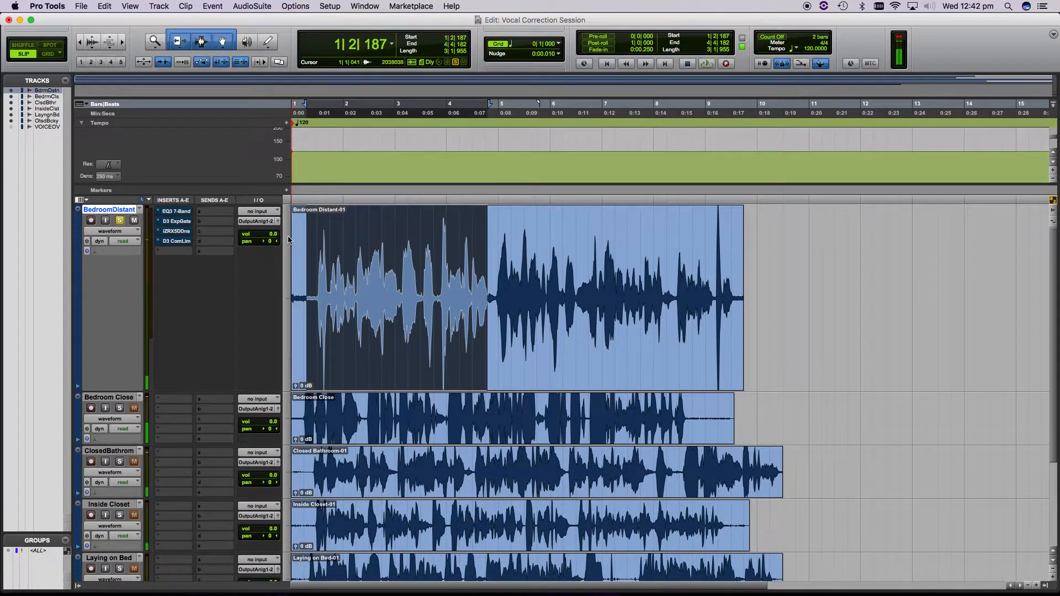
left_click(172, 232)
left_click(188, 289)
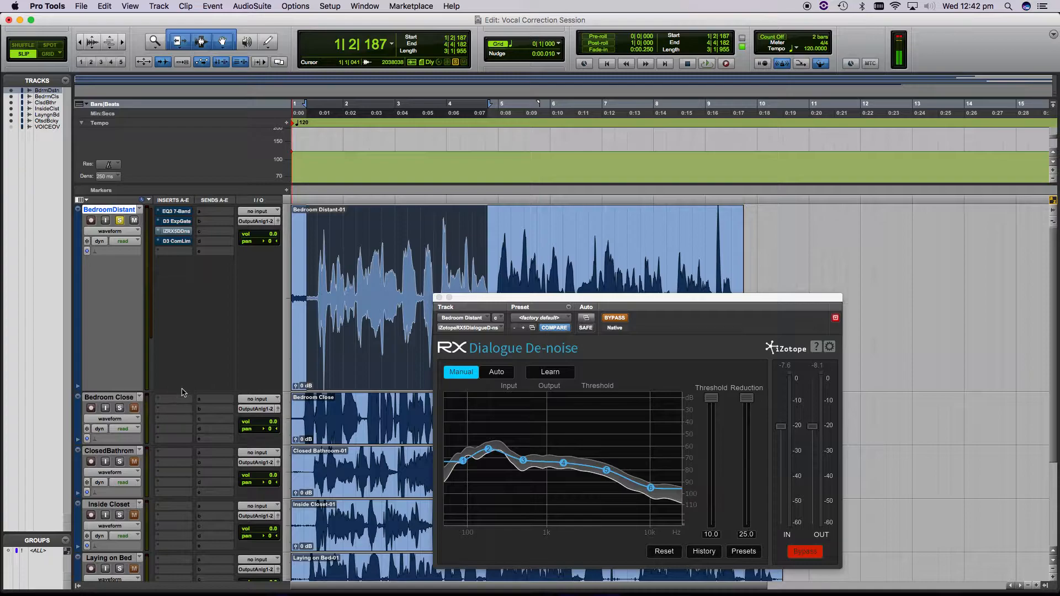
left_click(176, 231)
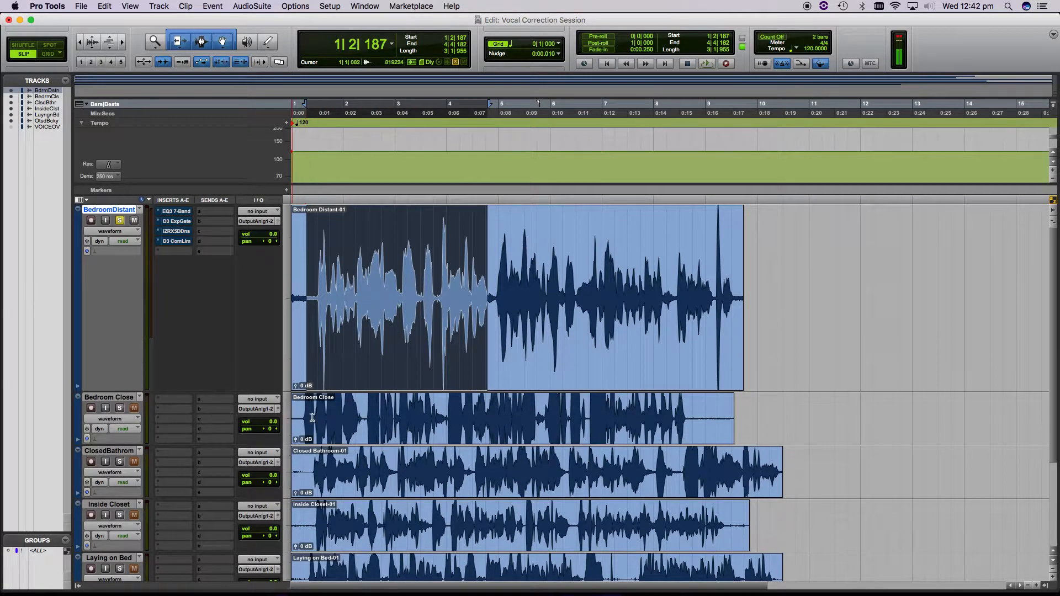
Solo Bedroom Close in place of Bedroom Distant and undo the accidental shift of the Bedroom Close clip.
left_click_drag(301, 411, 367, 410)
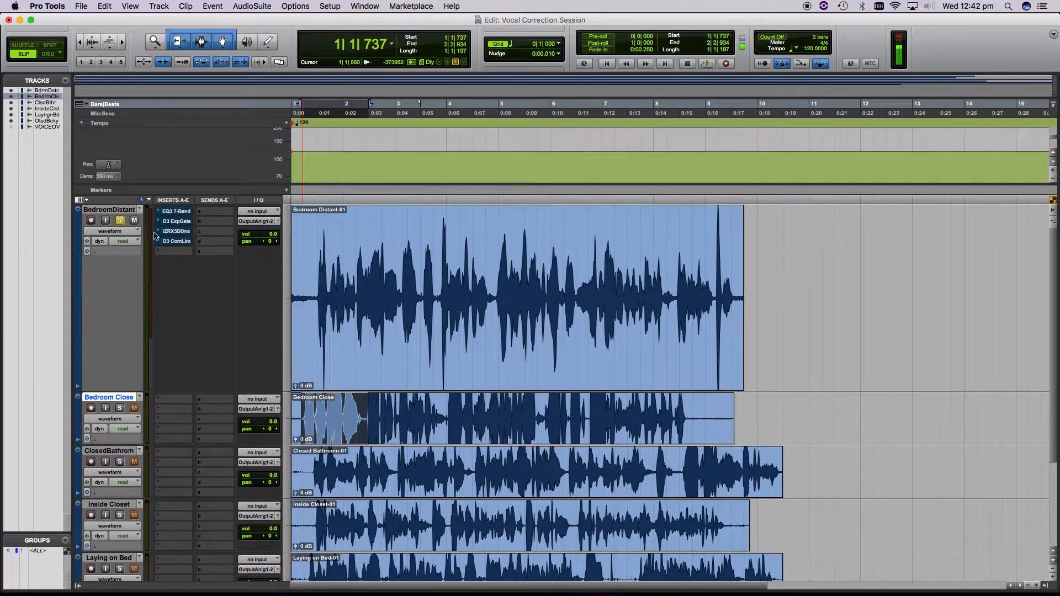
scroll(240, 354, "down", 3)
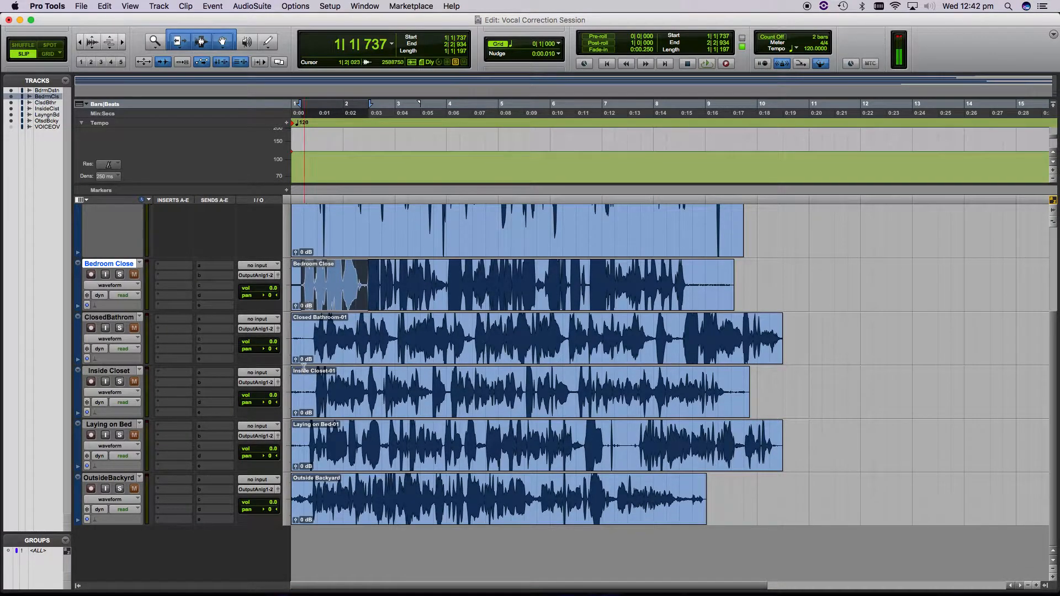
scroll(256, 319, "up", 3)
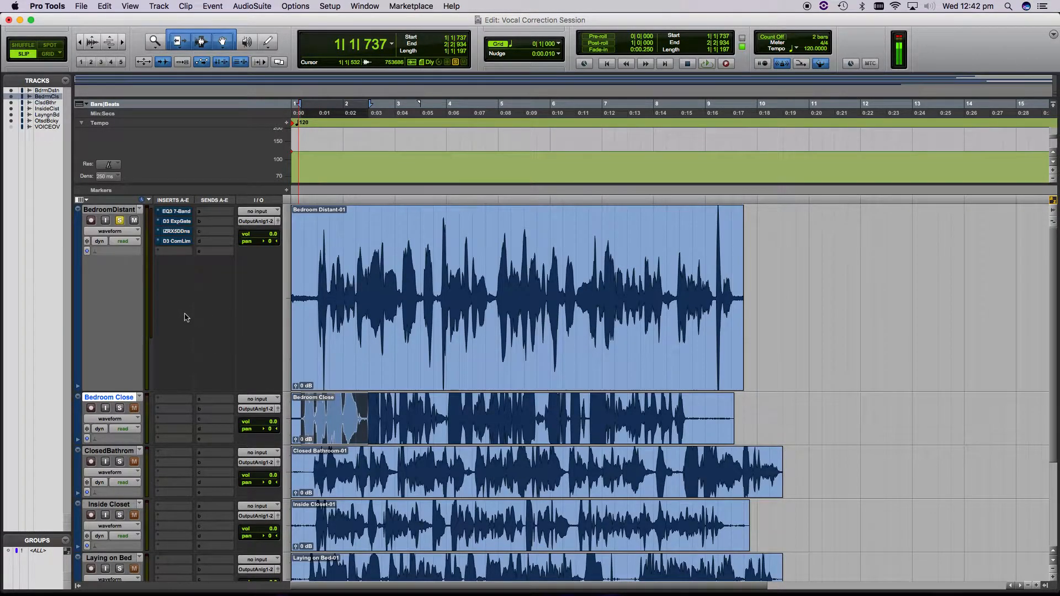
left_click(120, 408)
double_click(294, 406)
left_click_drag(302, 398, 307, 406)
key("super+z")
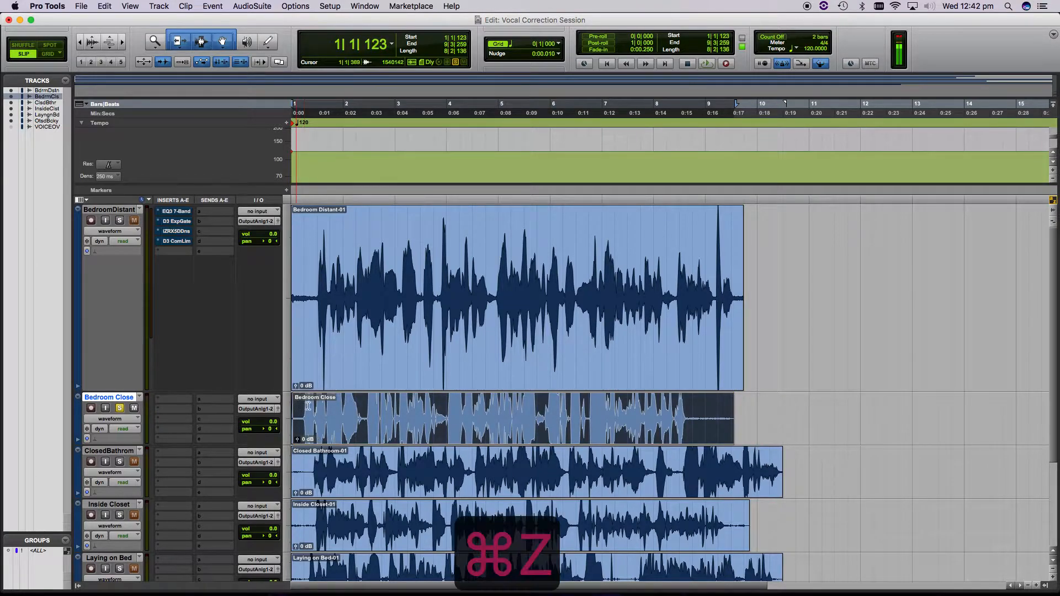
Highlight the opening phrase of Bedroom Close from 1|1|696 to 2|2|566, and select the whole clip.
left_click(301, 406)
left_click_drag(301, 406, 364, 406)
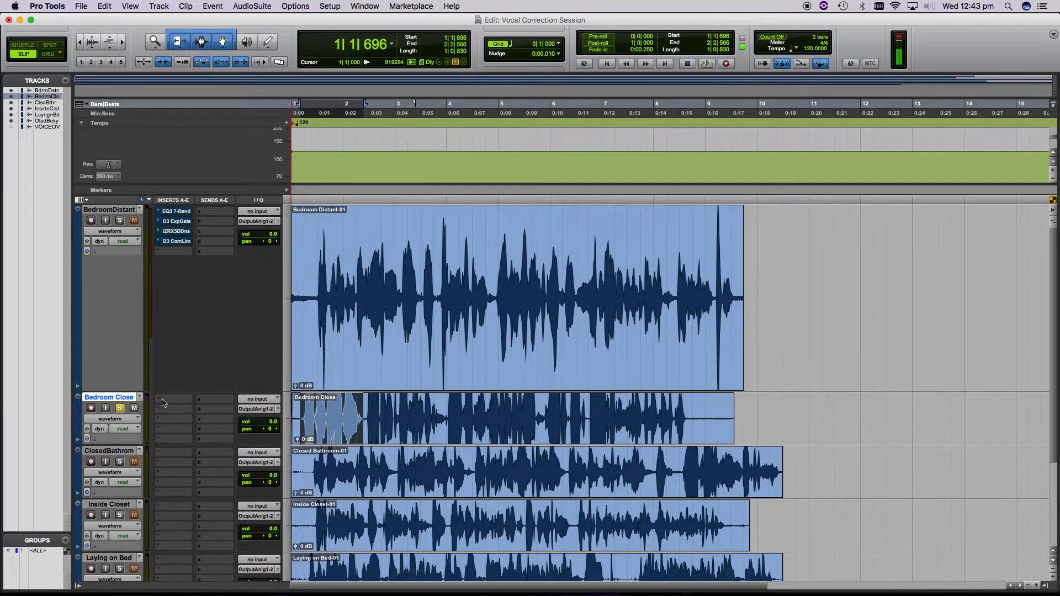
left_click(467, 419)
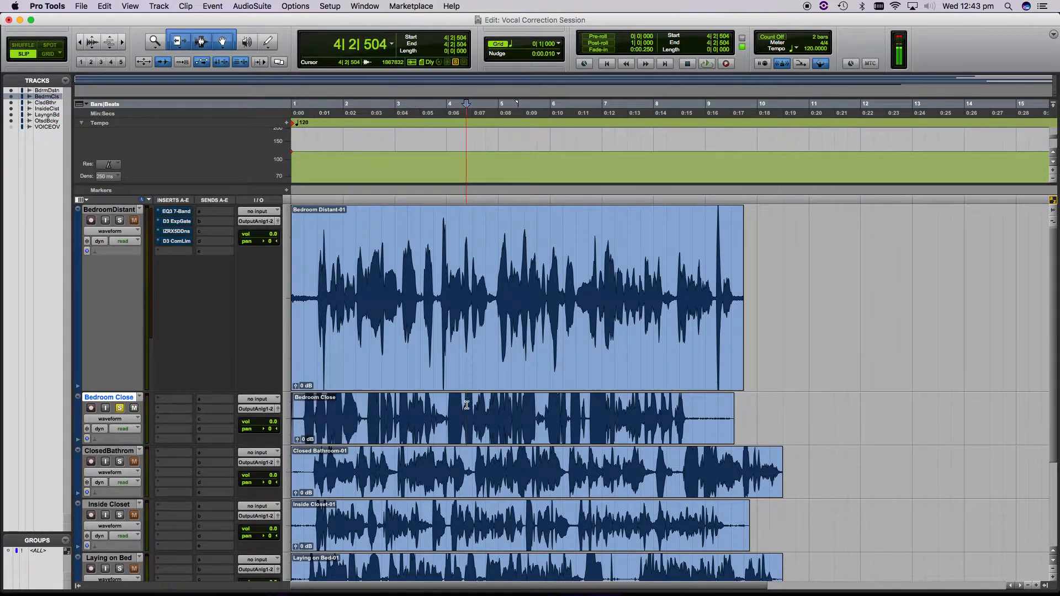
double_click(405, 439)
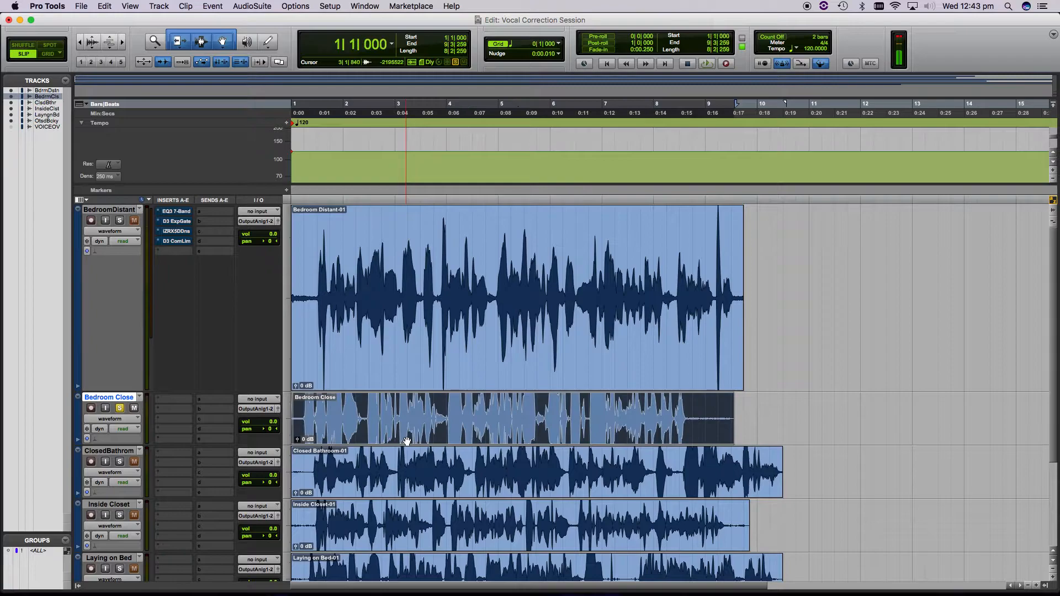
Play the Bedroom Close clip, insert EQ3 7-Band in the track's first slot and move its window clear of the clip.
left_click(182, 406)
key("Escape")
key("space")
left_click(182, 406)
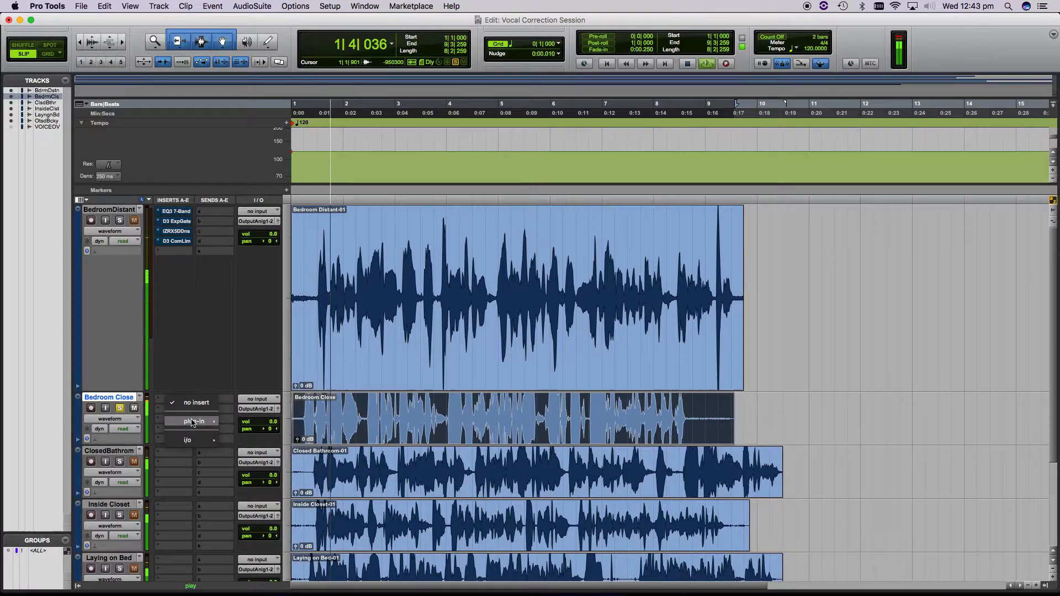
mouse_move(194, 422)
mouse_move(276, 424)
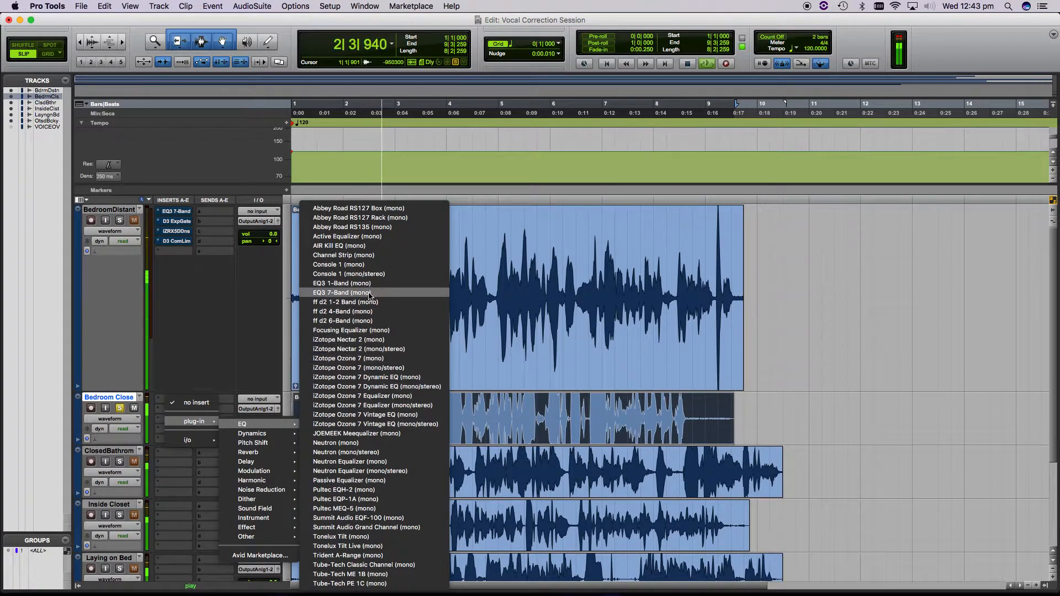
key("Escape")
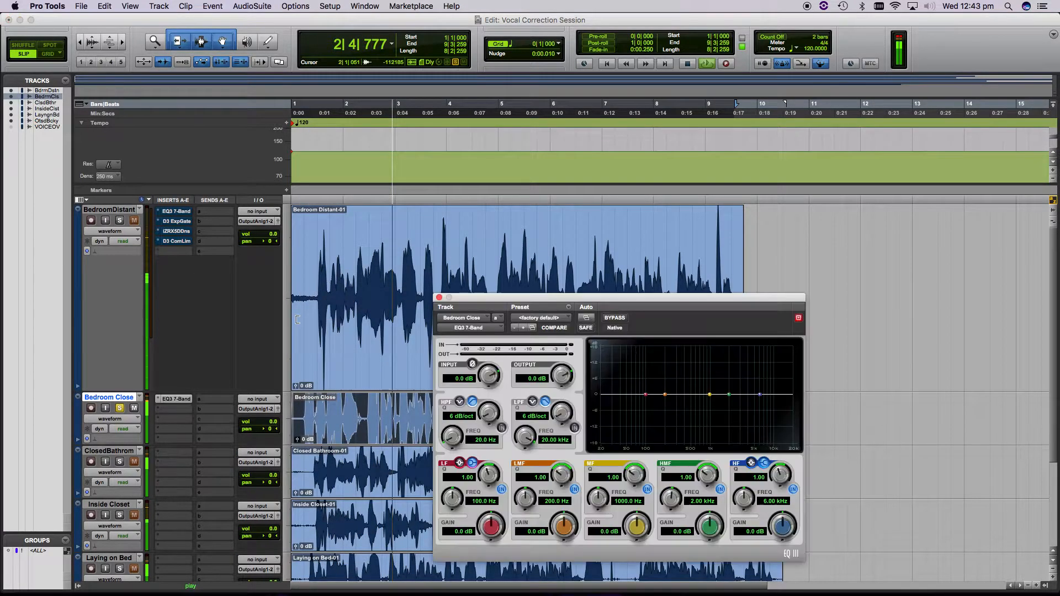
left_click_drag(620, 297, 784, 121)
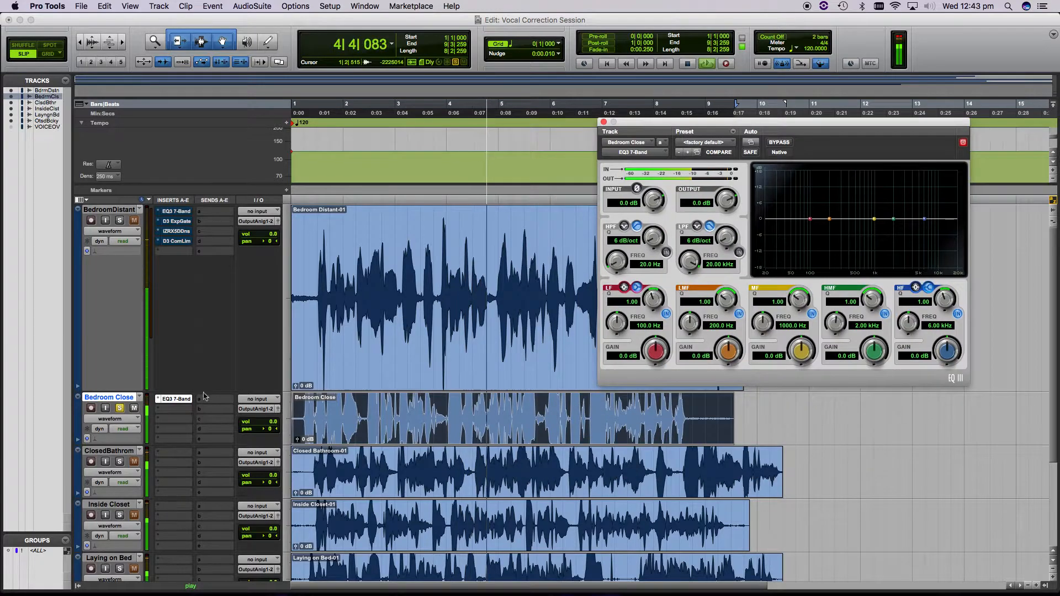
Insert Dyn3 Compressor/Limiter in the slot below the EQ on Bedroom Close and stop playback.
left_click(177, 409)
mouse_move(191, 435)
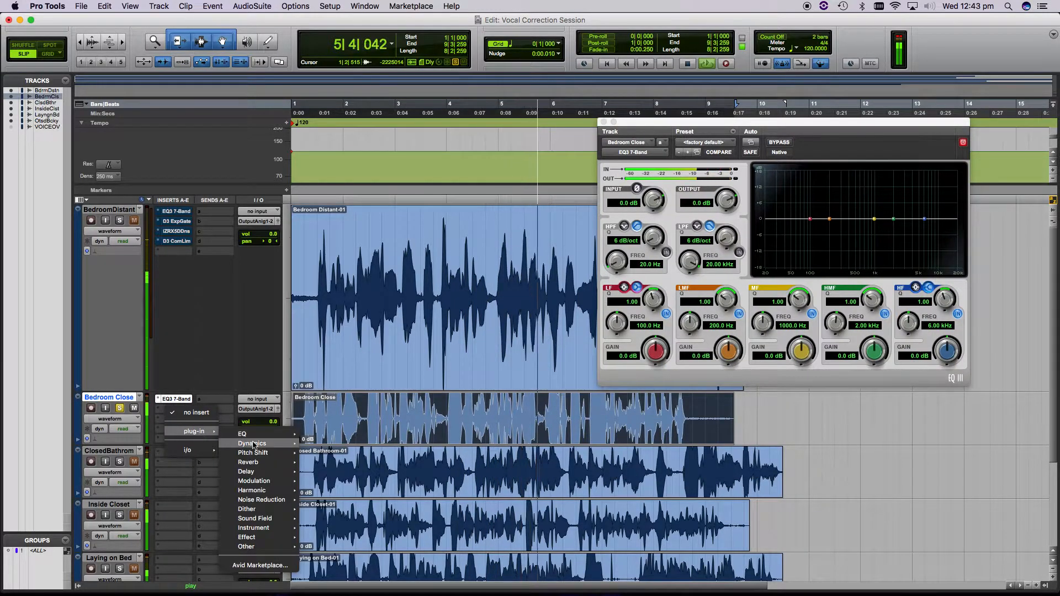
mouse_move(254, 443)
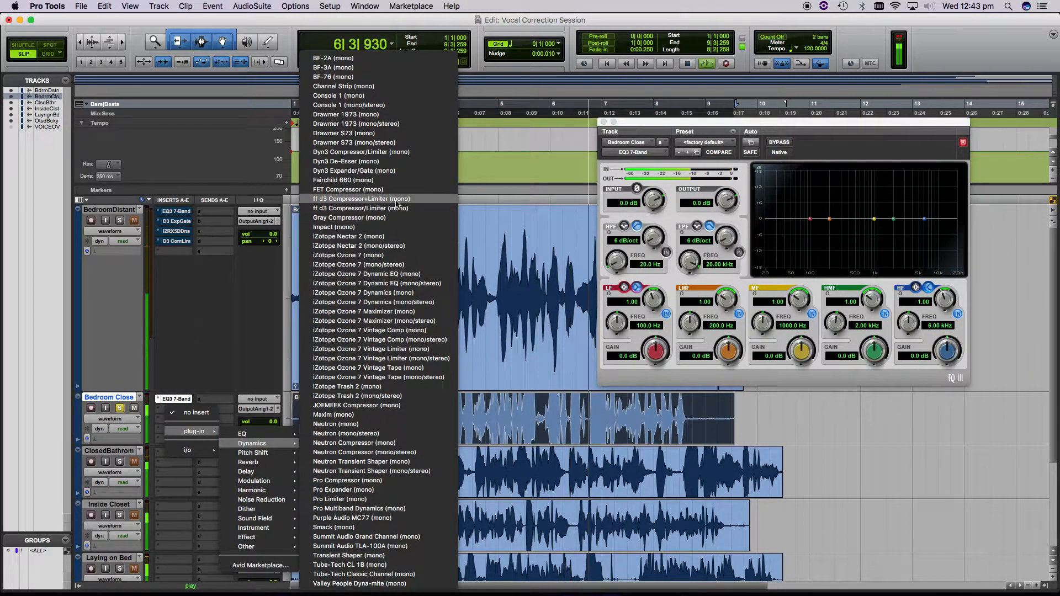
left_click(396, 154)
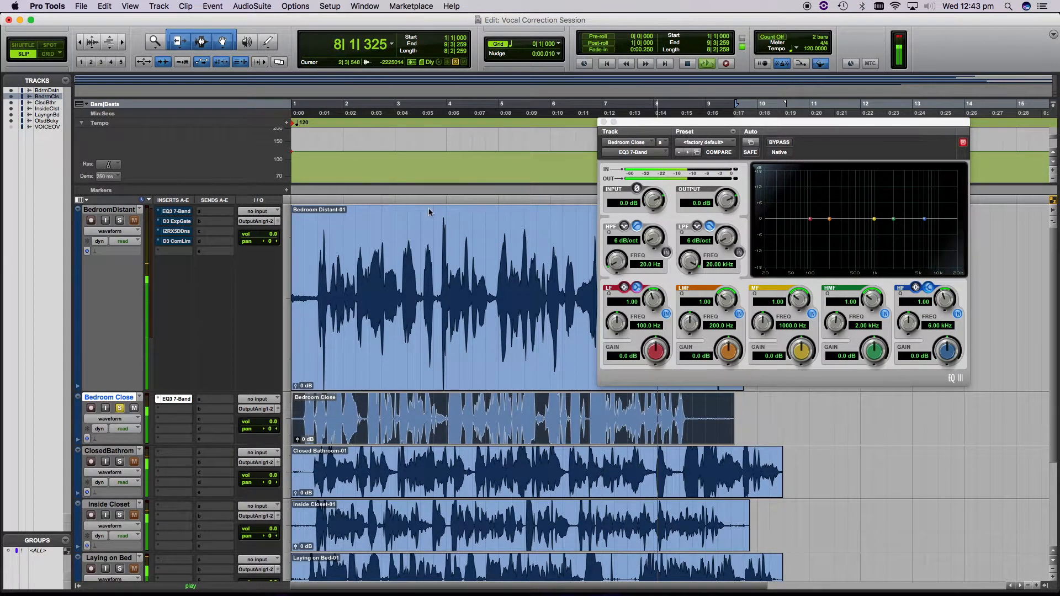
key("space")
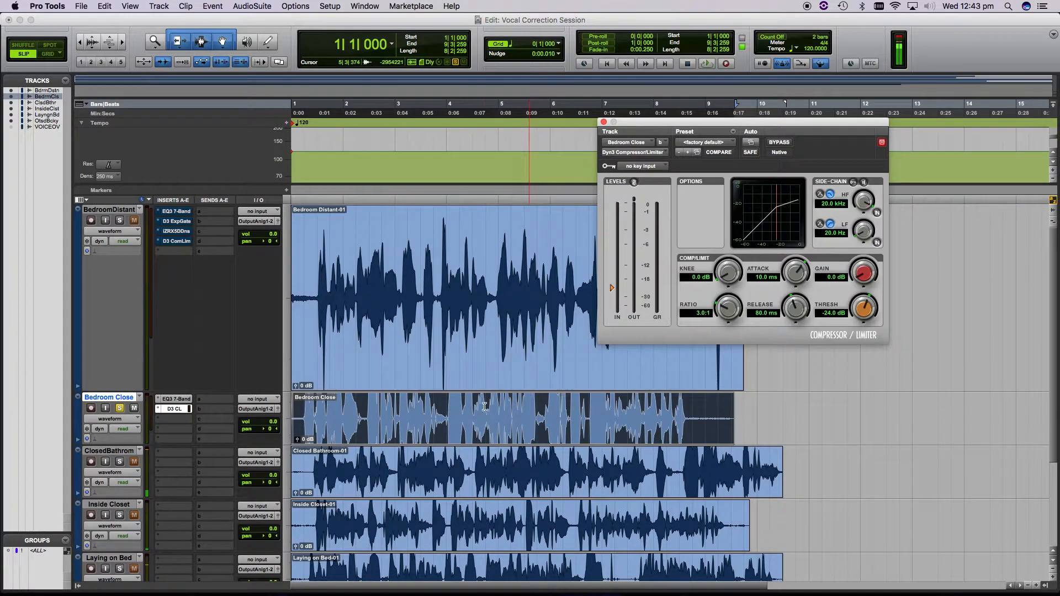
Highlight Bedroom Close's opening phrase from 1|1|778 to 2|2|648, and its quiet lead-in from 1|1|000 to 1|1|860.
left_click_drag(304, 405, 368, 411)
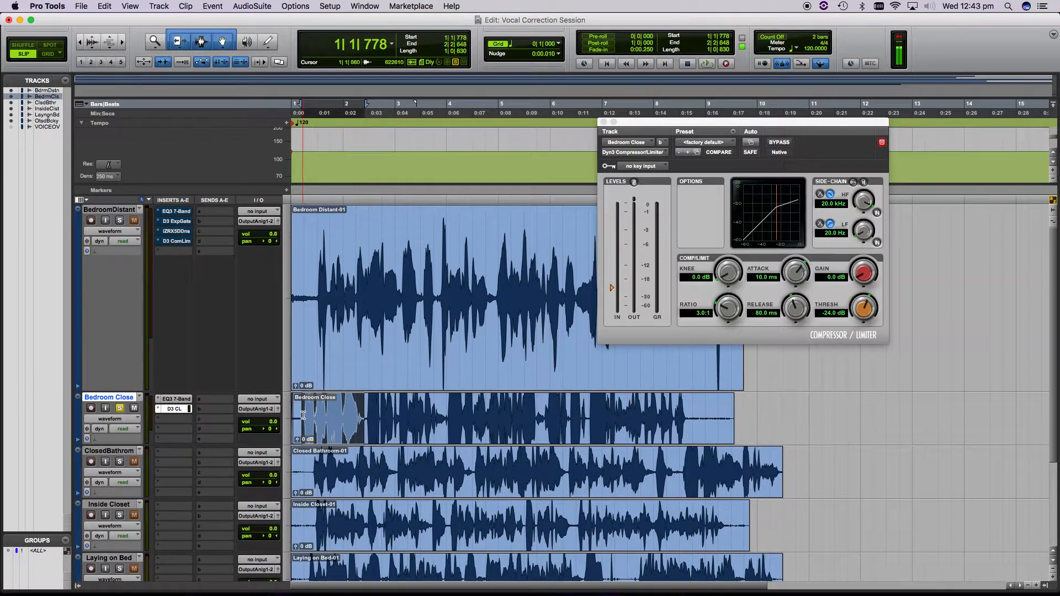
left_click_drag(303, 415, 290, 417)
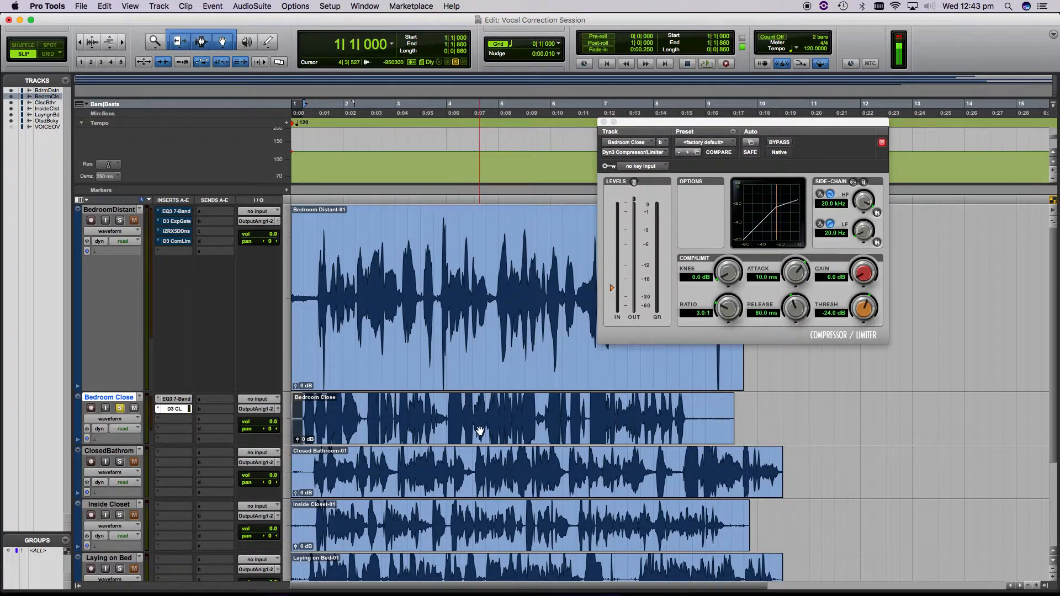
scroll(496, 447, "down", 5)
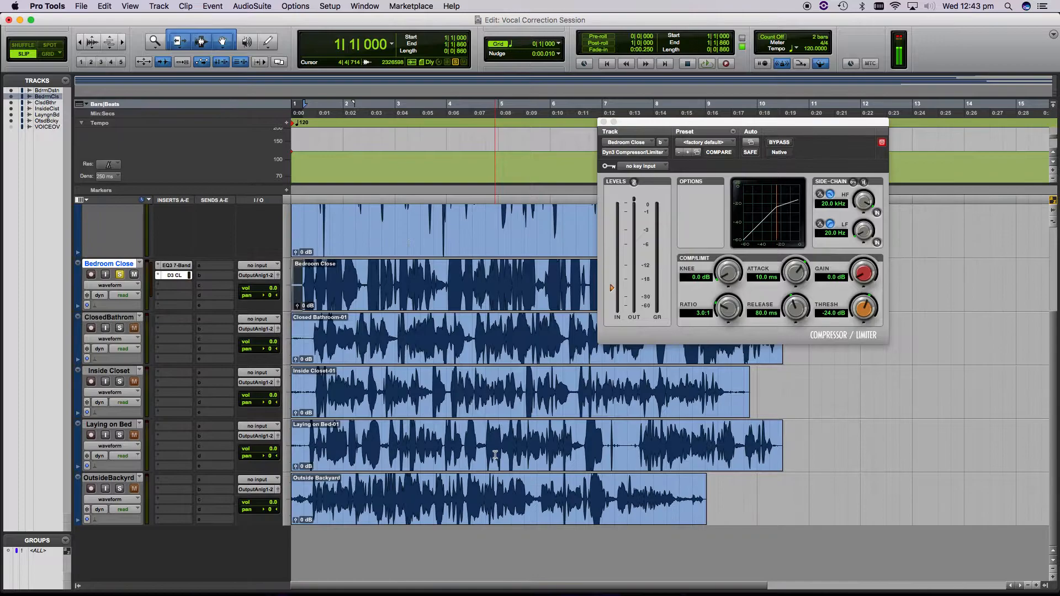
scroll(496, 447, "up", 5)
Reduce the Bedroom Distant track height to match the other tracks and place Bedroom Close's EQ3 7-Band window over the tracks.
left_click_drag(97, 390, 131, 265)
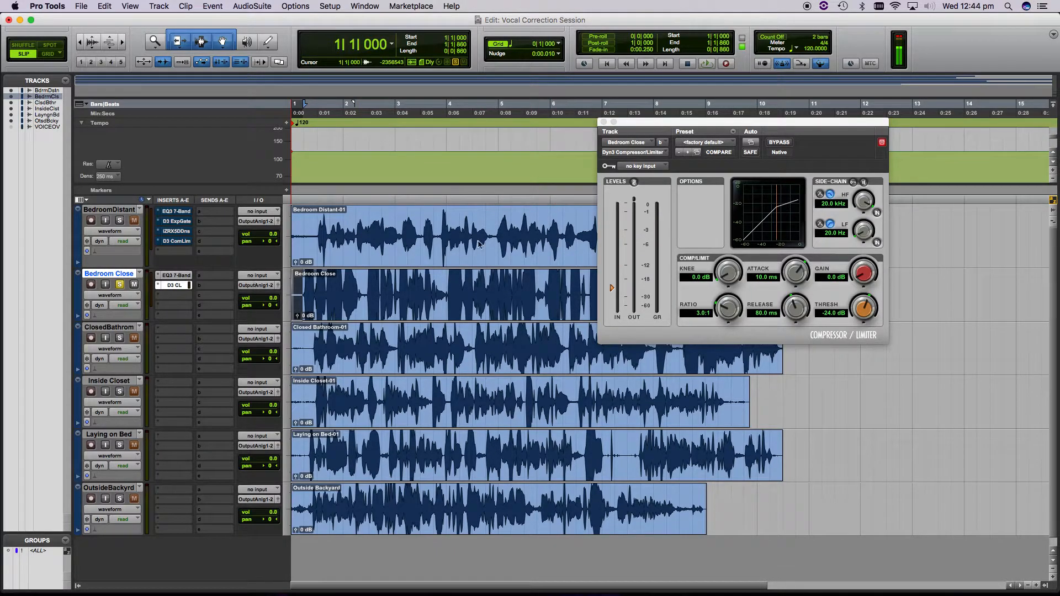
left_click_drag(740, 133, 499, 146)
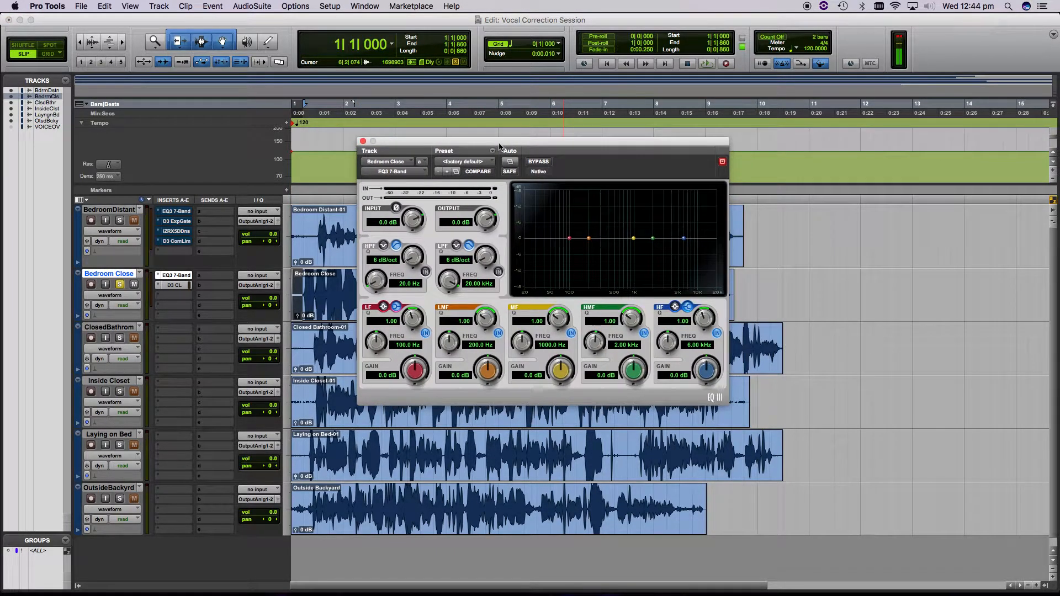
left_click(900, 41)
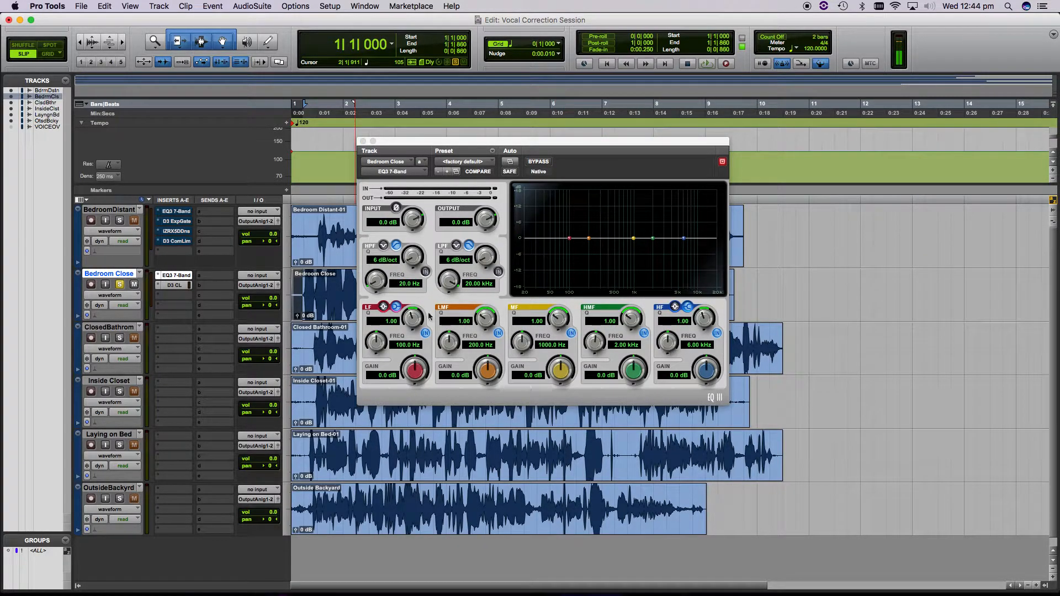
While playing all of Bedroom Close, enable an 18 dB/oct high-pass filter at 219.7 Hz and set the low-mid band to -2.8 dB at 561.4 Hz.
left_click(342, 305)
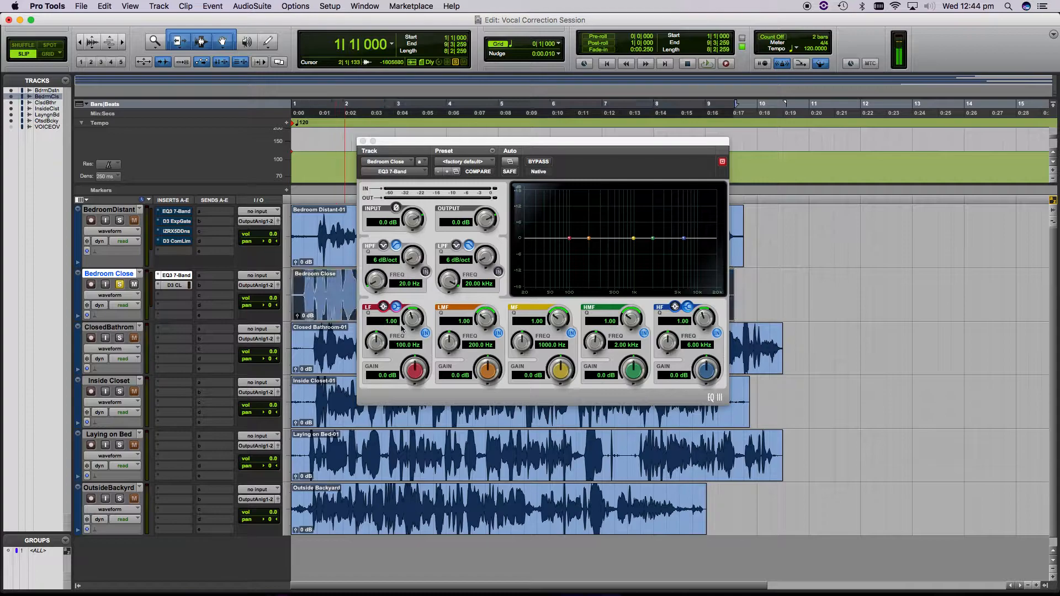
key("space")
left_click(425, 272)
left_click_drag(409, 258, 428, 219)
left_click_drag(376, 279, 423, 229)
left_click_drag(377, 279, 385, 276)
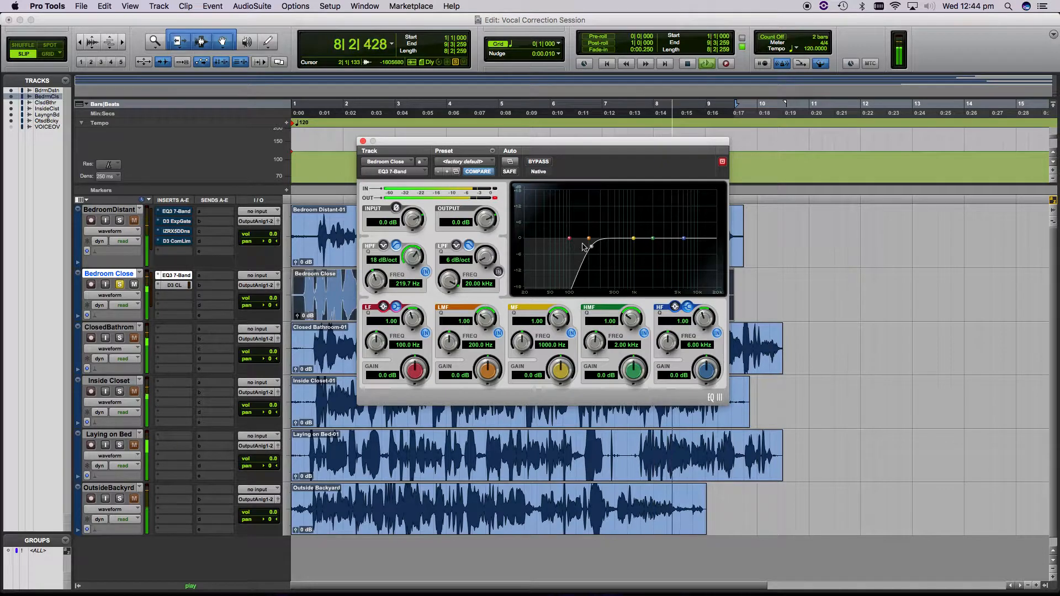
left_click_drag(590, 243, 619, 249)
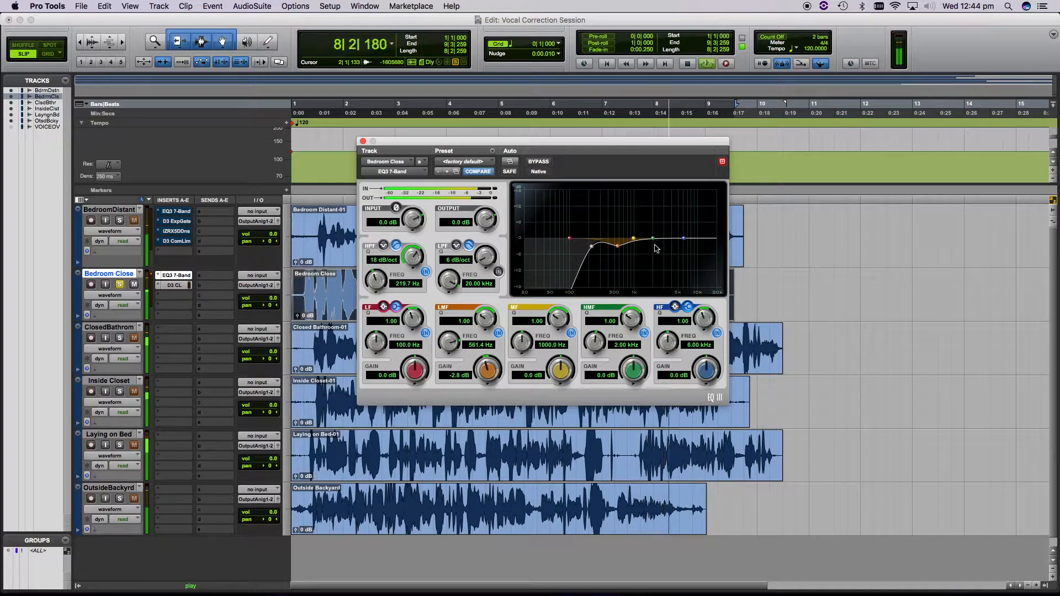
key("space")
Set Bedroom Close's compressor to ratio 4.8:1, attack 378.9 us and release 574.8 ms, and move its window off the clip.
left_click(174, 285)
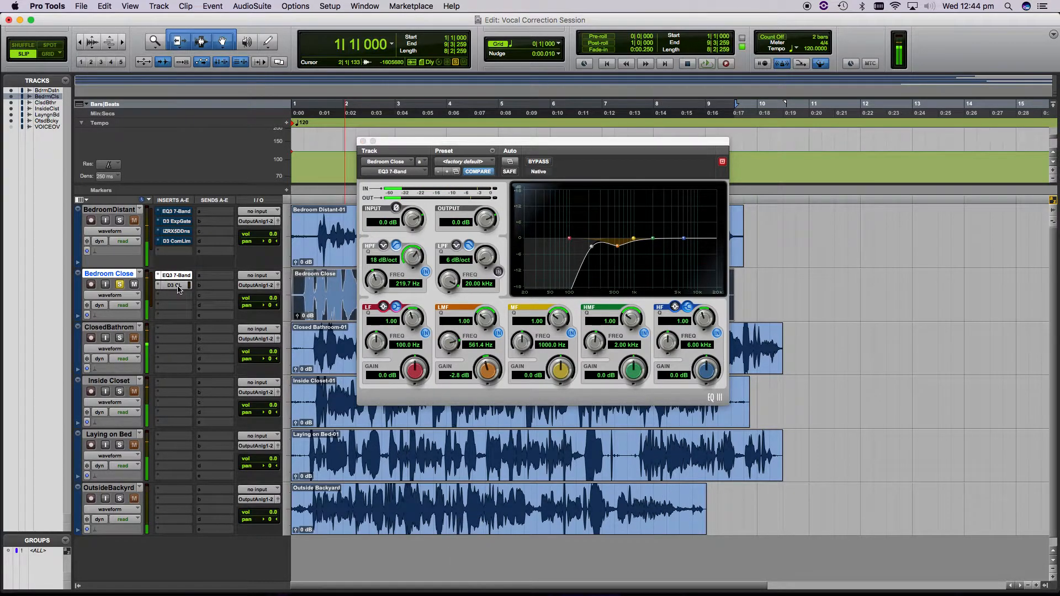
left_click_drag(558, 296, 523, 357)
left_click_drag(550, 324, 547, 301)
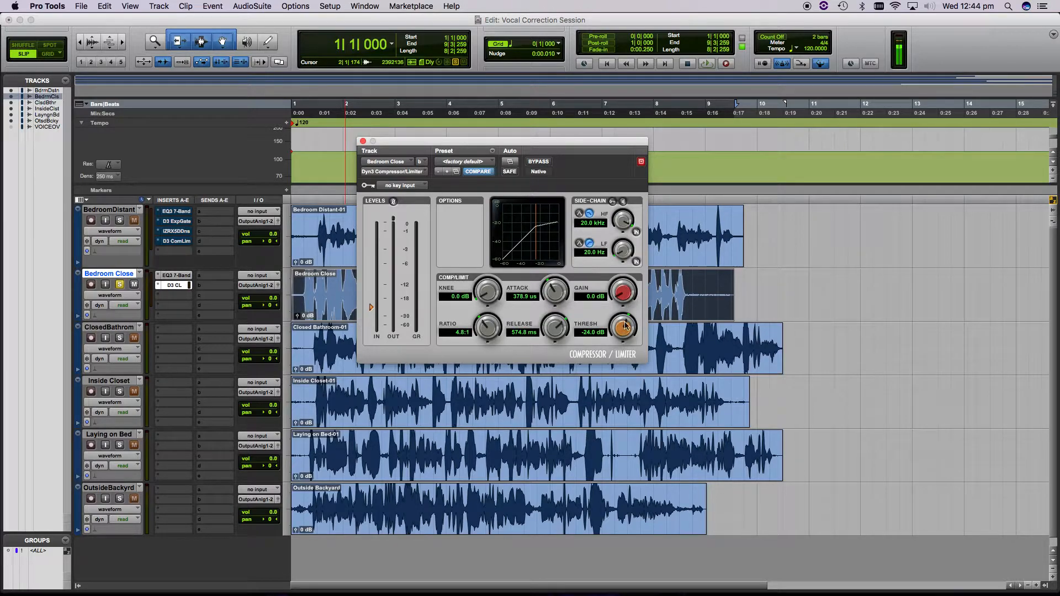
left_click_drag(598, 151, 909, 113)
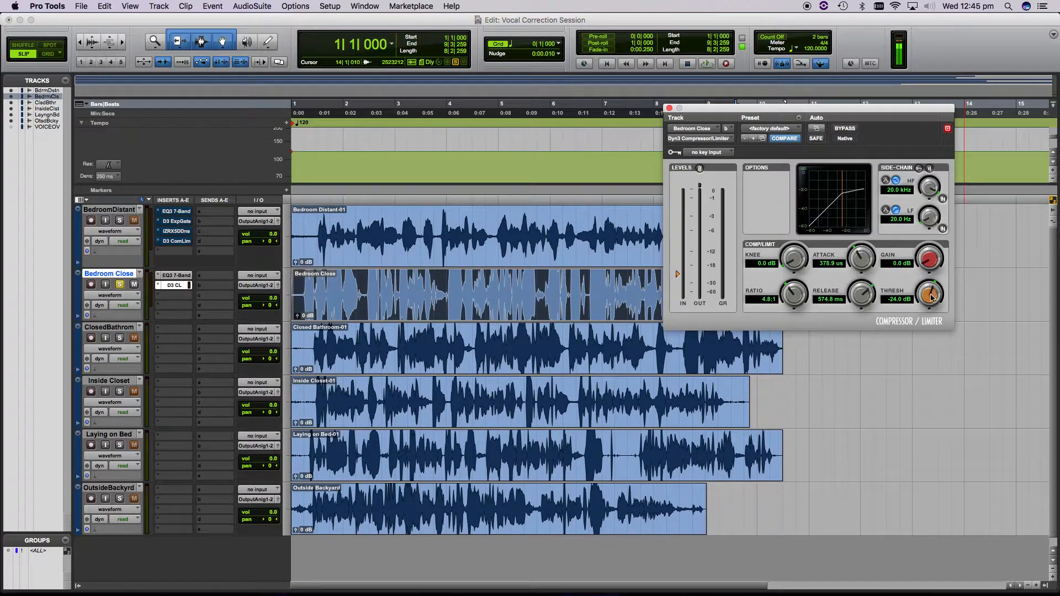
During playback, set Bedroom Close's compressor threshold to -12.1 dB and its gain to 3.3 dB, ending with playback stopped.
left_click_drag(926, 309, 930, 296)
key("space")
left_click_drag(926, 296, 939, 268)
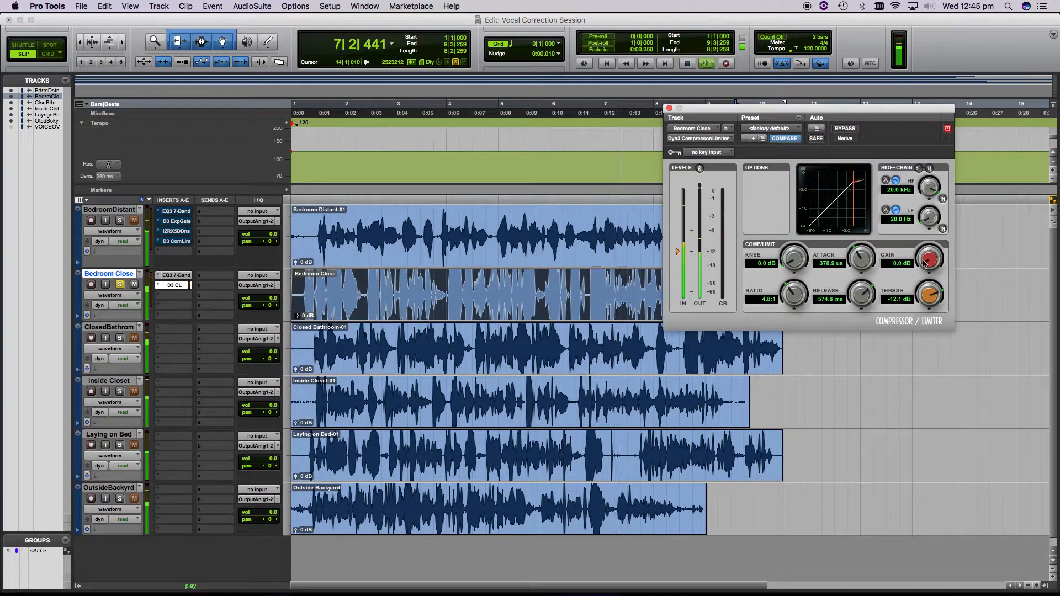
left_click_drag(925, 260, 928, 243)
key("space")
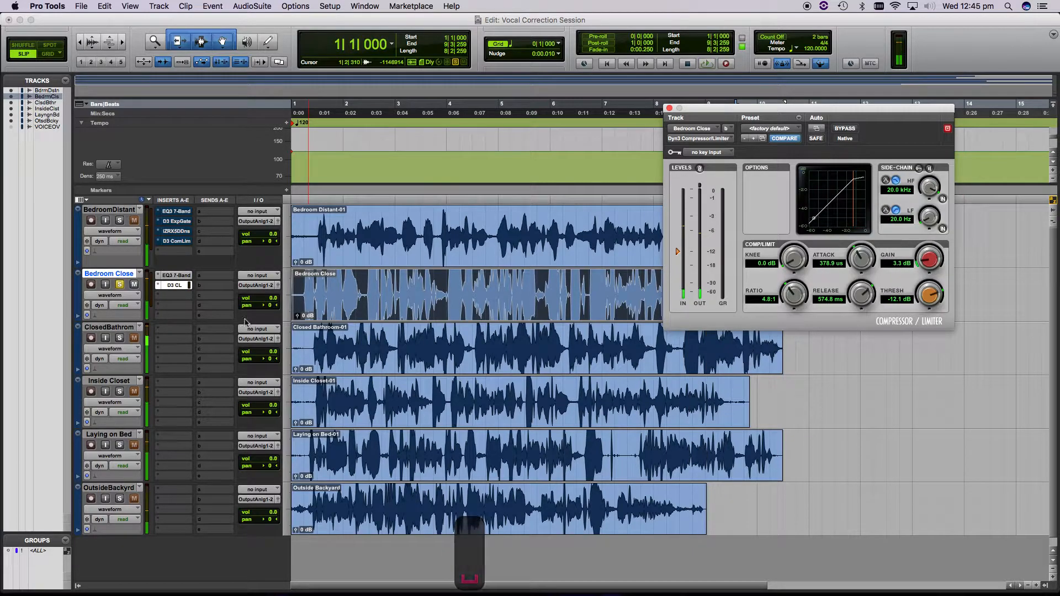
Examine the quiet lead-ins of Bedroom Close and Bedroom Distant up close, and close Bedroom Close's compressor window.
left_click(336, 278)
left_click(304, 285)
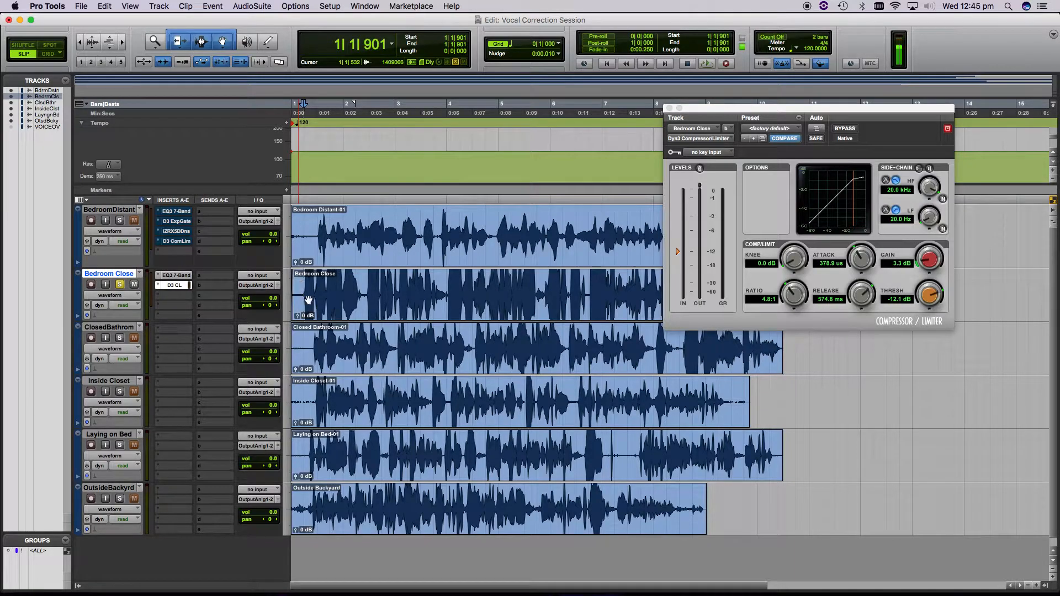
left_click(304, 221)
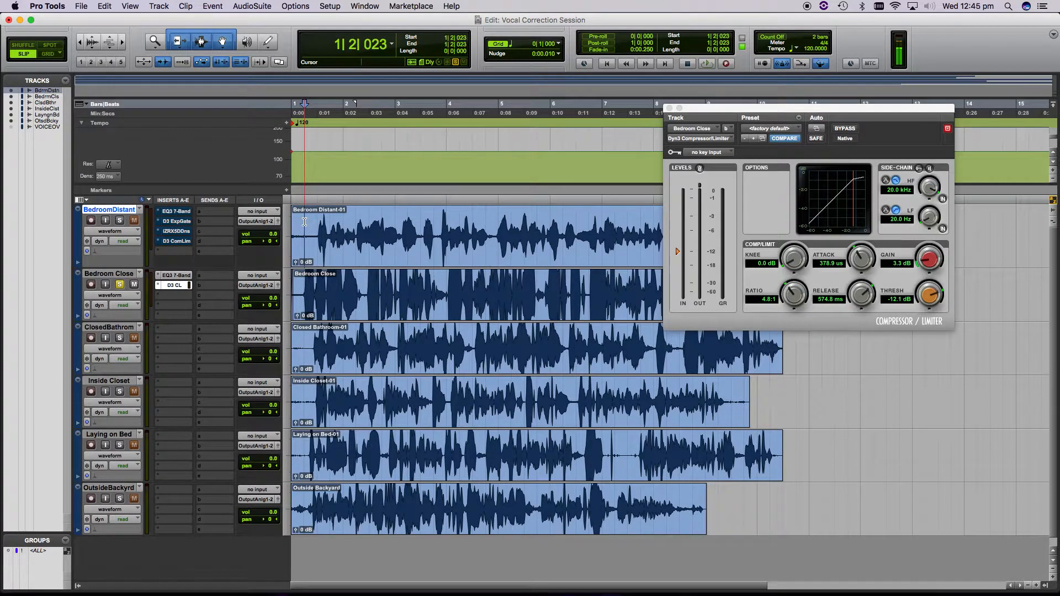
key("t")
key("t")
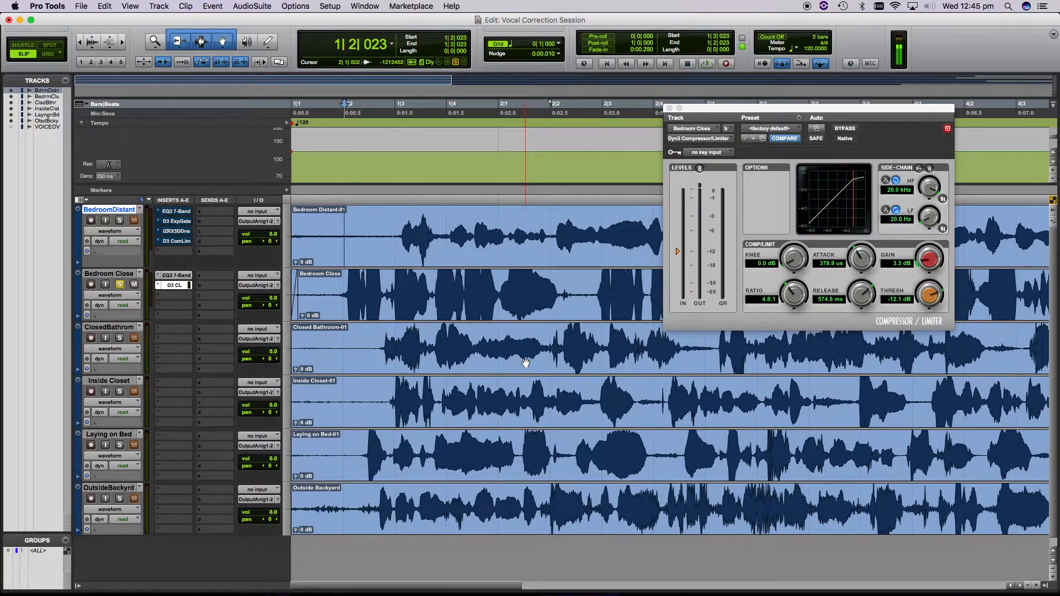
left_click(331, 287)
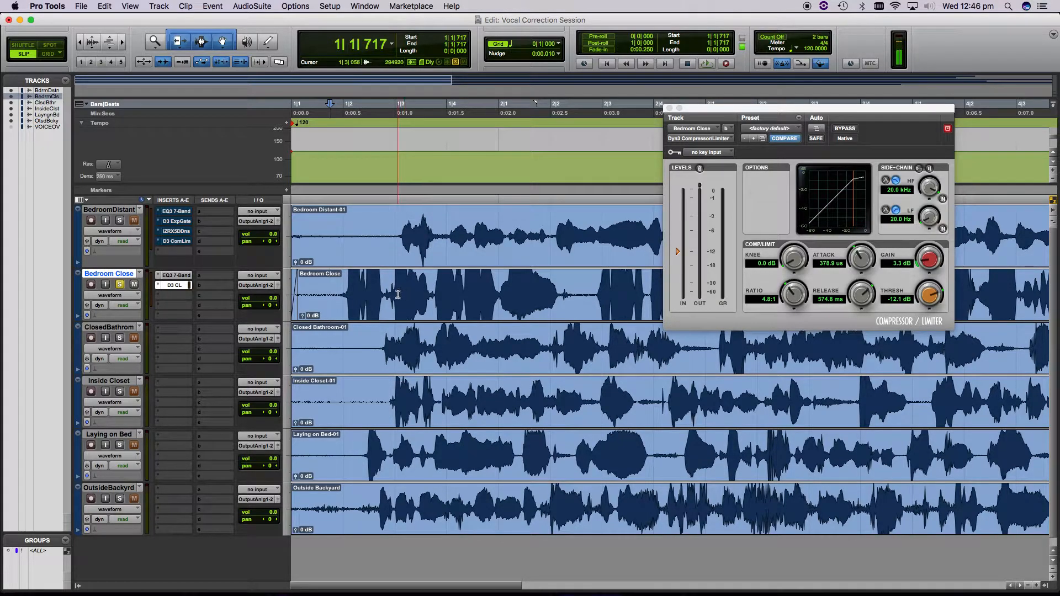
left_click(321, 293)
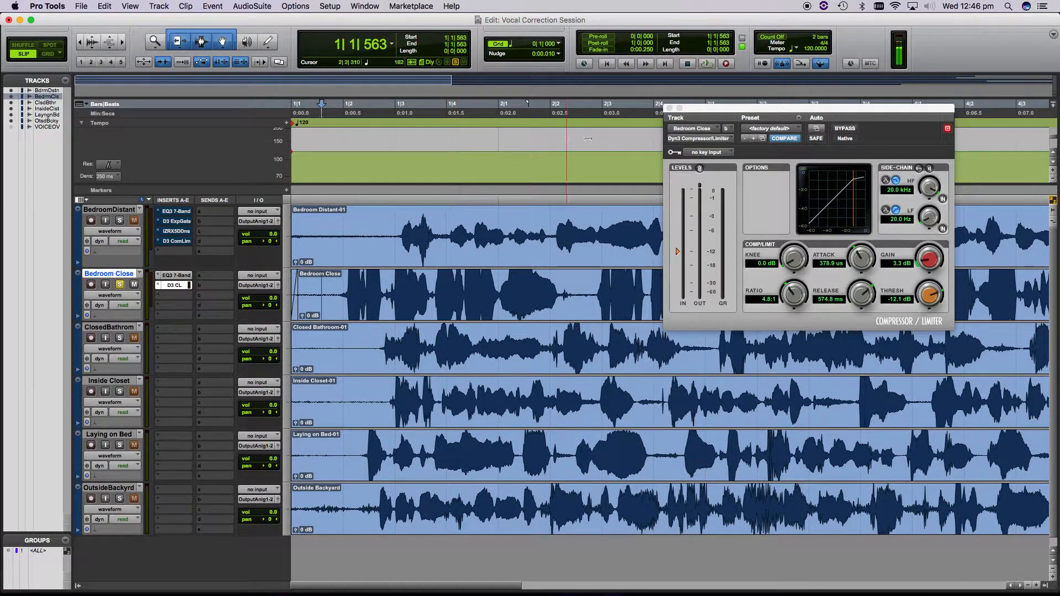
left_click(670, 109)
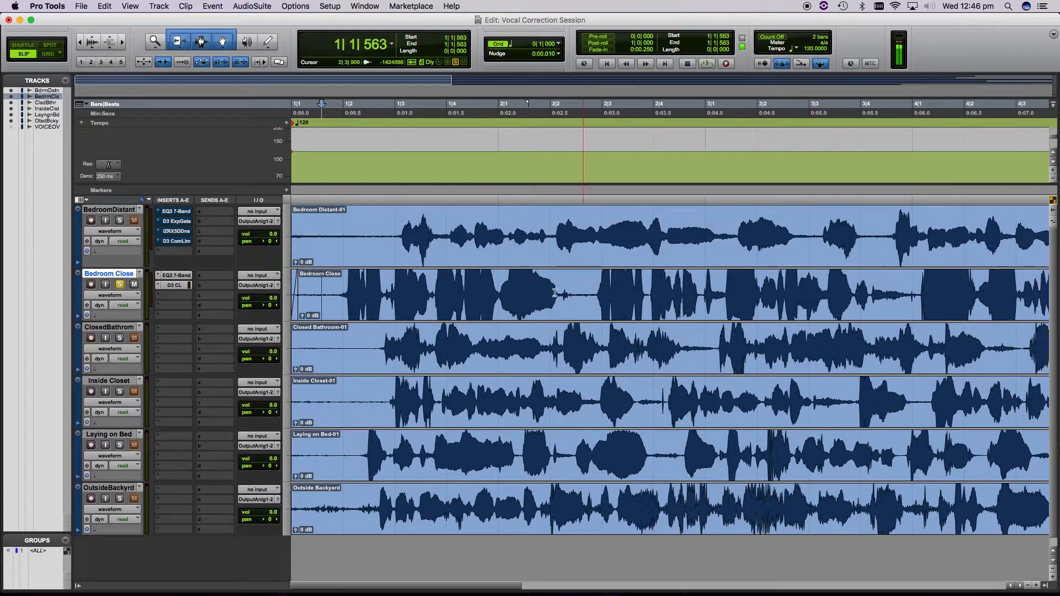
Play Bedroom Close from 1|1|768 into bar 6 with the whole clip in view, and stop.
left_click(332, 293)
key("space")
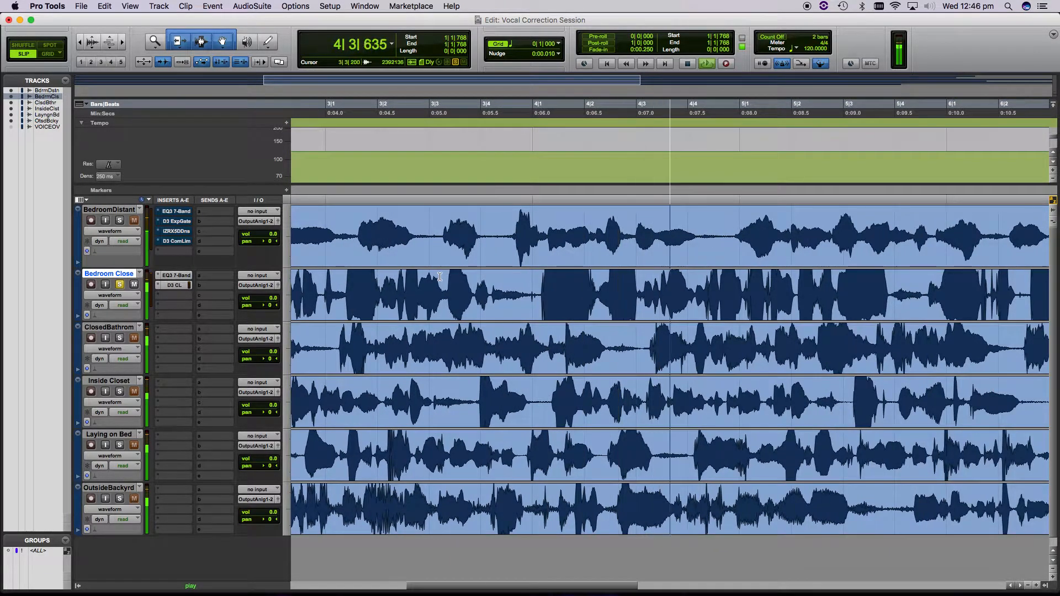
key("r")
key("r")
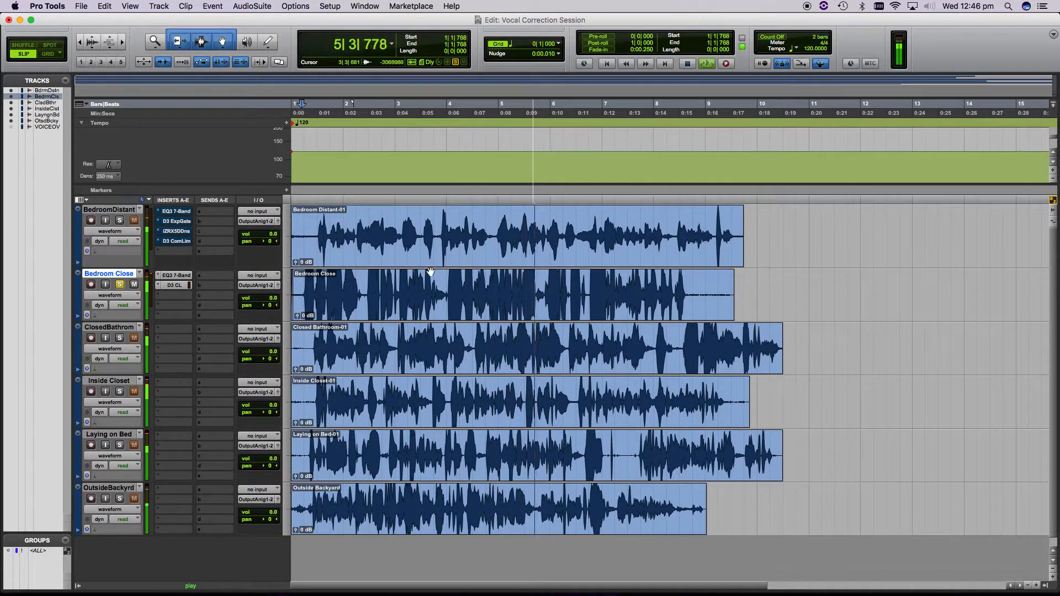
key("space")
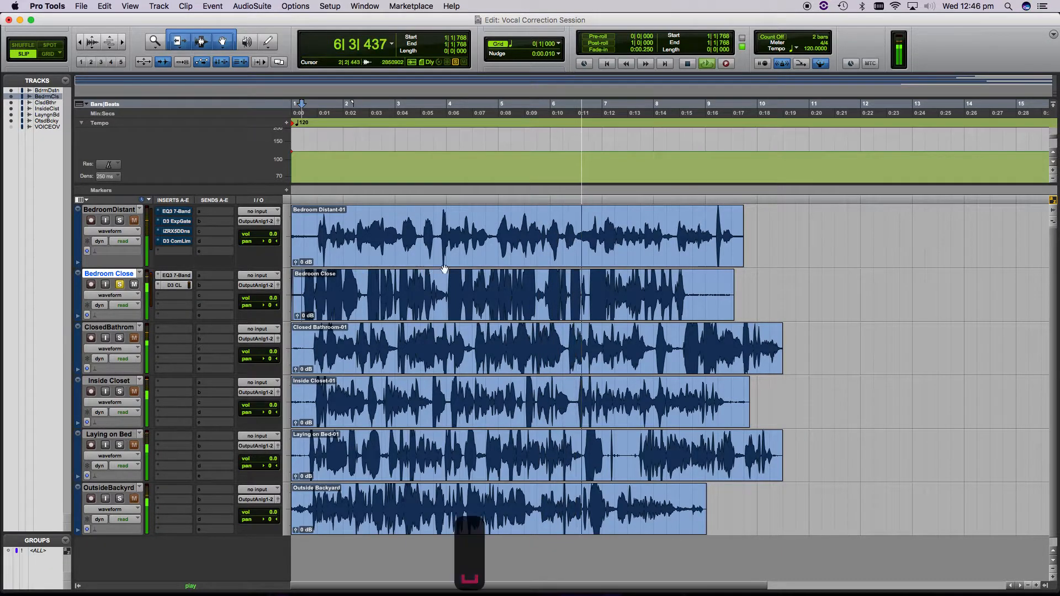
Locate the mouth noise near 6|1|650 on Bedroom Close with a reduced waveform height and listen from 5|4|305.
left_click(560, 255)
left_click(562, 278)
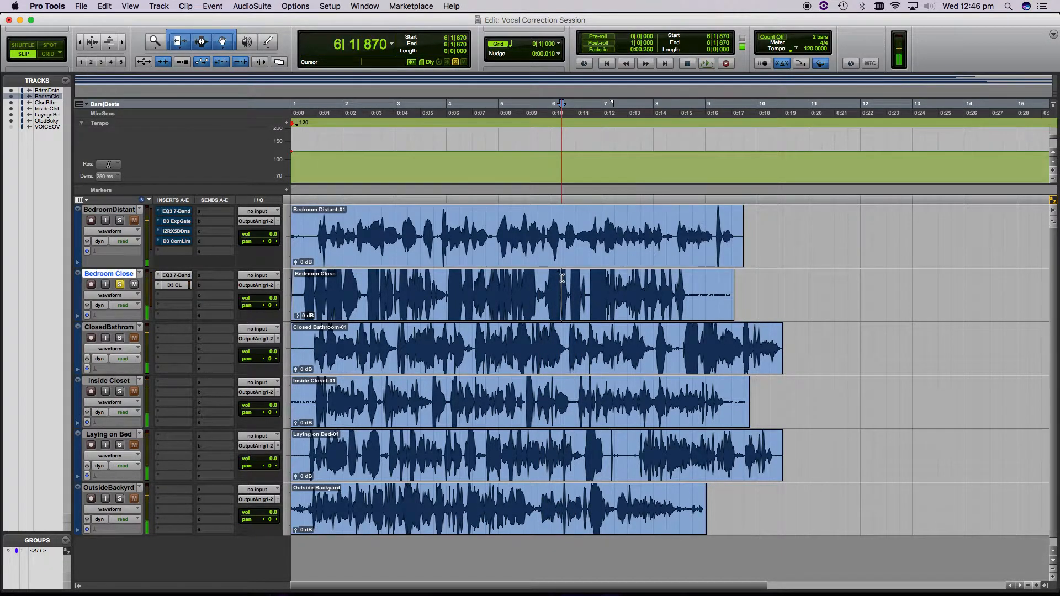
key("t")
key("t")
key("t")
left_click(99, 50)
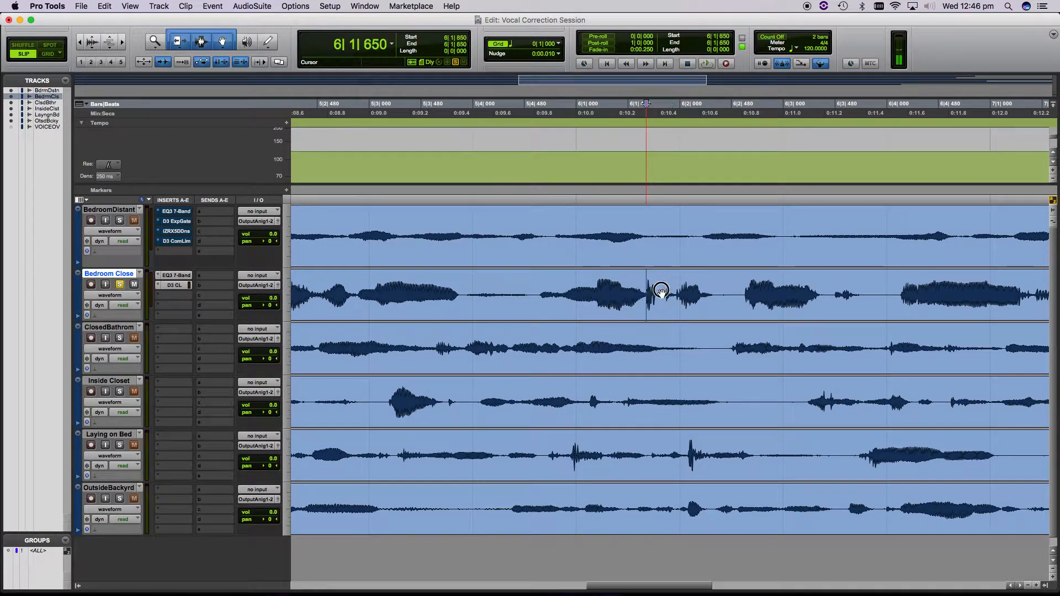
left_click_drag(659, 292, 663, 293)
left_click(504, 301)
left_click(505, 286)
key("space")
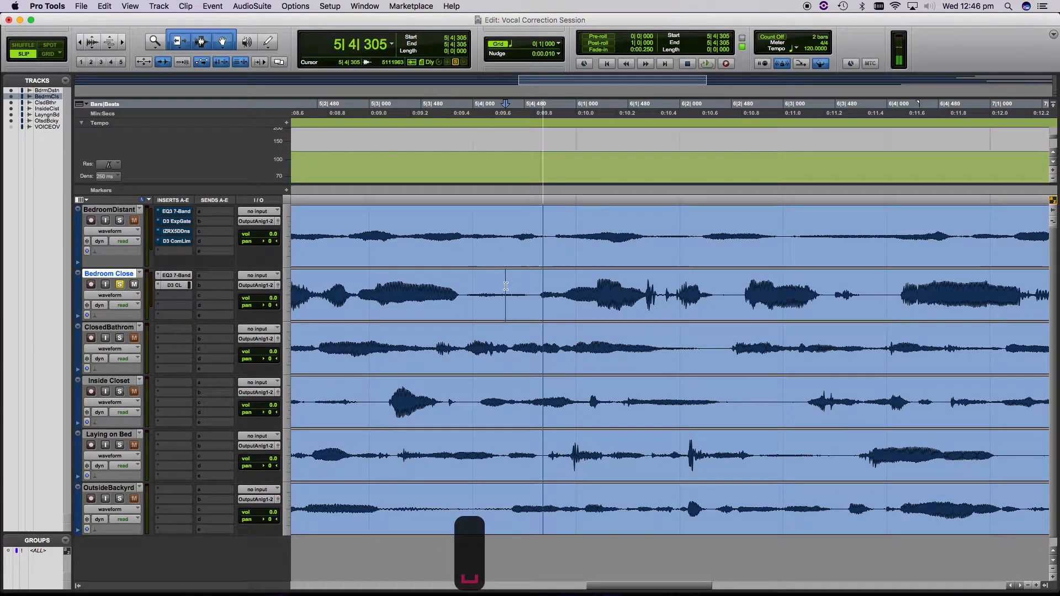
key("space")
Try to remove the mouth noise on Bedroom Close by deleting the range 6|1|650 to 6|1|808.
left_click(659, 292)
left_click(659, 293)
key("t")
key("t")
key("t")
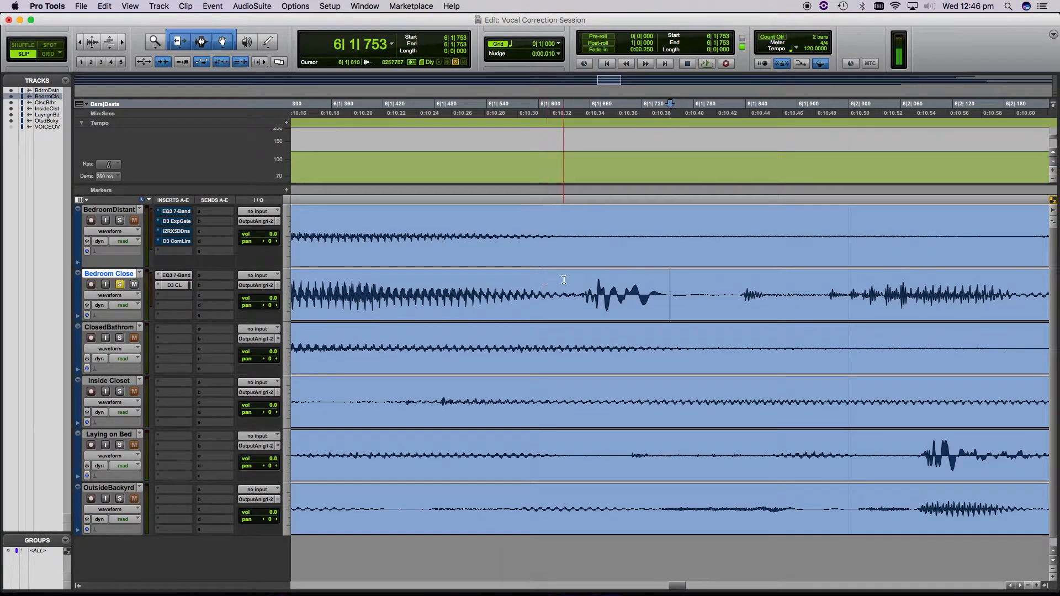
left_click_drag(582, 284, 718, 286)
key("BackSpace")
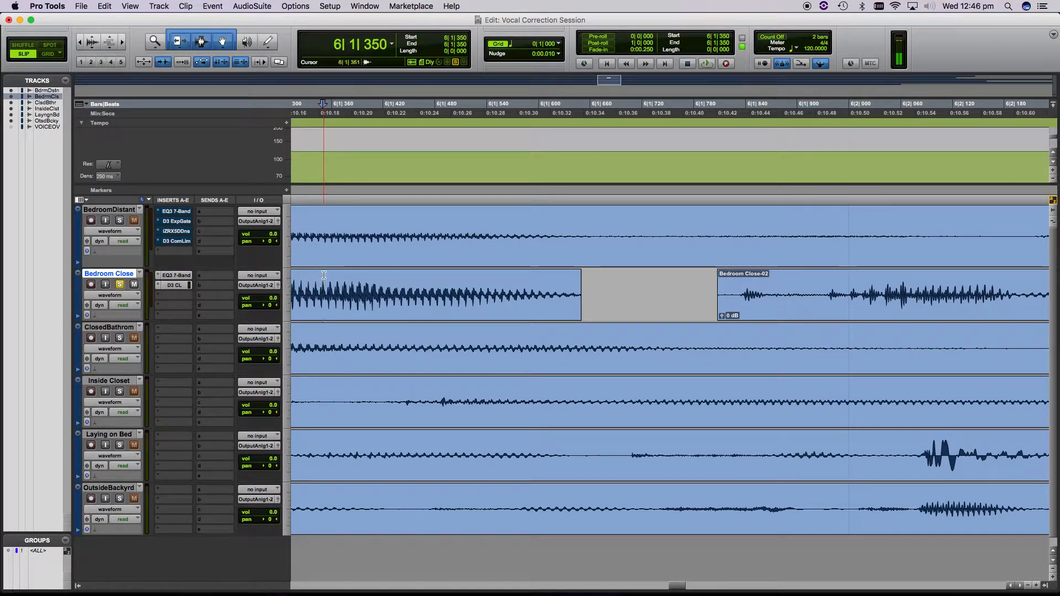
Listen across the gap in Bedroom Close from 5|4|599 and undo the deletion.
key("r")
key("r")
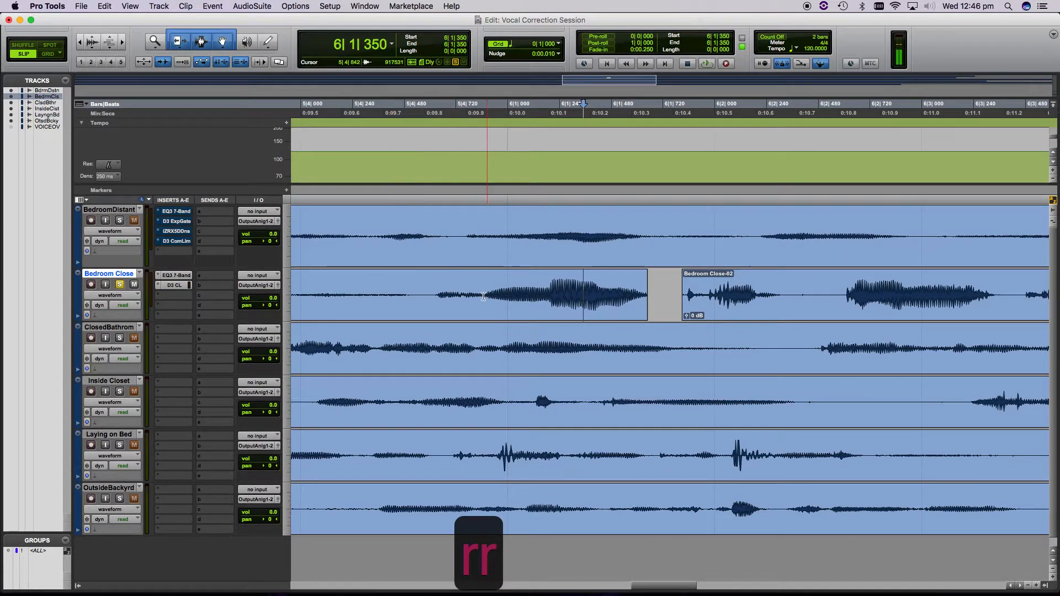
left_click(429, 291)
key("space")
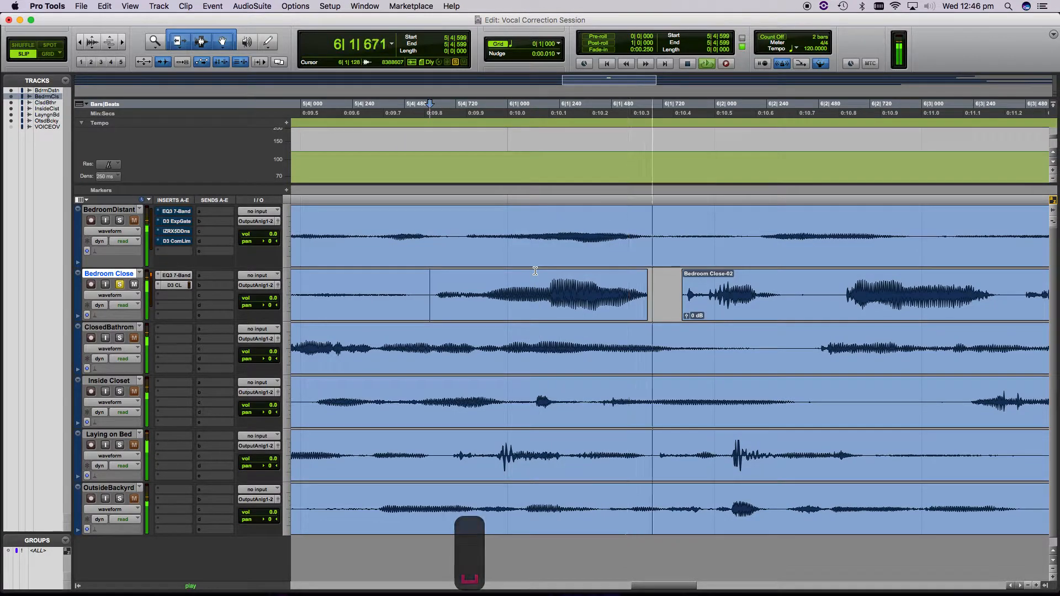
key("space")
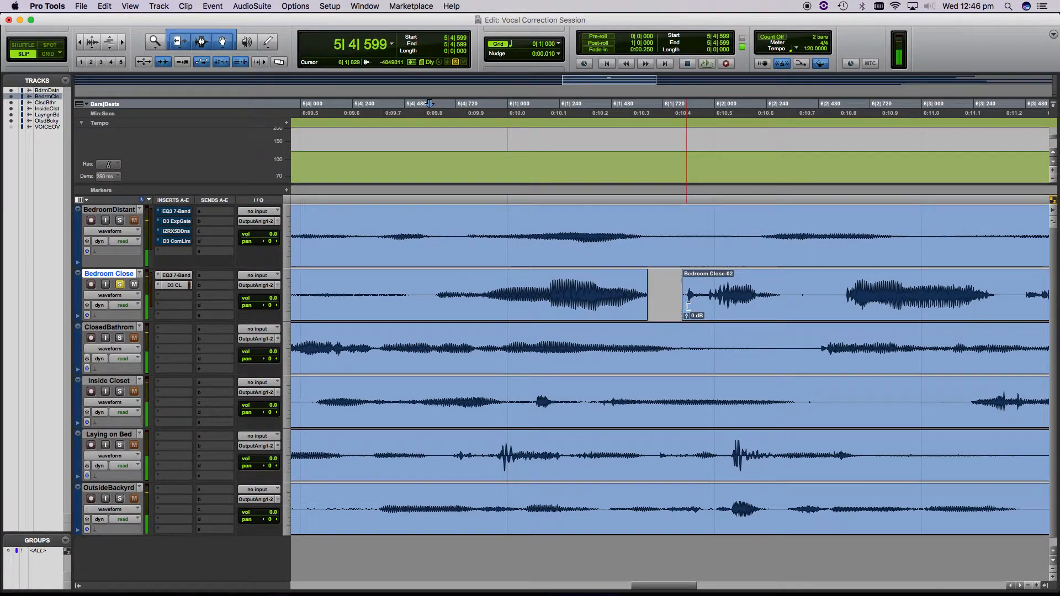
key("super+z")
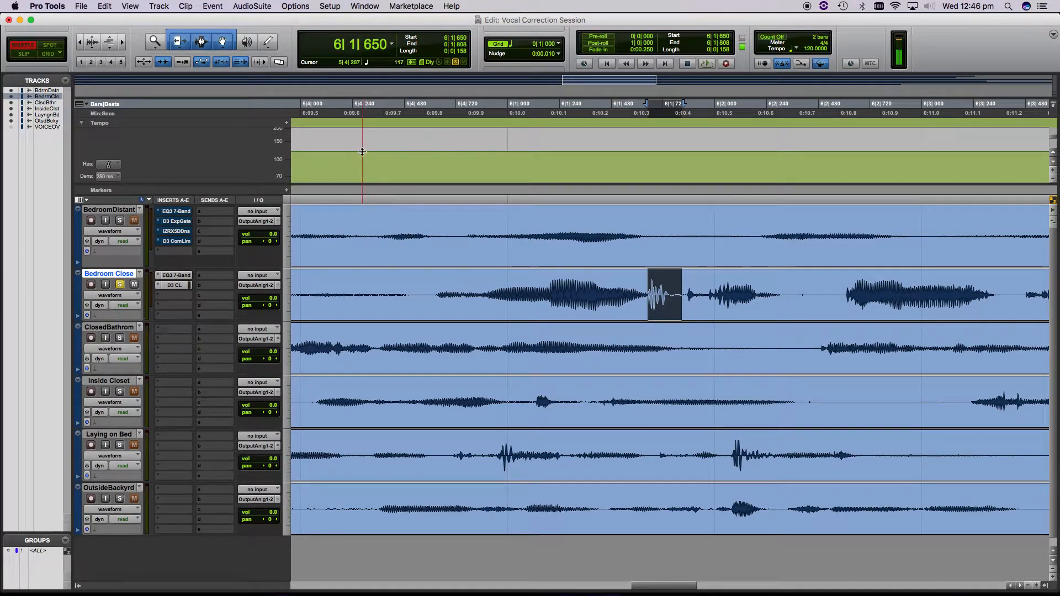
Try deleting the selected mouth noise in Shuffle mode, listen from 5|4|266, and undo the deletion.
key("BackSpace")
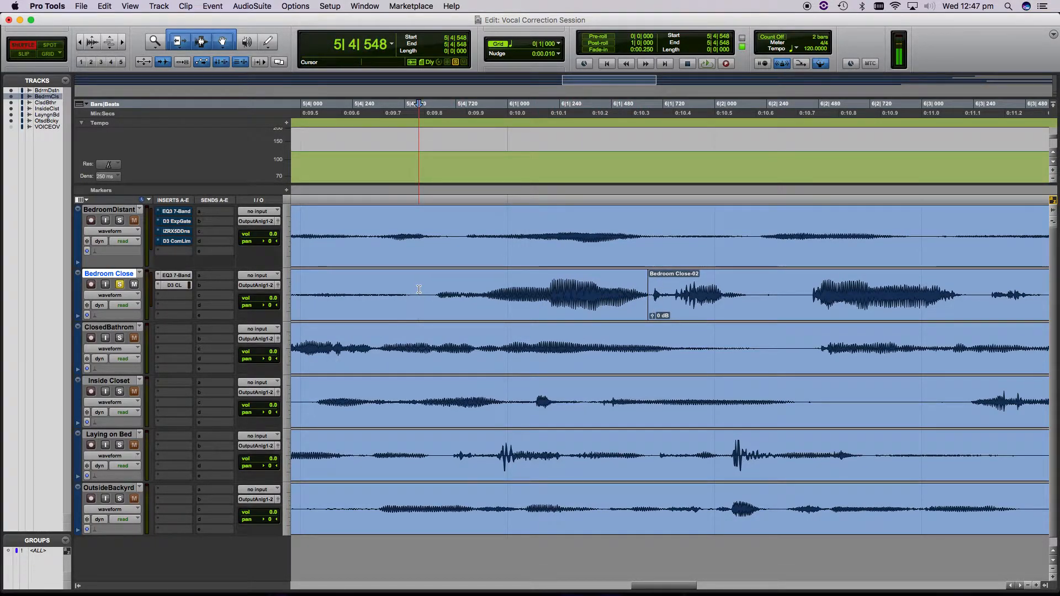
key("space")
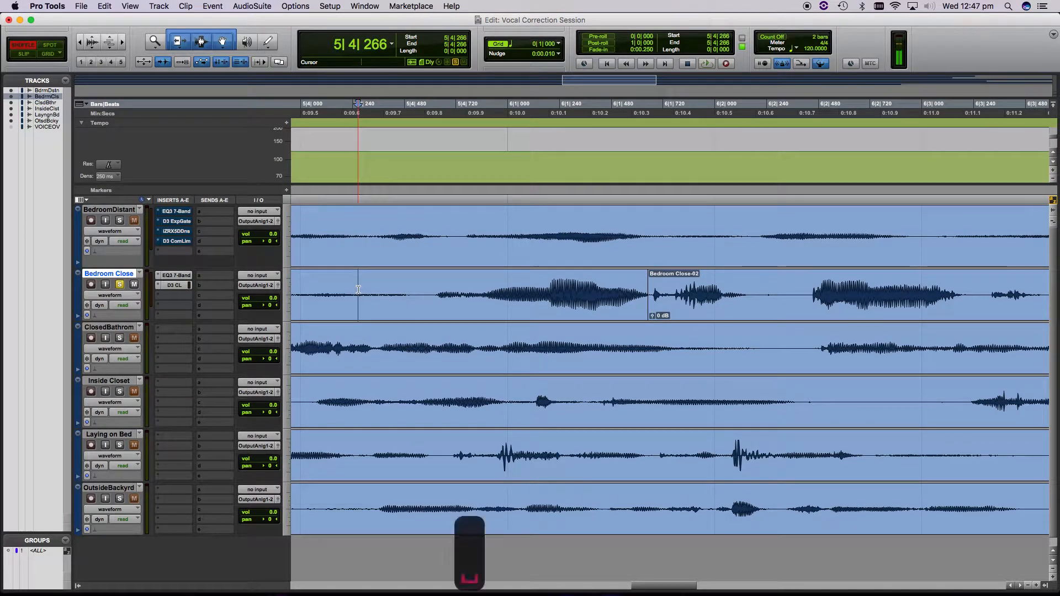
key("space")
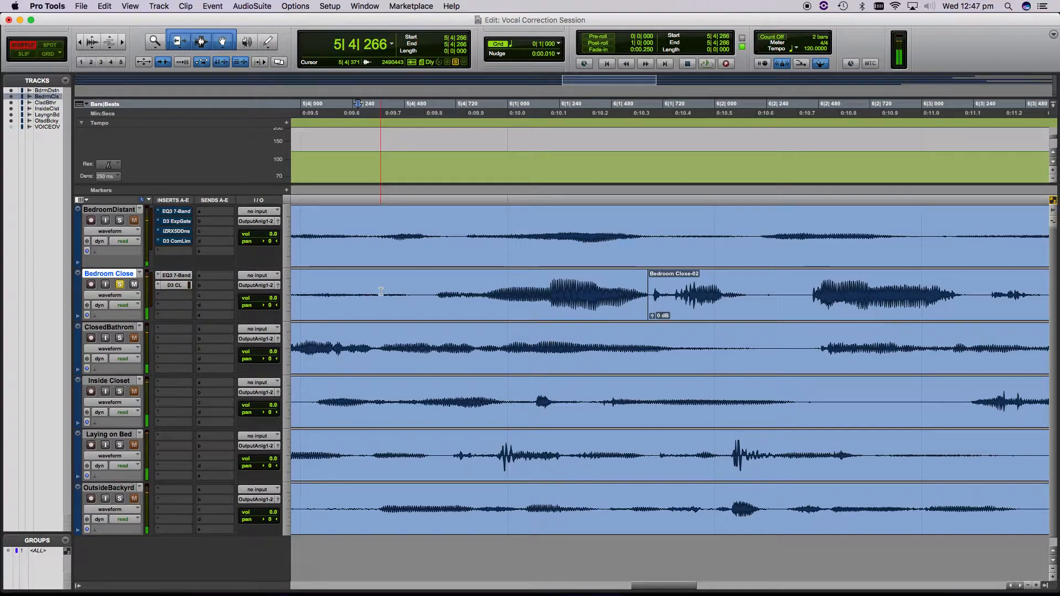
key("super+z")
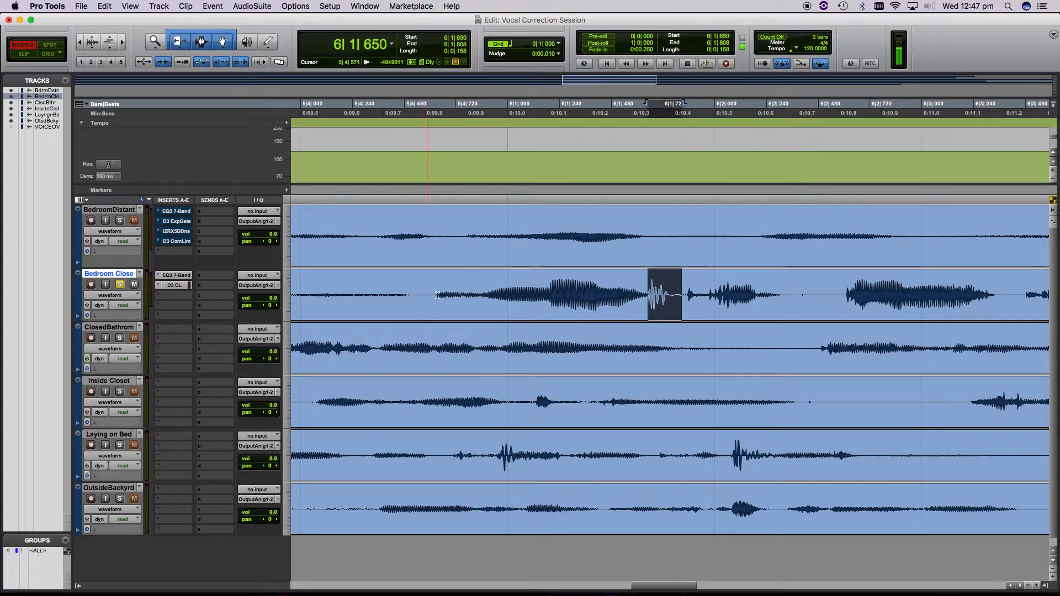
Copy the quiet room tone from 6|2|366 to 6|2|532 on Bedroom Close and select the mouth noise from 6|1|640 to 6|1|796.
left_click_drag(794, 293, 829, 287)
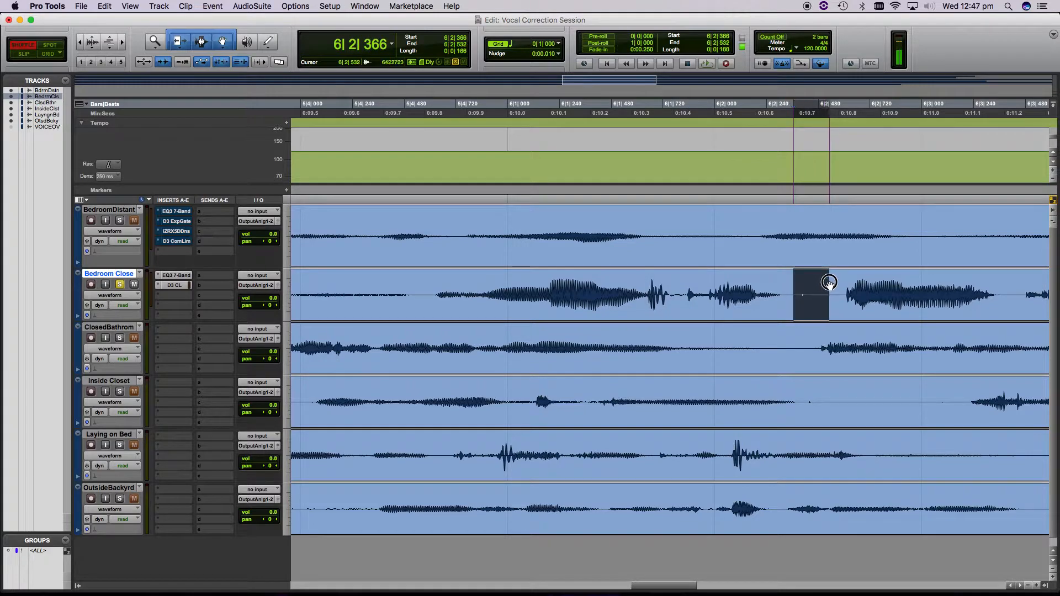
key("super+c")
left_click_drag(678, 295, 646, 296)
key("BackSpace")
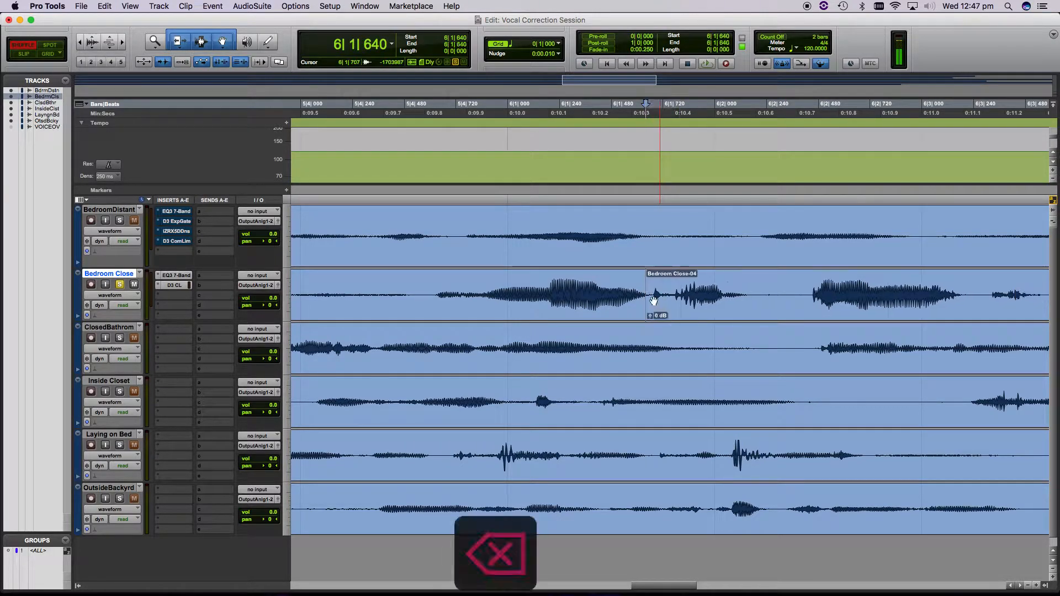
left_click(649, 287)
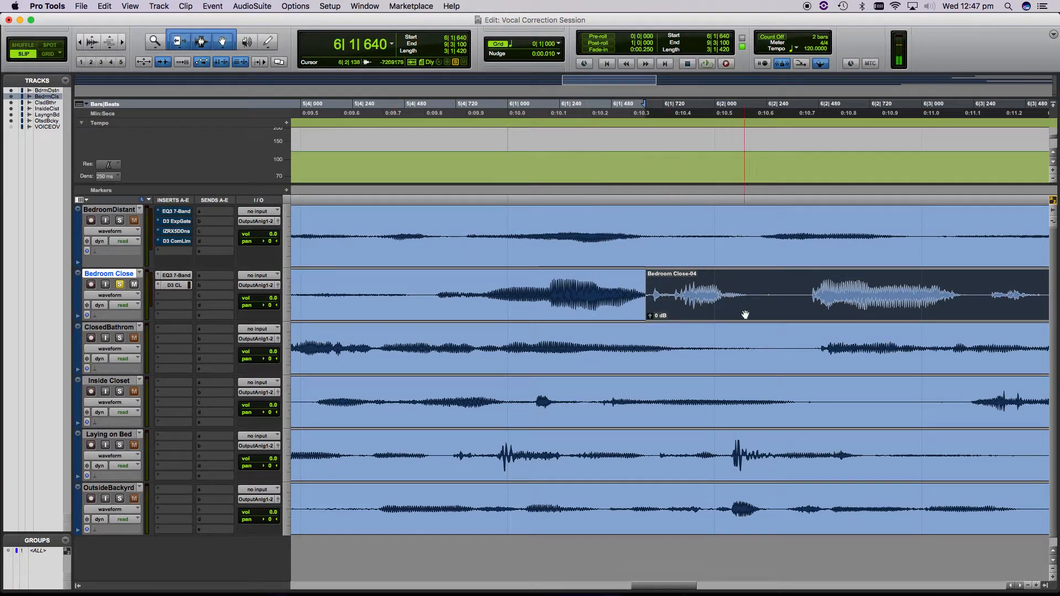
key("super+z")
key("super+z")
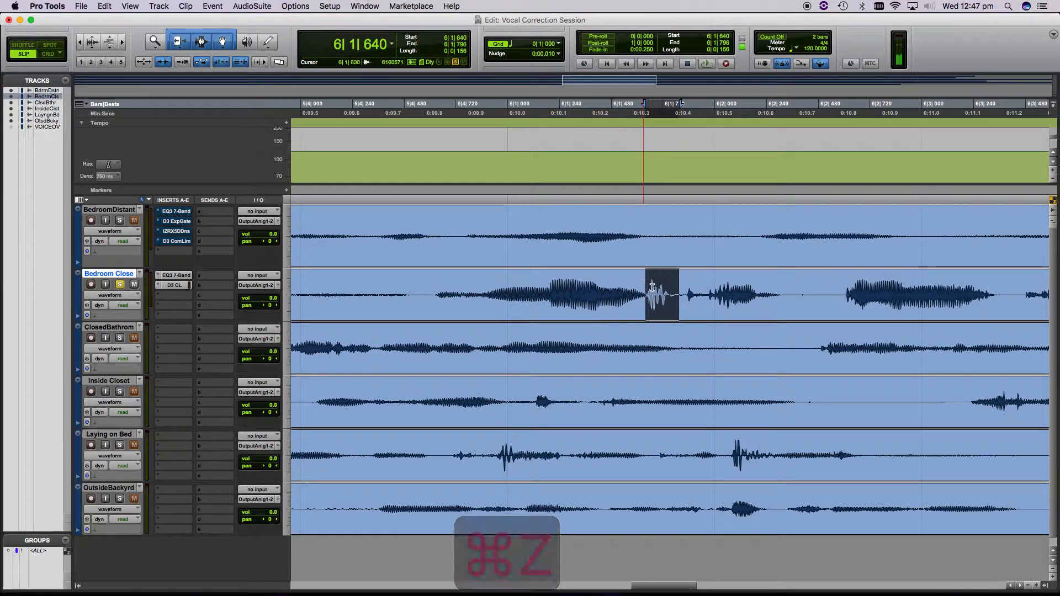
Paste the copied room tone over the selected mouth noise in Slip mode and play Bedroom Close from 5|4|274.
key("super+v")
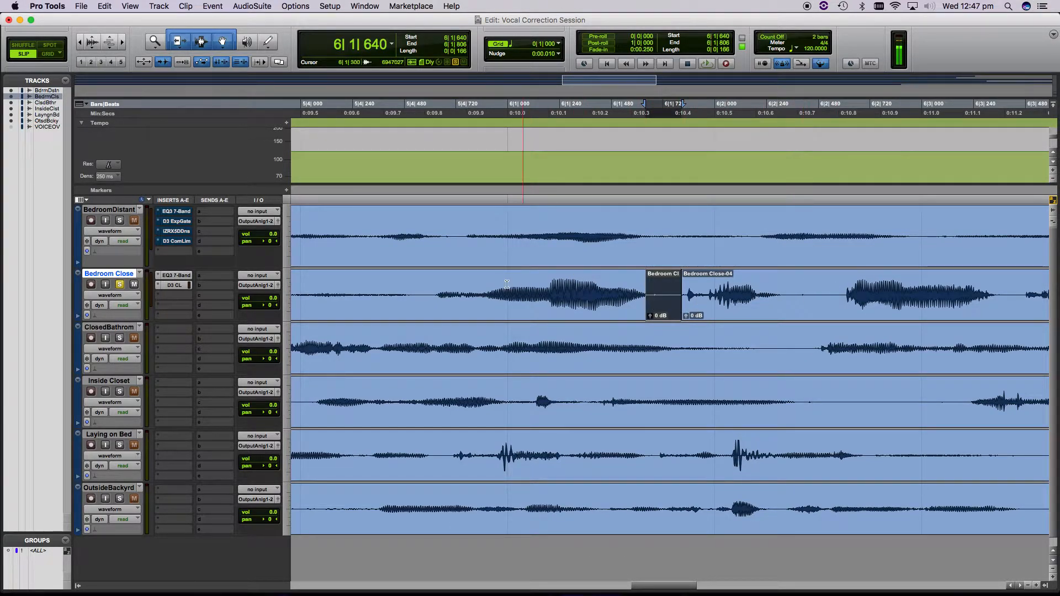
left_click(393, 280)
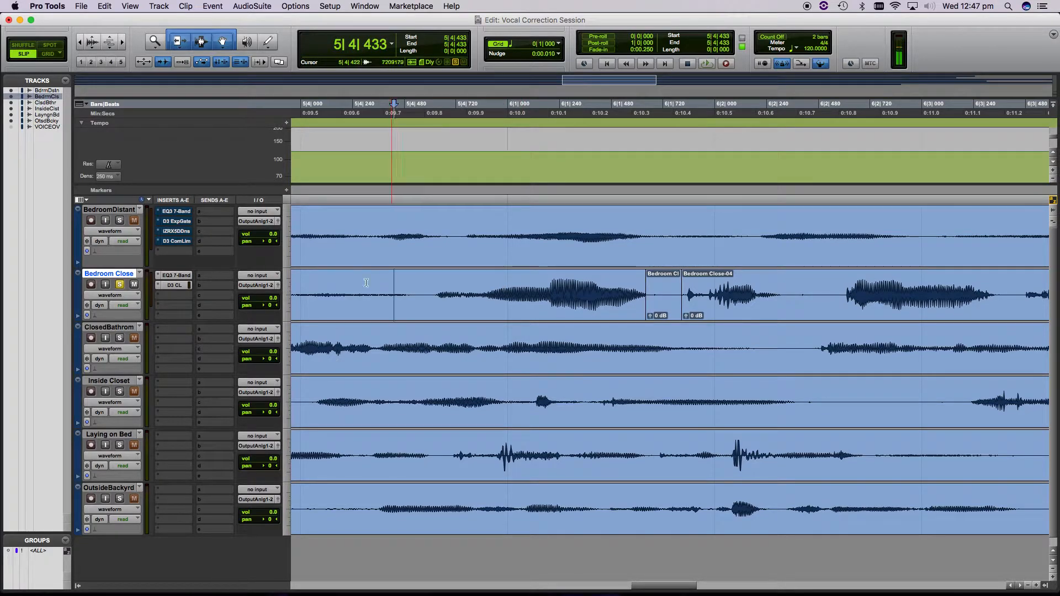
left_click(366, 283)
key("space")
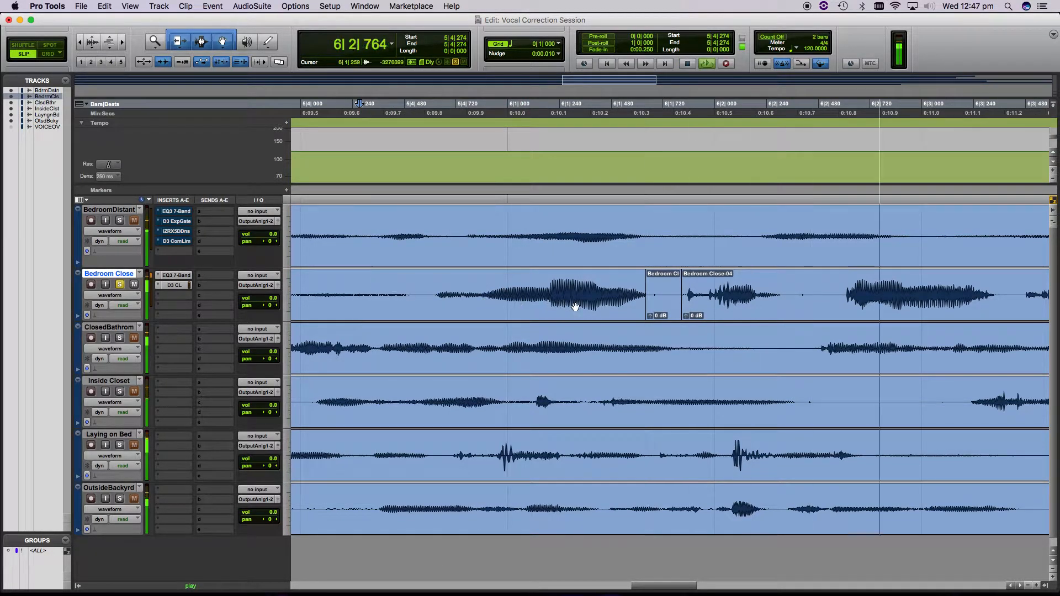
key("r")
key("r")
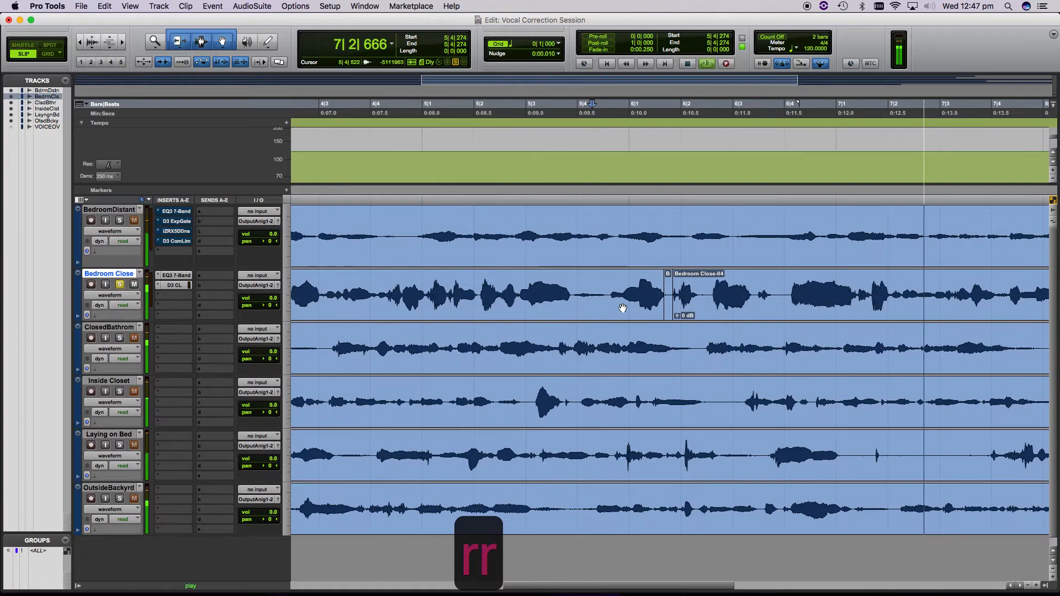
Add crossfades across the edit points between 5|4|653 and 6|2|064 on the Bedroom Close track.
key("space")
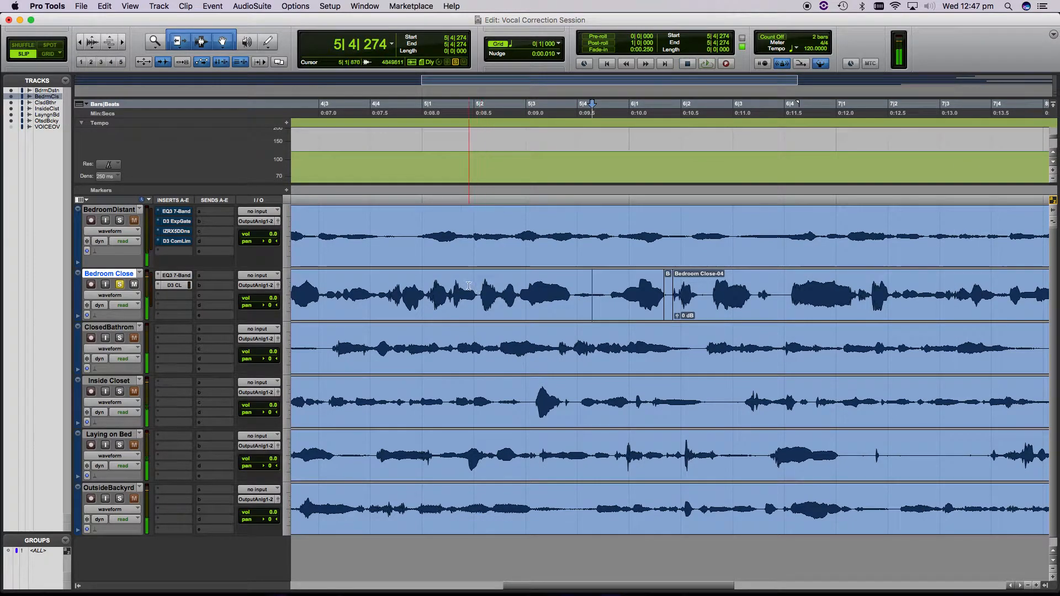
key("space")
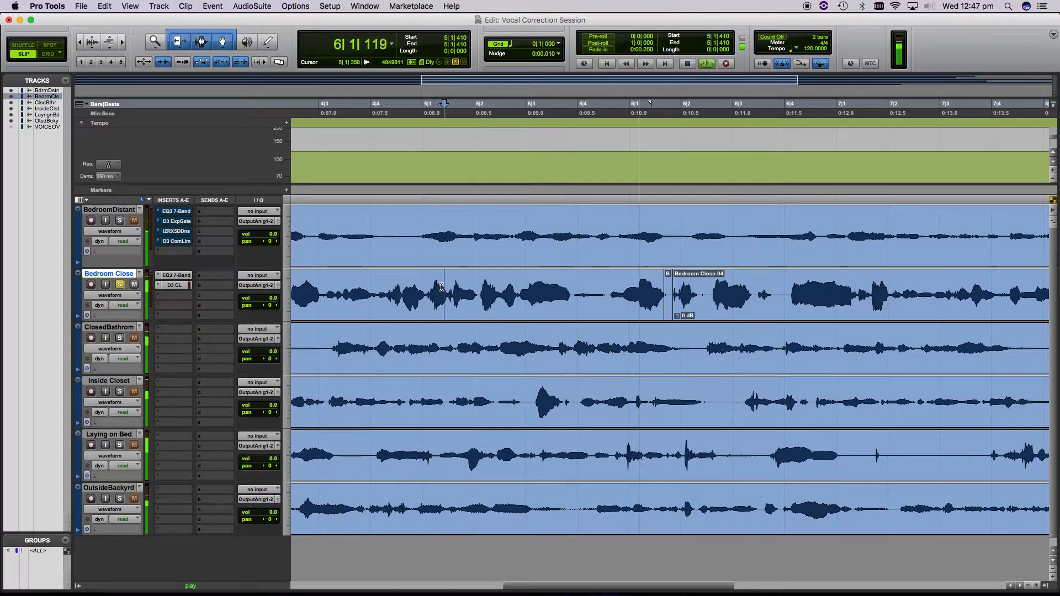
key("space")
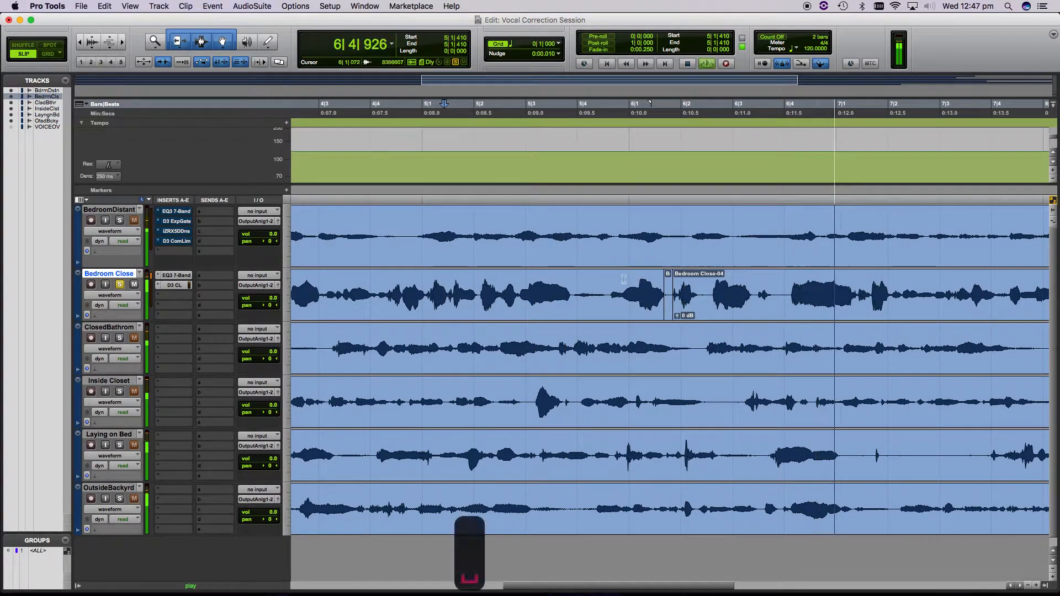
left_click_drag(612, 287, 685, 287)
key("f")
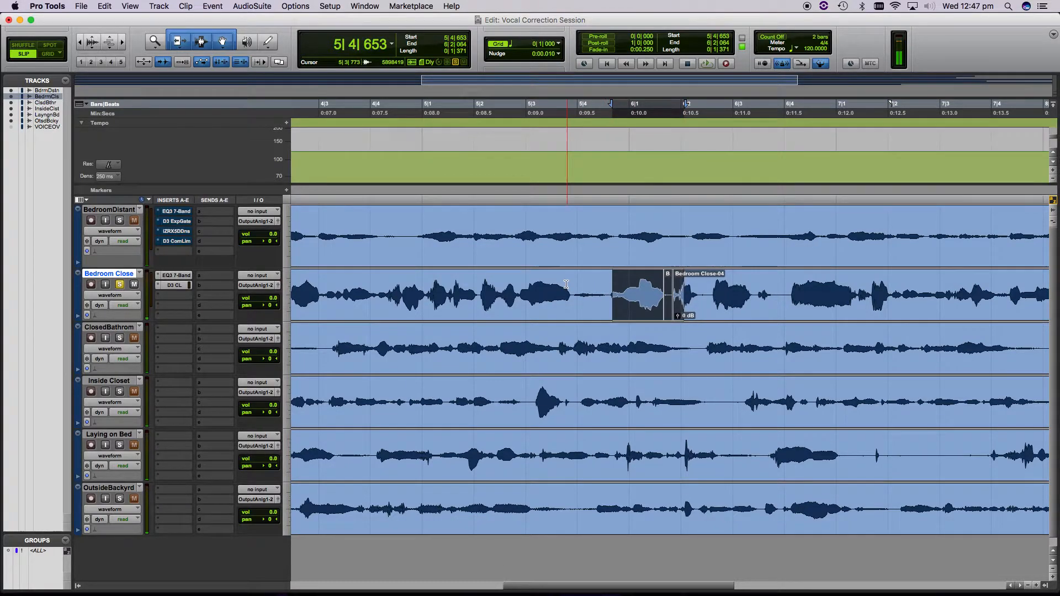
Play the Bedroom Close track from 5|3|753 to check the crossfaded edit.
left_click(566, 285)
key("space")
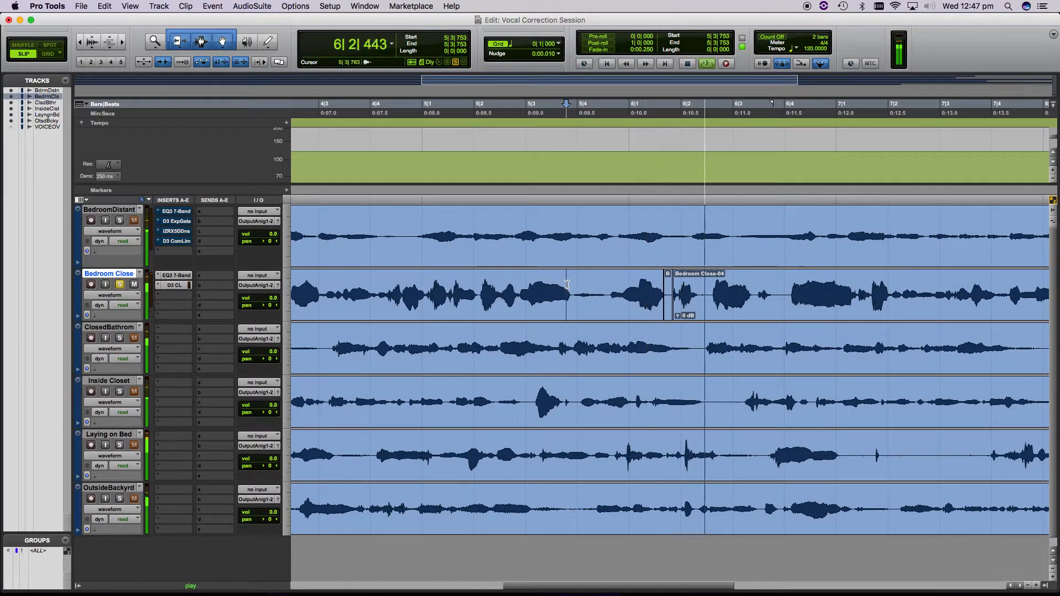
key("space")
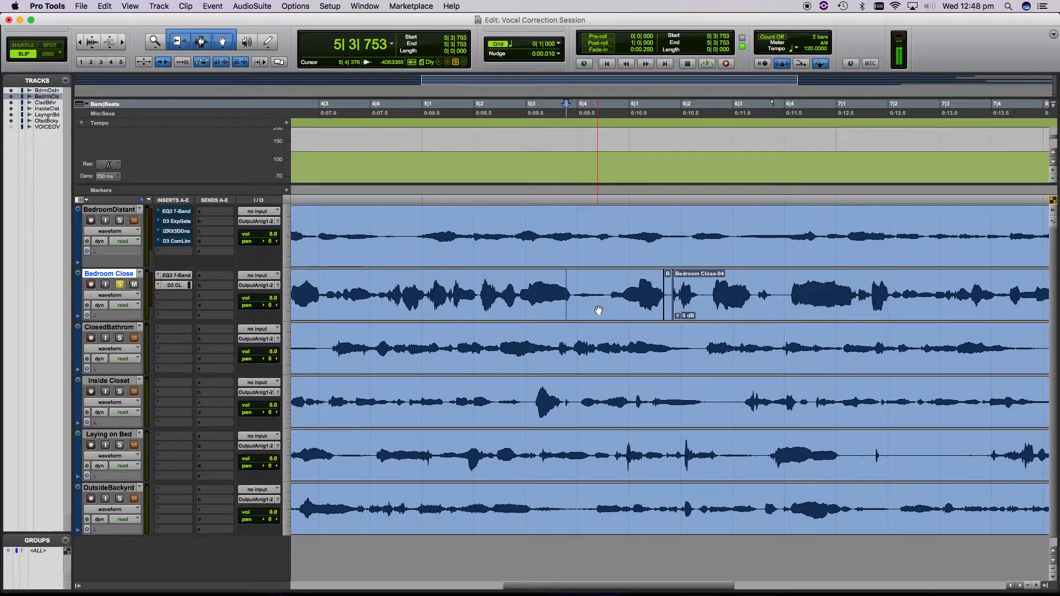
Play the Bedroom Close track from 3|4|762 past bar 7 to listen for remaining unwanted sounds.
scroll(603, 313, "left", 10)
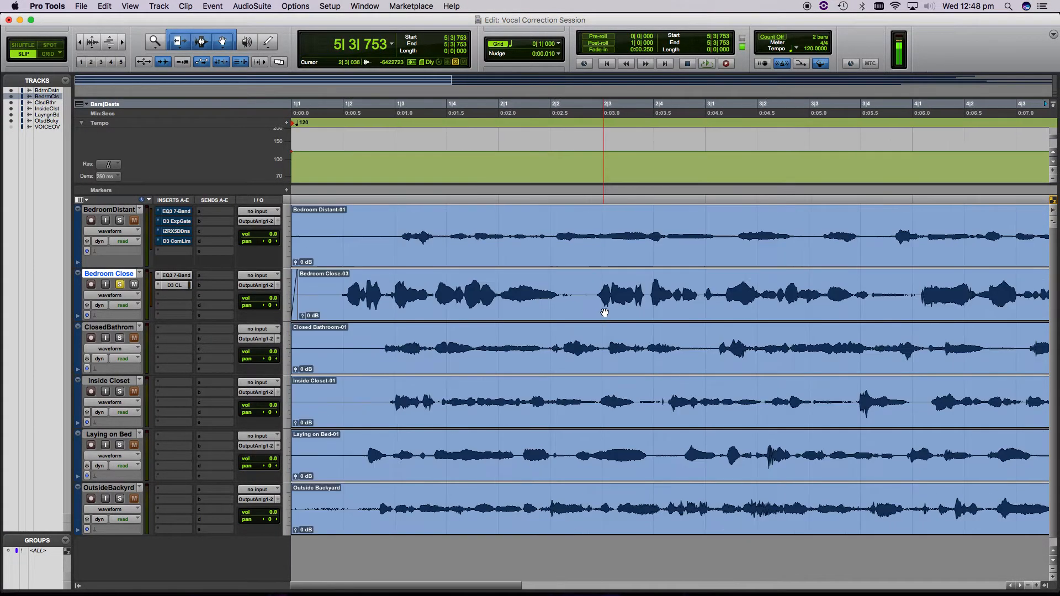
scroll(399, 286, "right", 10)
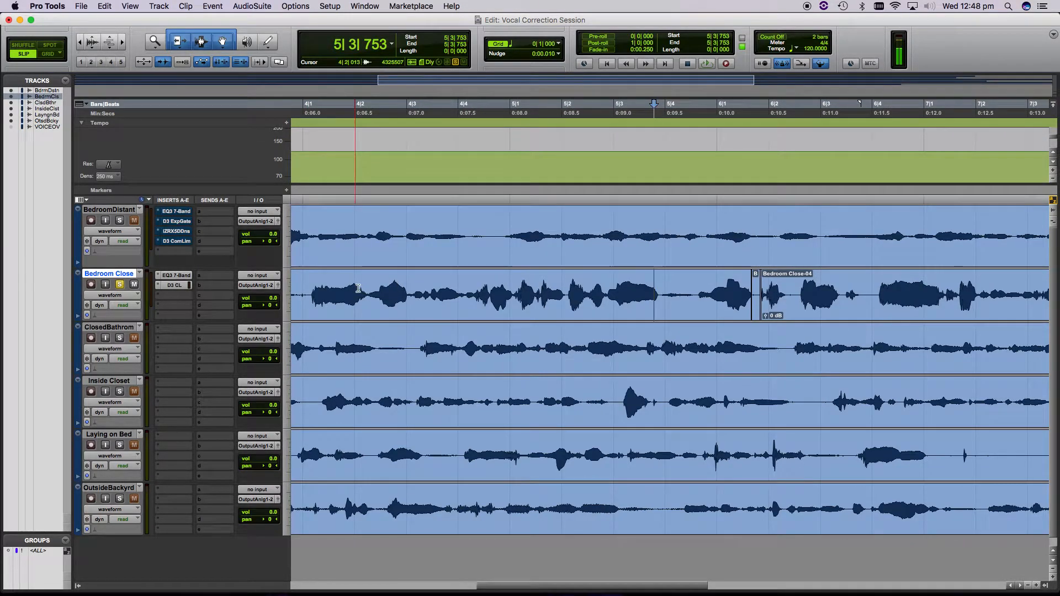
scroll(357, 289, "left", 1)
left_click(336, 288)
key("t")
key("t")
key("t")
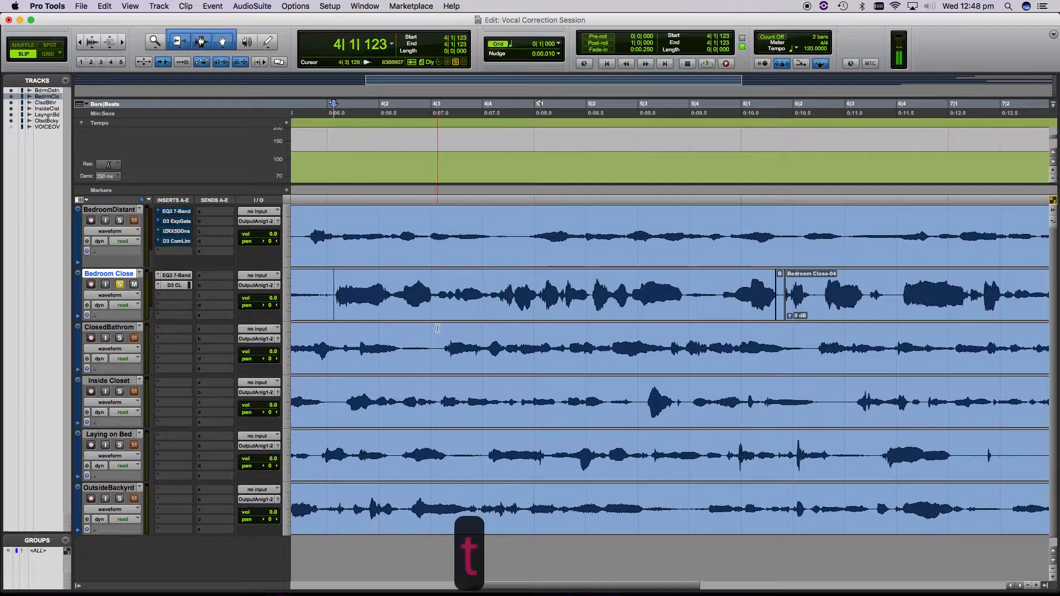
left_click(532, 277)
key("space")
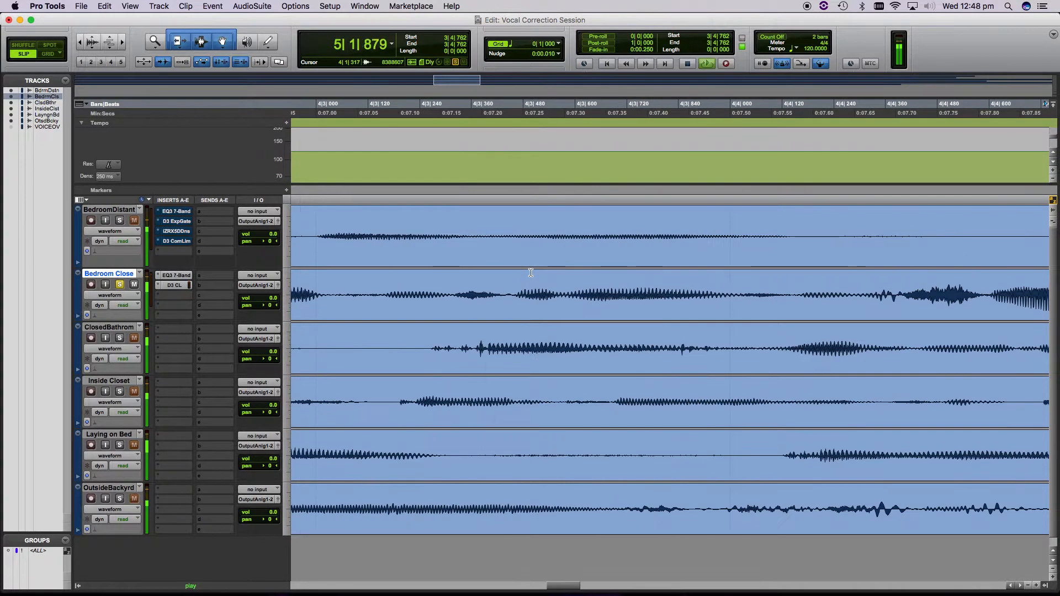
key("r")
key("r")
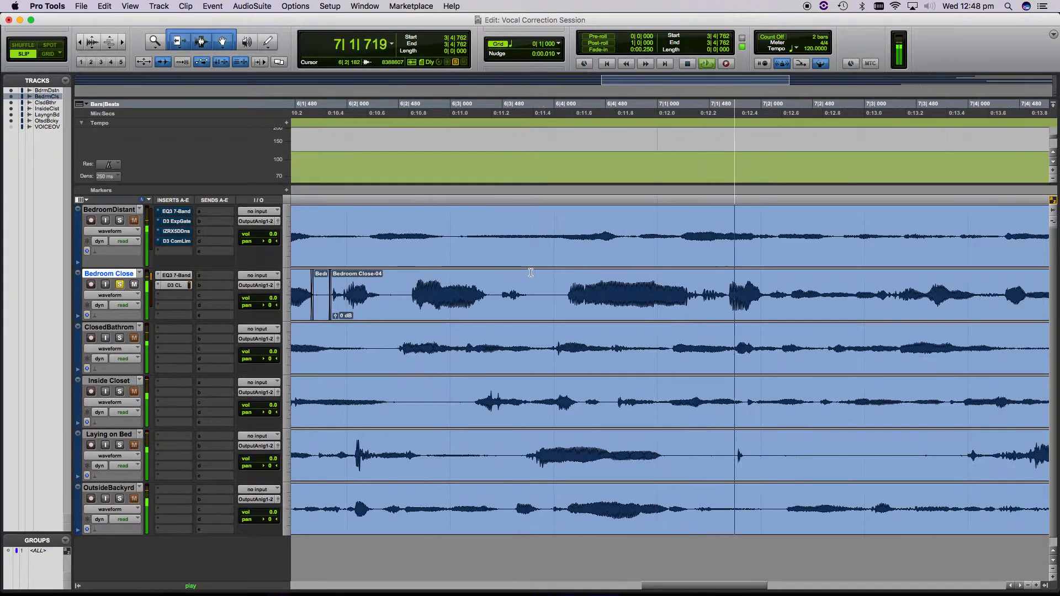
key("space")
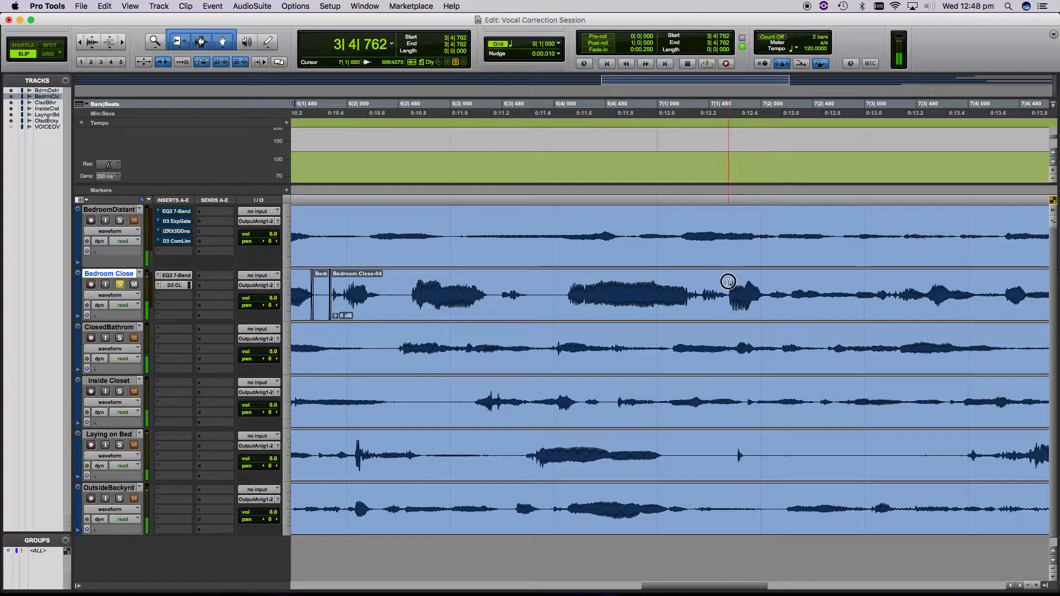
Audition the short sound between 7|1|660 and 7|2|013 on the Bedroom Close track.
left_click_drag(729, 282, 755, 280)
key("space")
key("space")
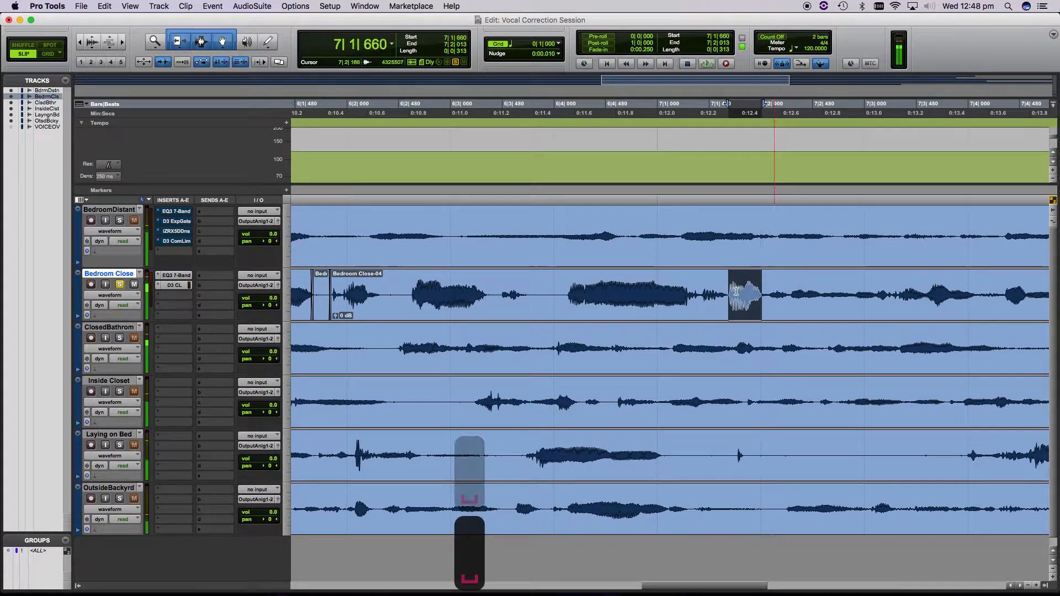
Audition the quiet sound between 7|1|394 and 7|1|660 on the Bedroom Close track several times, dismissing any playback error.
left_click_drag(701, 286, 728, 288)
key("space")
key("space")
key("space")
key("space")
key("space")
key("space")
key("space")
key("space")
key("space")
key("space")
key("space")
key("space")
key("space")
key("space")
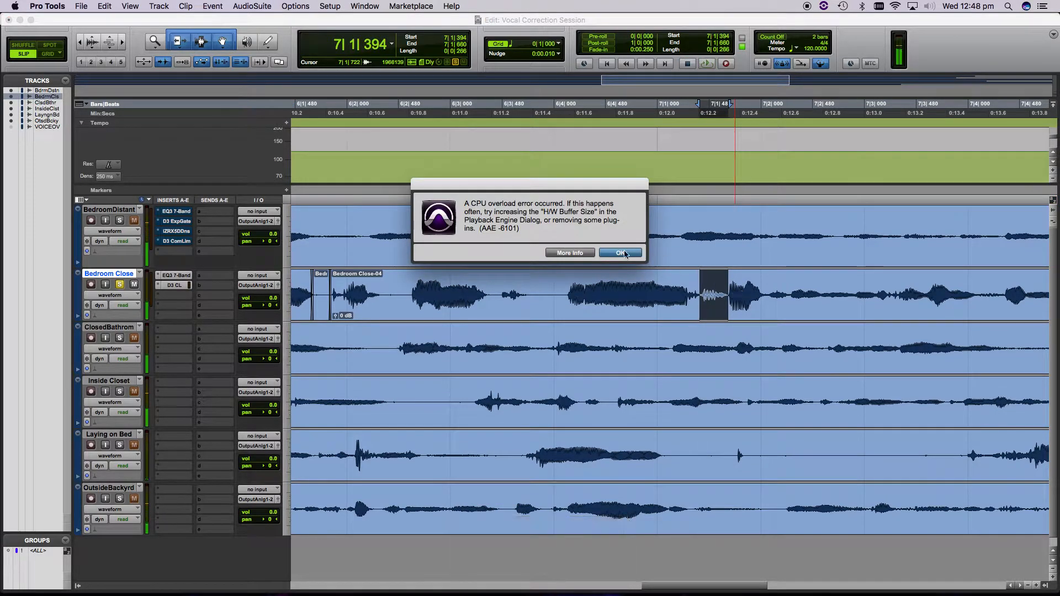
left_click(622, 253)
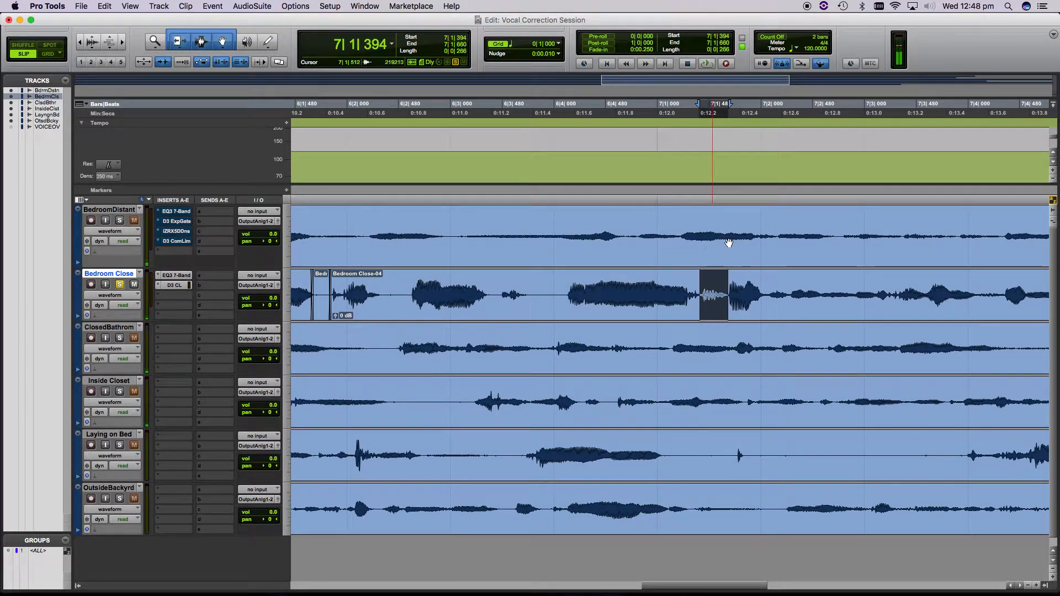
Copy the silent section from 6|3|778 to 6|4|059 on Bedroom Close and paste it over the noise at 7|1|389.
left_click_drag(534, 292, 559, 293)
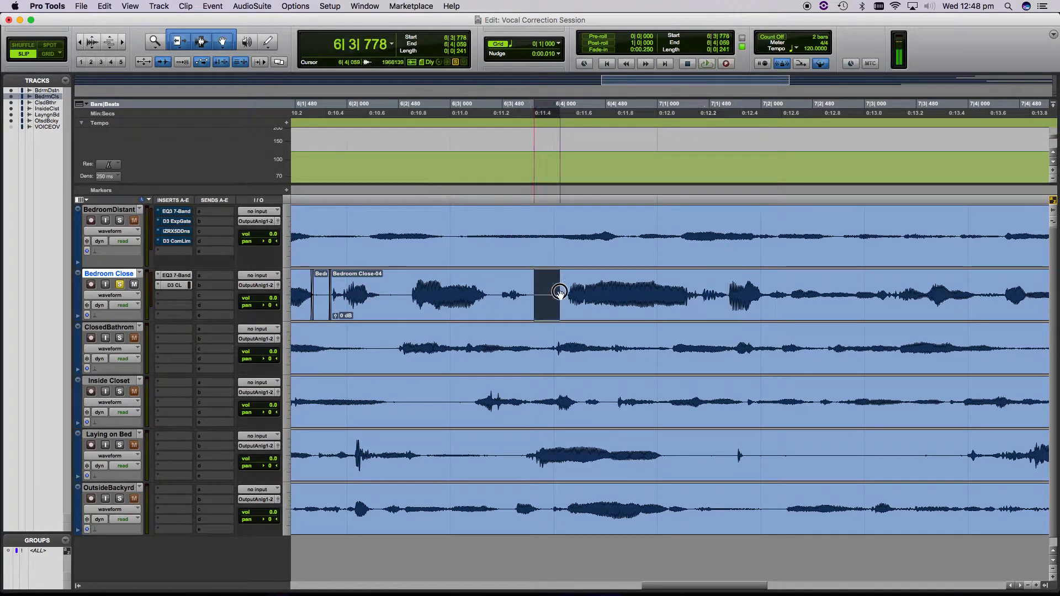
key("super+c")
left_click(699, 288)
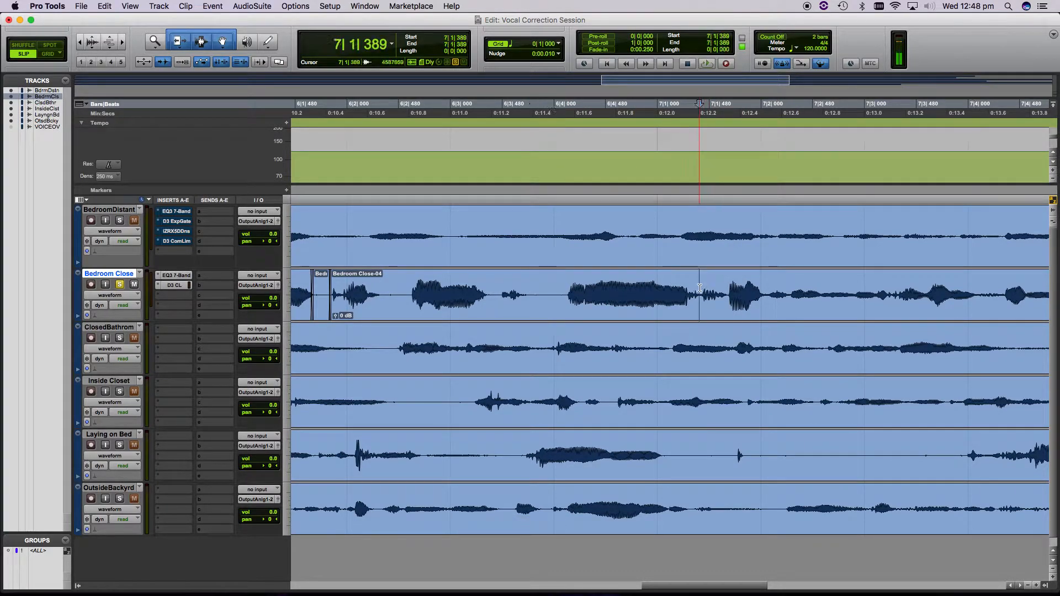
key("super+v")
Play back the patched passage from 6|3|906 and crossfade the pasted clip's edges between 7|1|282 and 7|1|681.
left_click(548, 283)
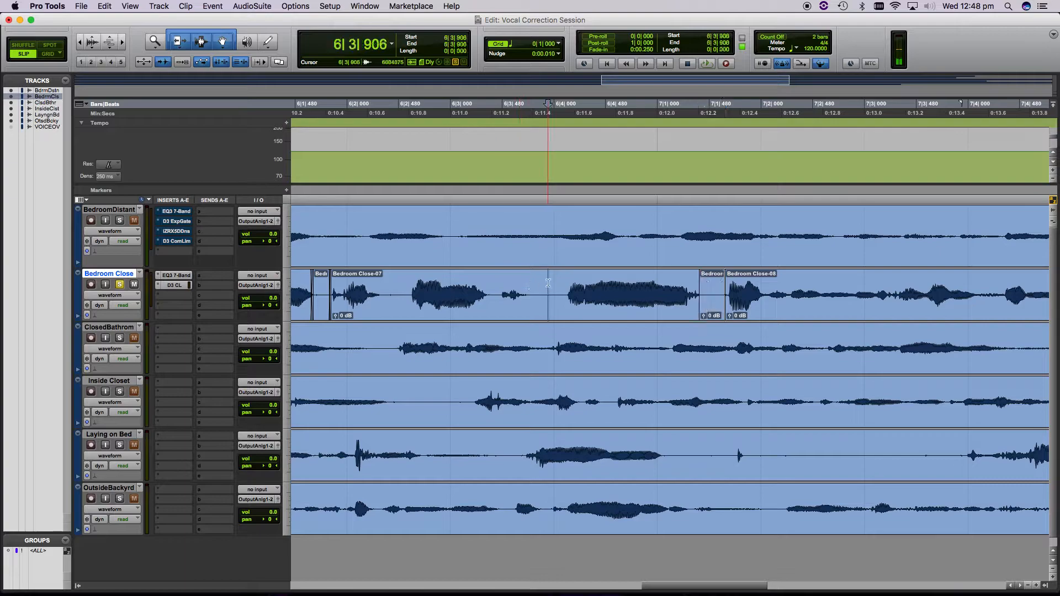
key("space")
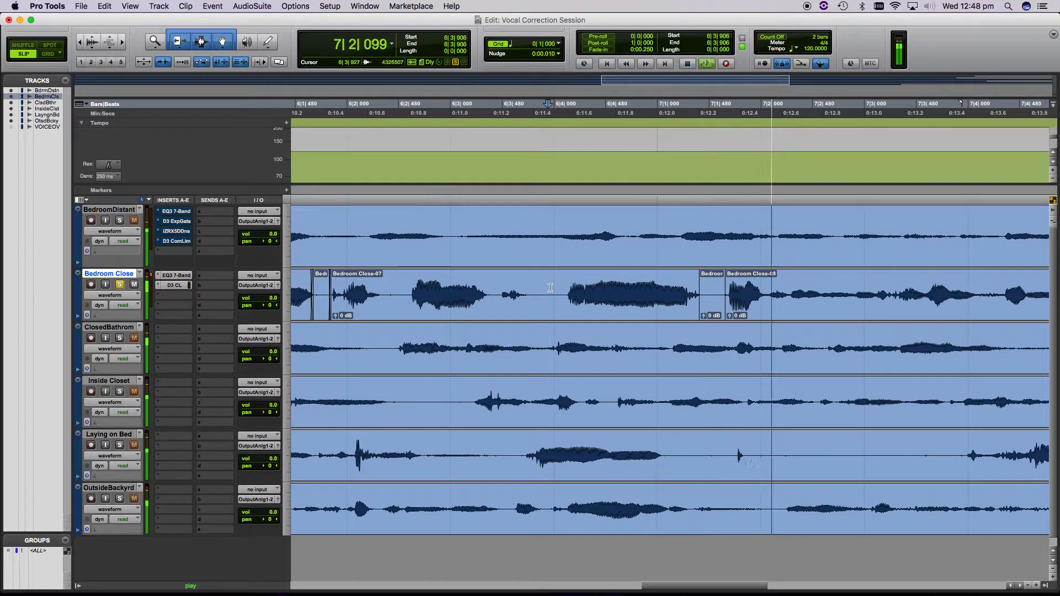
key("space")
left_click_drag(688, 291, 730, 292)
key("f")
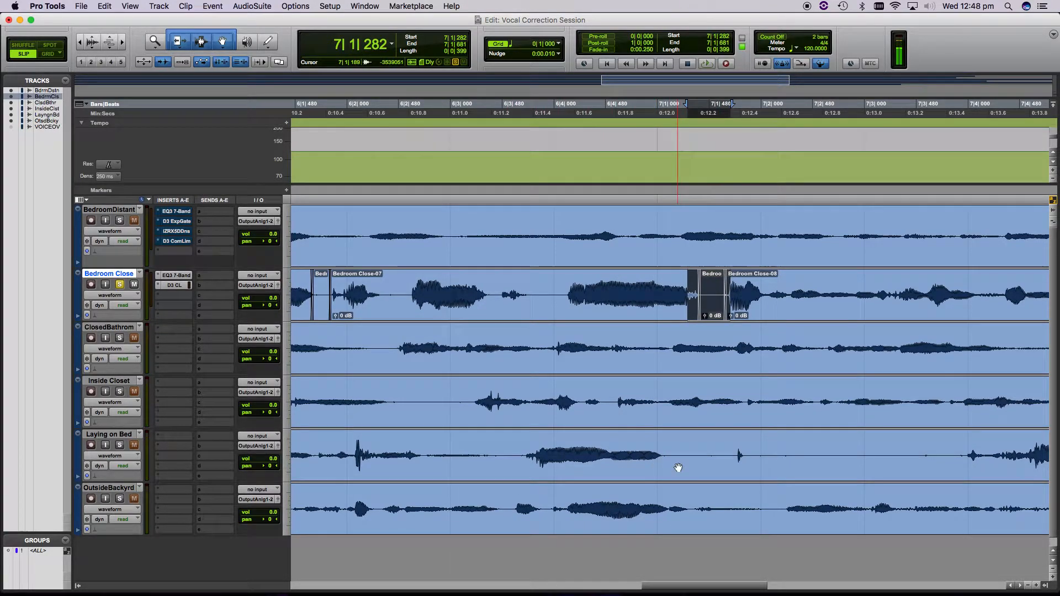
Play the remaining Bedroom Close audio from 7|2|837 through the end of the vocal.
scroll(559, 311, "right", 6)
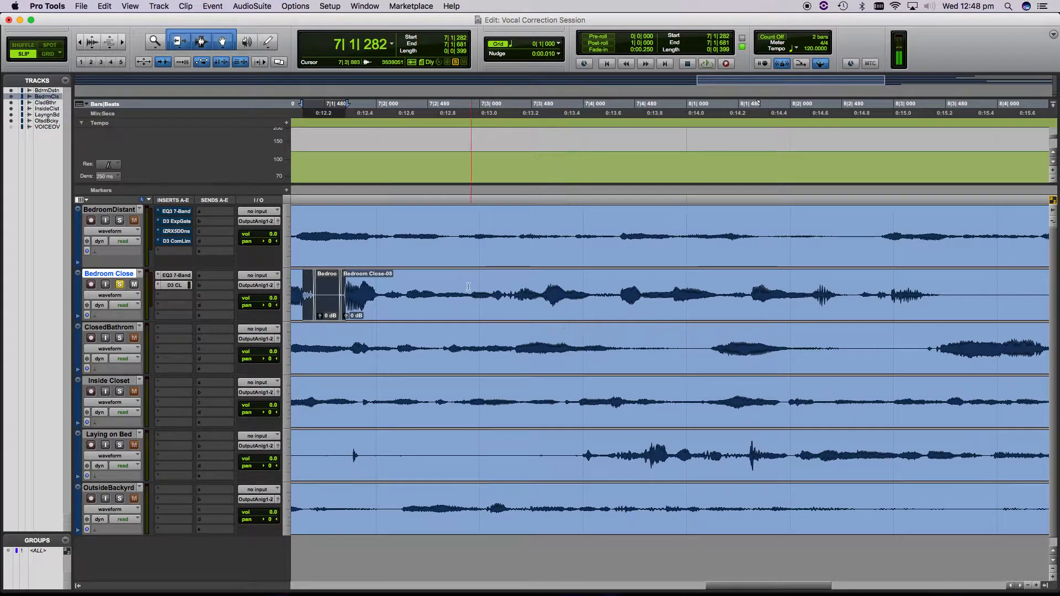
left_click(468, 287)
key("space")
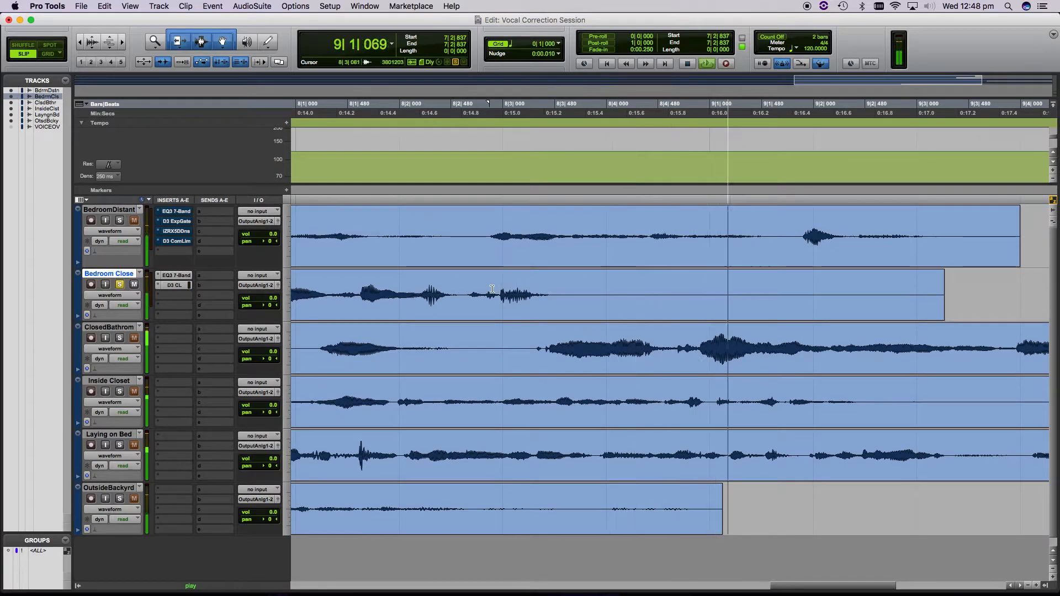
key("space")
Audition the last sound on the Bedroom Close track, starting playback at 8|2|837.
left_click_drag(466, 296, 550, 297)
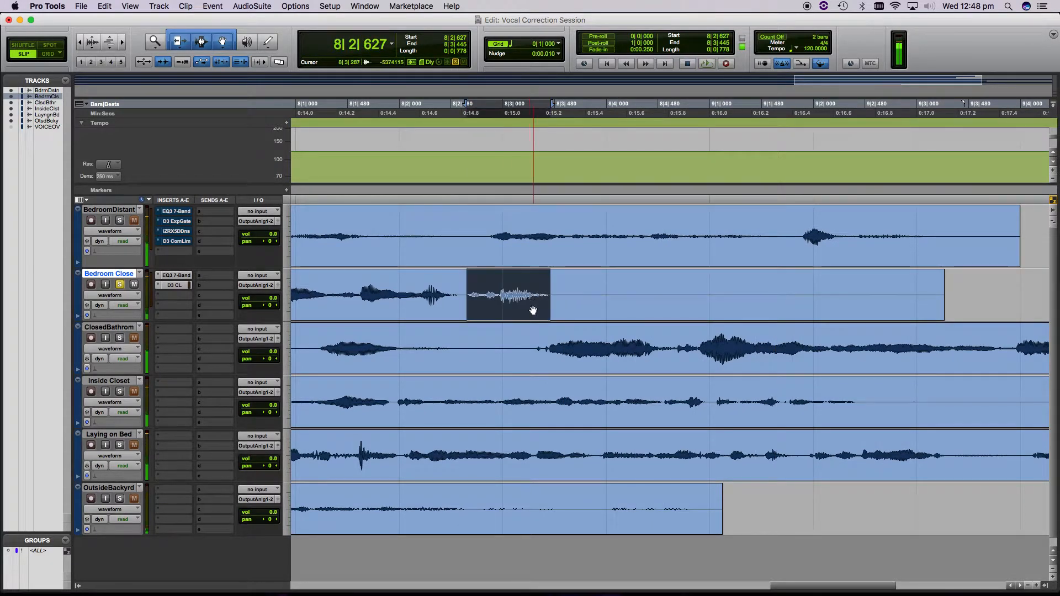
left_click(507, 292)
key("space")
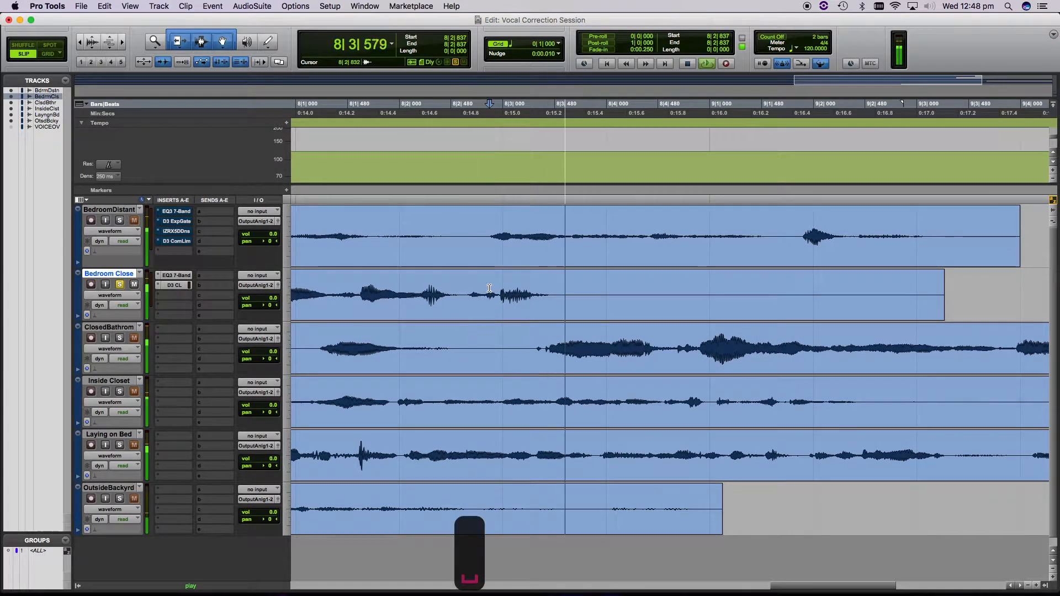
key("space")
key("space")
key("space")
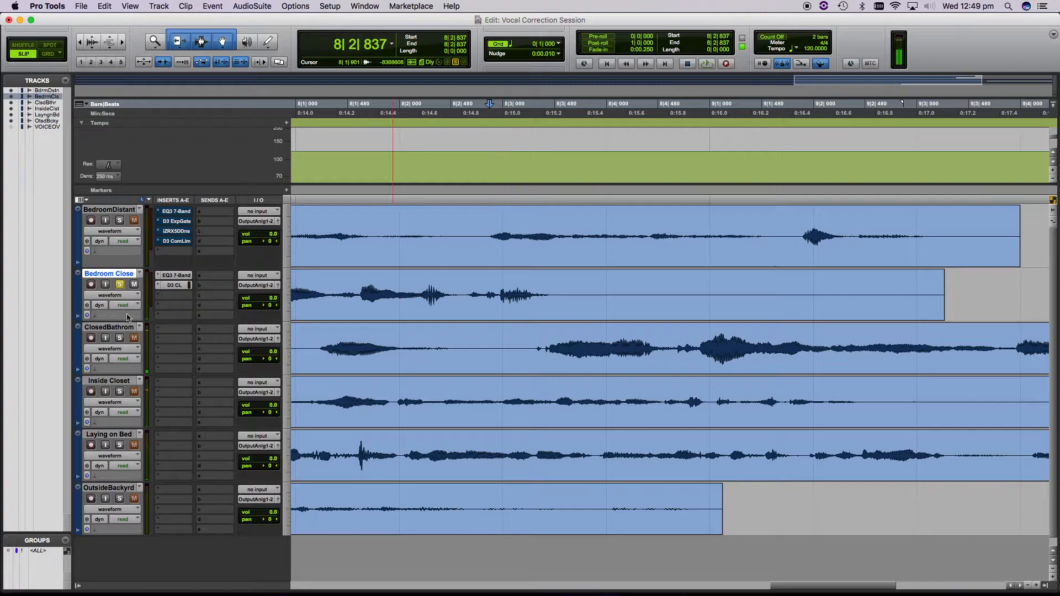
Show the volume automation lane beneath the Bedroom Close track.
left_click(78, 315)
Separate the last sound from 8|2|919 to 8|3|486 on Bedroom Close and draw a V-shaped dip in its volume automation.
left_click_drag(499, 296, 556, 292)
key("b")
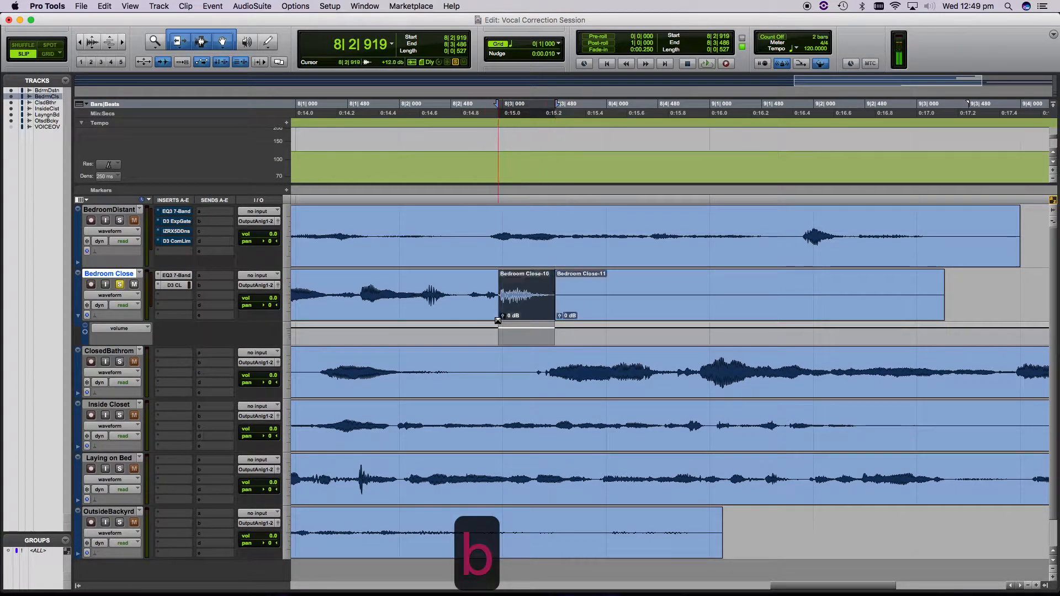
left_click_drag(506, 319, 511, 332)
key("super+z")
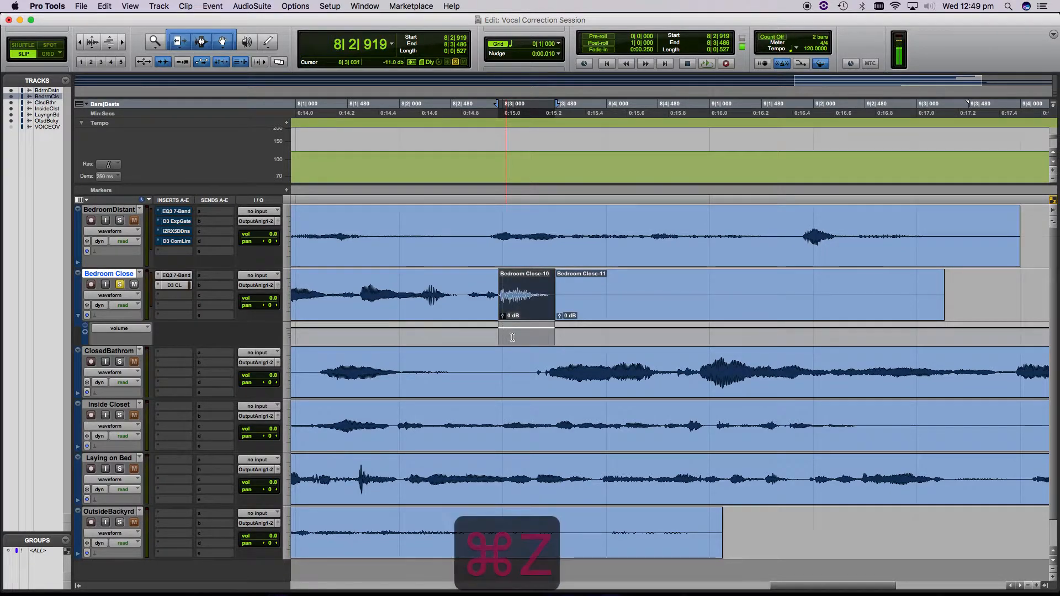
left_click(519, 329)
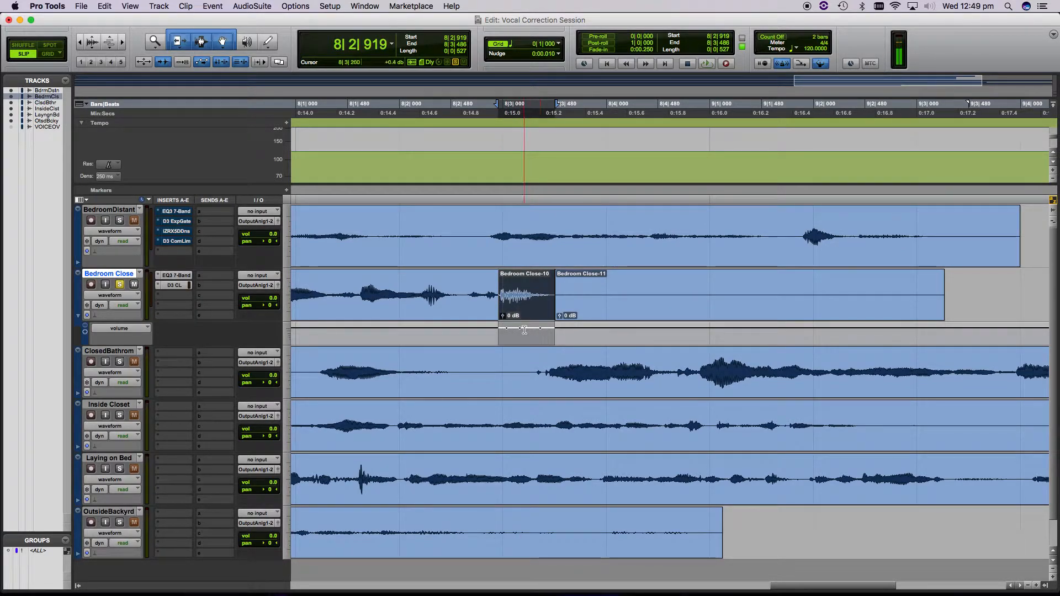
left_click(522, 330)
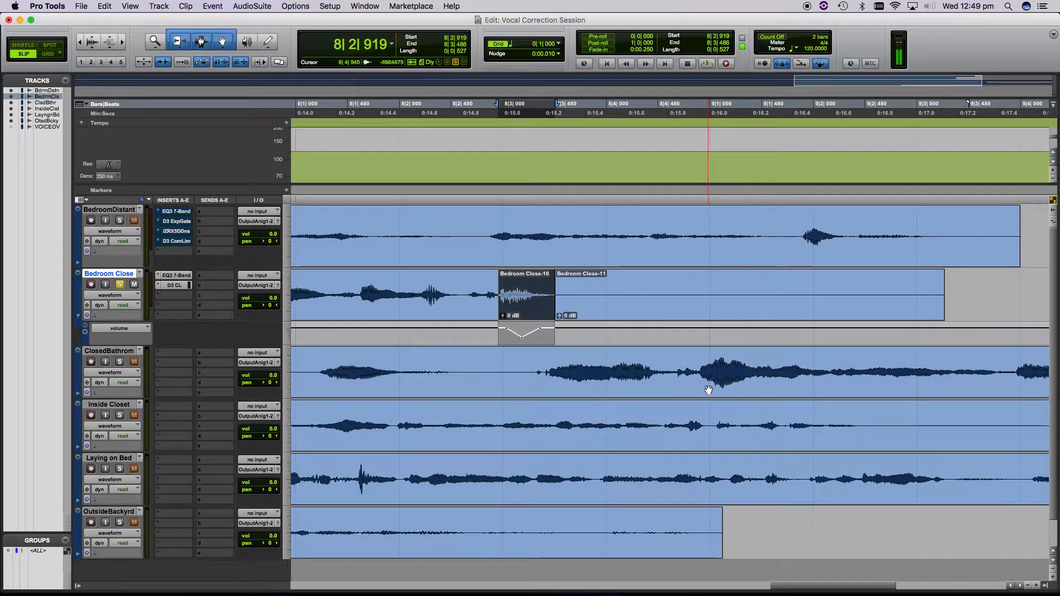
Play the ending of the Bedroom Close track from 8|1|558 to hear the volume dip.
left_click(464, 286)
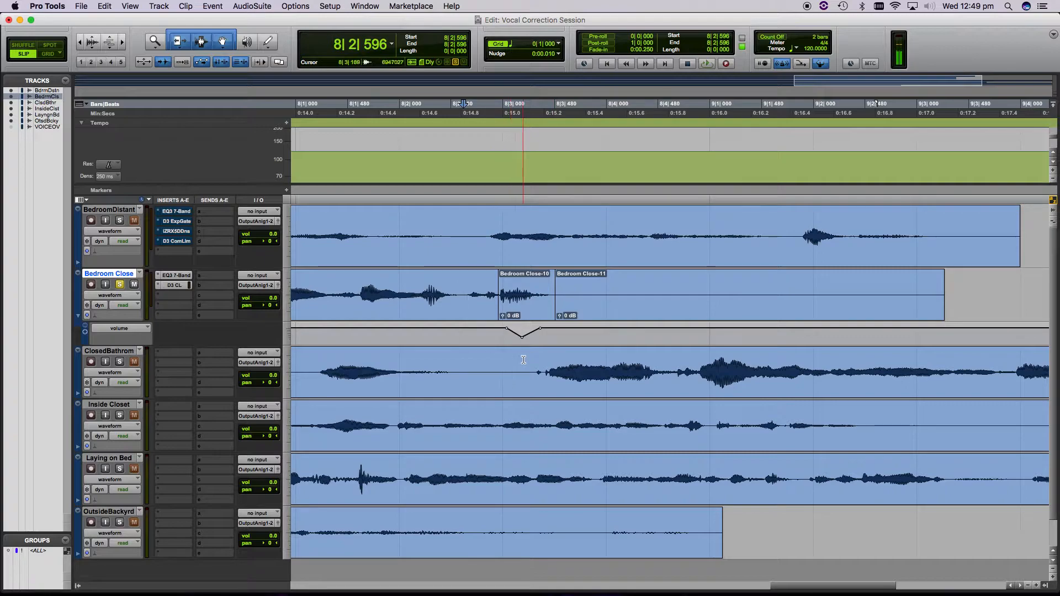
key("space")
left_click(357, 282)
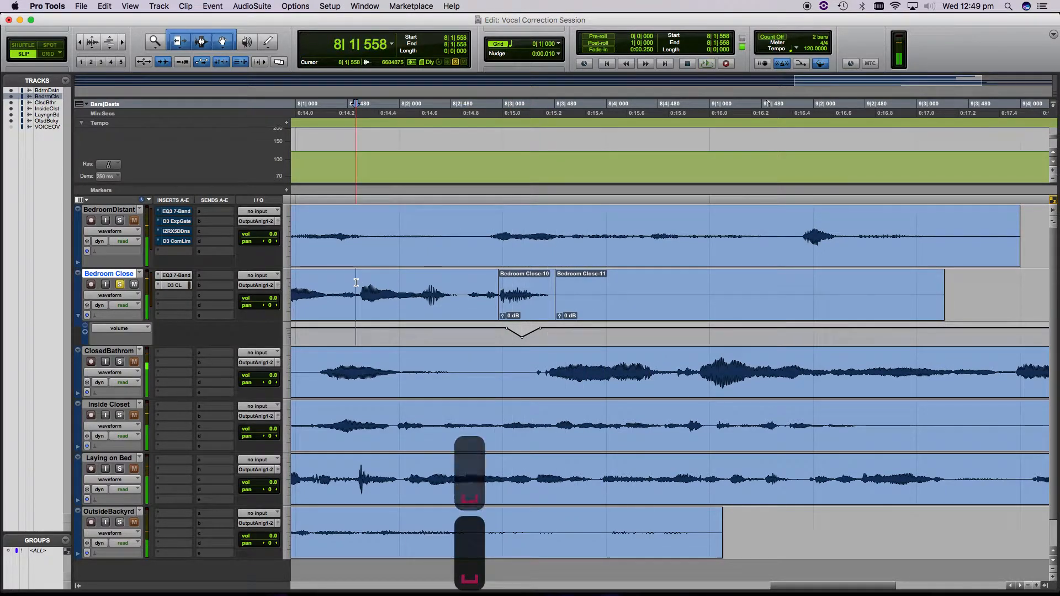
key("space")
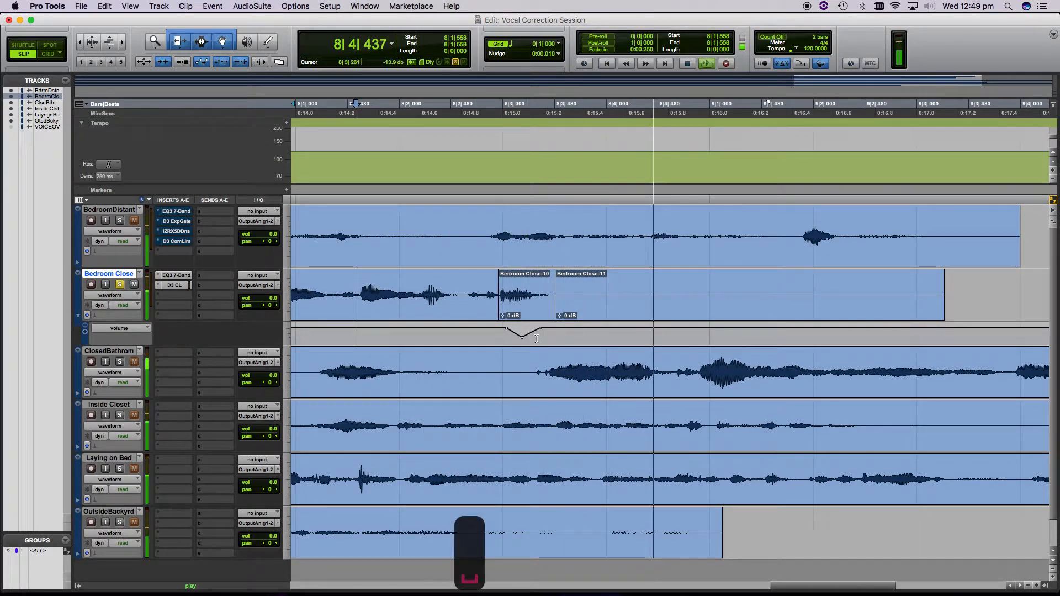
Undo the volume automation dip and the clip separation at the end of the Bedroom Close track.
key("super+z")
key("super+z")
key("super+z")
key("super+z")
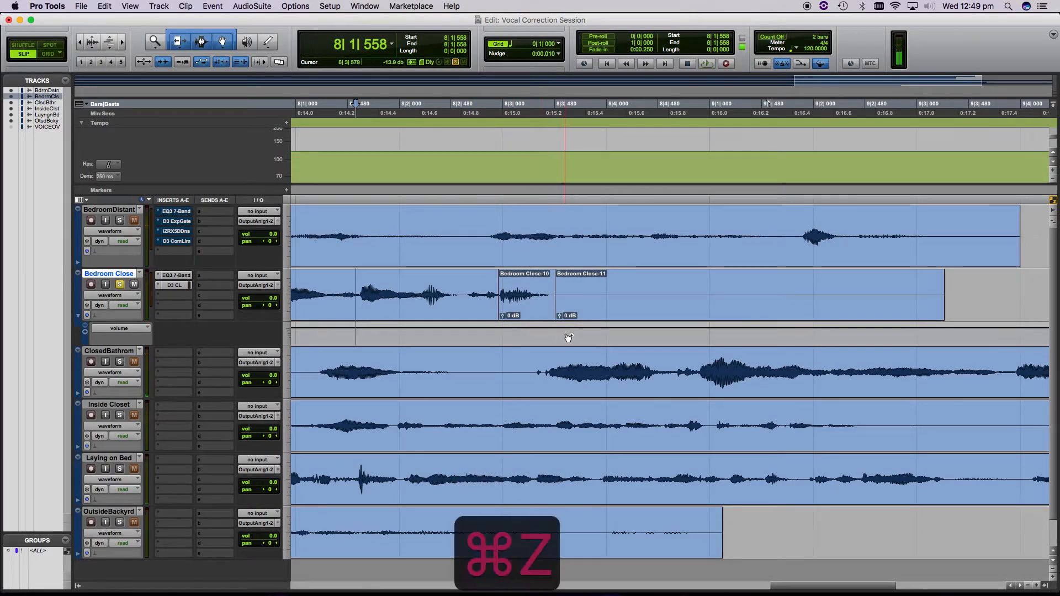
key("super+z")
key("r")
key("r")
key("r")
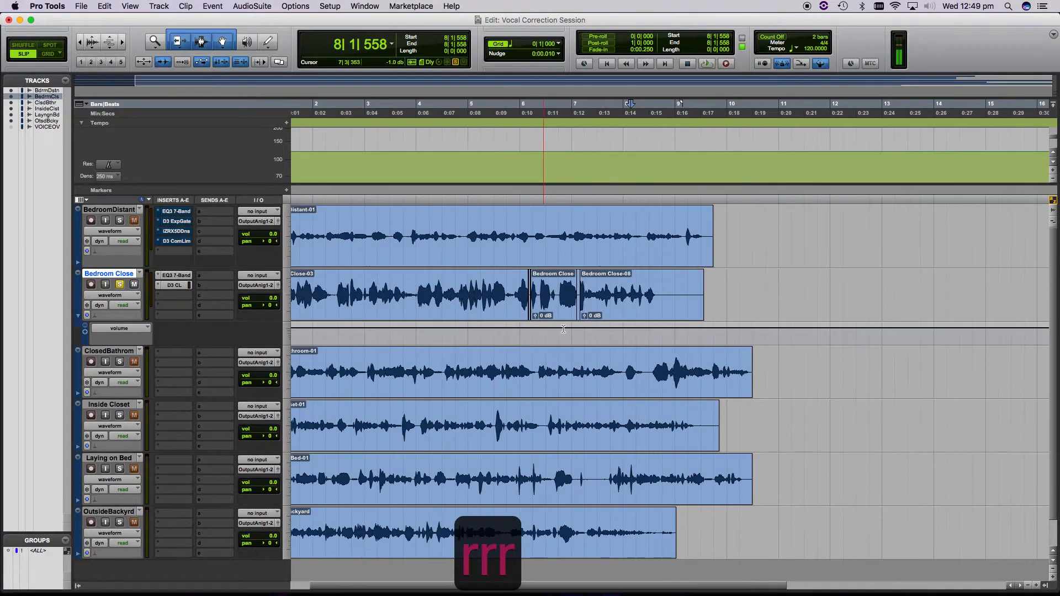
scroll(596, 342, "left", 2)
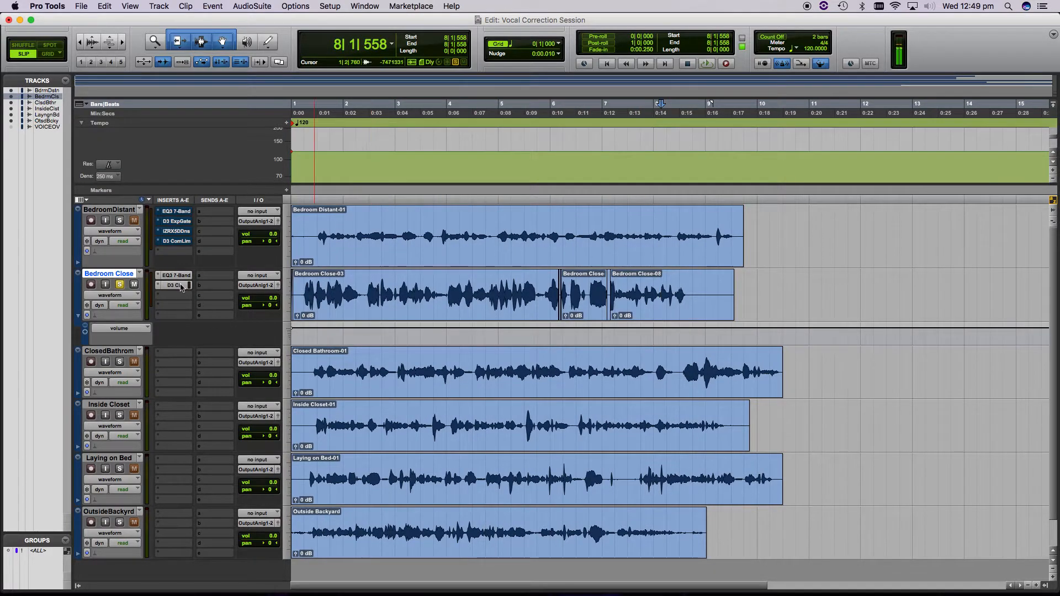
Play Bedroom Close from 1|3|374 while switching its EQ3 7-Band and D3 compressor bypass to compare the processed and dry sound.
left_click(322, 202)
key("space")
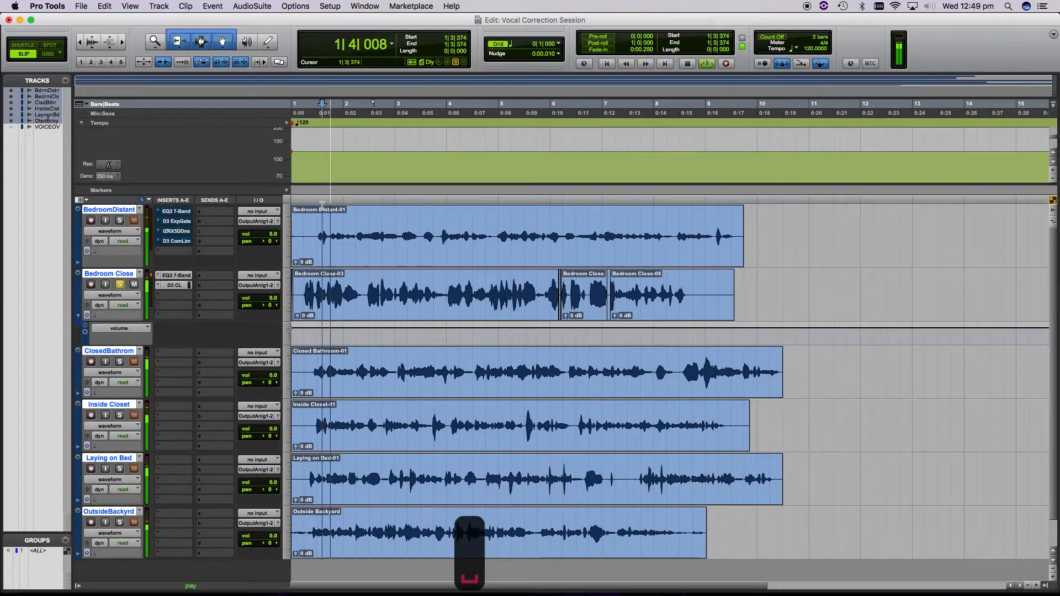
left_click(183, 284, "super")
left_click(191, 275, "super")
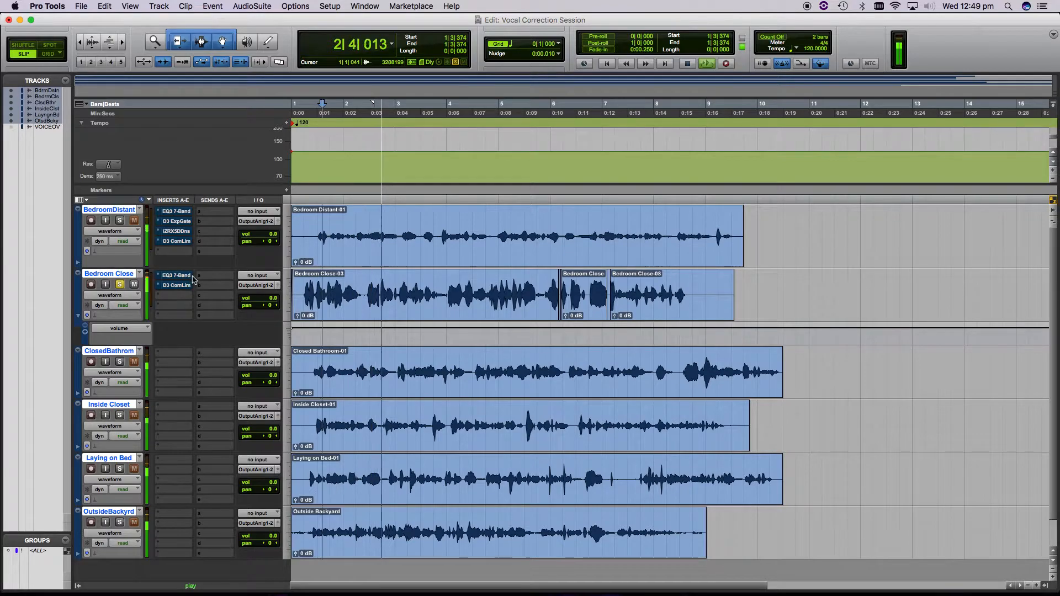
left_click(190, 276, "super")
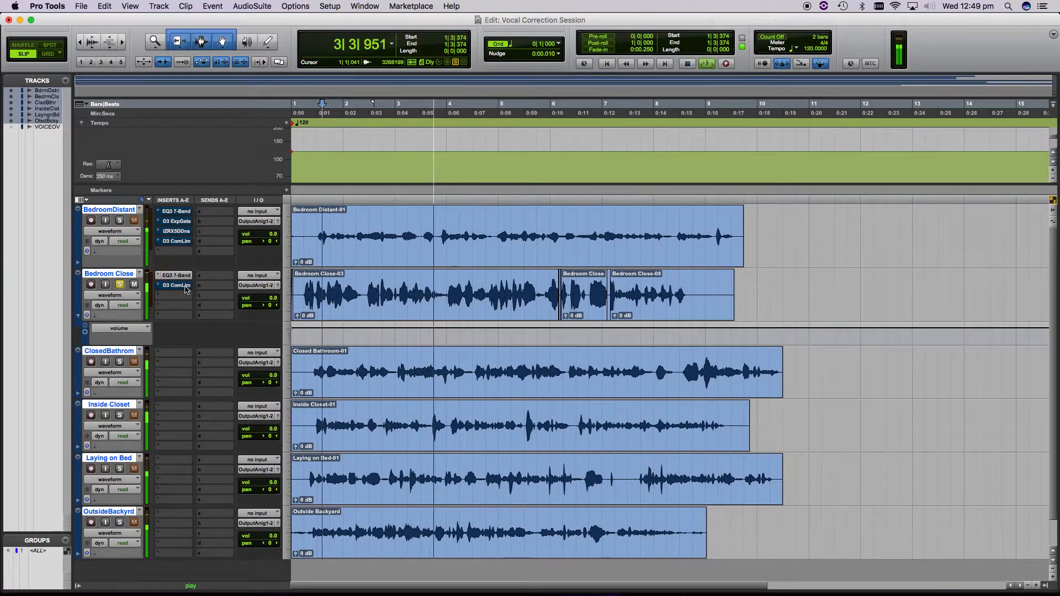
left_click(182, 285, "super")
key("space")
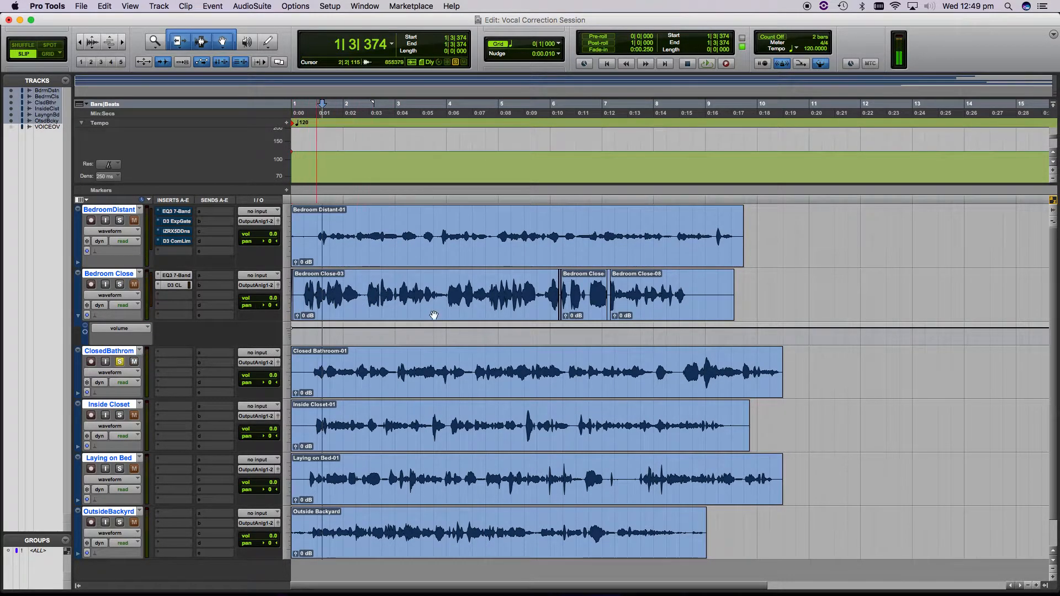
Hide the automation lane under Bedroom Close and play the soloed Closed Bathroom track from 1|2|105.
left_click(78, 315)
left_click(305, 348)
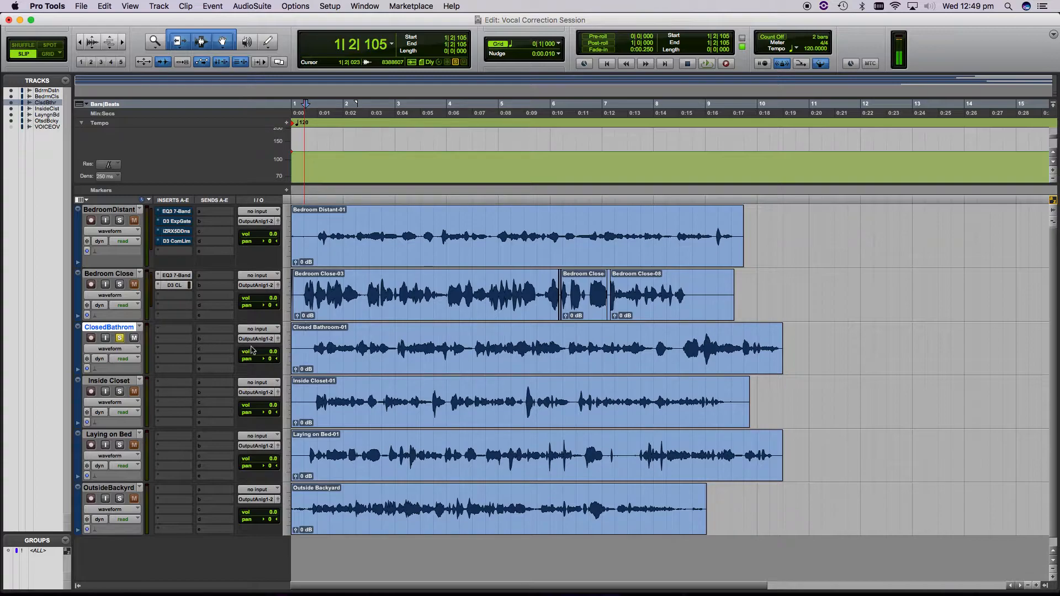
key("space")
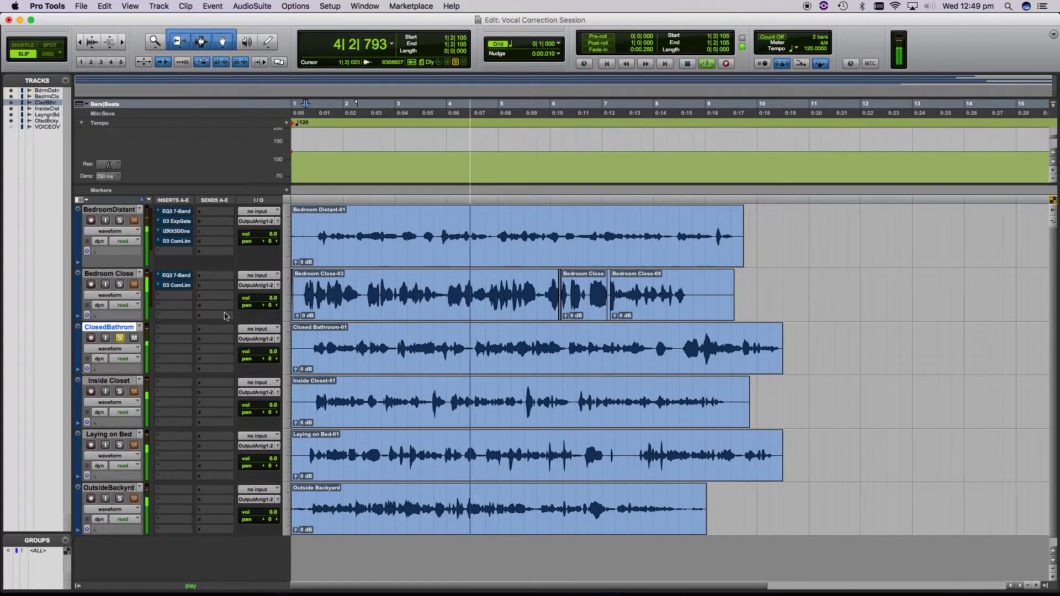
key("space")
Insert a mono EQ3 7-Band on Closed Bathroom and set its high-pass filter to 12 dB/oct at about 126.2 Hz.
left_click(164, 333)
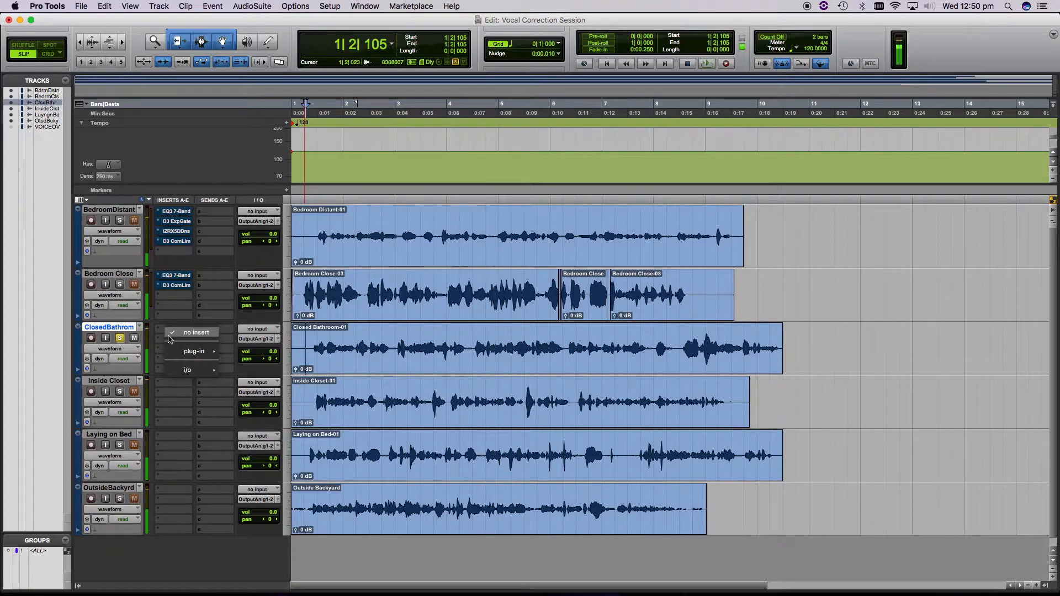
mouse_move(193, 352)
mouse_move(243, 354)
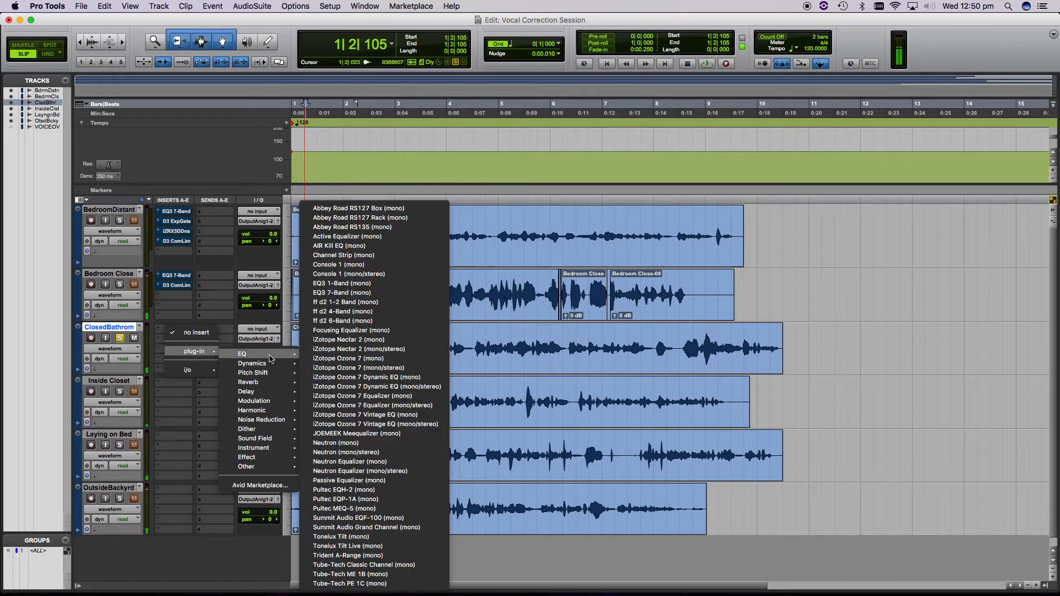
left_click(352, 293)
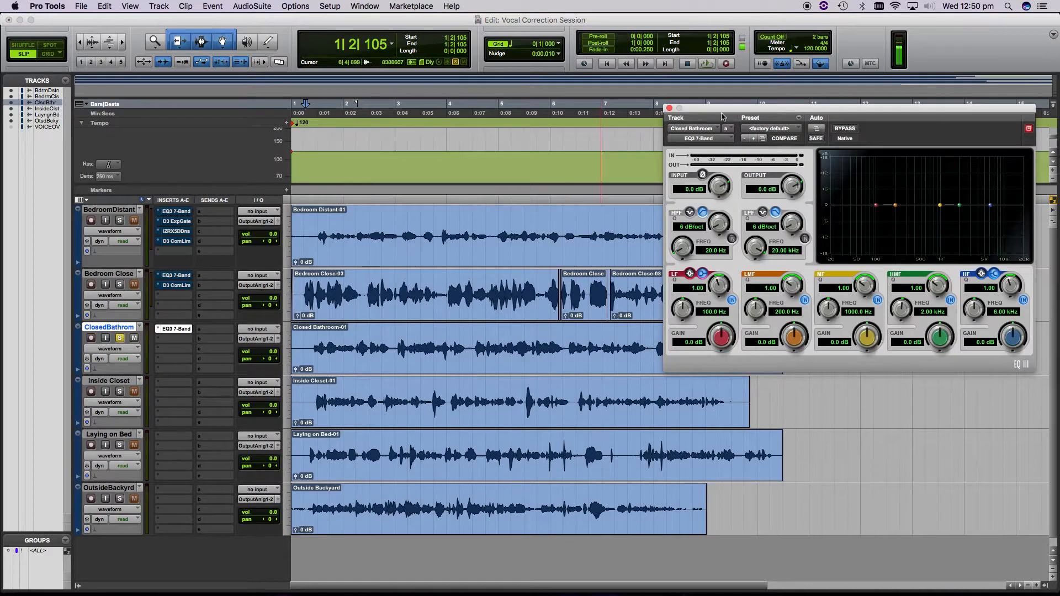
left_click_drag(723, 112, 298, 200)
left_click_drag(306, 323, 304, 271)
left_click_drag(266, 313, 274, 296)
left_click_drag(295, 192, 516, 184)
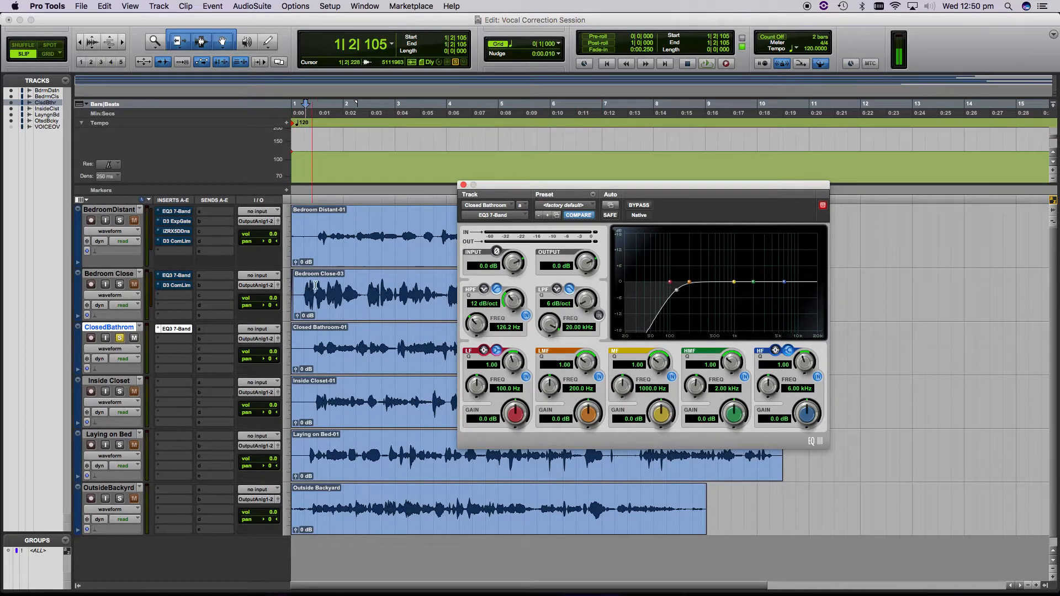
Raise the EQ's high-pass frequency to about 197.8 Hz while listening to Closed Bathroom.
key("space")
left_click_drag(499, 322, 461, 313)
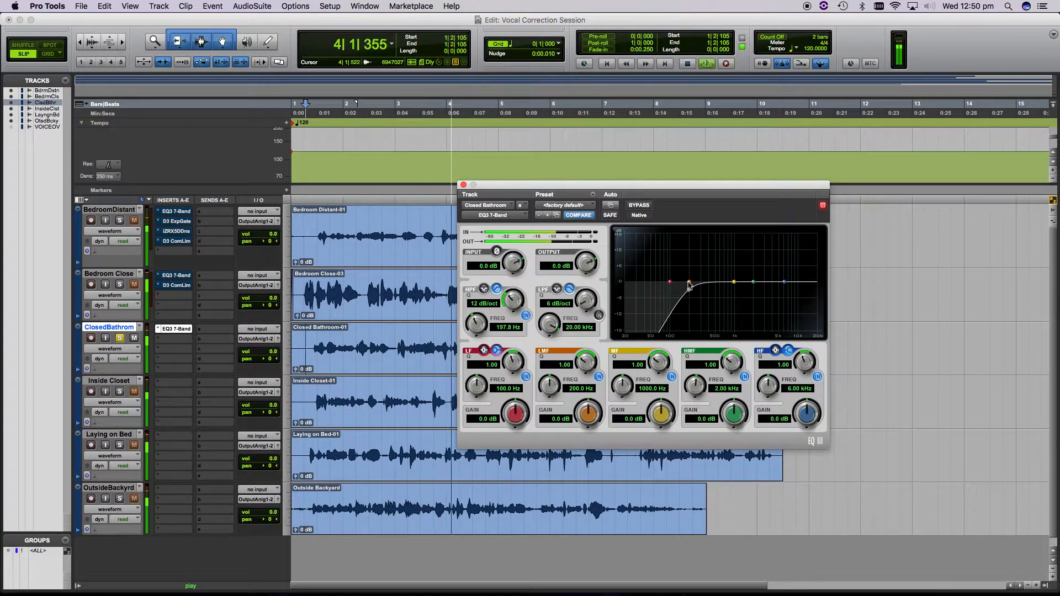
key("space")
Sweep a narrow LMF boost of about 16 dB with a Q of 6.31 from 416.9 to 550.4 Hz to find the room resonance.
left_click_drag(689, 286, 710, 239)
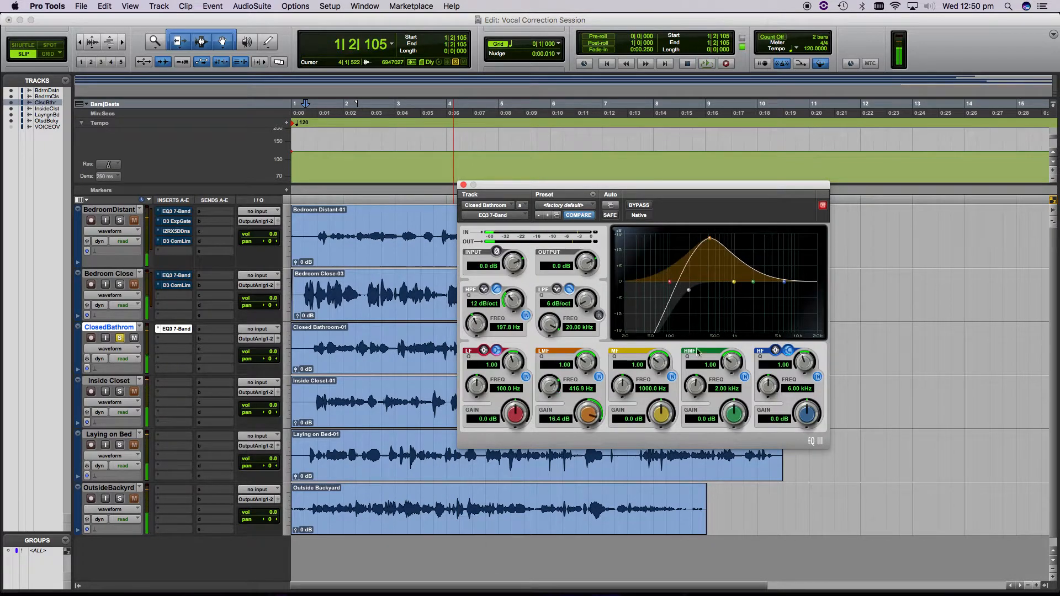
left_click_drag(600, 330, 615, 293)
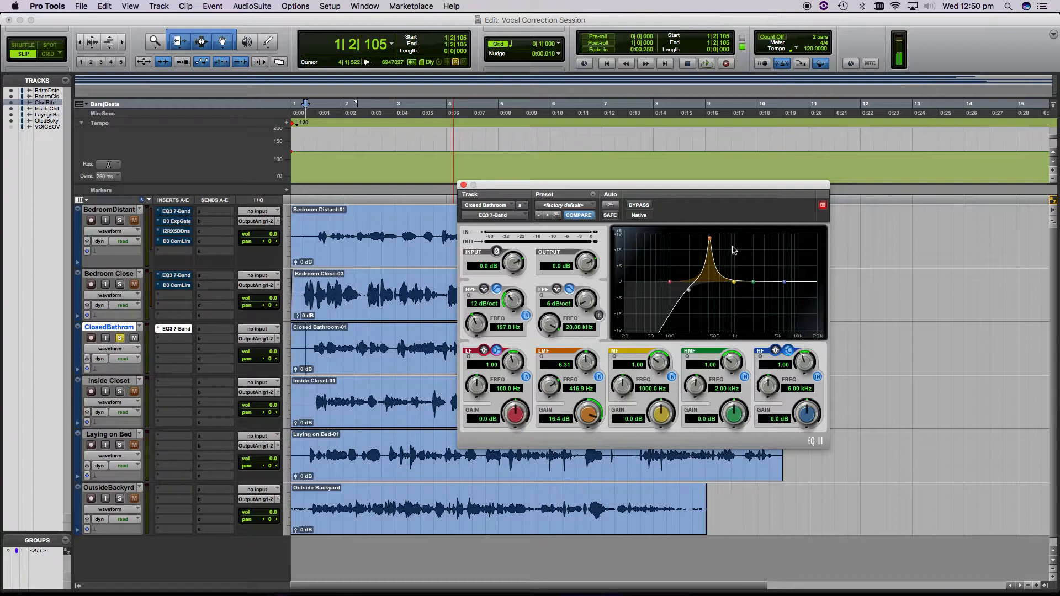
mouse_move(711, 241)
left_mouse_down()
mouse_move(669, 243)
mouse_move(719, 239)
left_mouse_up()
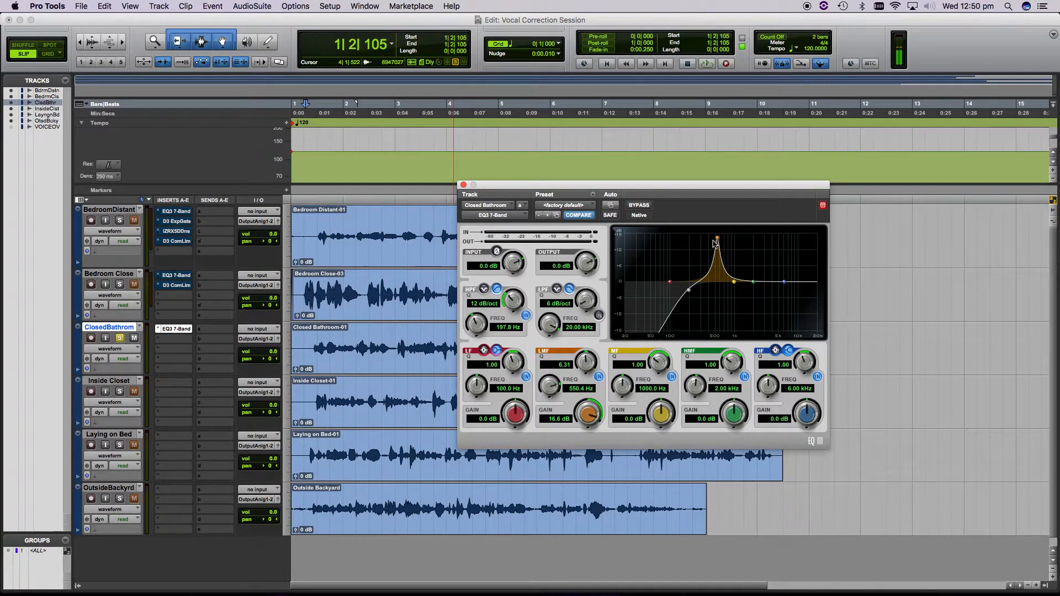
key("space")
Set the LMF band to -11.4 dB at 400.6 Hz with a Q of 1.48, and the high-pass frequency to 130.1 Hz.
left_click_drag(715, 243, 711, 310)
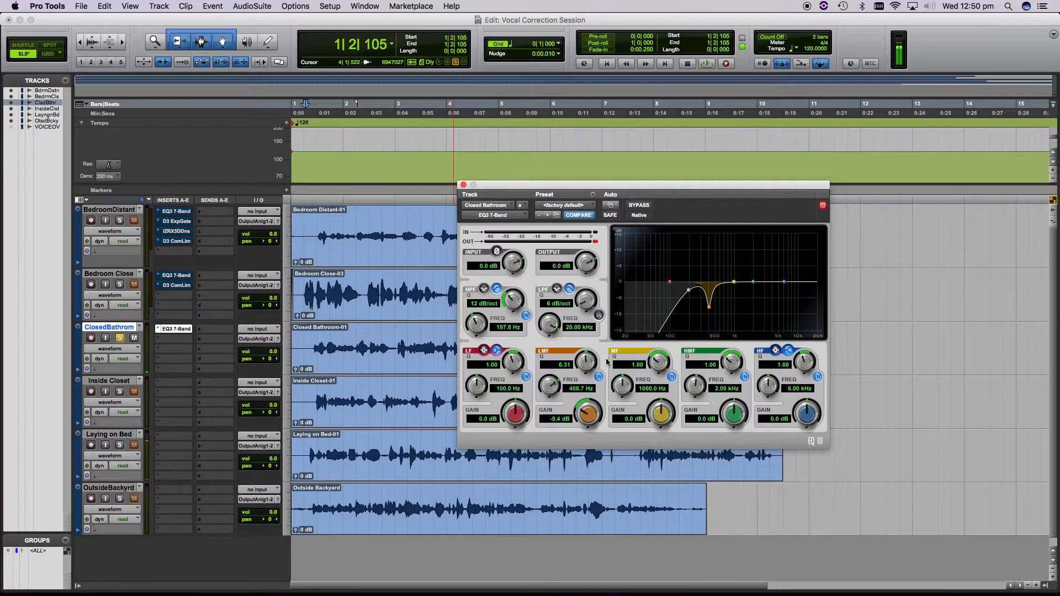
left_click_drag(587, 365, 574, 435)
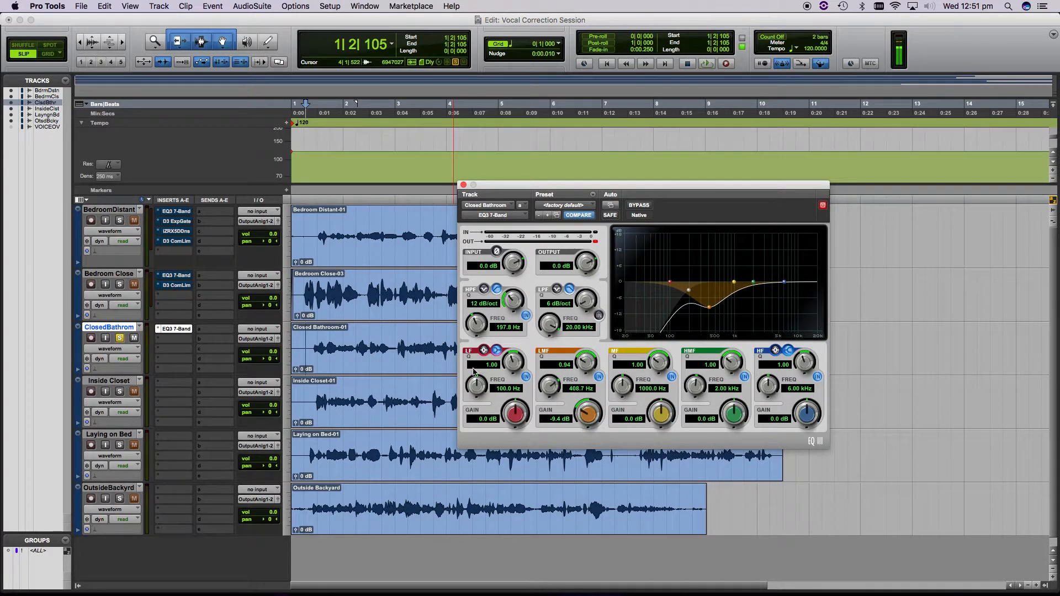
left_click_drag(478, 333, 475, 337)
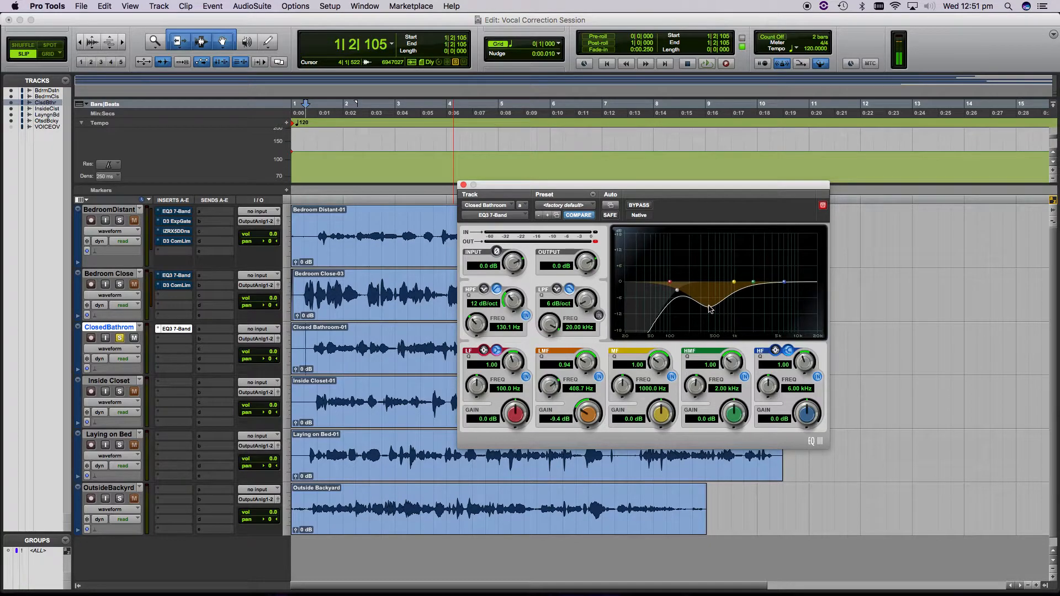
left_click_drag(708, 314, 708, 318)
left_click_drag(586, 368, 583, 357)
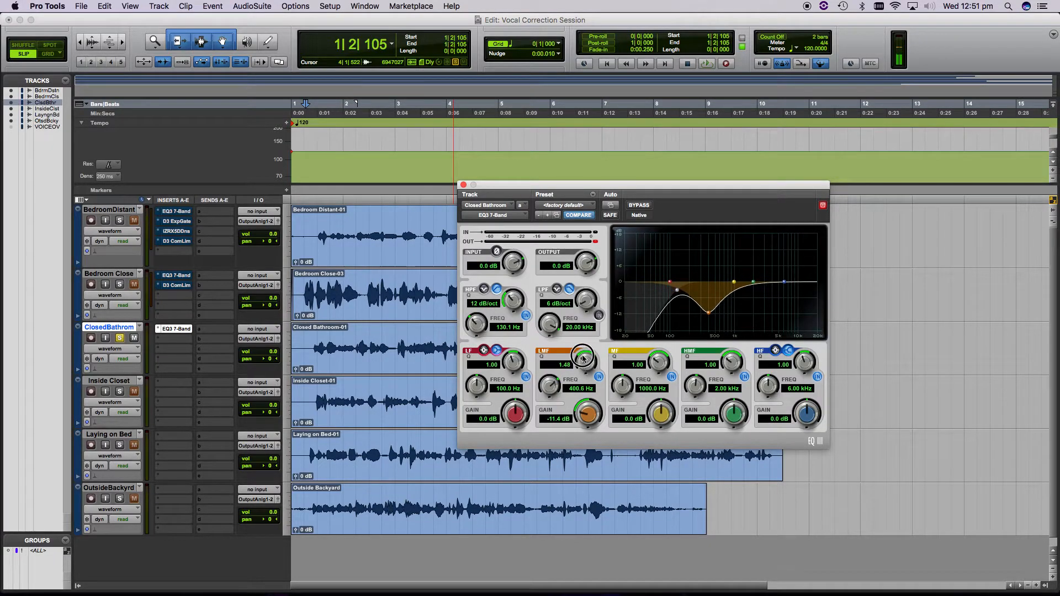
Adjust the LMF gain to -8.4 dB while playing Closed Bathroom, and clear the EQ's output clip indicator.
key("space")
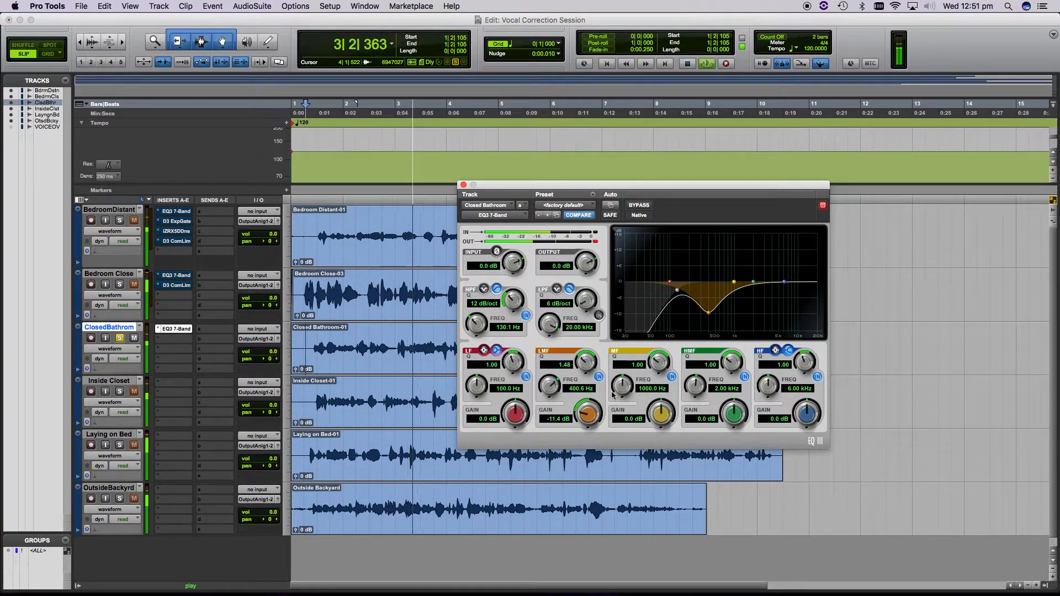
left_click_drag(588, 413, 608, 444)
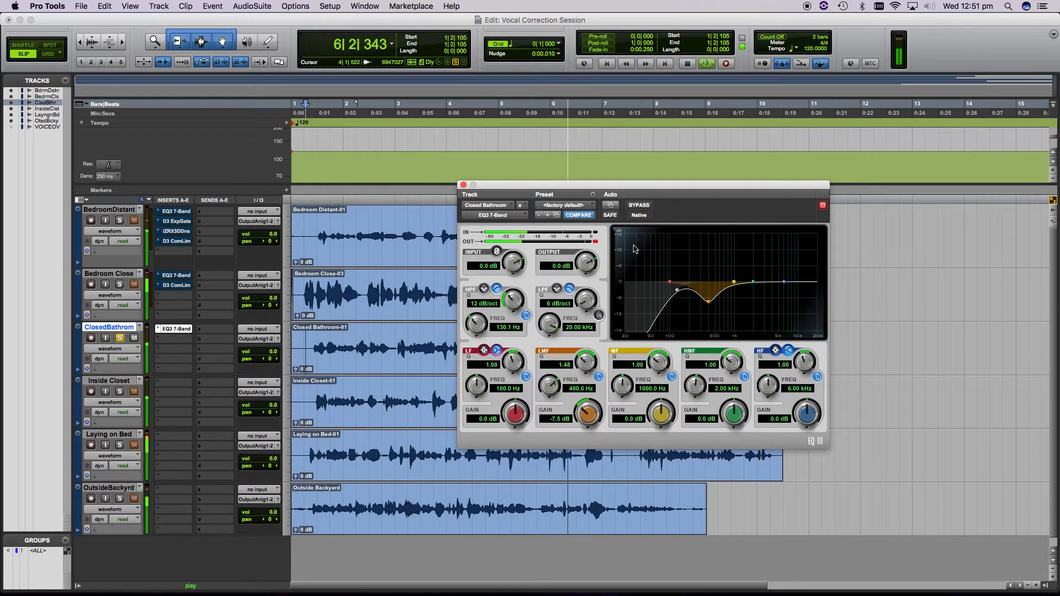
left_click(595, 242)
left_click_drag(578, 411, 575, 423)
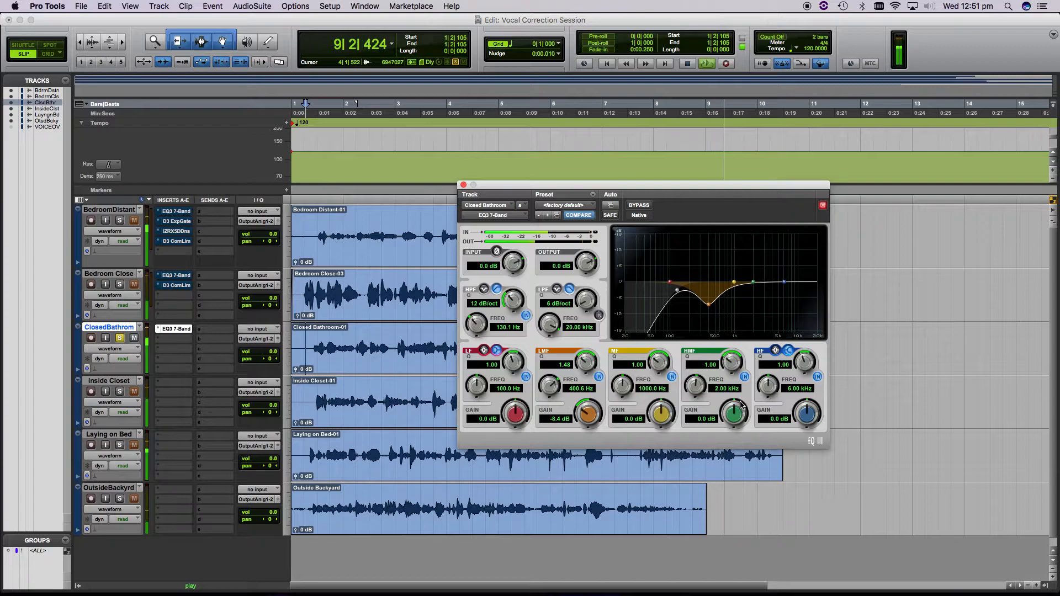
key("space")
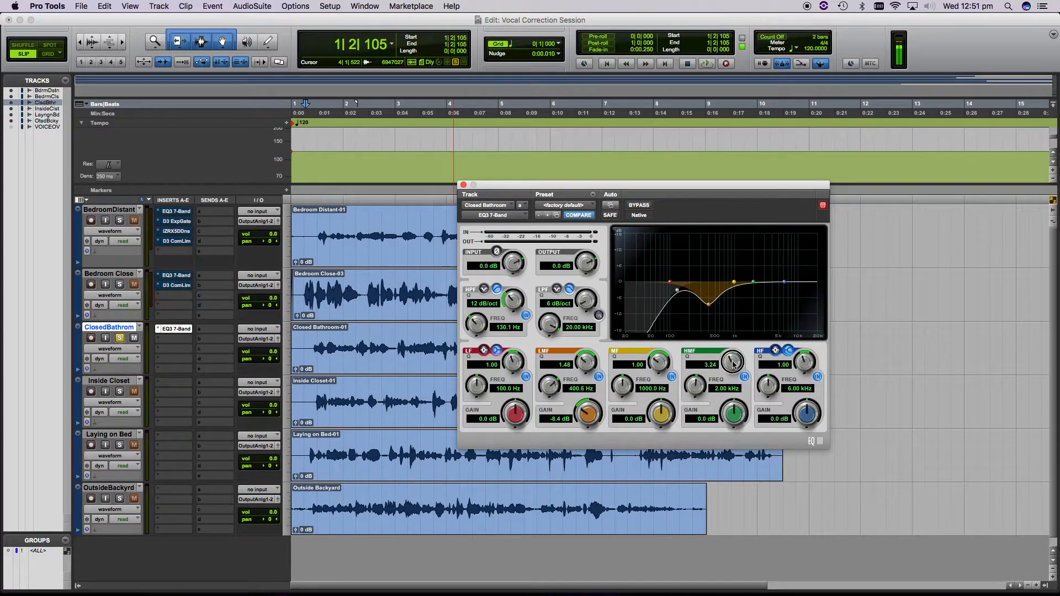
Set the HMF band to a narrow 2.3 dB boost at 3.32 kHz with a Q of 4.12, checking it by ear.
left_click_drag(731, 338, 683, 380)
key("space")
key("space")
left_click_drag(734, 414, 719, 492)
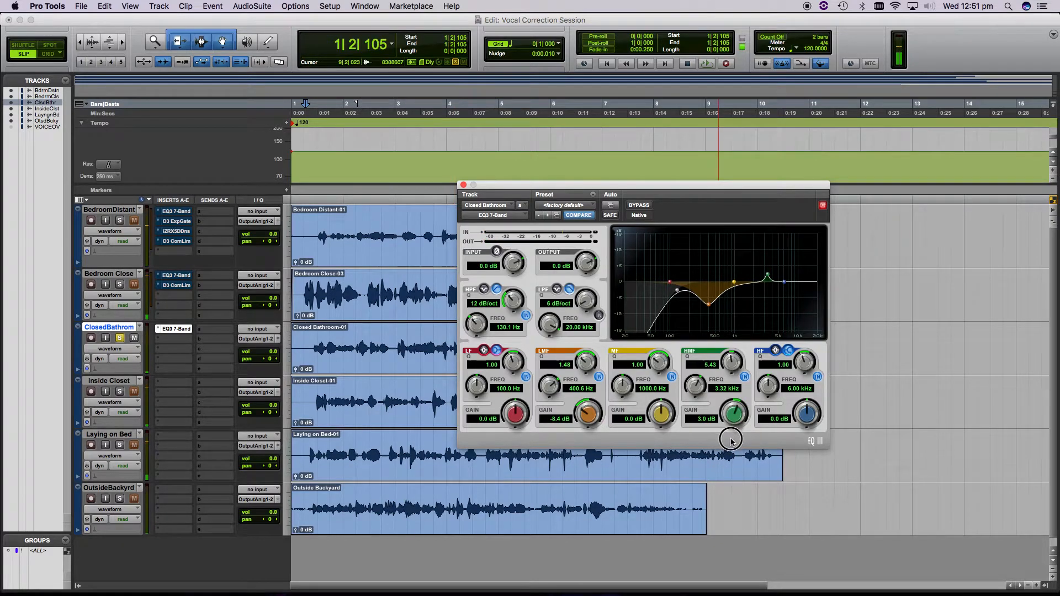
left_click_drag(728, 364, 730, 388)
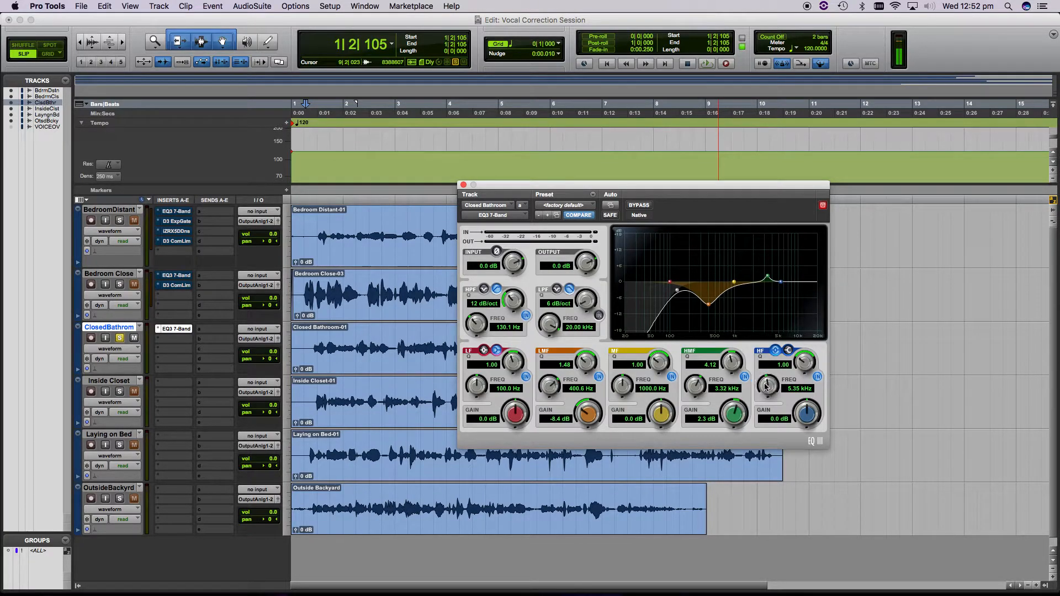
Set the HF band to a 1.6 dB peak at 5.58 kHz with a Q of 10, and the high-pass frequency to 160.4 Hz.
left_click_drag(811, 405, 811, 414)
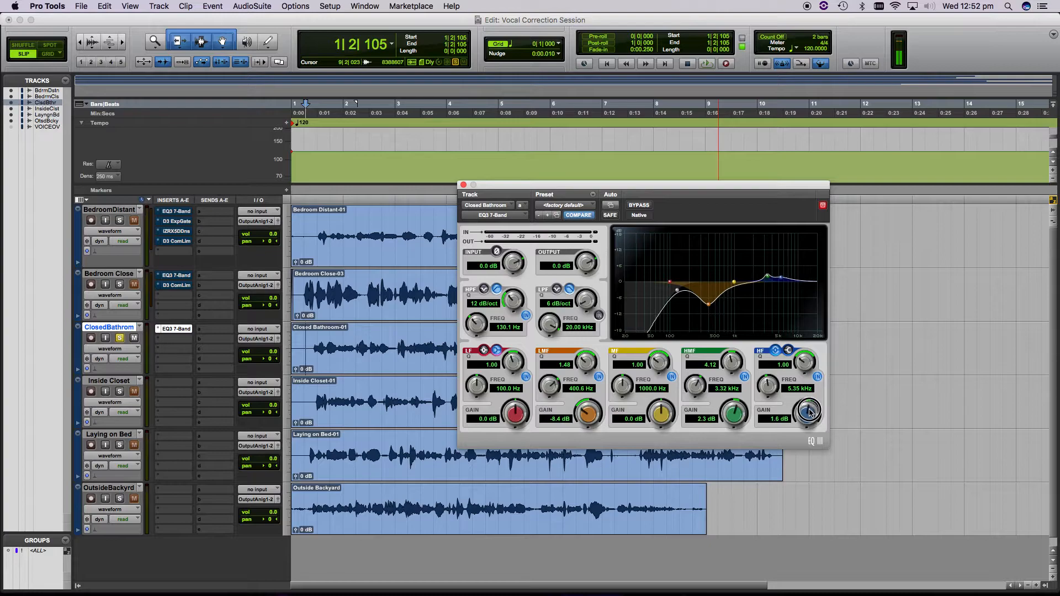
left_click_drag(806, 366, 811, 293)
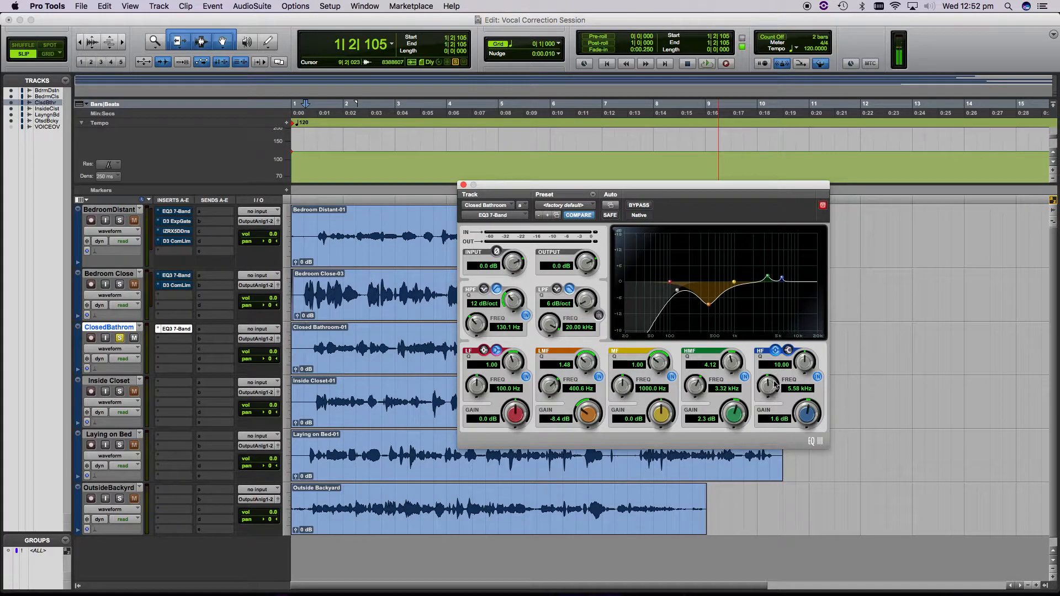
key("space")
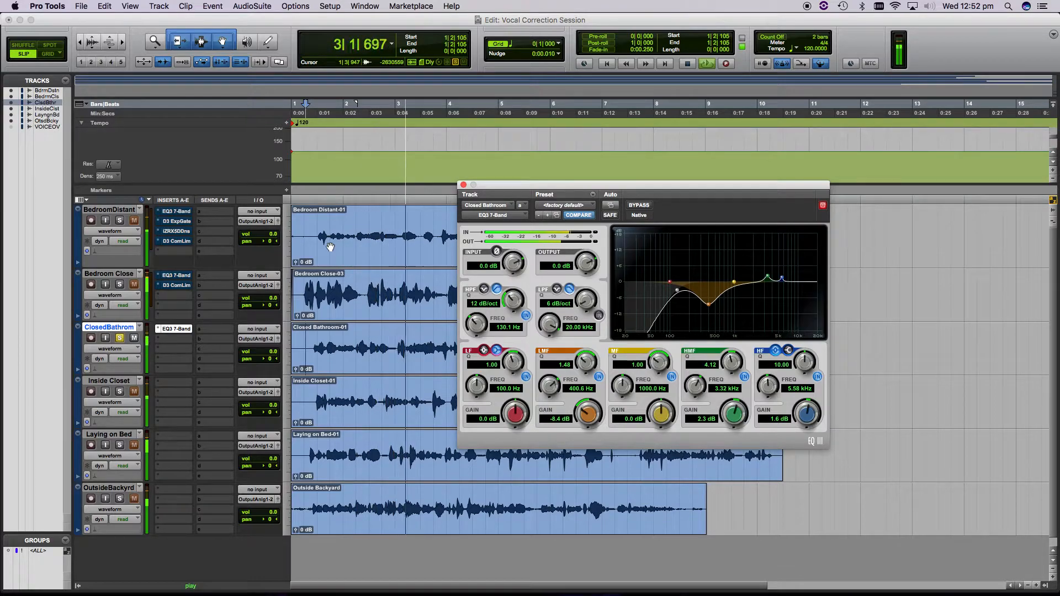
left_click_drag(468, 324, 469, 307)
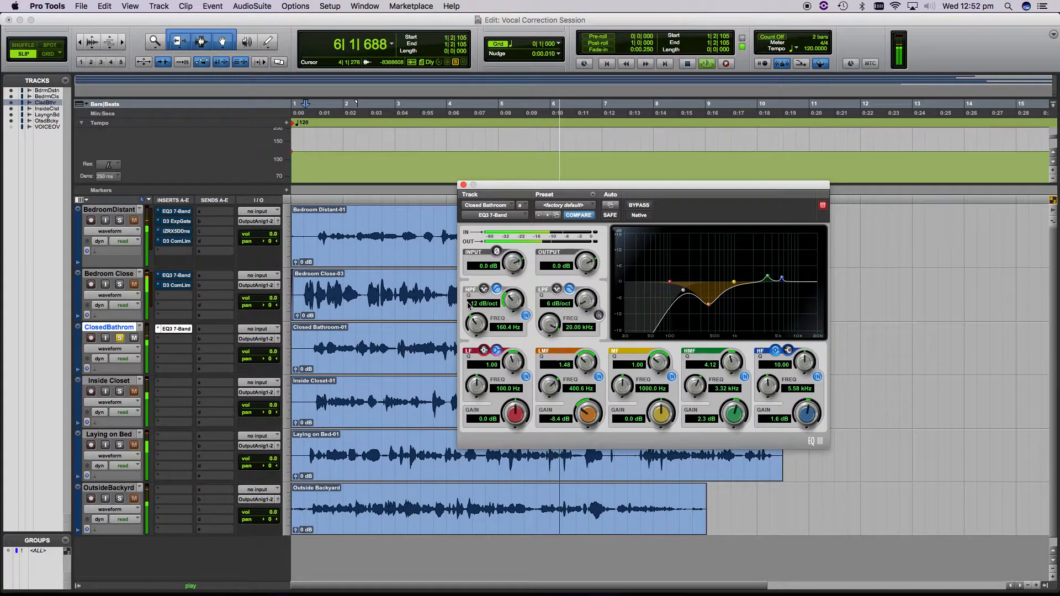
key("space")
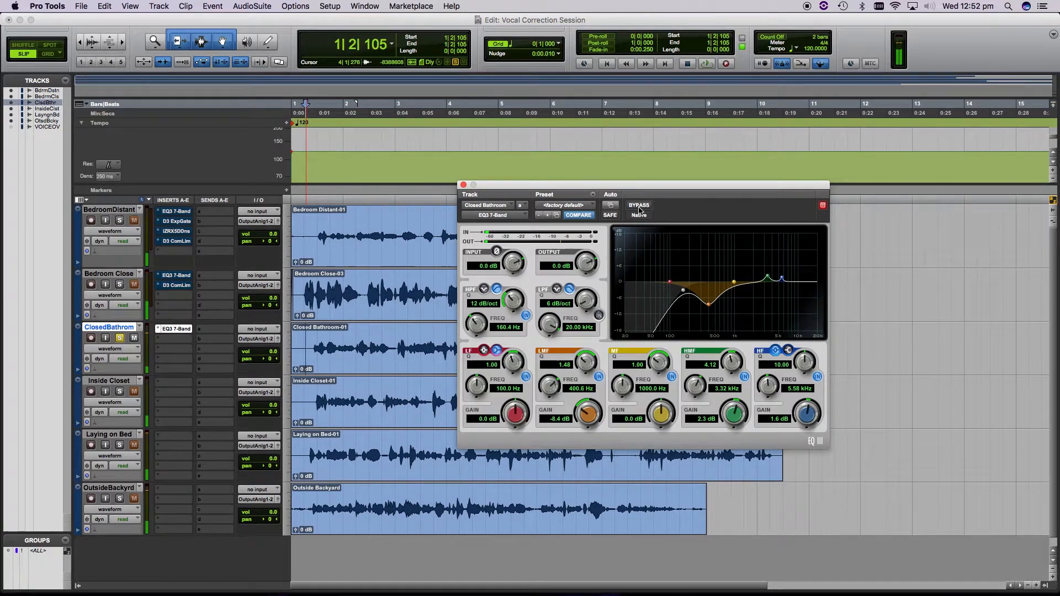
Play Closed Bathroom with the EQ bypassed and active to compare, and move the EQ window clear of the clips.
key("space")
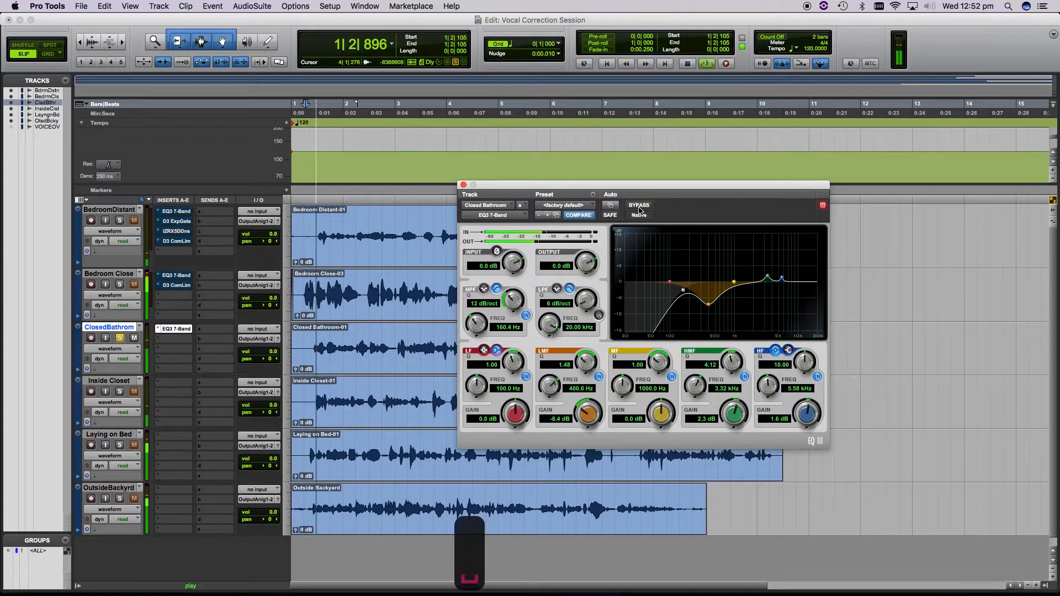
left_click(639, 207)
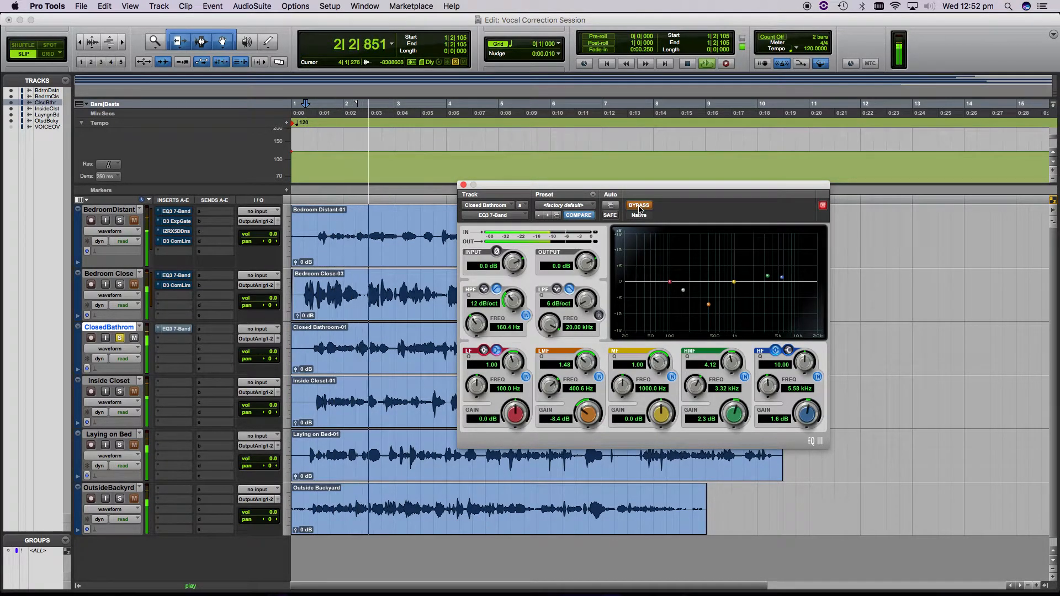
left_click(639, 206)
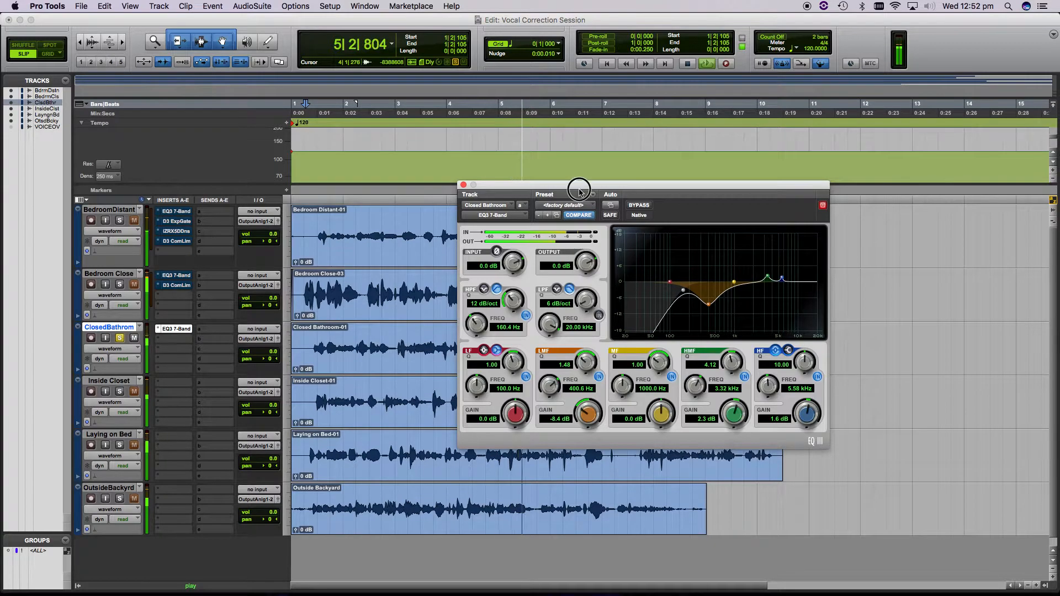
left_click_drag(581, 192, 755, 180)
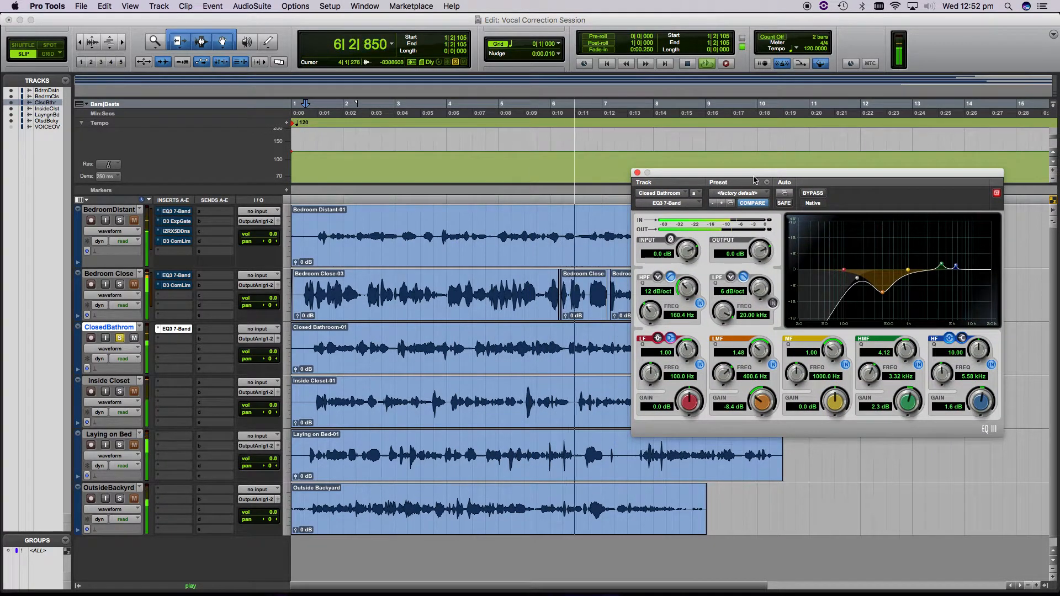
key("space")
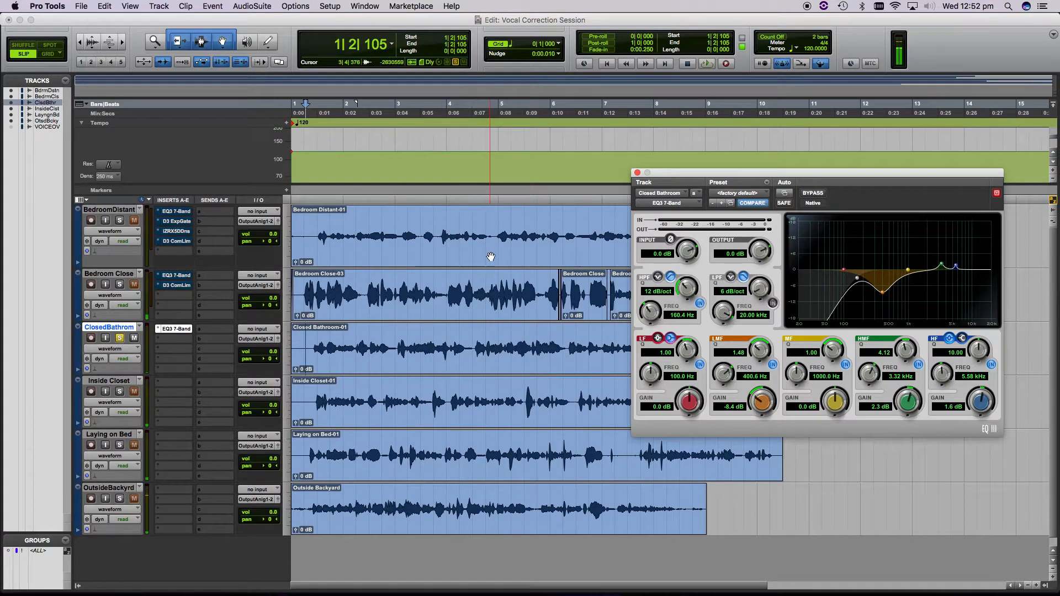
Copy the Closed Bathroom EQ to the second insert and try a narrow -8.8 dB MF cut at 1000 Hz with a Q of 10.
left_click(178, 342)
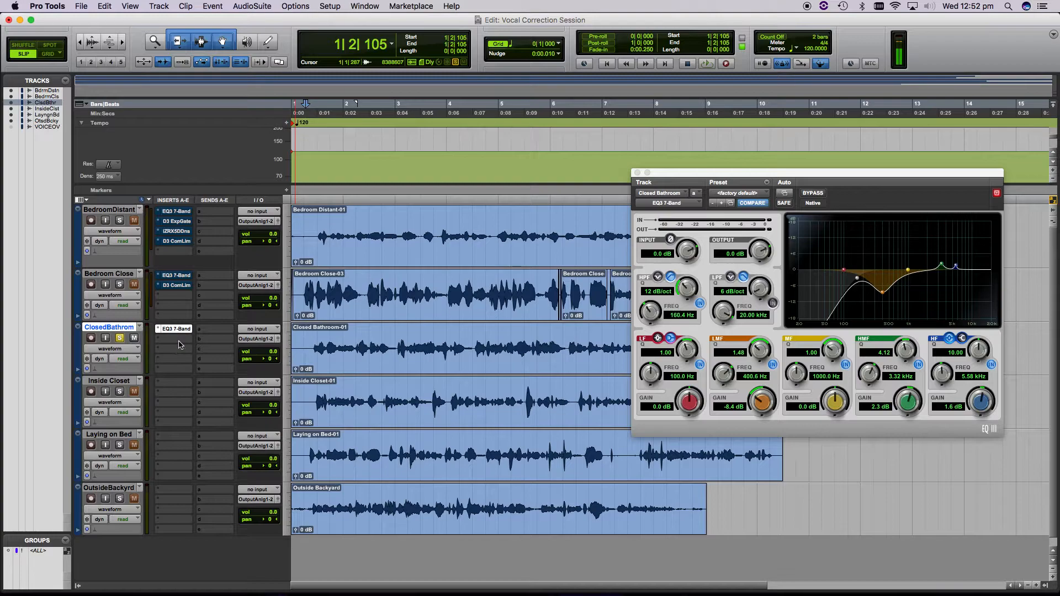
left_click(177, 340)
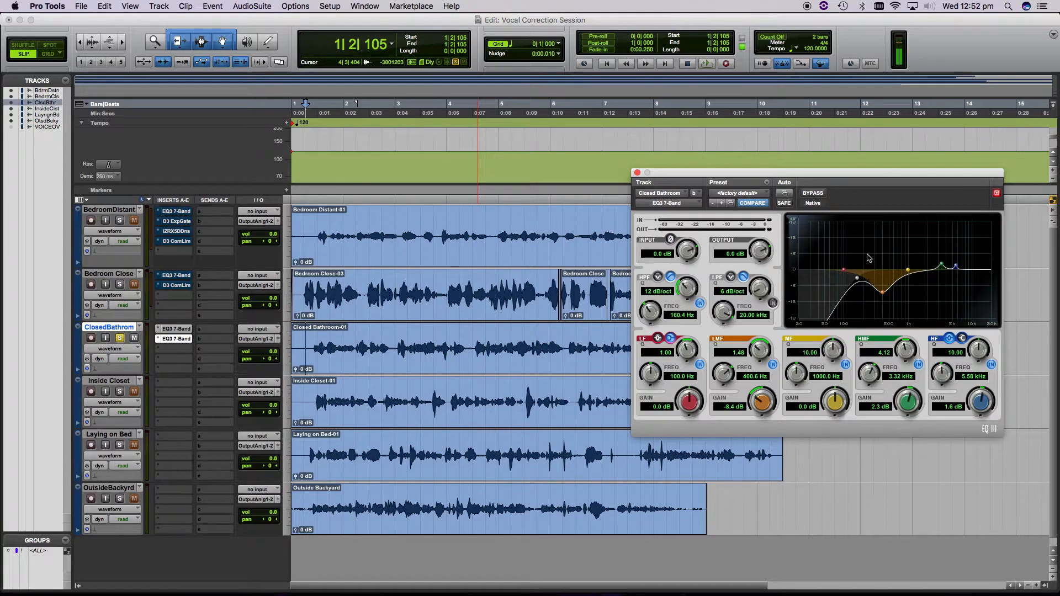
left_click_drag(837, 407, 821, 450)
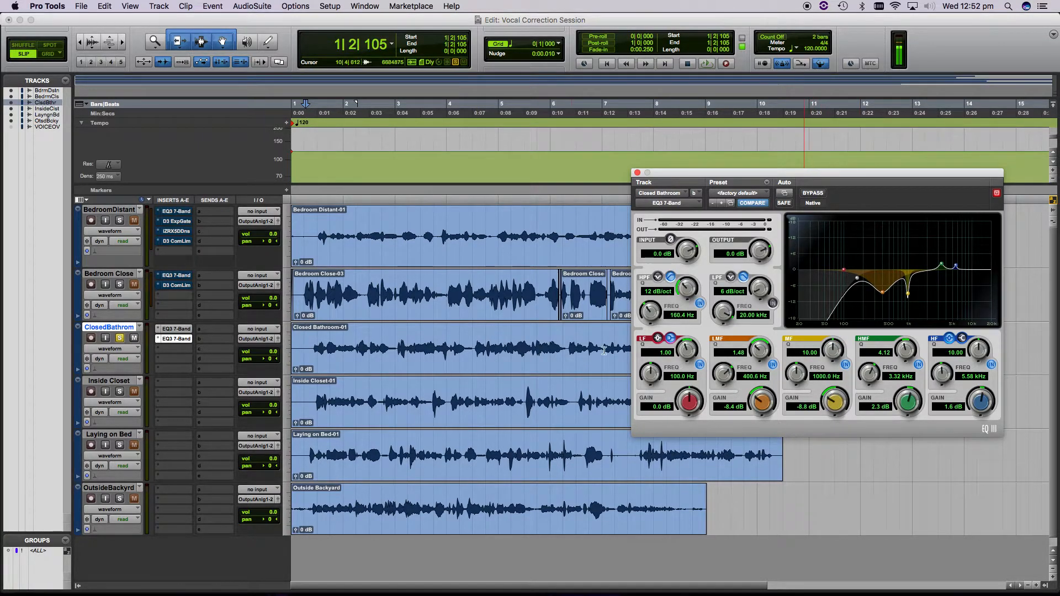
Copy the Bedroom Close compressor to Closed Bathroom's second insert and set its threshold to -20.2 dB during playback.
left_click_drag(174, 286, 177, 308)
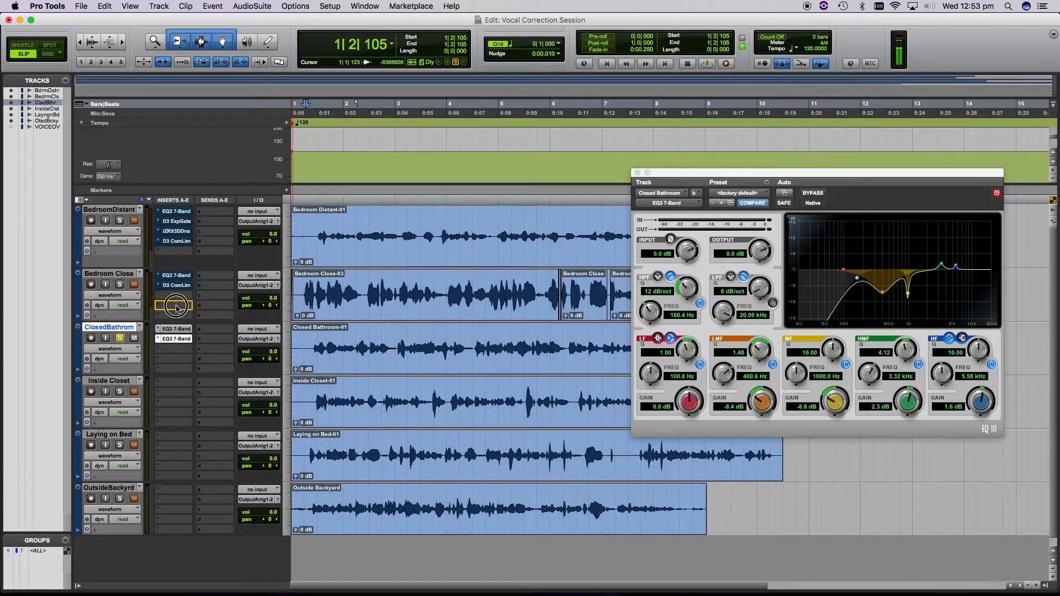
left_click(187, 338)
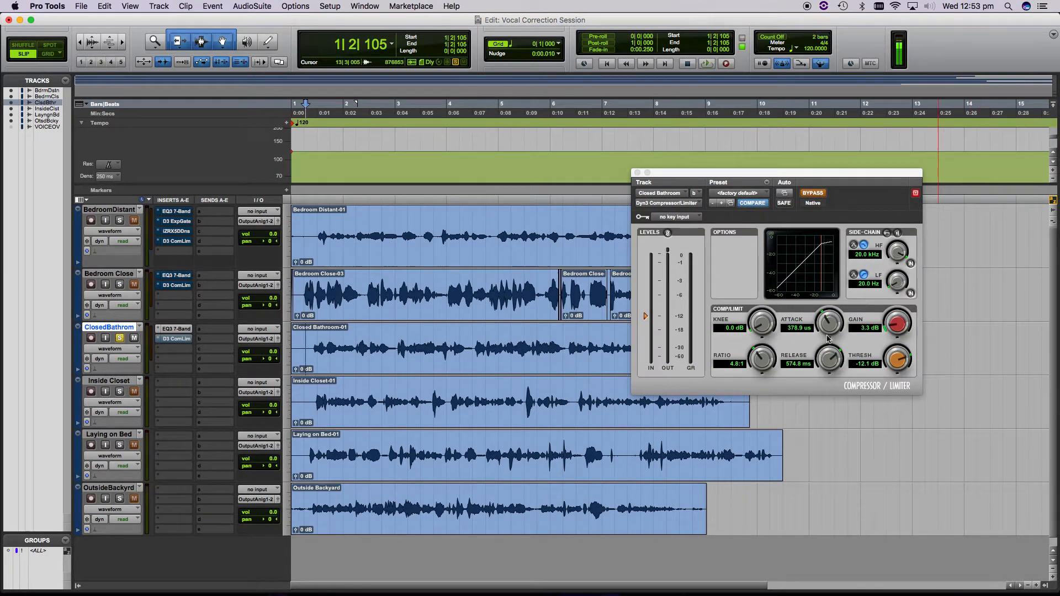
key("space")
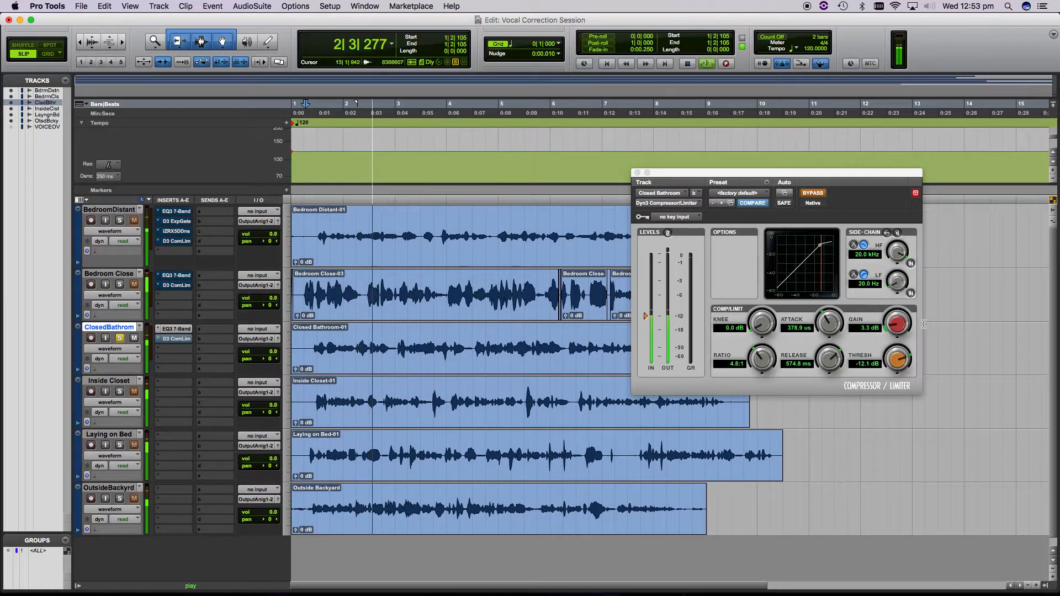
left_click_drag(894, 359, 871, 386)
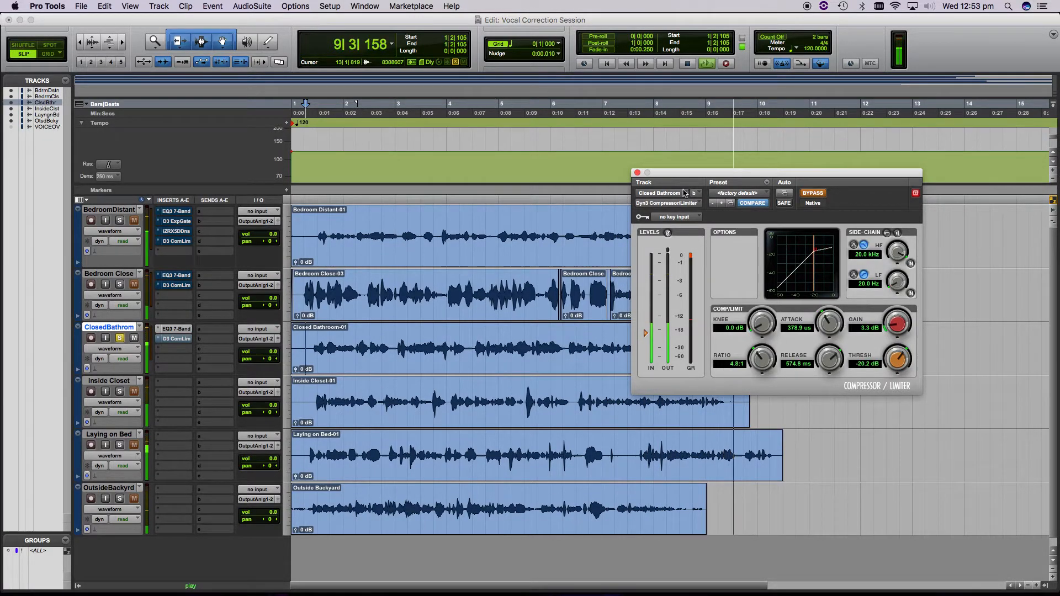
key("space")
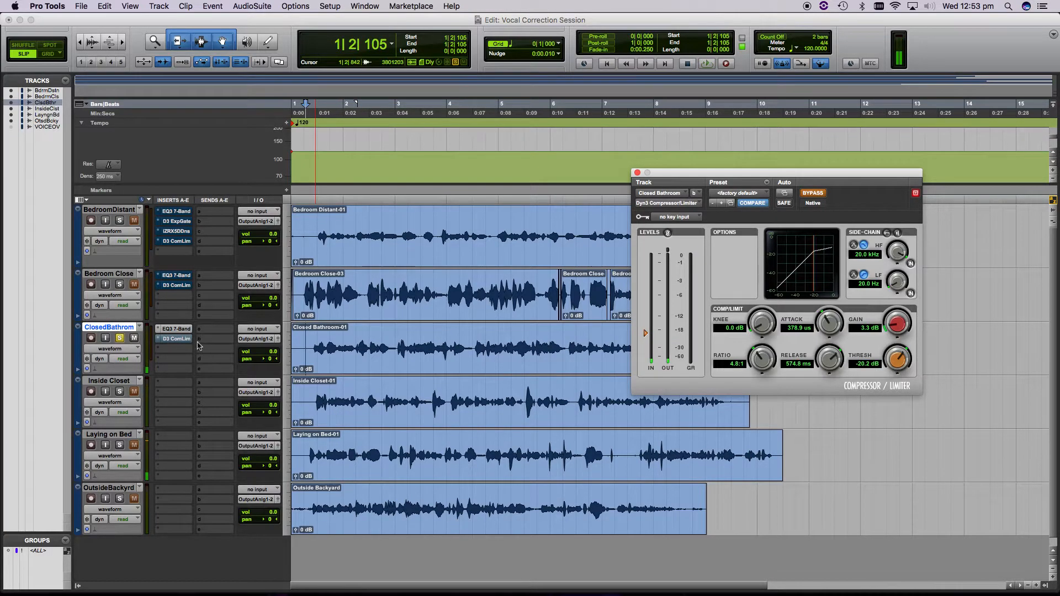
Activate the Closed Bathroom compressor and play the track to hear its effect.
left_click(198, 334)
left_click(231, 292)
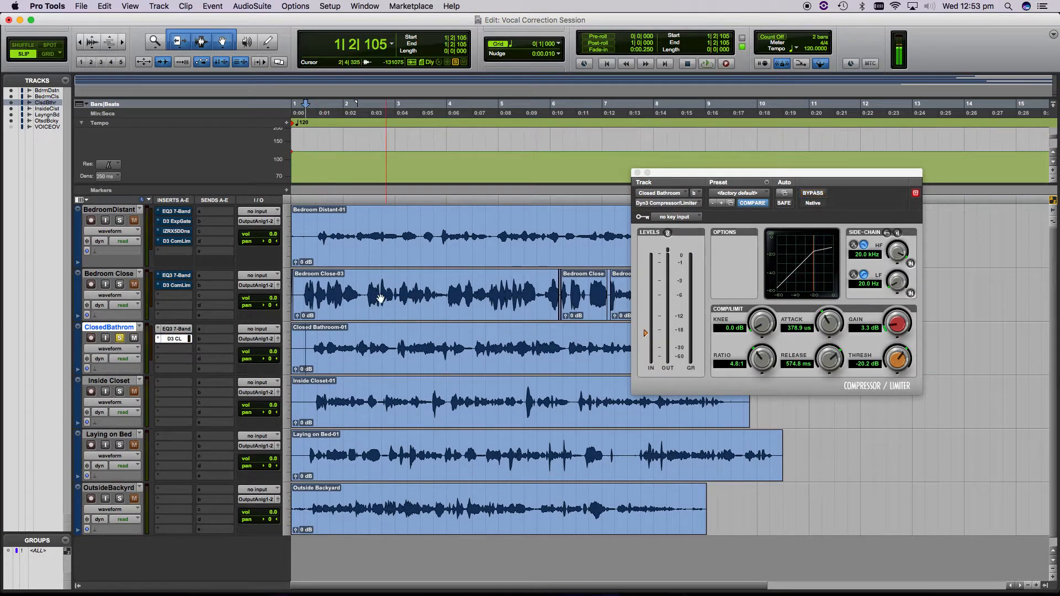
key("space")
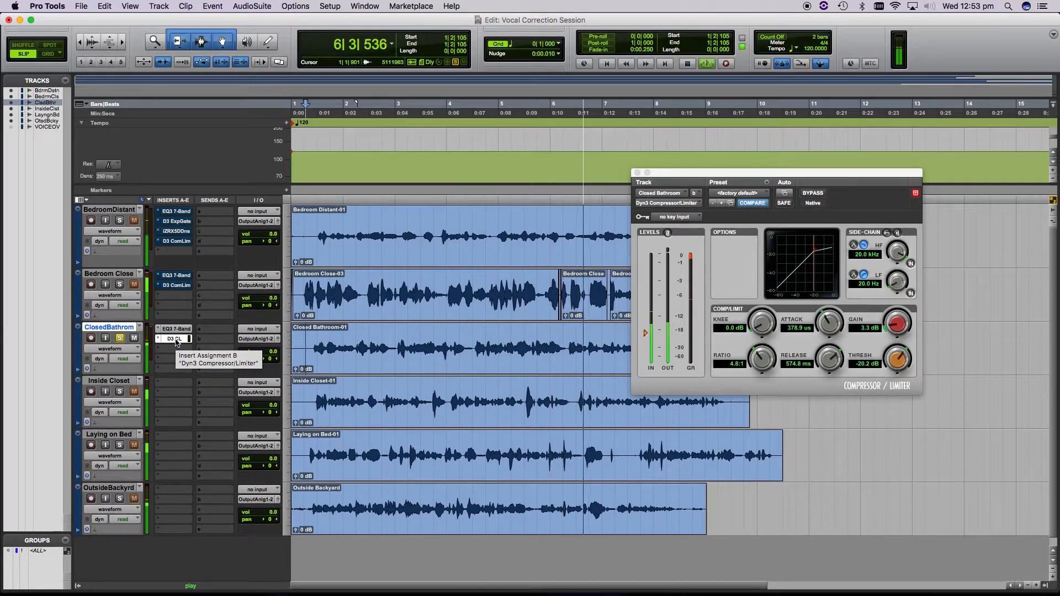
key("space")
Move the Closed Bathroom compressor to the third insert, place an EQ copy in the second, and start playback.
left_click(175, 342)
left_click_drag(176, 344, 175, 348)
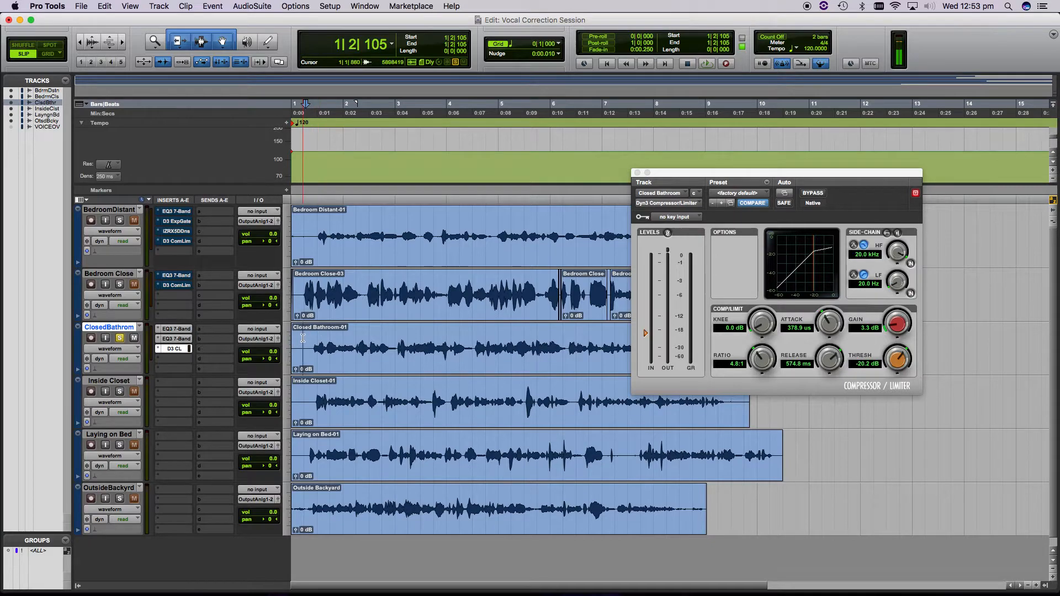
key("space")
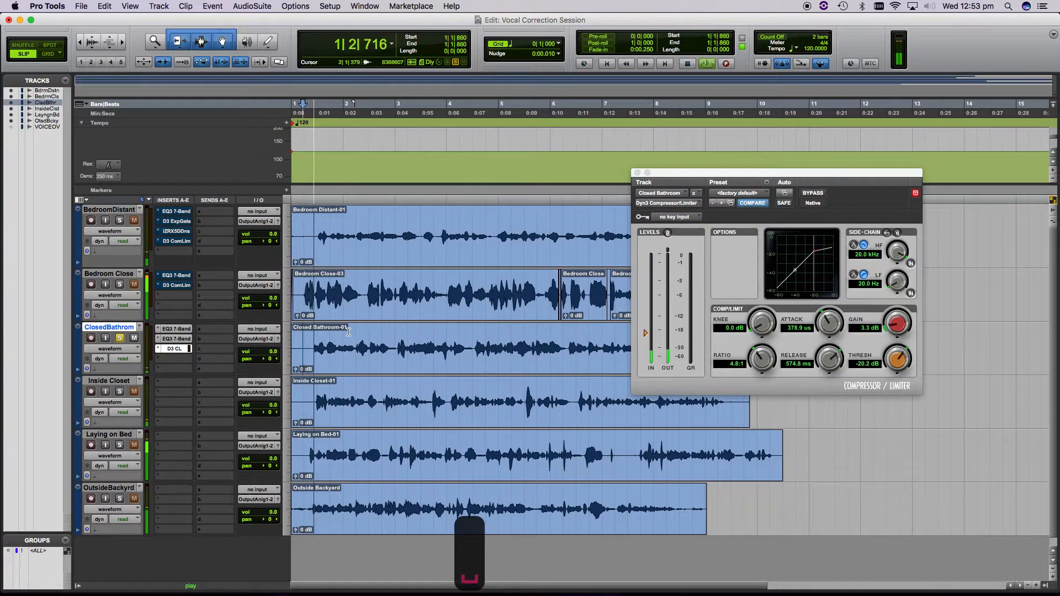
In the second EQ, set the high-pass to 74.7 Hz and LMF gain to -5.8 dB, and reset the HMF and HF bands.
left_click(175, 339)
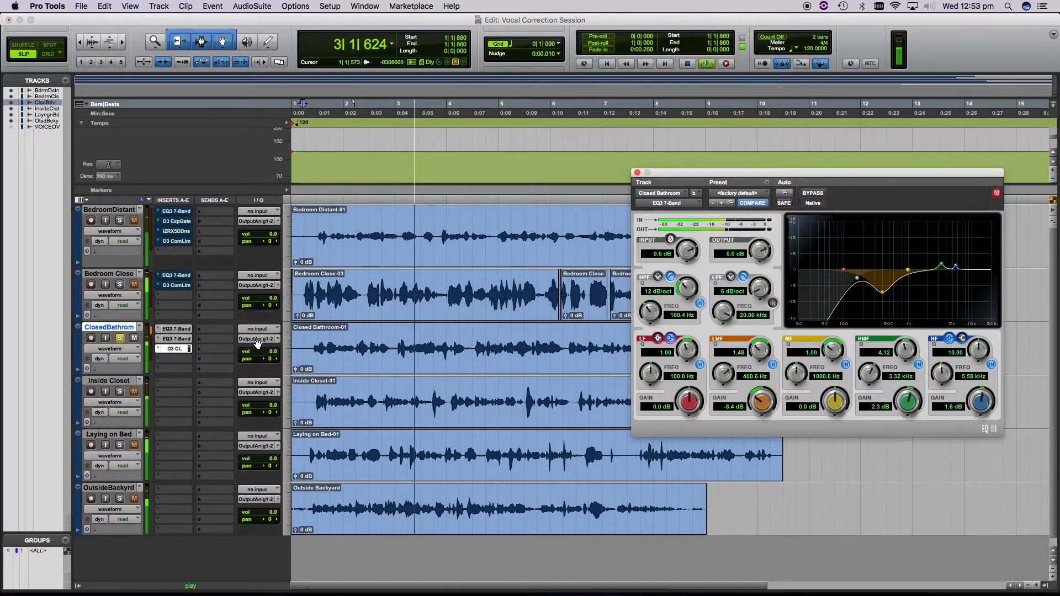
left_click_drag(649, 301, 635, 332)
left_click(907, 402, "alt")
left_click(870, 374, "alt")
left_click(907, 351, "alt")
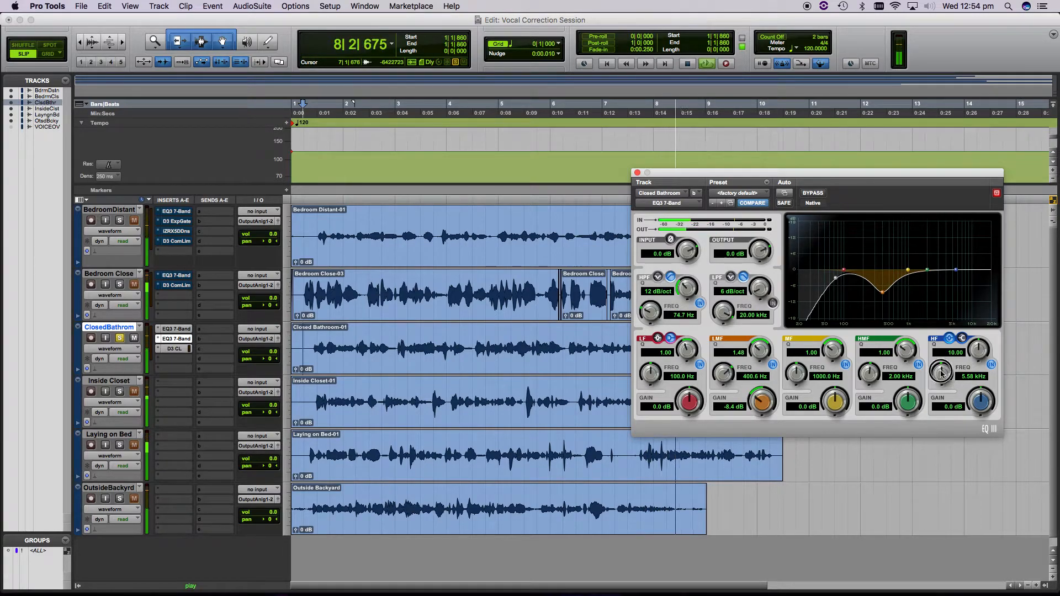
left_click_drag(759, 401, 758, 394)
key("space")
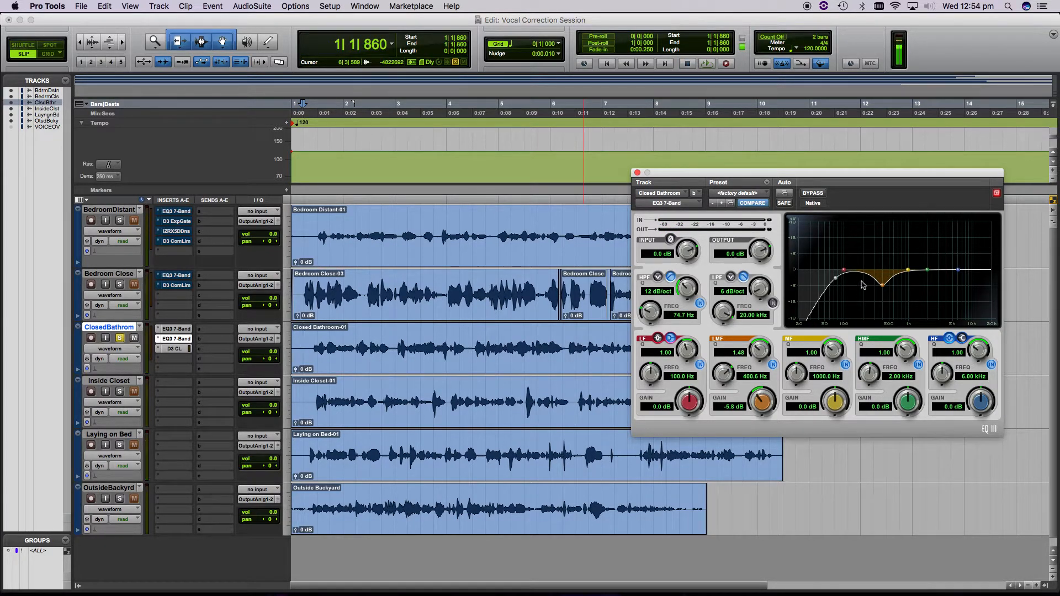
Review both Closed Bathroom EQs, and compare playback with the three inserts bypassed and active.
left_click(170, 329)
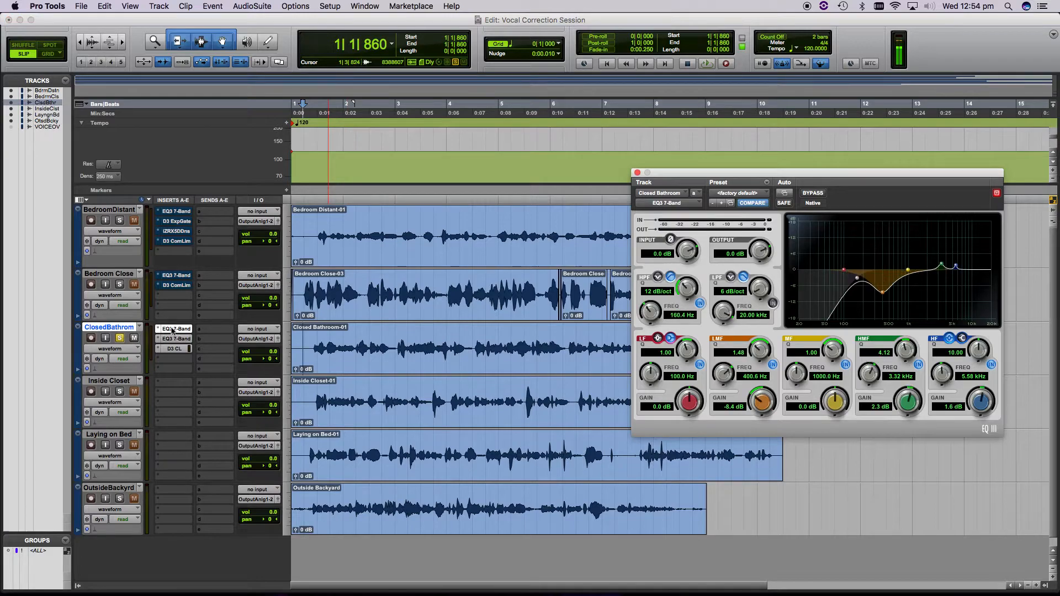
left_click(172, 339)
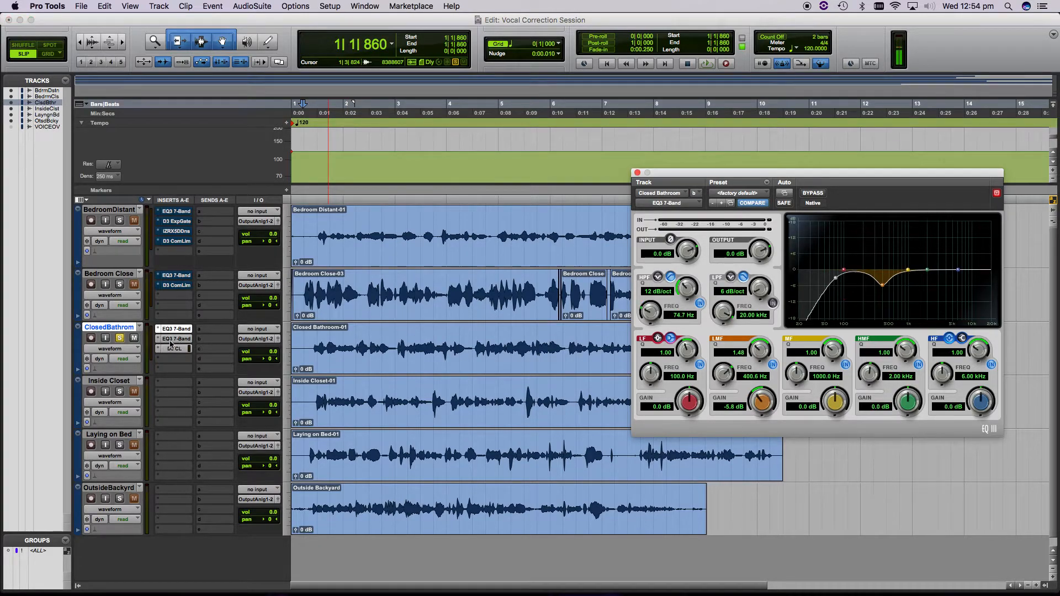
left_click(312, 339)
key("space")
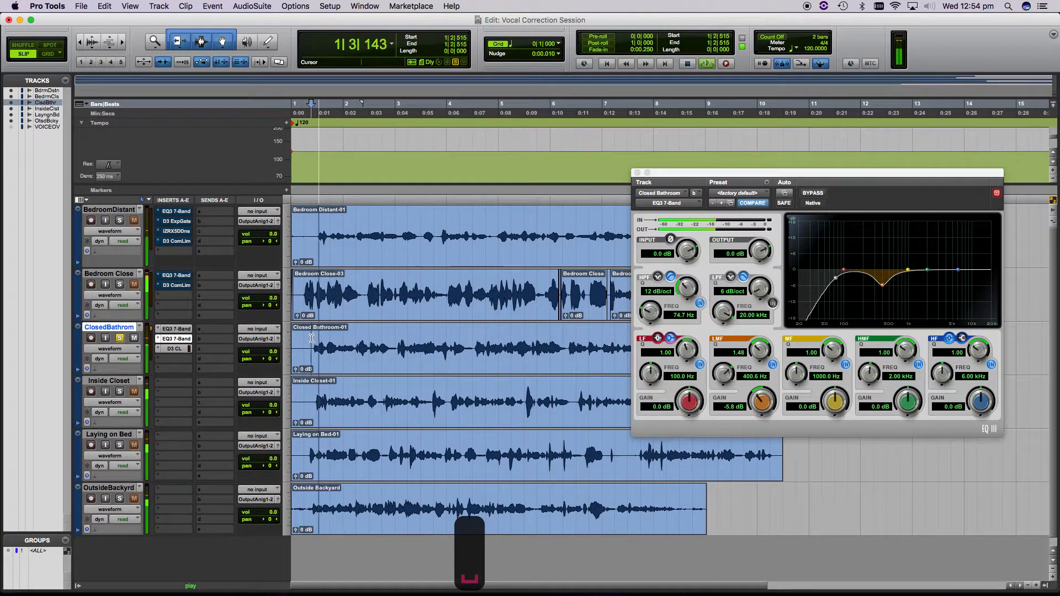
left_click(177, 338, "super")
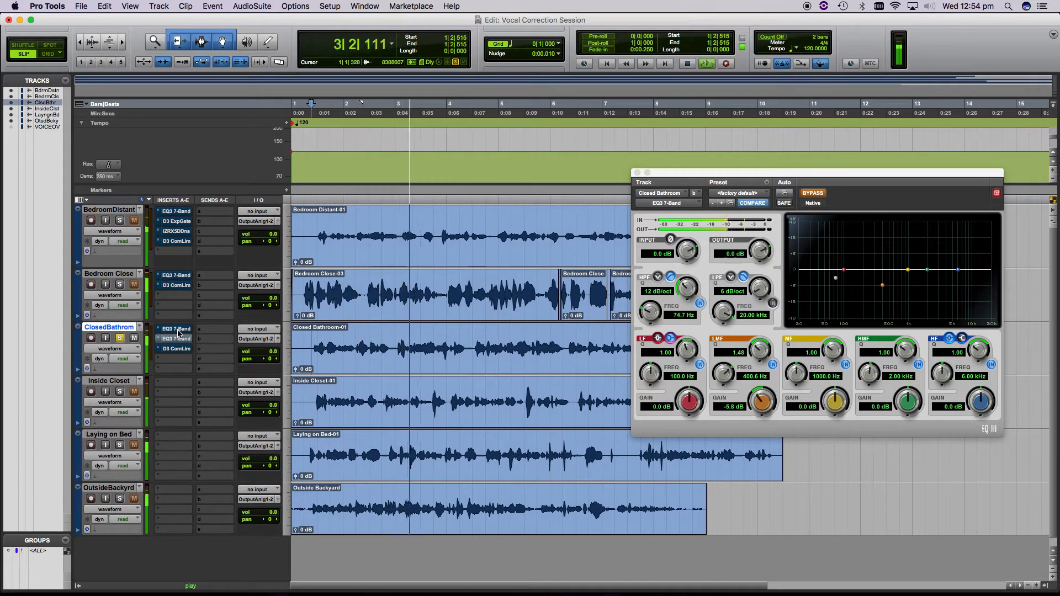
left_click(176, 330, "super")
left_click(177, 340, "super")
left_click(181, 350, "super")
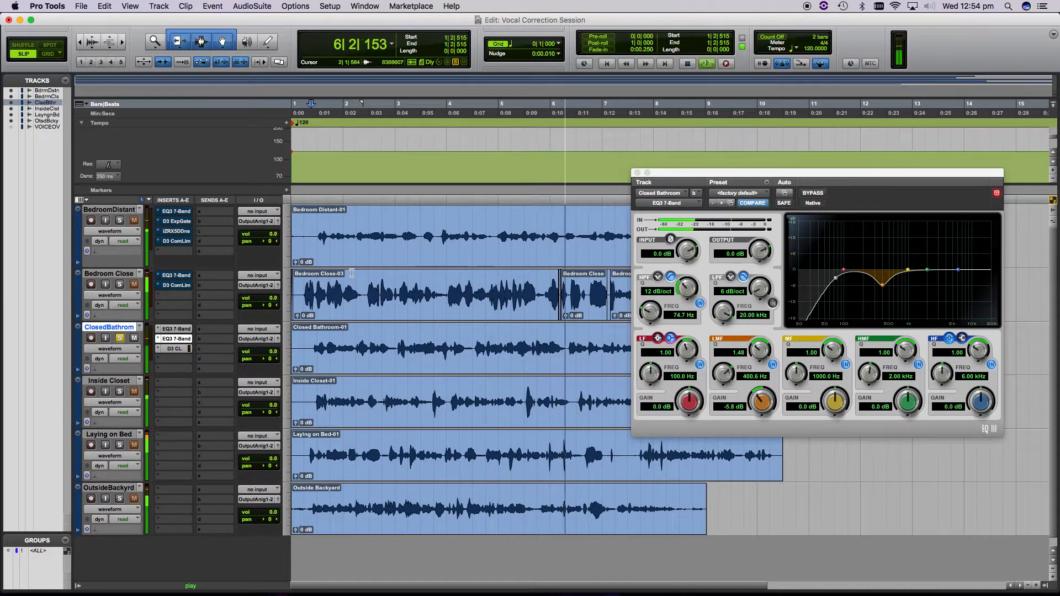
key("space")
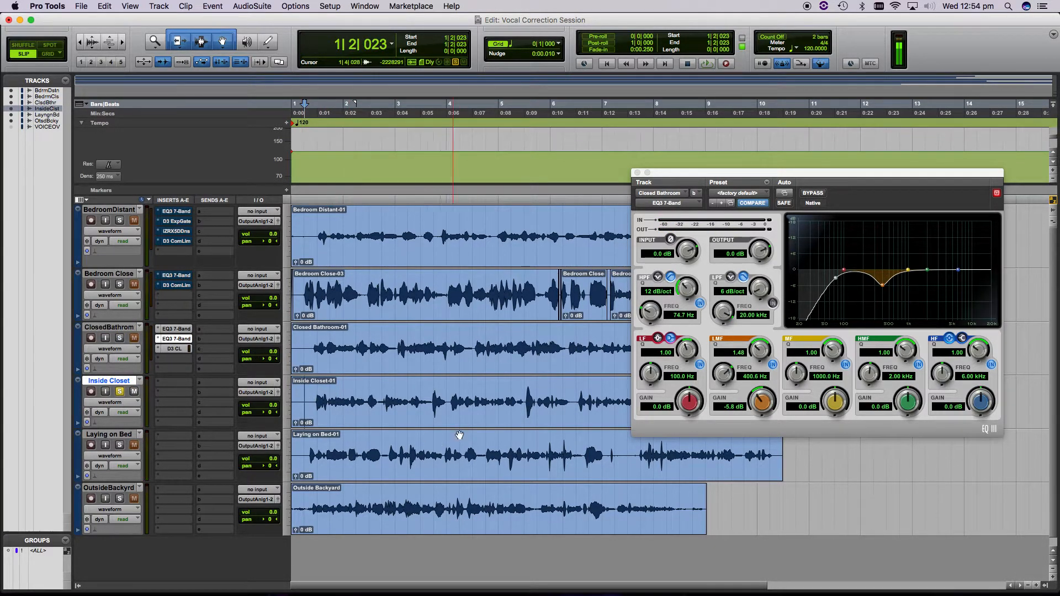
Listen to the soloed Inside Closet track and delete its audio from 5|2|392 to 5|3|046.
key("space")
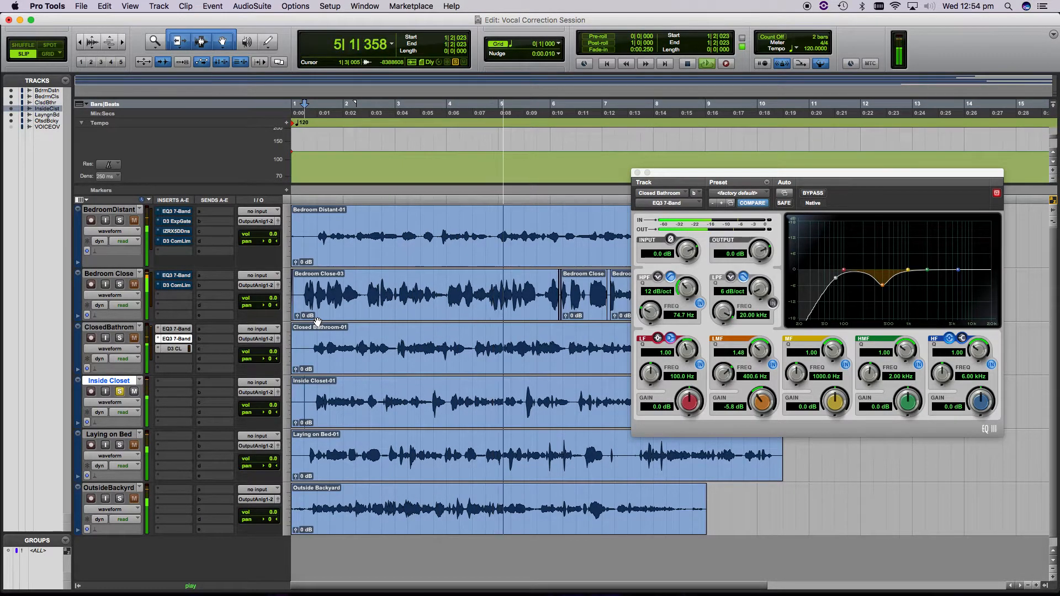
key("space")
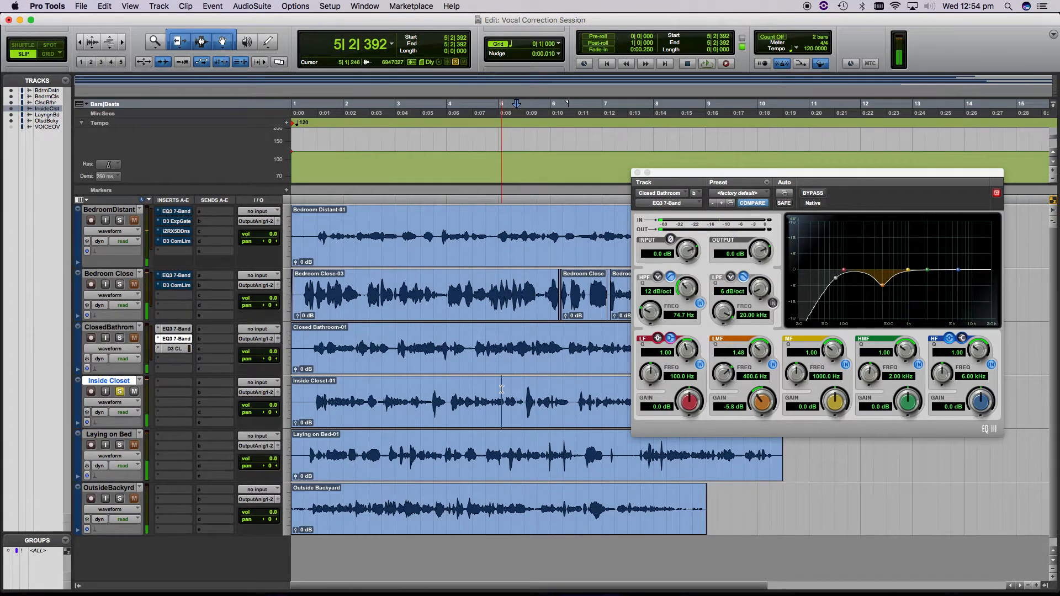
key("space")
key("space")
left_click_drag(524, 398, 516, 396)
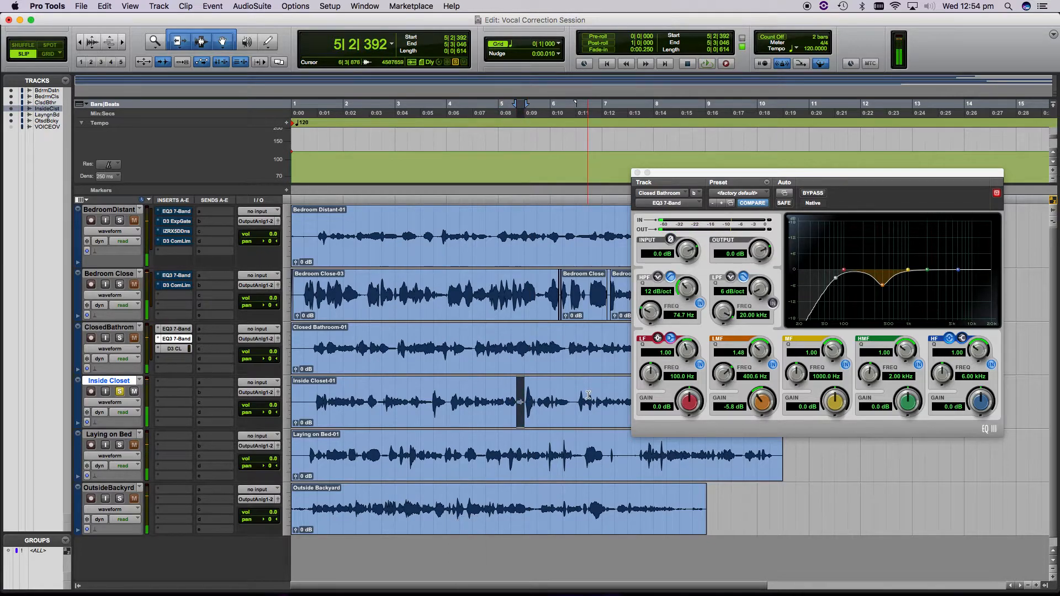
key("BackSpace")
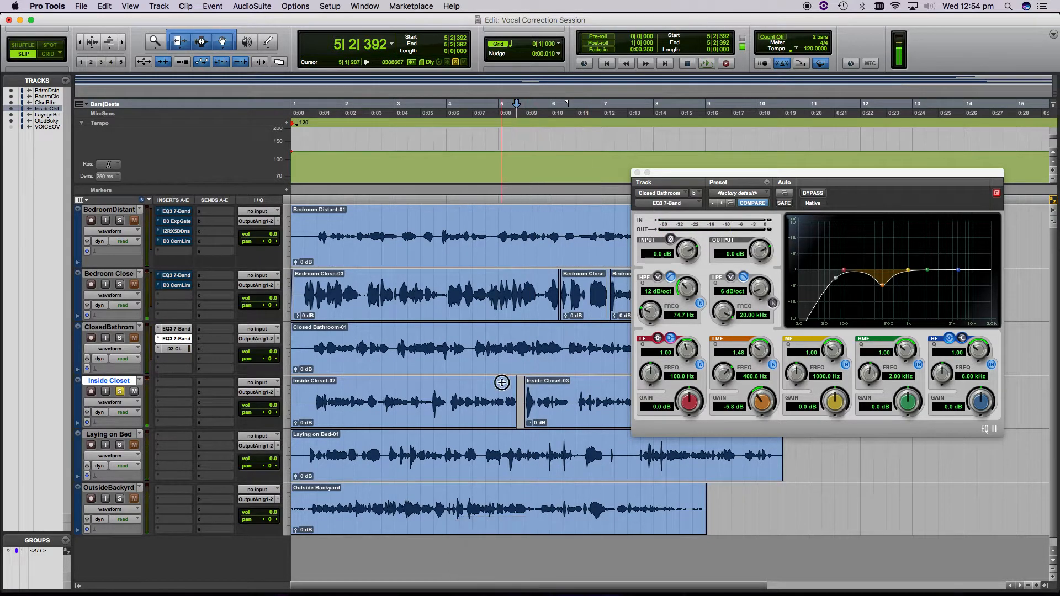
Play Inside Closet across the edited gap and move the EQ window clear of the clips.
key("space")
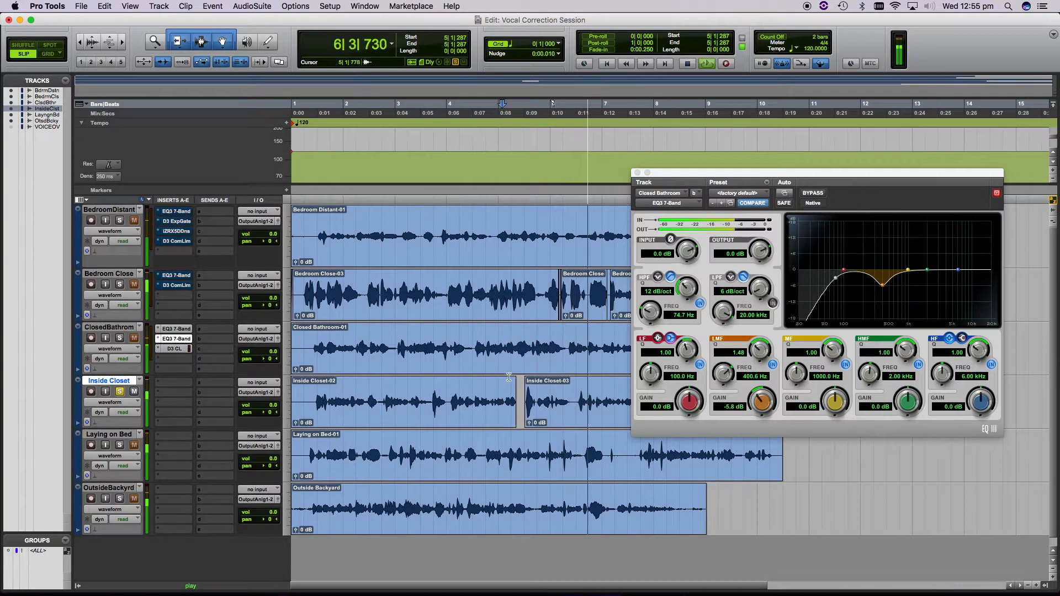
left_click_drag(654, 181, 760, 142)
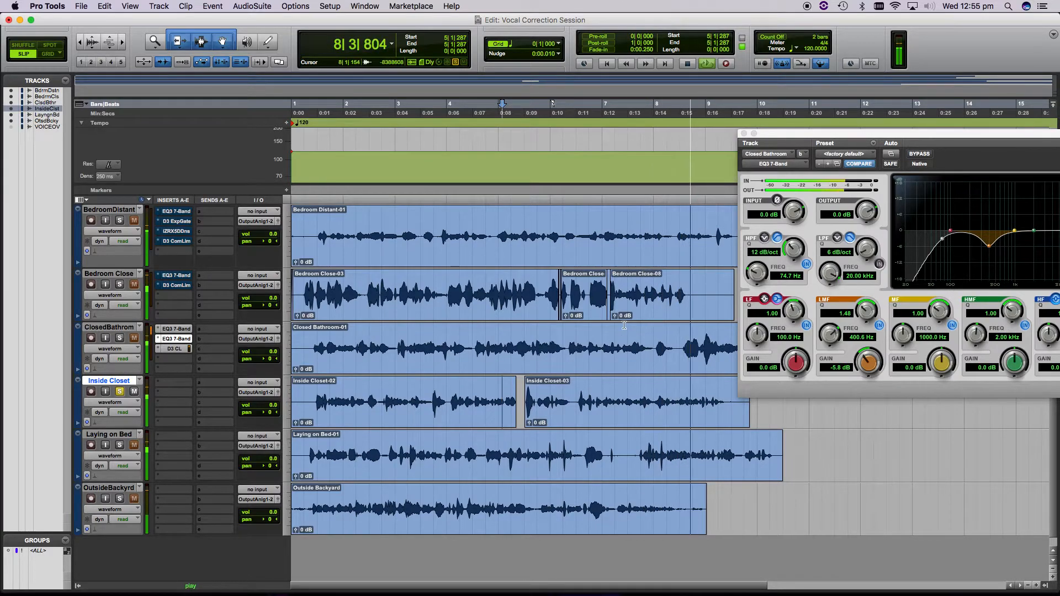
key("space")
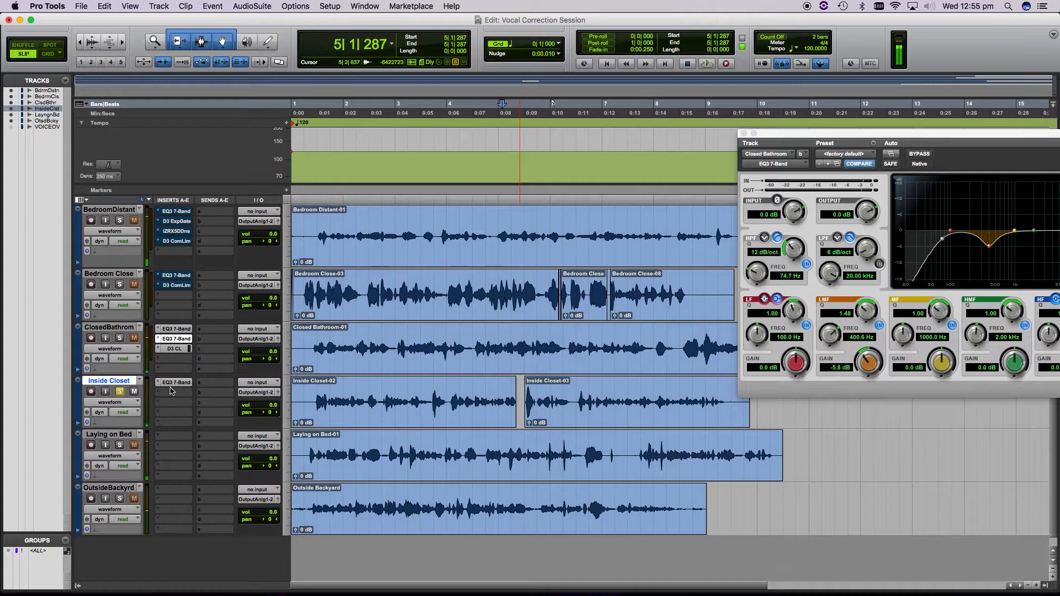
In the EQ copied to Inside Closet, set the high-pass frequency to 93.6 Hz and flatten the HMF and HF bands.
left_click(176, 382)
left_click_drag(889, 135, 688, 141)
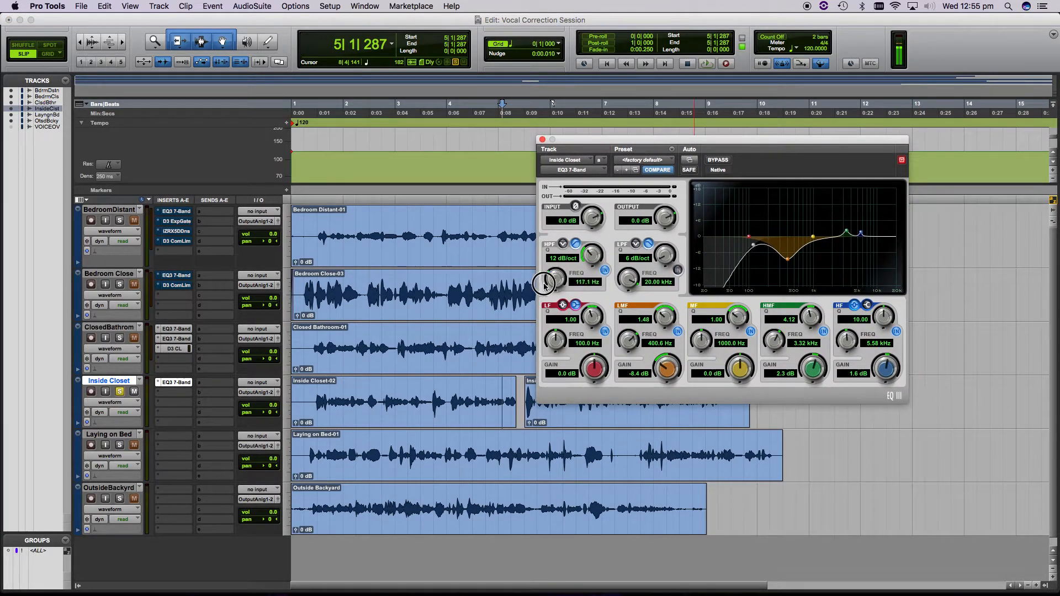
key("space")
key("space")
Sweep a boosted LMF band by ear on Inside Closet and turn it into a -10.5 dB cut at 754.5 Hz with a Q of 2.26.
left_click_drag(675, 319, 677, 271)
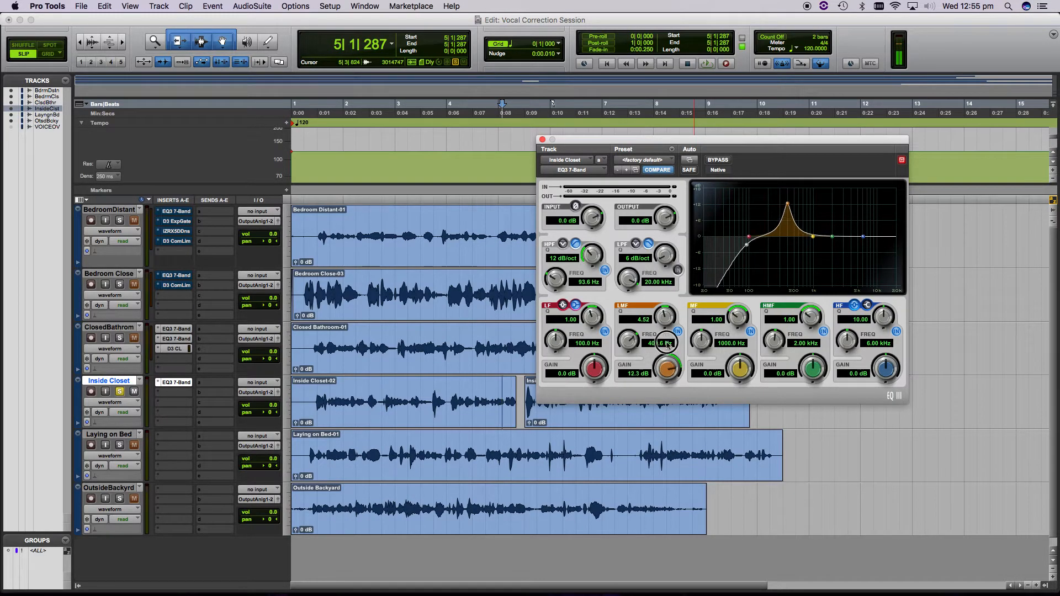
key("space")
left_click_drag(630, 338, 609, 330)
key("space")
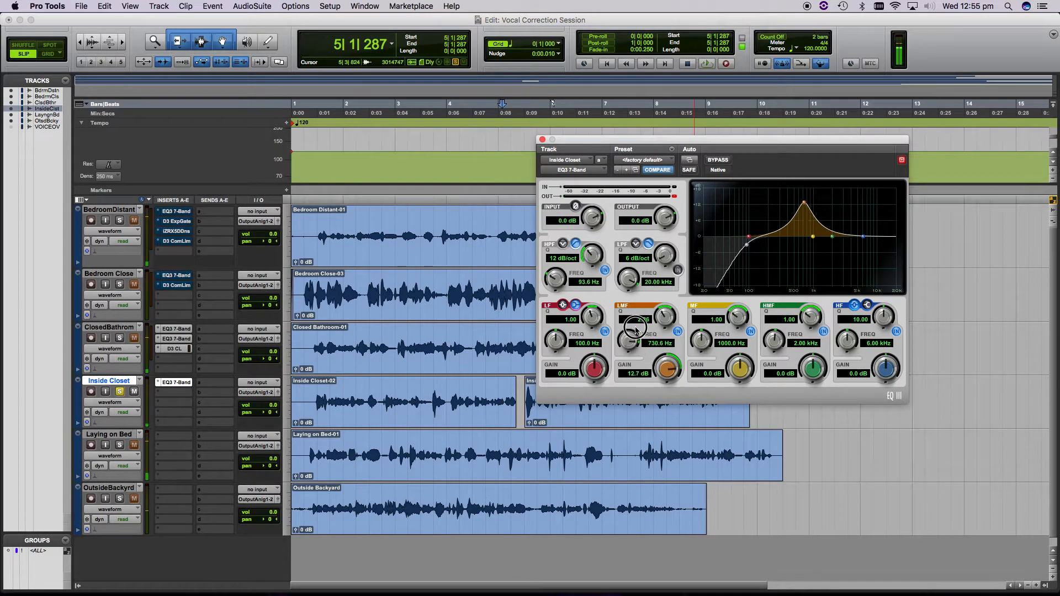
left_click_drag(666, 382, 657, 483)
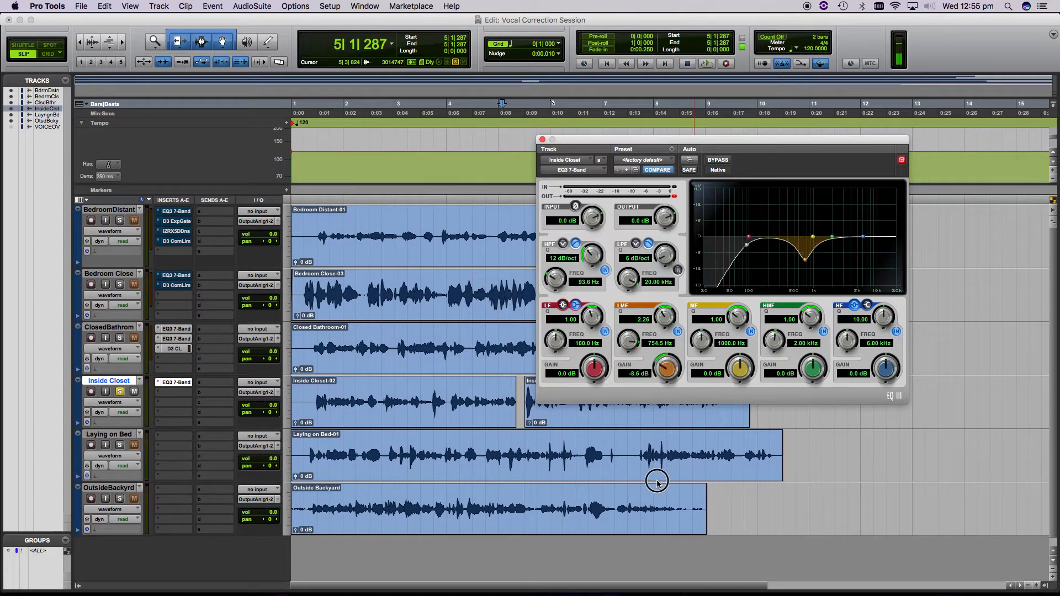
key("space")
left_click_drag(663, 369, 658, 396)
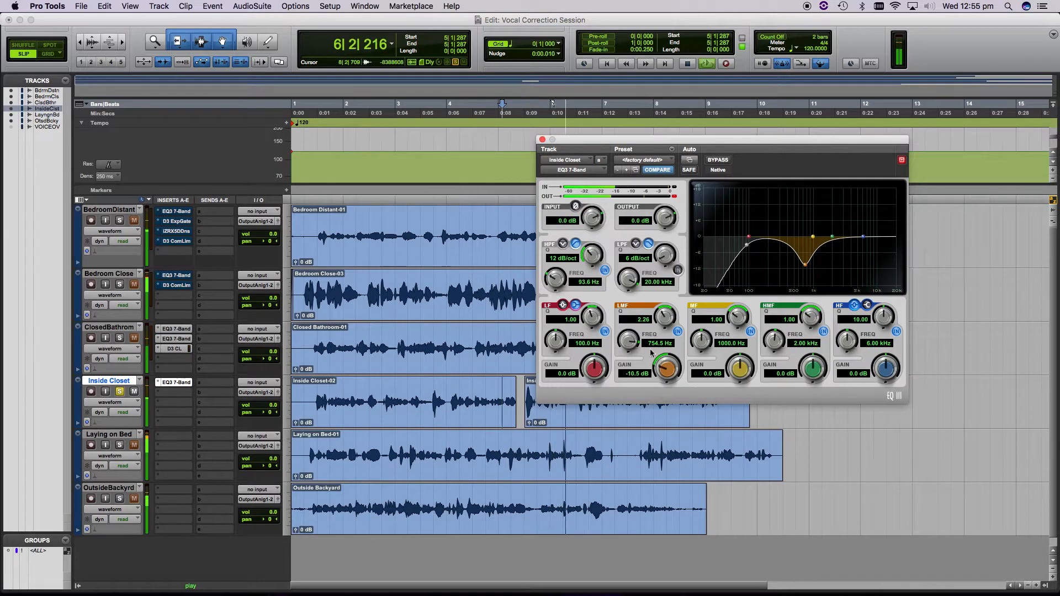
Broaden the Inside Closet LMF cut to a Q of 1.38 at 602.3 Hz with a gain of -12.6 dB.
left_click_drag(634, 343, 617, 368)
left_click_drag(661, 315, 661, 343)
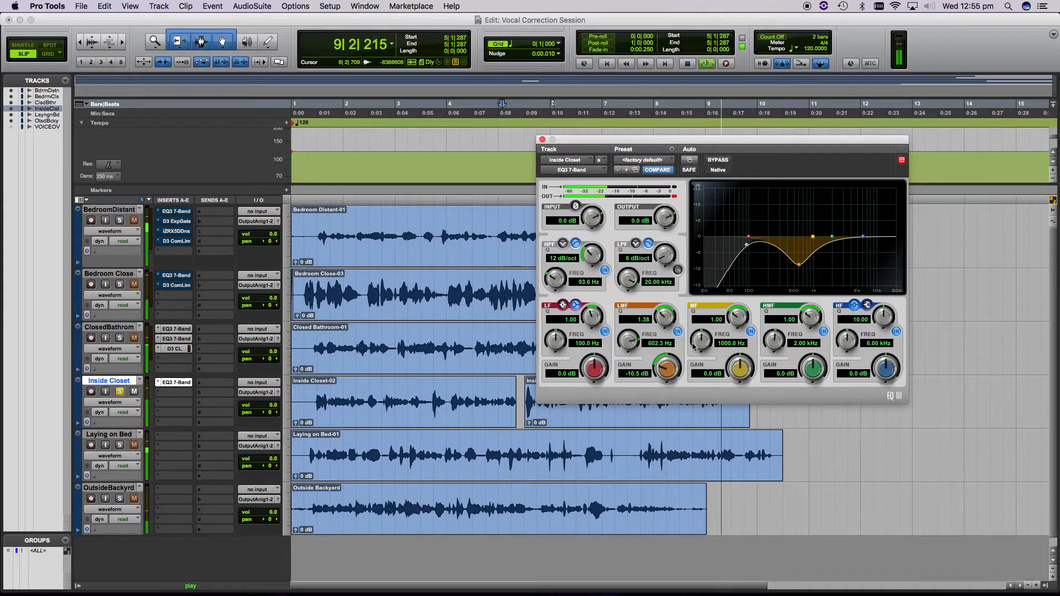
left_click_drag(674, 371, 670, 386)
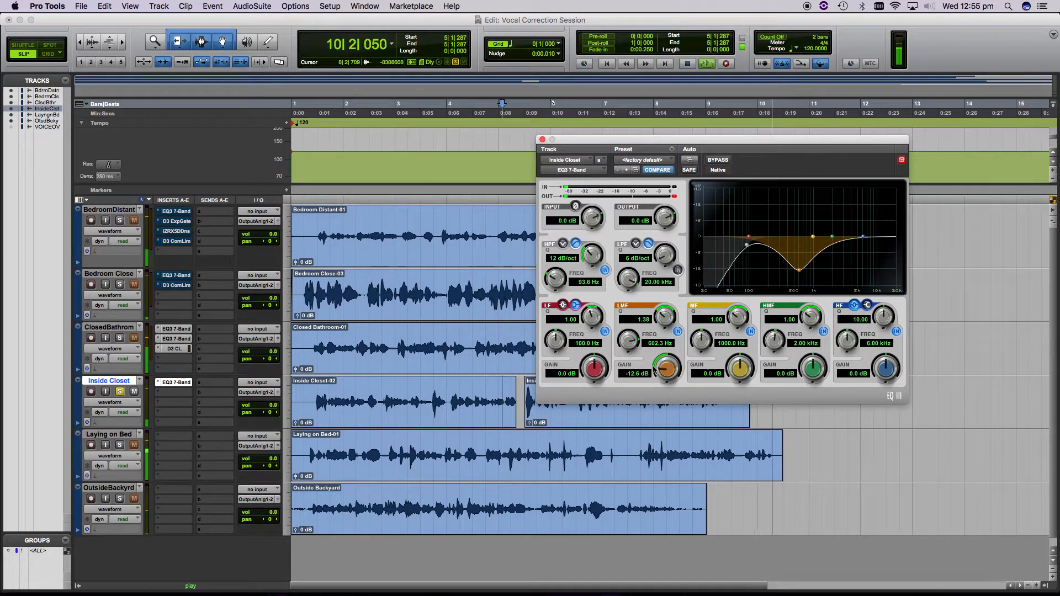
While playing Inside Closet, set the EQ's LMF gain to -11.7 dB and the high-pass frequency to 130.1 Hz.
key("space")
key("space")
left_click_drag(668, 373, 645, 386)
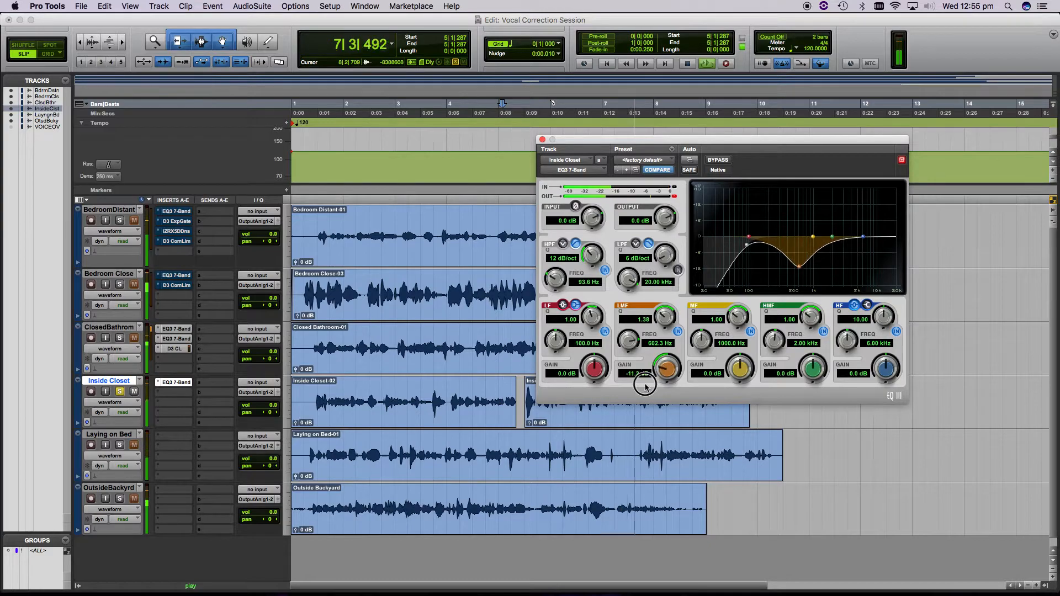
left_click_drag(560, 279, 563, 268)
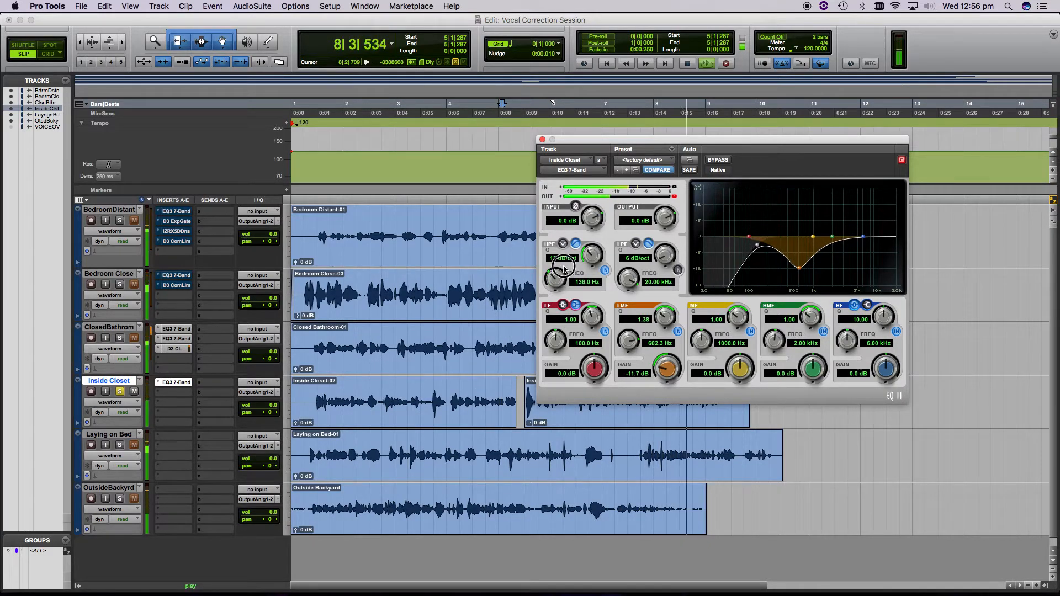
key("space")
Copy a short stretch of room tone just before the first word in the Inside Closet-02 clip.
left_click(506, 389)
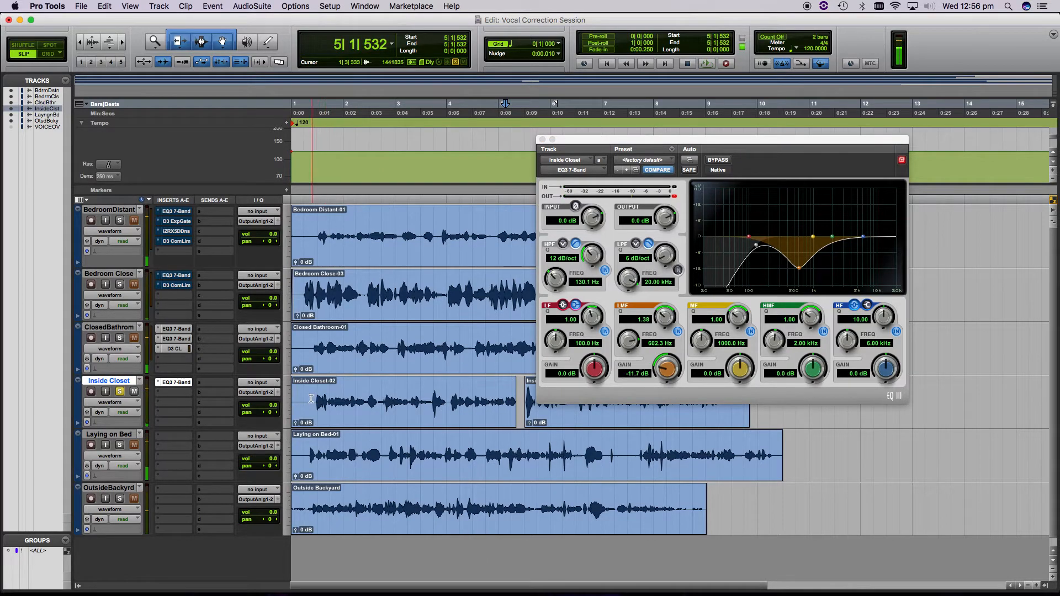
left_click_drag(307, 396, 314, 397)
key("super+c")
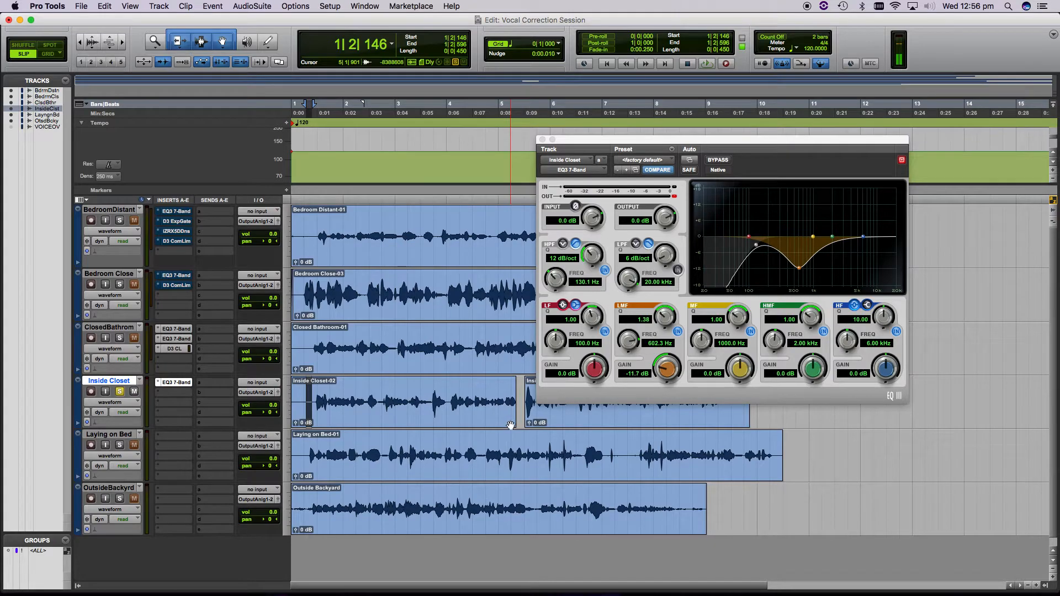
Move the EQ window clear of the clips and paste the copied room tone into the gap between the two Inside Closet clips.
left_click(514, 338)
key("t")
key("t")
key("t")
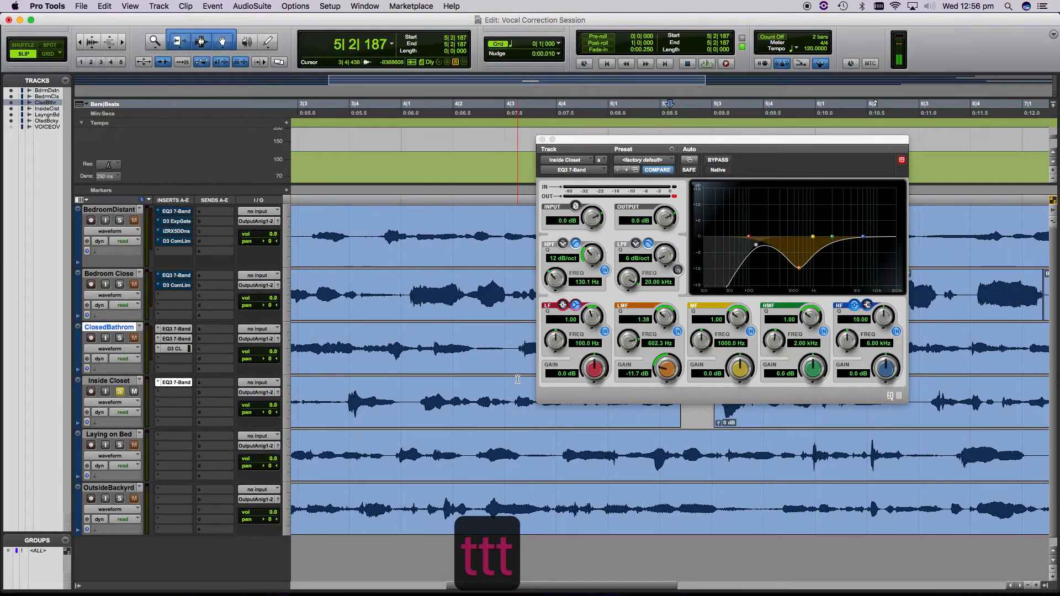
left_click(680, 142)
left_click_drag(681, 142, 507, 44)
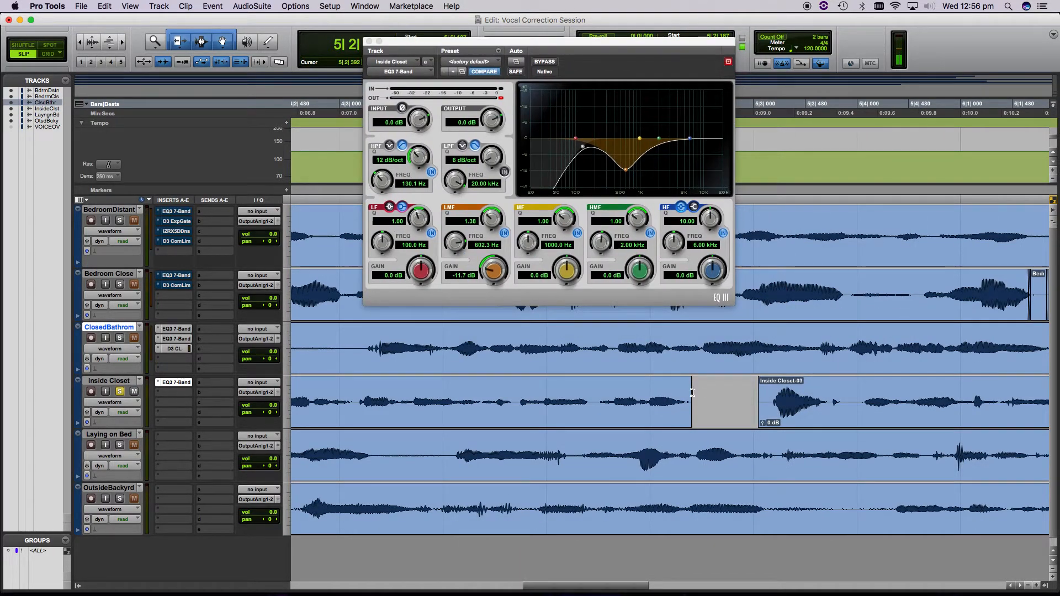
left_click_drag(766, 396, 682, 402)
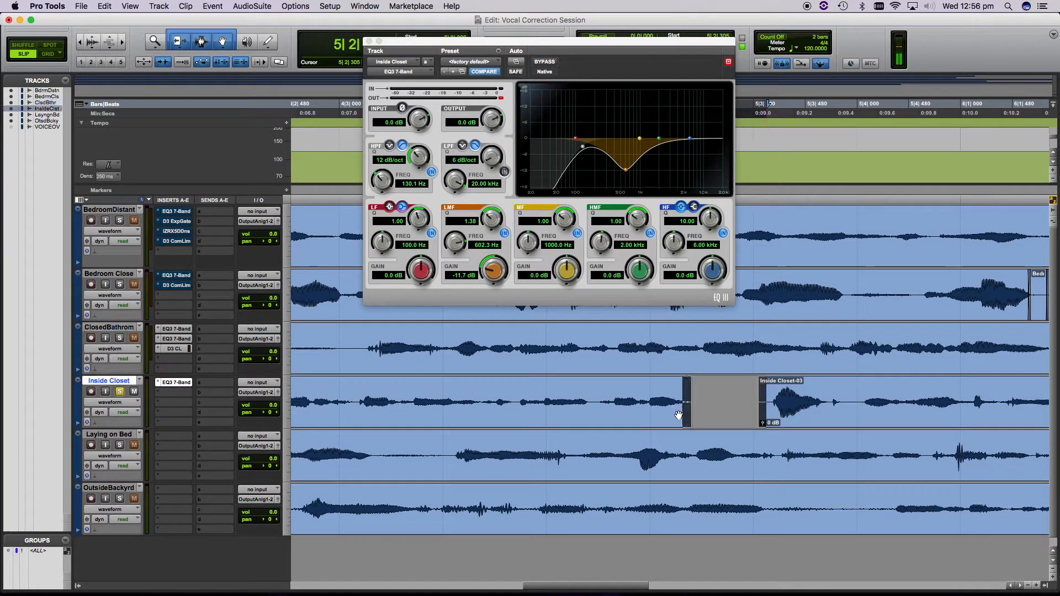
key("super+v")
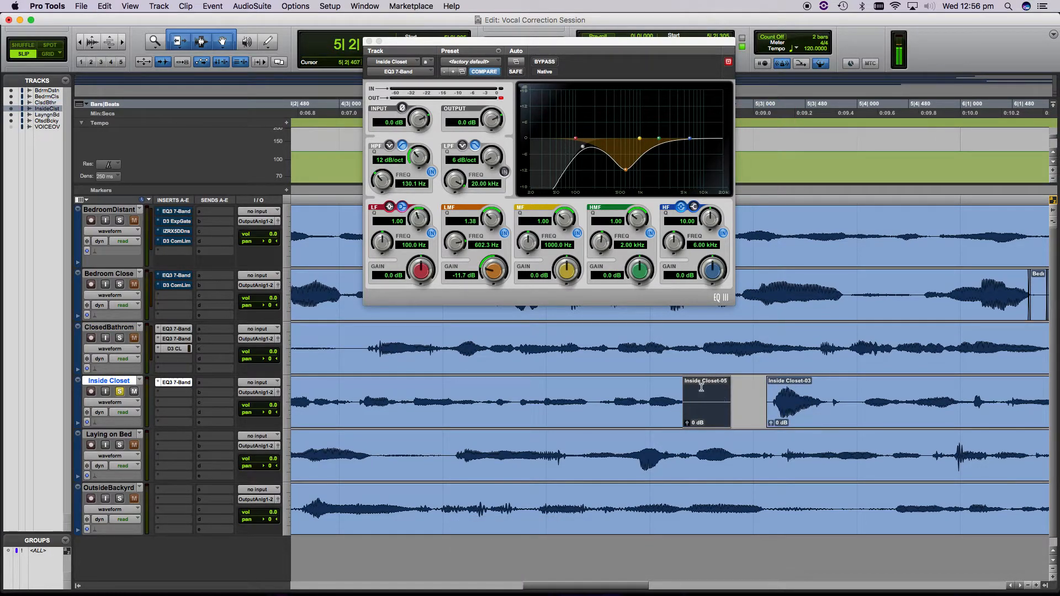
Extend the pasted room tone to fill the gap in Inside Closet and add fades across both of its edit points.
left_click_drag(728, 398, 738, 418)
left_click_drag(706, 404, 773, 397)
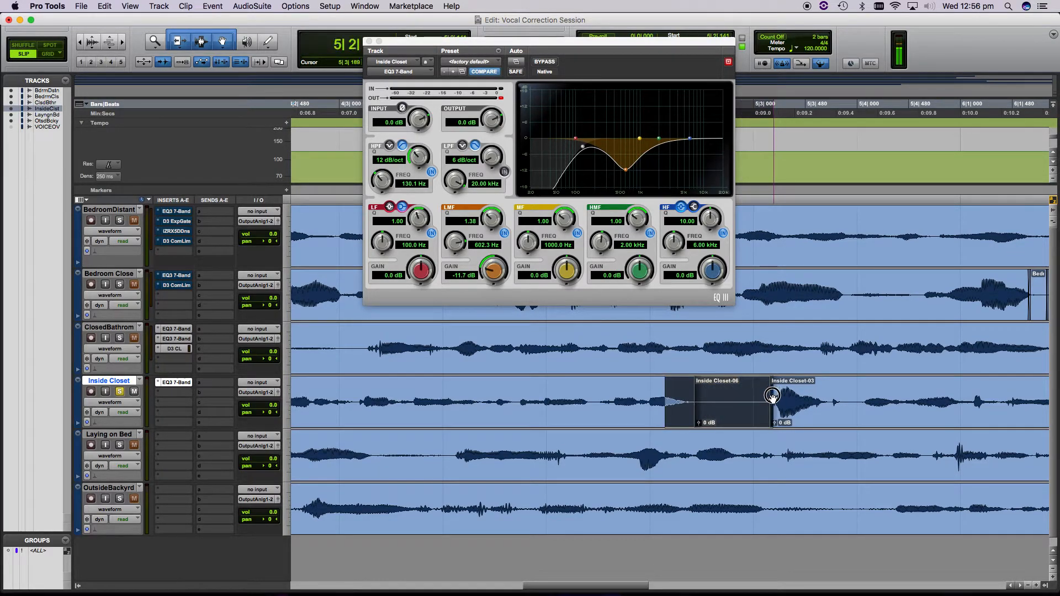
key("f")
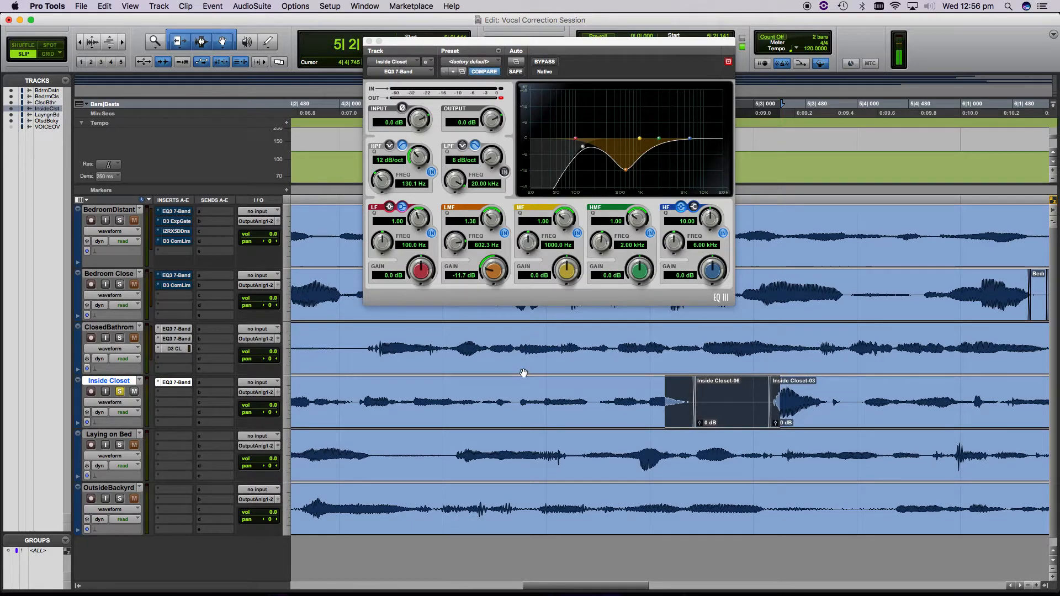
Play Inside Closet across the patched gap and copy the D3 CL compressor from ClosedBathrom to the third Inside Closet insert slot.
left_click(471, 383)
key("space")
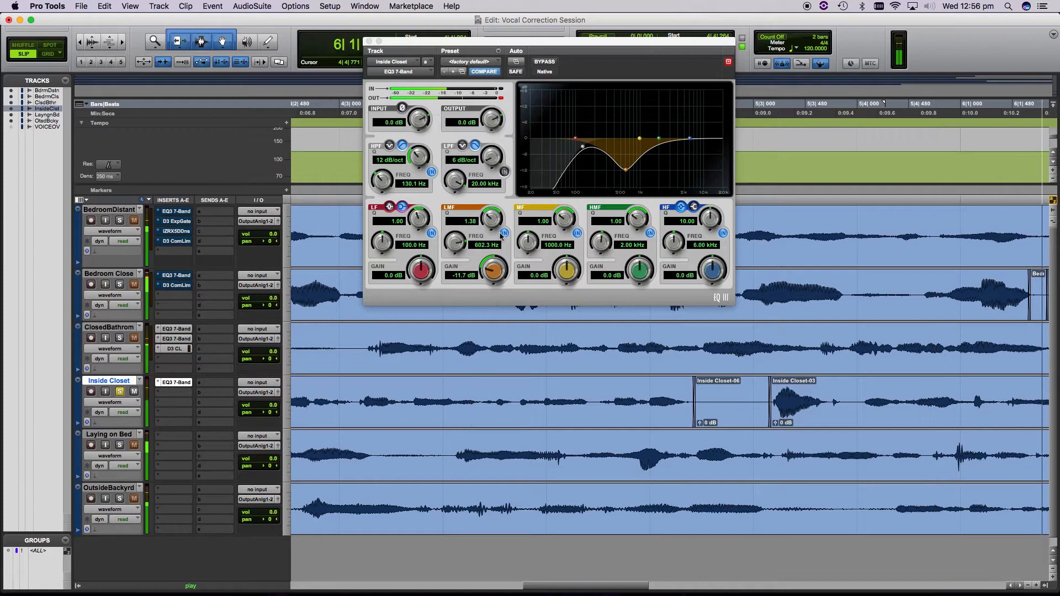
left_click(502, 99)
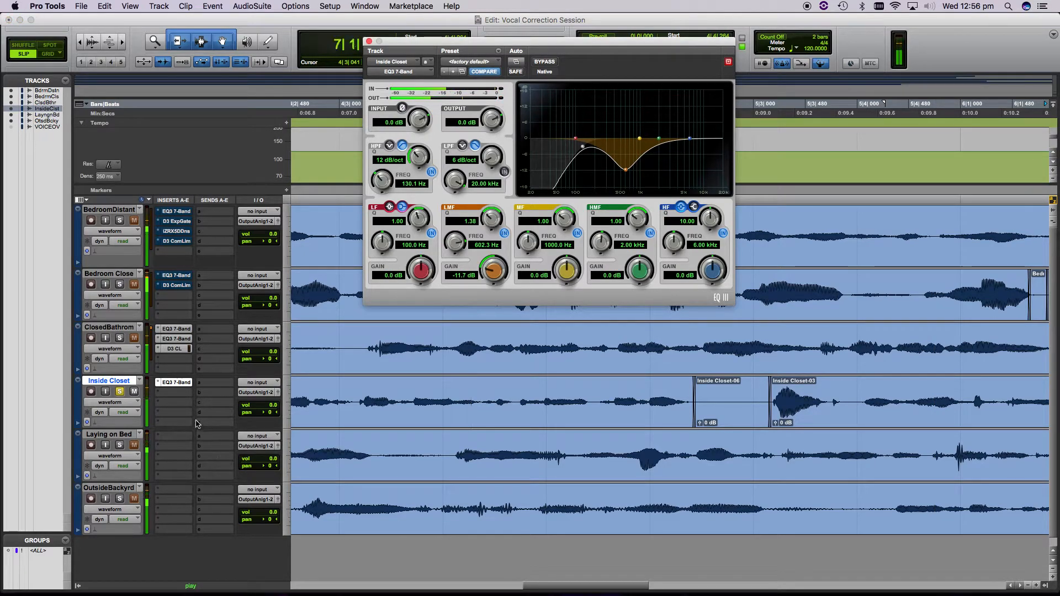
left_click(183, 387)
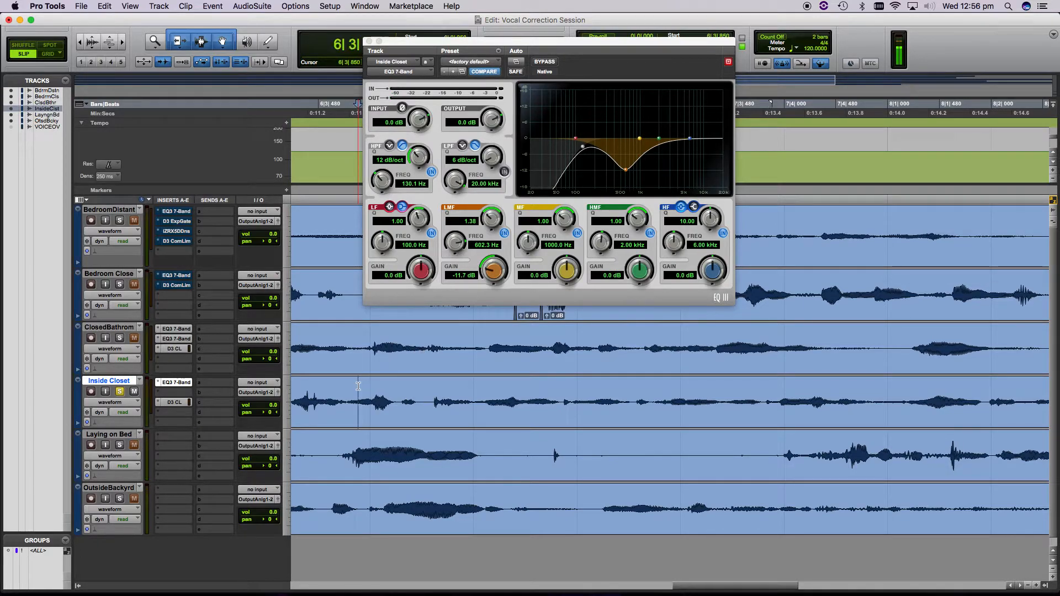
Duplicate the Inside Closet EQ3 7-Band into the track's second insert slot, ahead of the compressor.
key("r")
key("r")
key("r")
key("r")
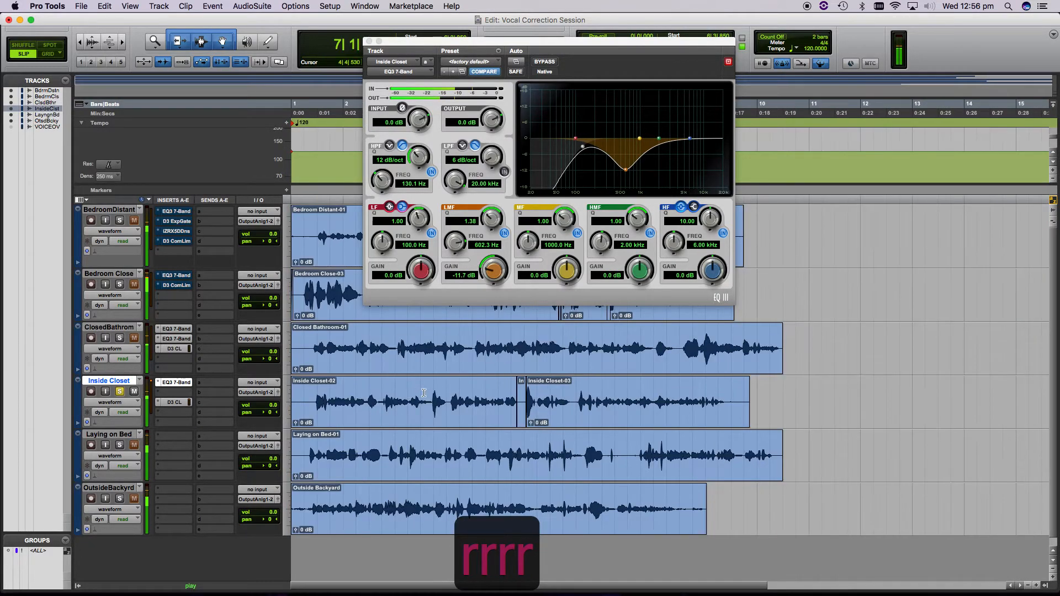
key("r")
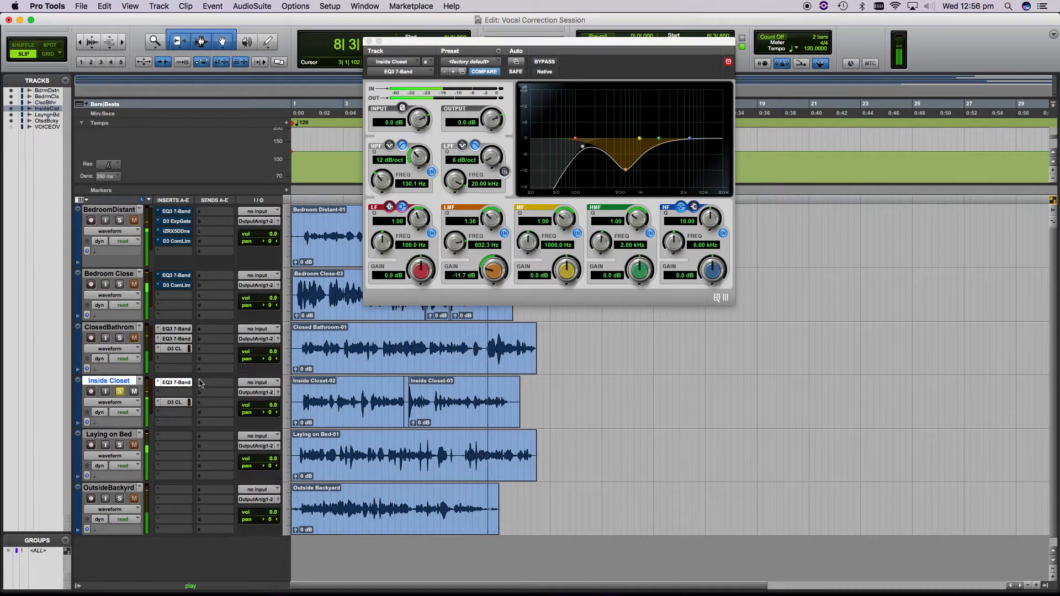
key("space")
left_click(180, 383)
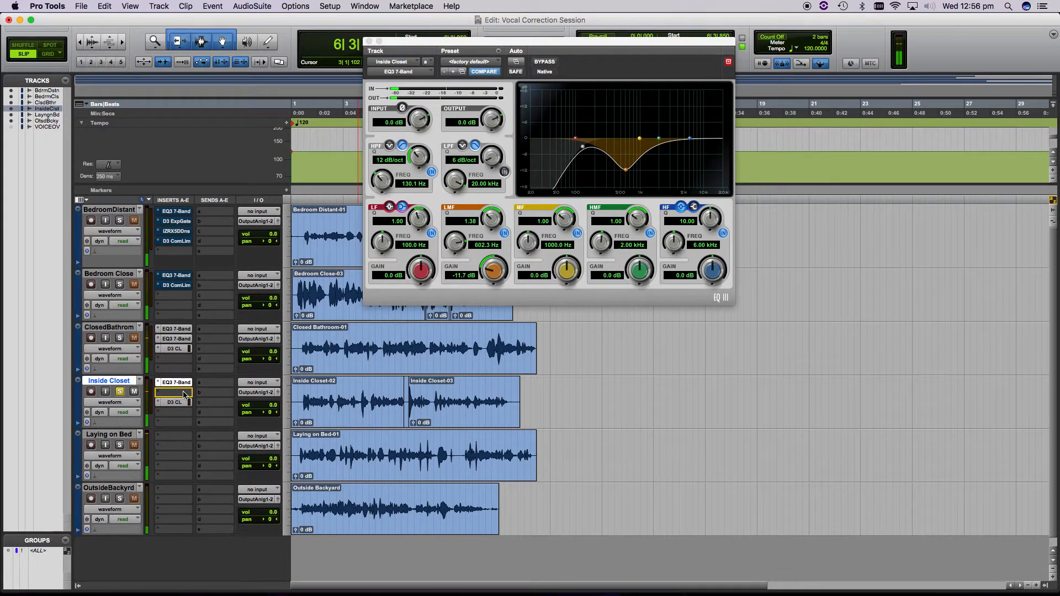
Trim the empty start of the Inside Closet-02 clip and play the track from just before the first word.
left_click(297, 391)
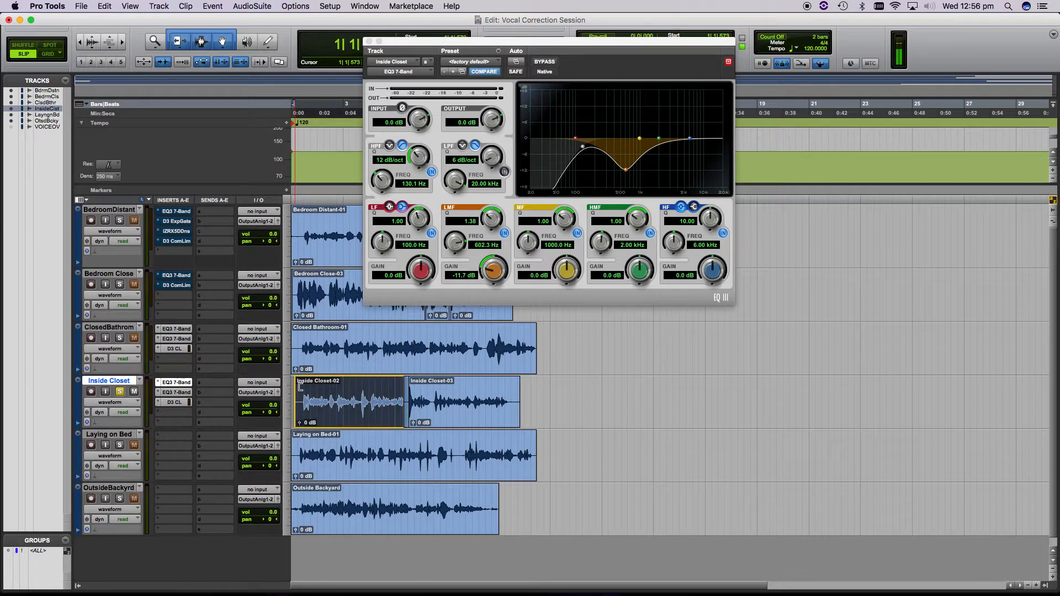
left_click(301, 339)
key("space")
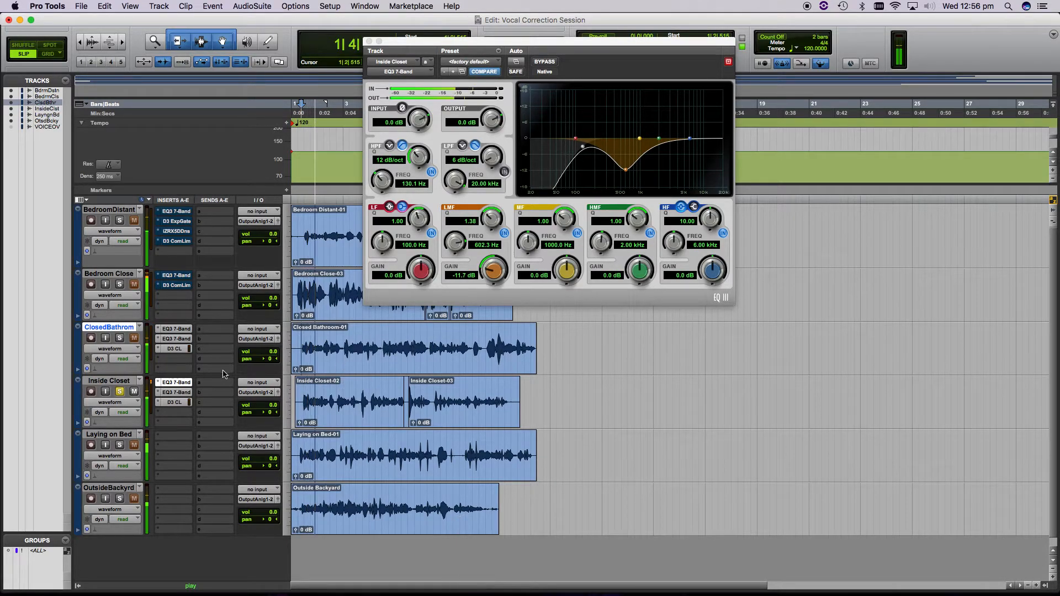
In the second Inside Closet EQ, set the high-pass to 63.4 Hz and LMF gain to -6.0 dB, and move D3 CL one insert slot down.
left_click(177, 392)
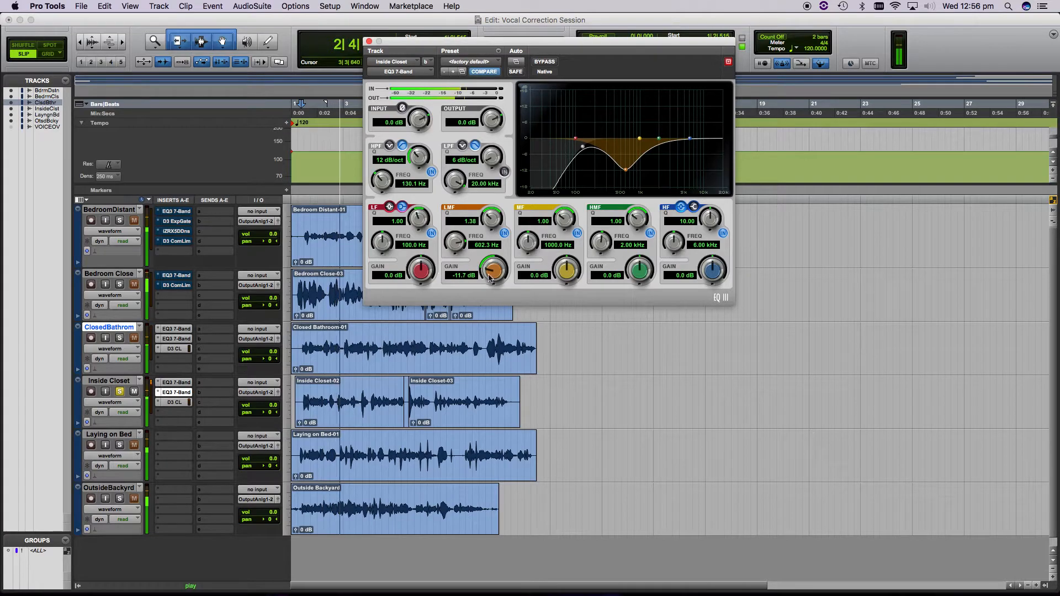
mouse_move(381, 180)
left_mouse_down()
mouse_move(367, 206)
mouse_move(367, 194)
left_mouse_up()
left_click_drag(493, 270, 488, 237)
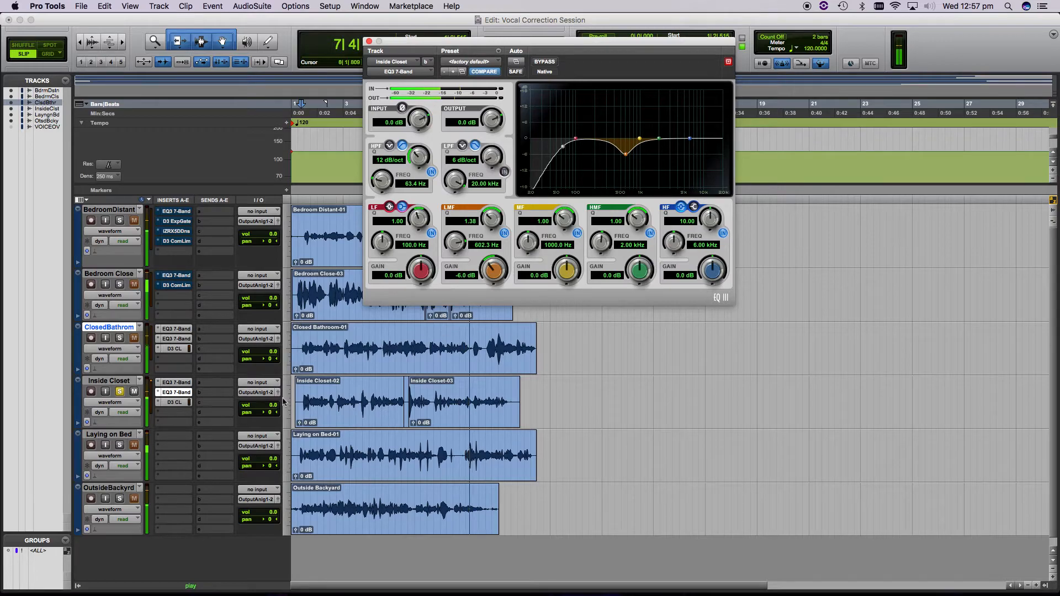
left_click_drag(180, 404, 183, 412)
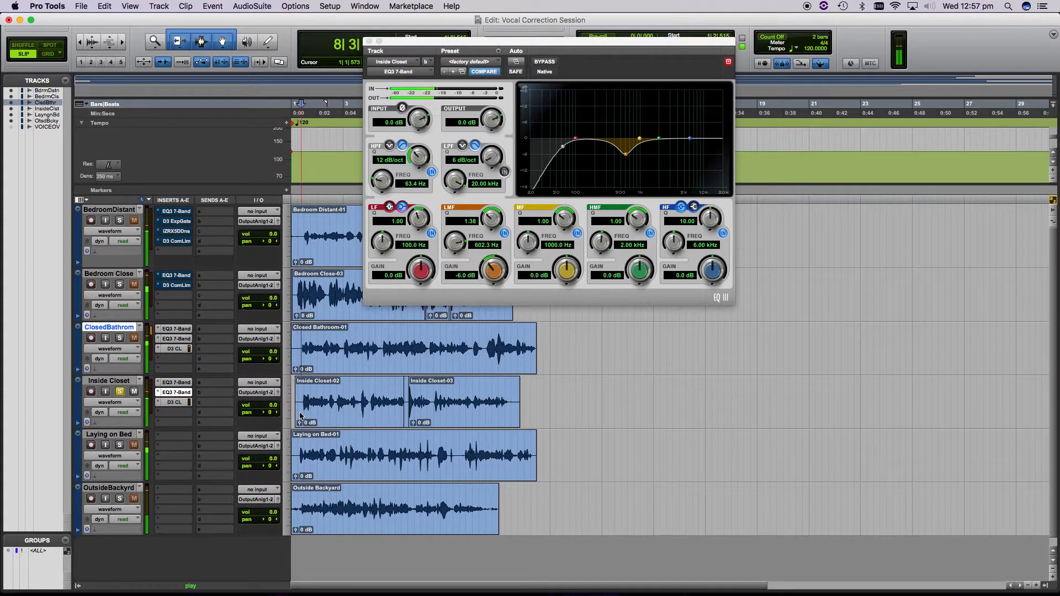
key("space")
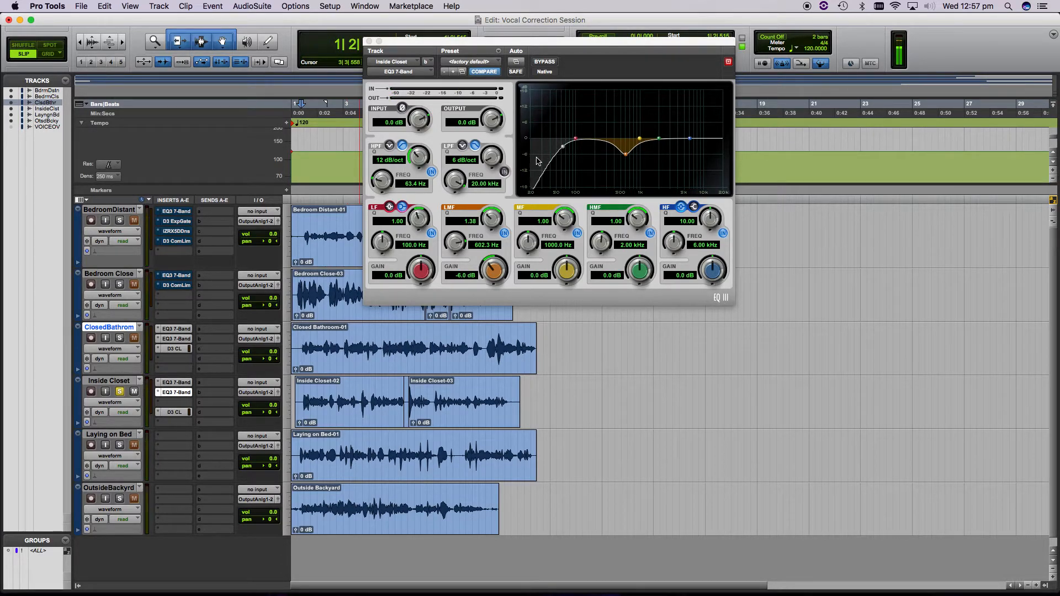
Switch the second EQ's LF band to a peak shape and boost it 12.4 dB at 103.9 Hz with a Q of 4.84.
left_click_drag(575, 141, 575, 126)
left_click(401, 207)
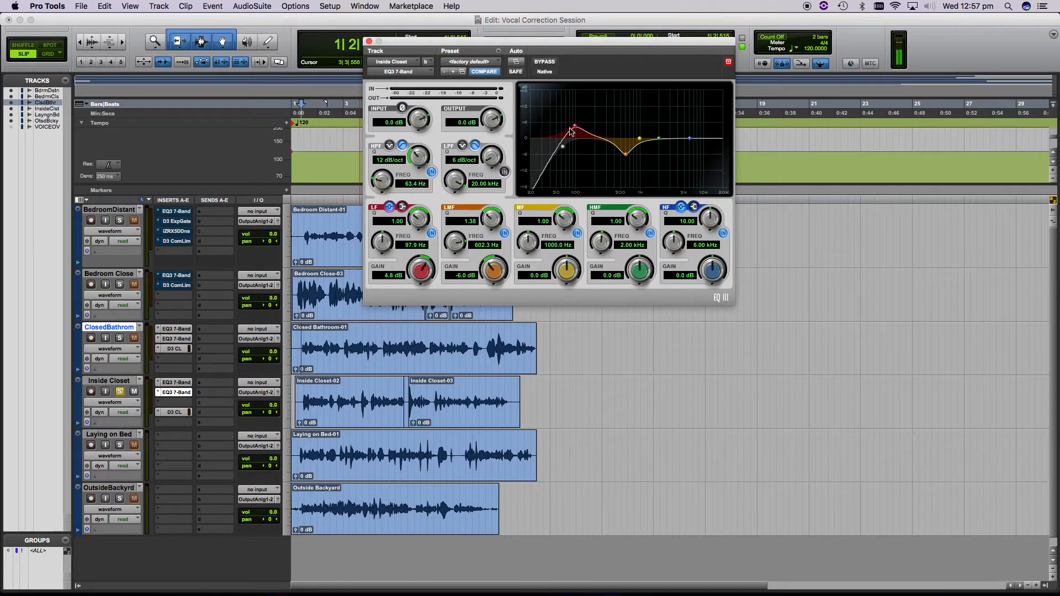
left_click_drag(575, 128, 576, 104)
left_click_drag(436, 215, 423, 189)
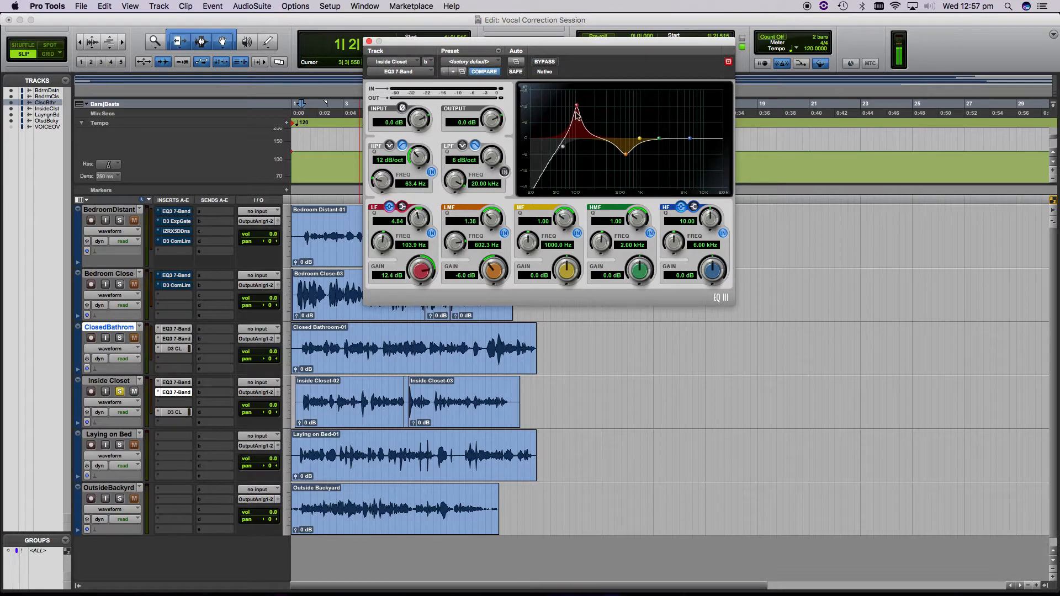
Sweep the LF boost by ear during playback and set it to 3.4 dB at 154.5 Hz with a Q of 1.08.
key("space")
left_click_drag(578, 108, 589, 133)
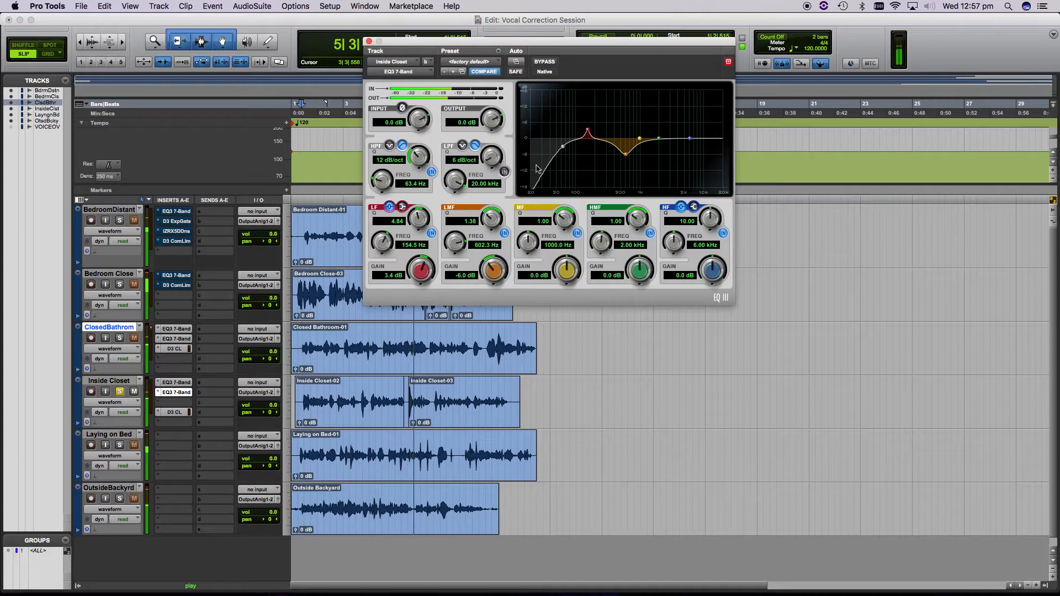
left_click_drag(419, 221, 421, 347)
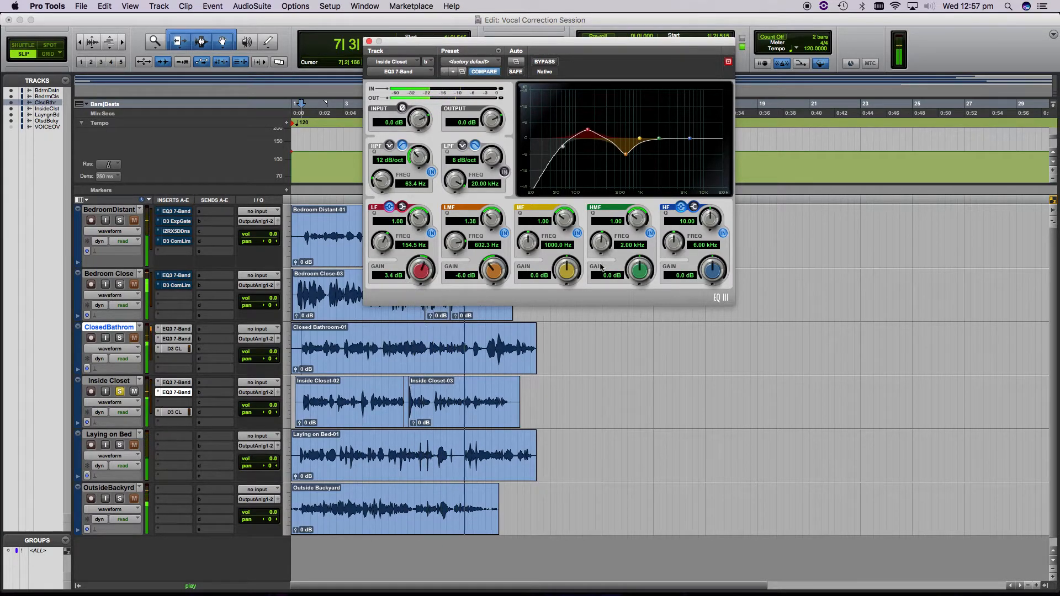
key("space")
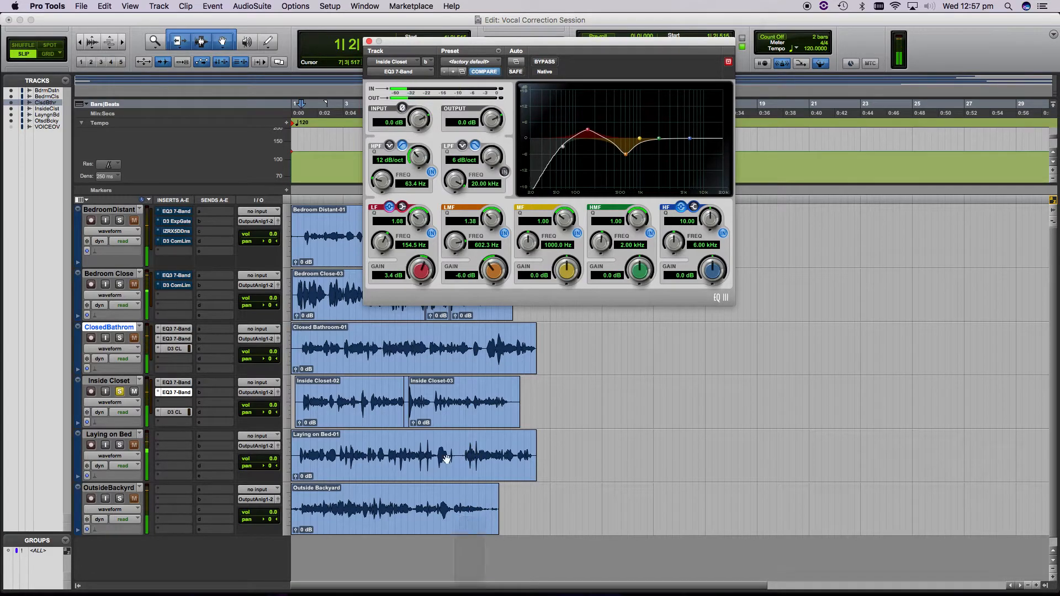
Insert the mono iZotope Nectar 2 BreathControl noise-reduction plug-in on Inside Closet, between the second EQ and the compressor.
left_click(180, 404)
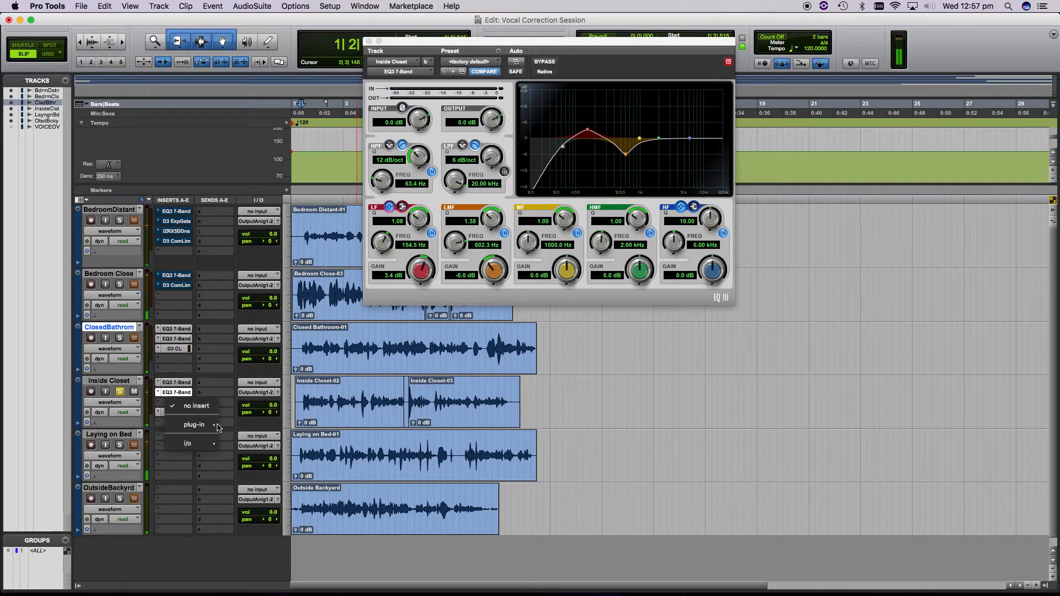
mouse_move(217, 425)
mouse_move(276, 495)
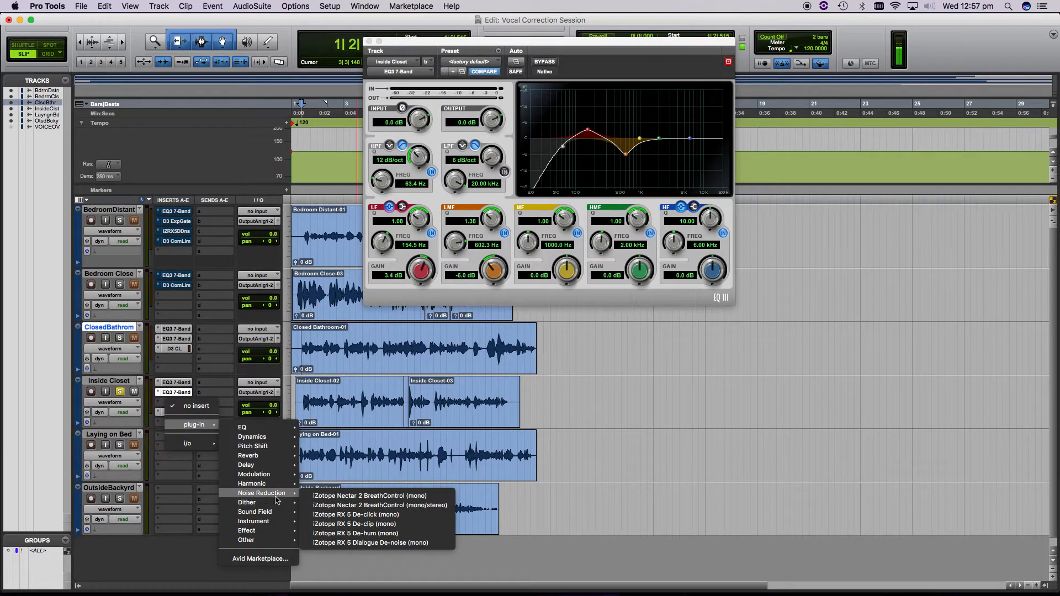
left_click(393, 496)
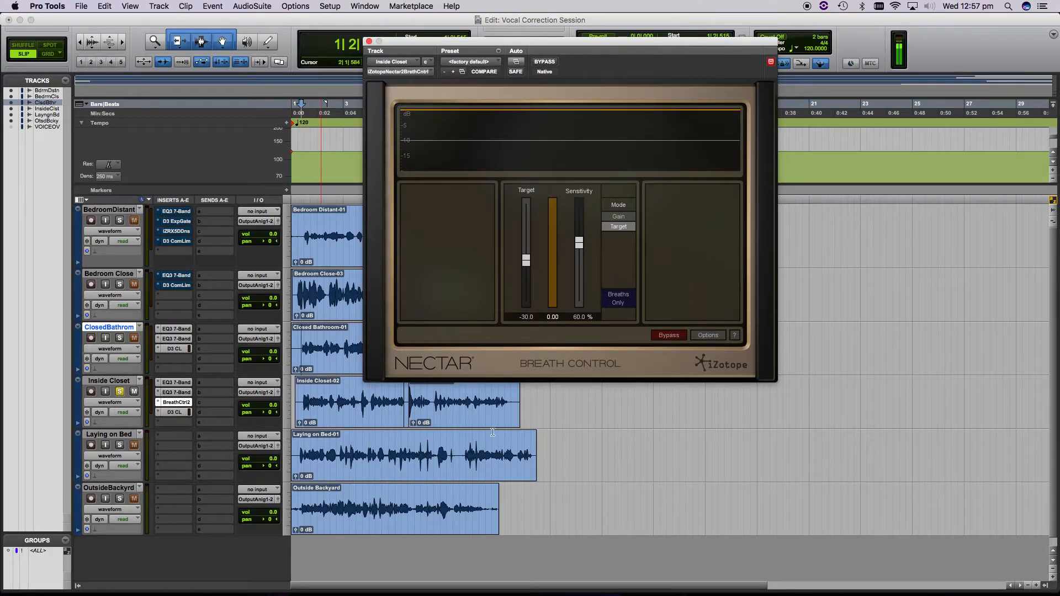
During playback, set the breath control's sensitivity to 88.6 % and its target to -54.7, and listen to the result.
key("space")
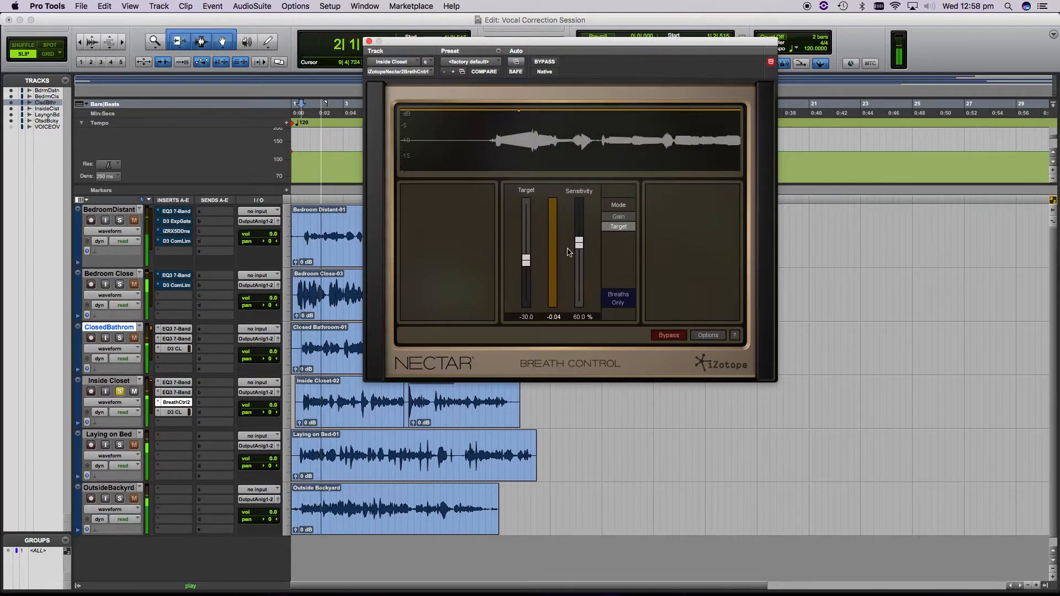
left_click_drag(579, 243, 583, 215)
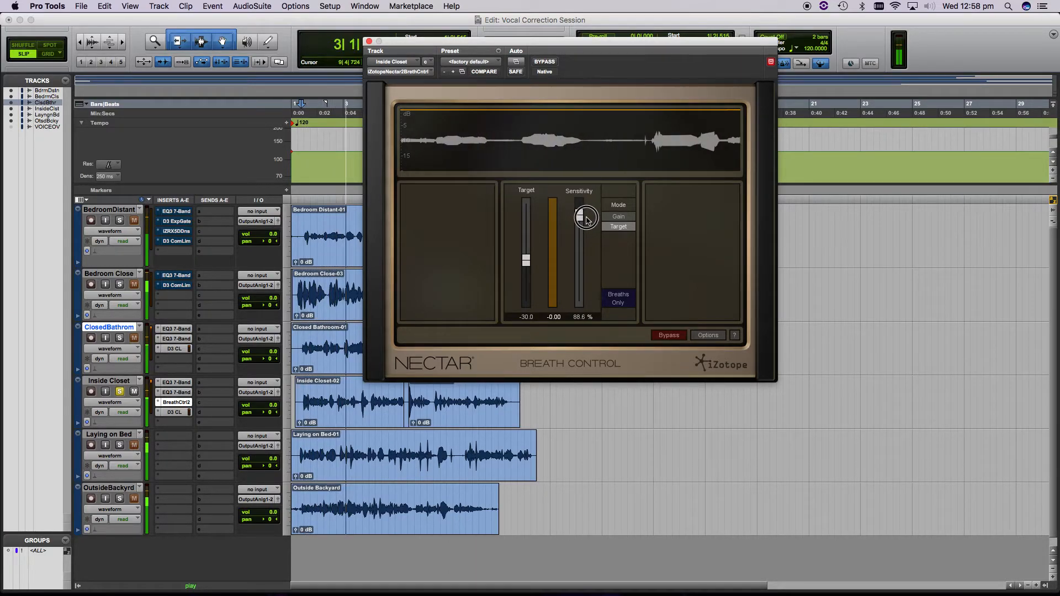
mouse_move(530, 260)
left_mouse_down()
mouse_move(542, 208)
mouse_move(534, 327)
mouse_move(526, 274)
left_mouse_up()
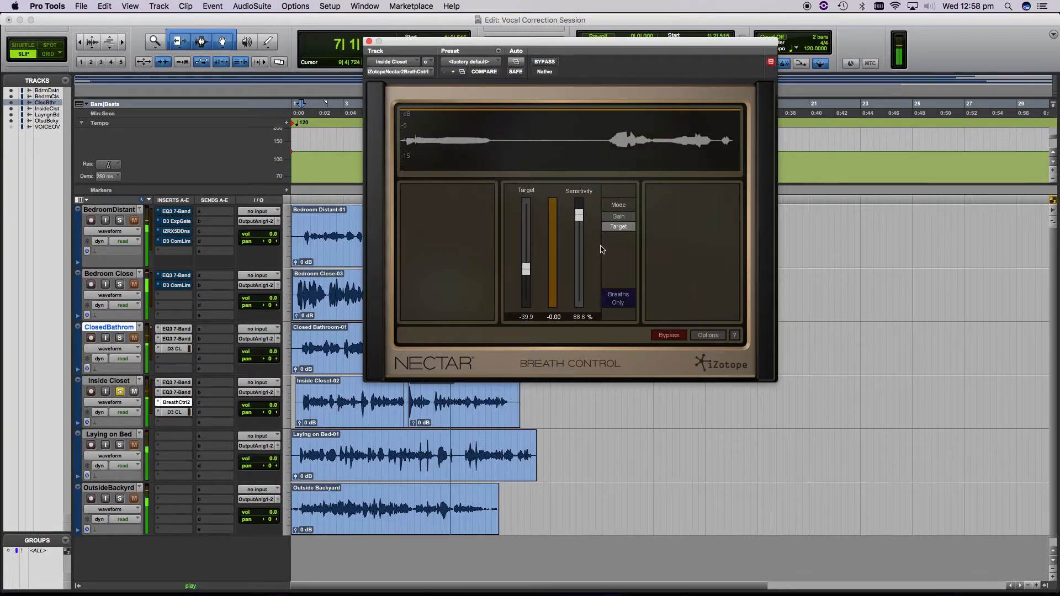
left_click_drag(532, 270, 527, 285)
key("space")
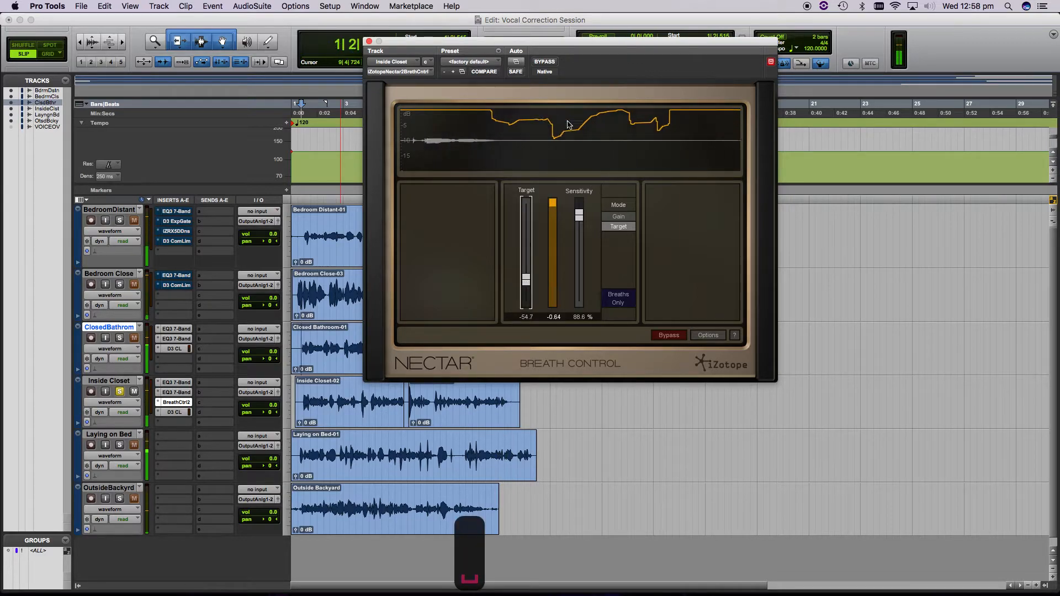
key("space")
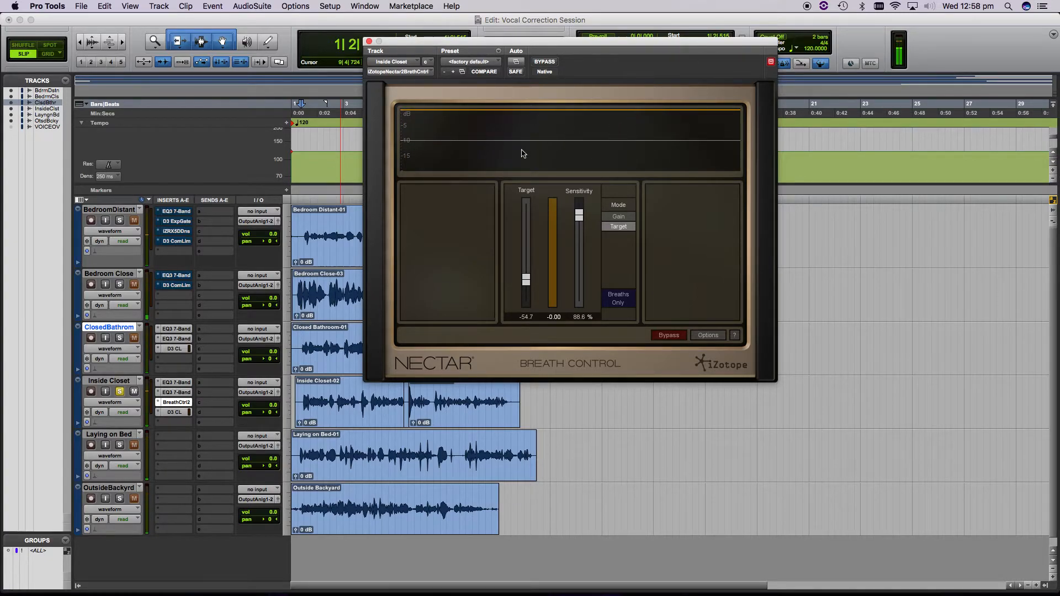
During playback, set the breath control's target to -71.5 and its sensitivity to 69.3 %, and close the plug-in window.
key("space")
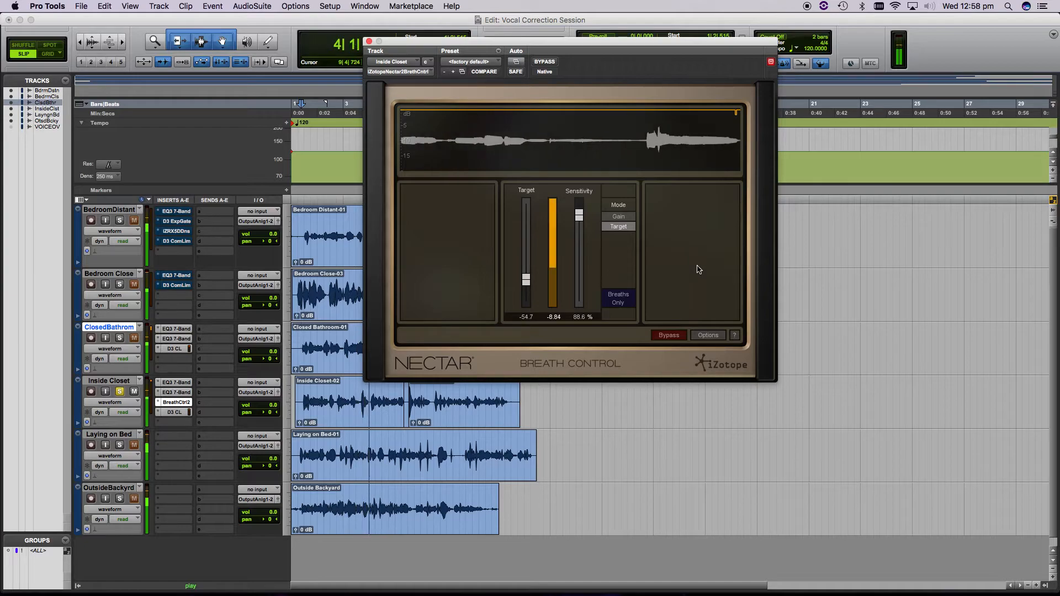
left_click(527, 291)
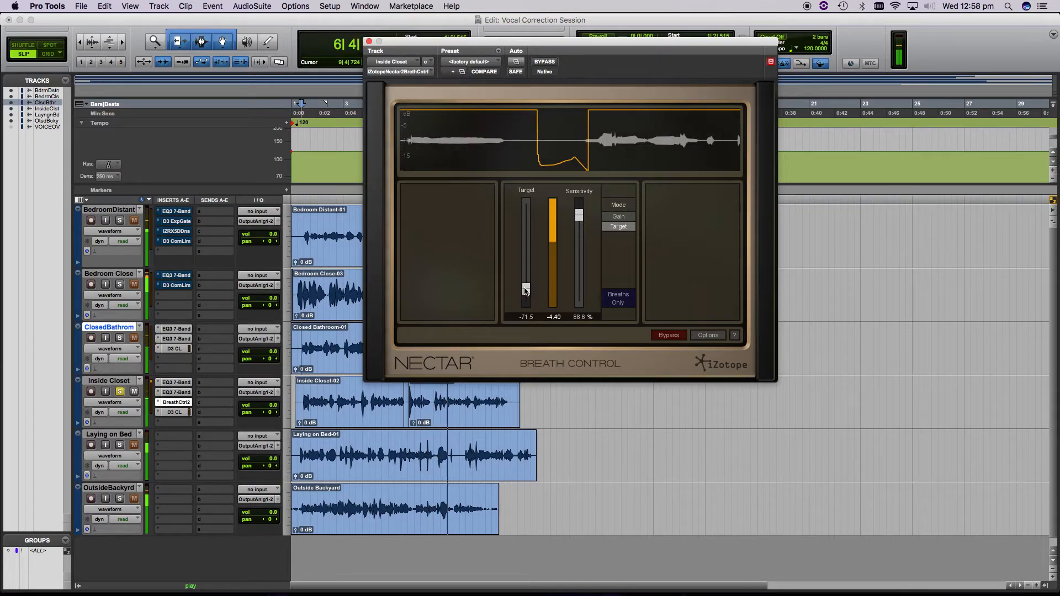
mouse_move(578, 216)
left_mouse_down()
mouse_move(580, 244)
mouse_move(579, 233)
left_mouse_up()
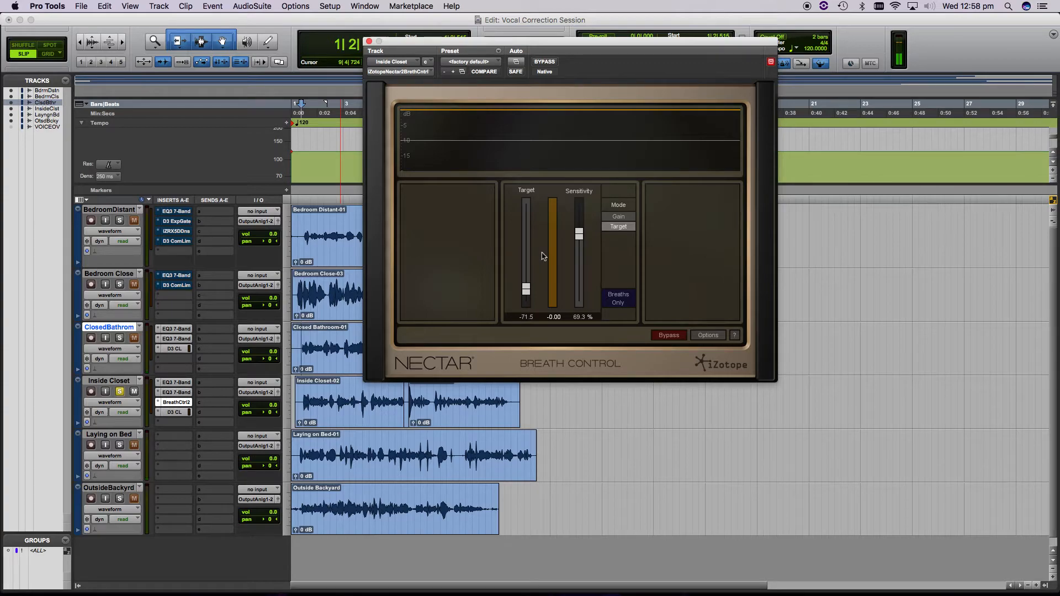
left_click_drag(382, 43, 412, 42)
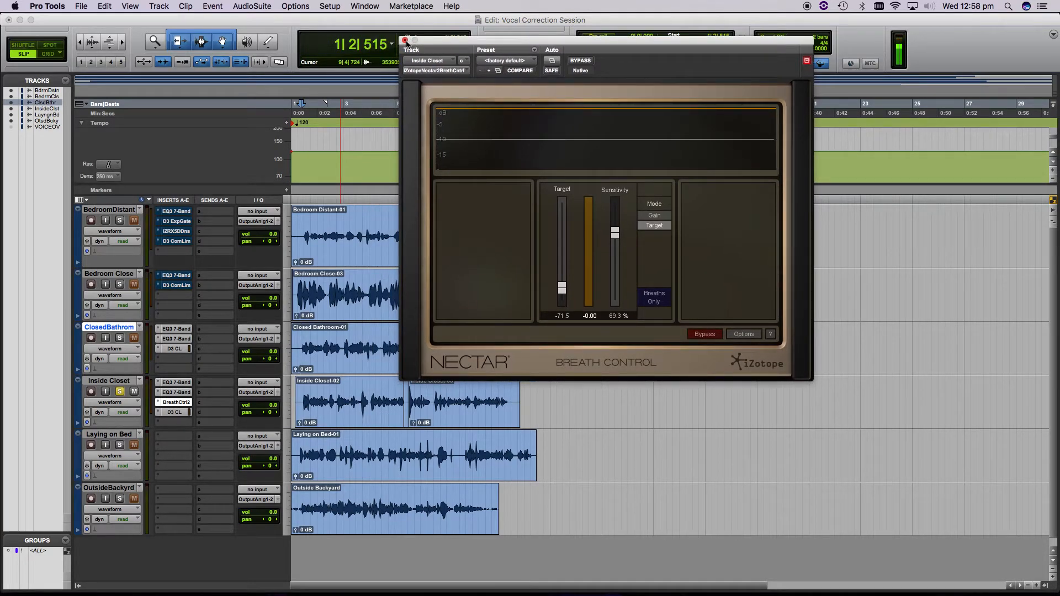
left_click(406, 40)
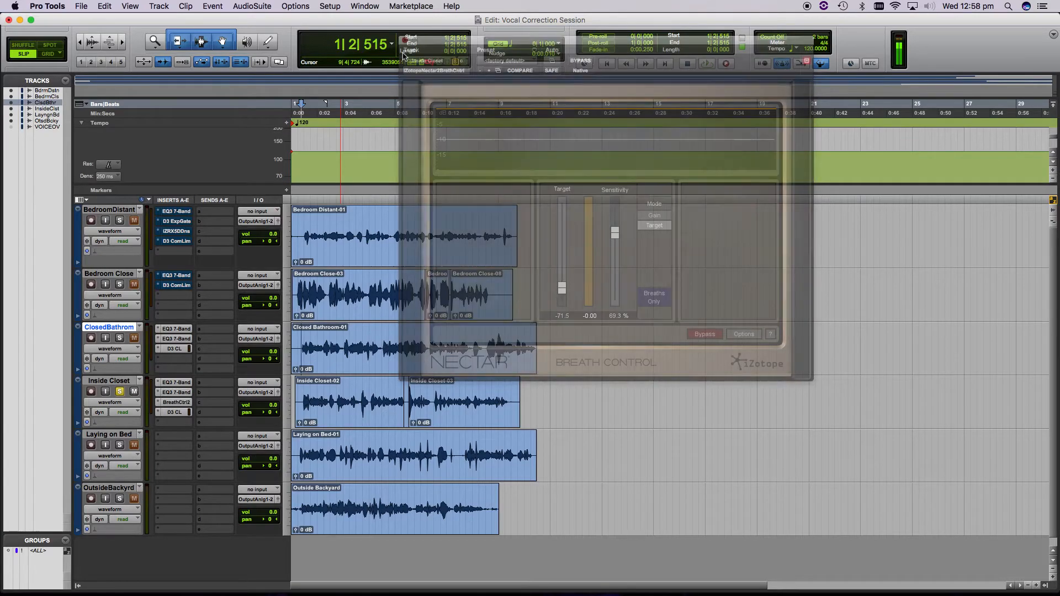
Select both Inside Closet clips and play them from the start of the selection.
left_click(324, 423)
left_click(457, 412, "shift")
key("space")
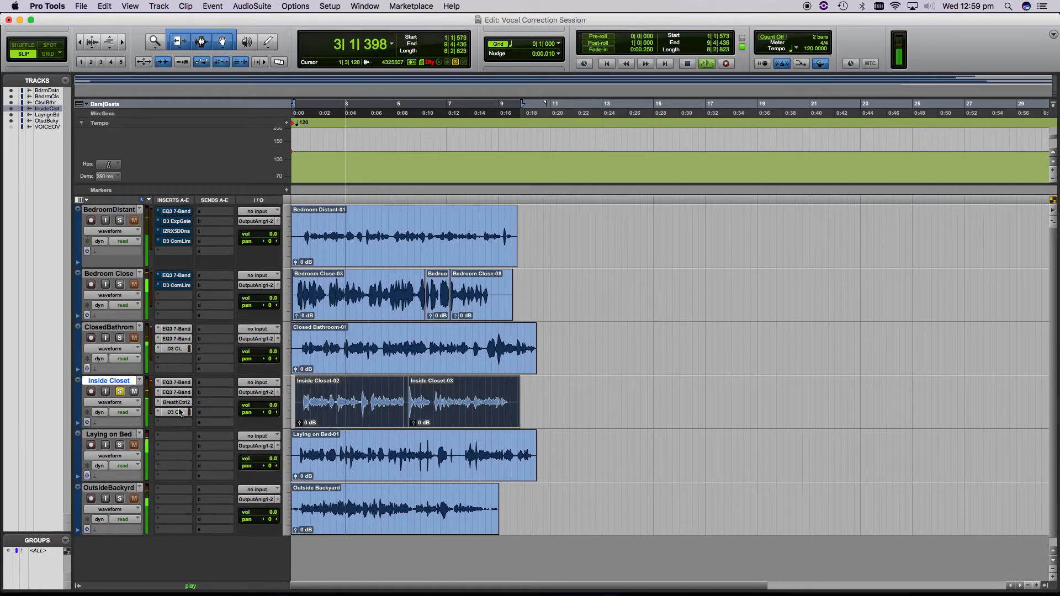
key("space")
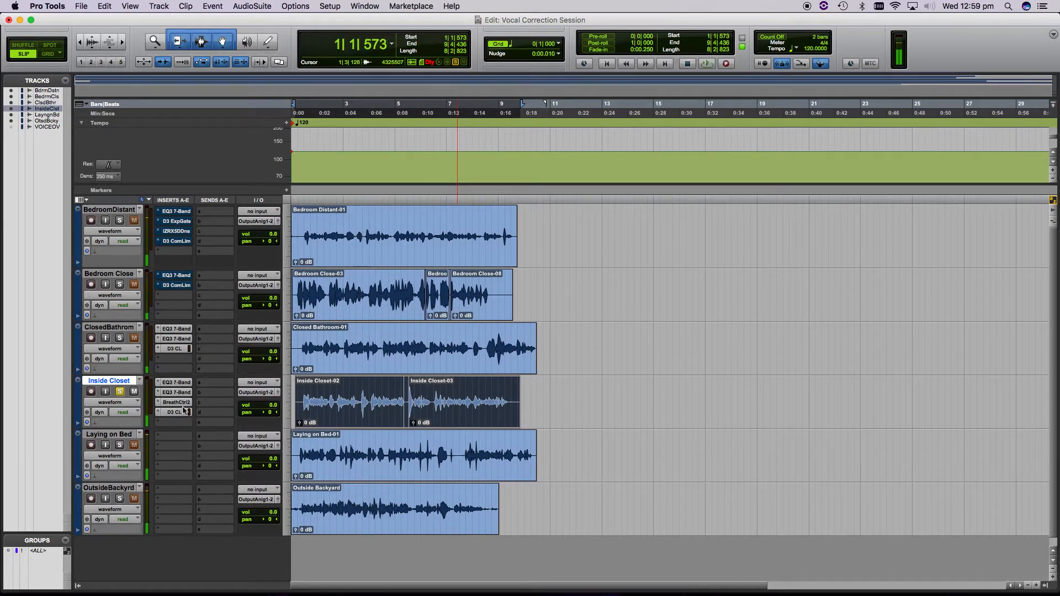
key("space")
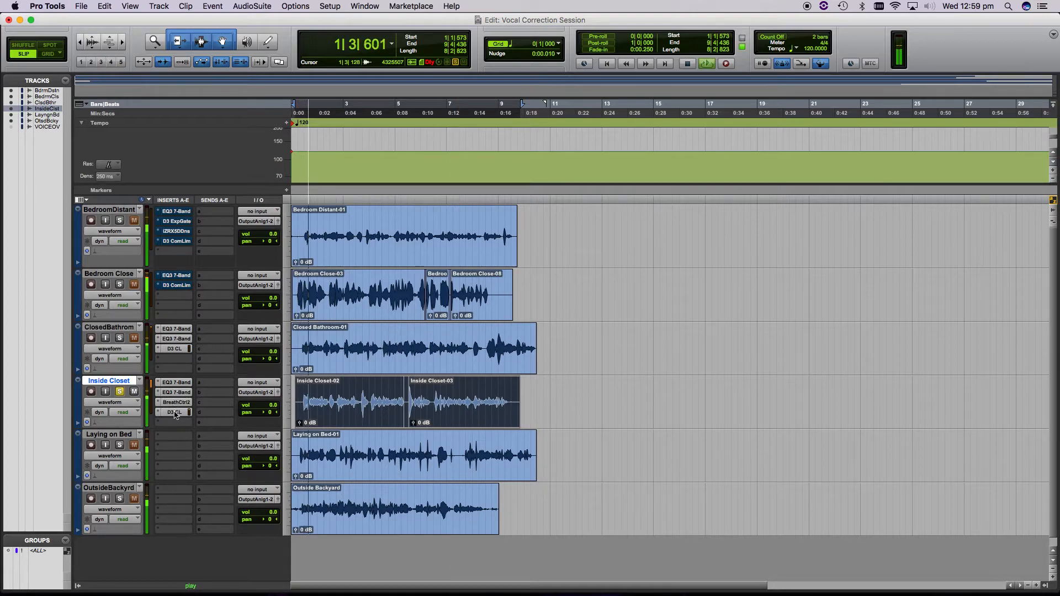
During playback, bypass all four Inside Closet inserts one by one and re-enable them to compare the raw and corrected vocal.
left_click(175, 414, "super")
left_click(179, 403, "super")
left_click(182, 393, "super")
left_click(186, 384, "super")
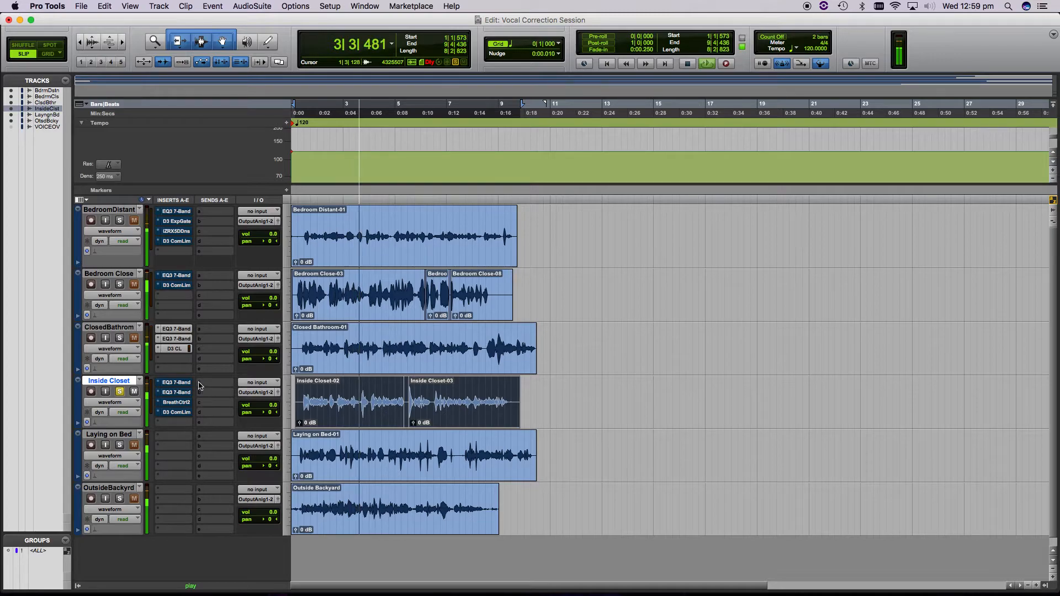
left_click(183, 385, "super")
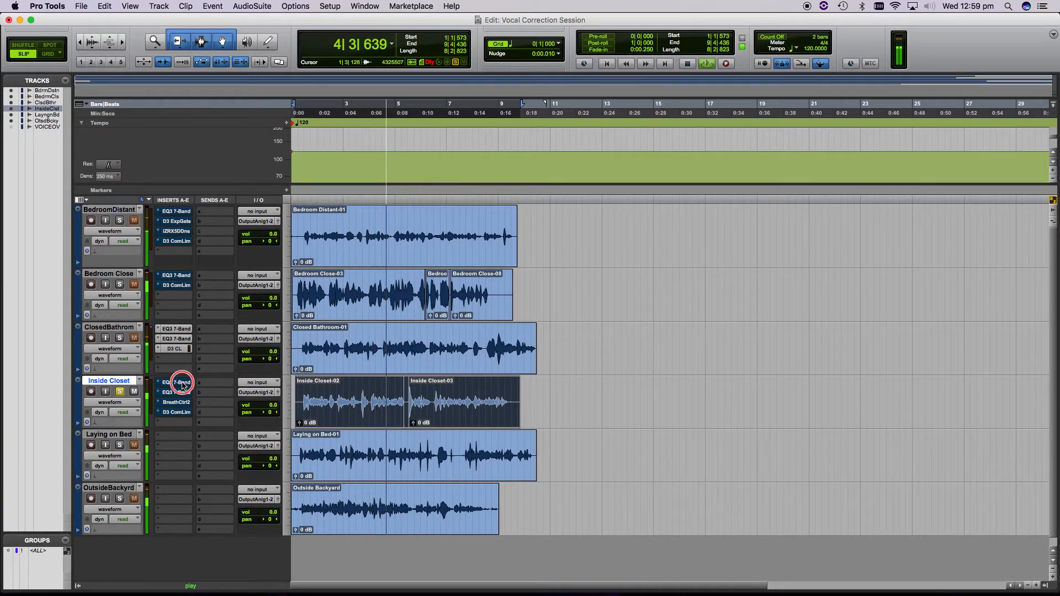
left_click(182, 394, "super")
left_click(179, 403, "super")
left_click(180, 414, "super")
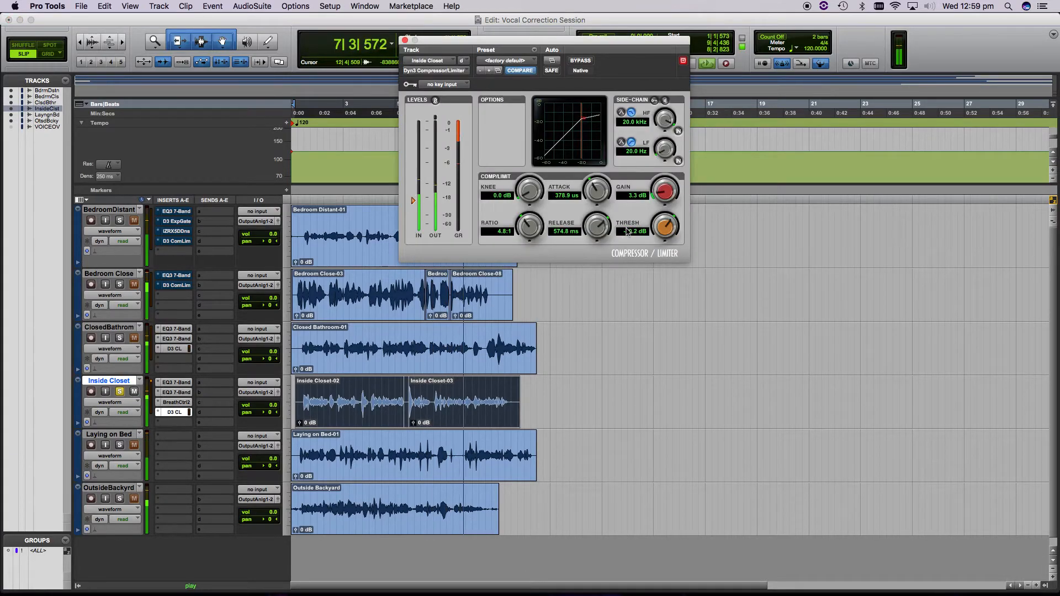
Set the Inside Closet compressor's gain to 5.1 dB and stop playback.
left_click_drag(663, 192, 661, 184)
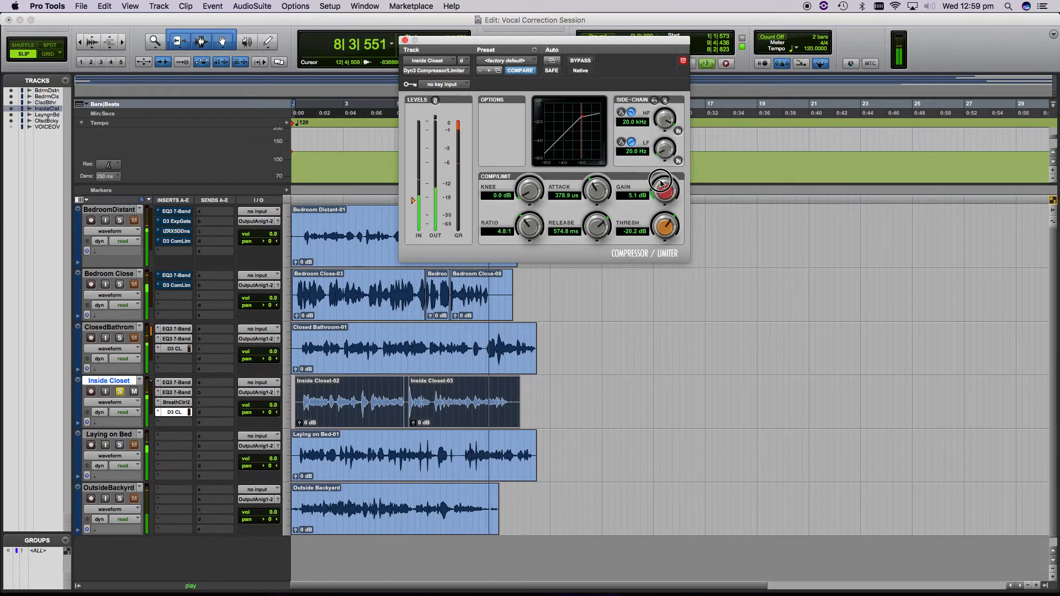
key("space")
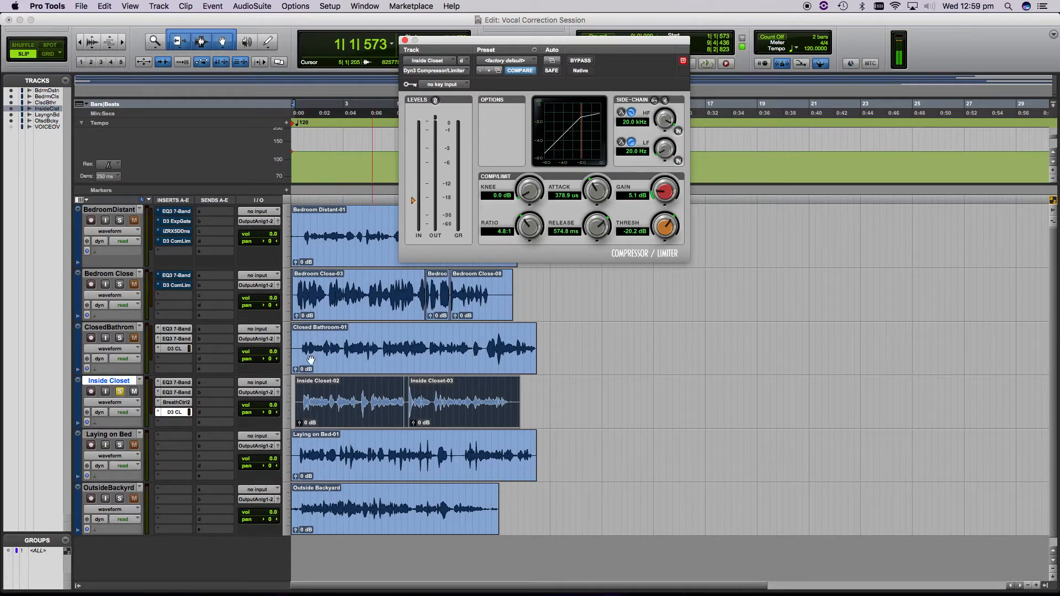
Replay Inside Closet while bypassing its whole insert chain at once and switching it back on, to compare the louder compressed result.
key("space")
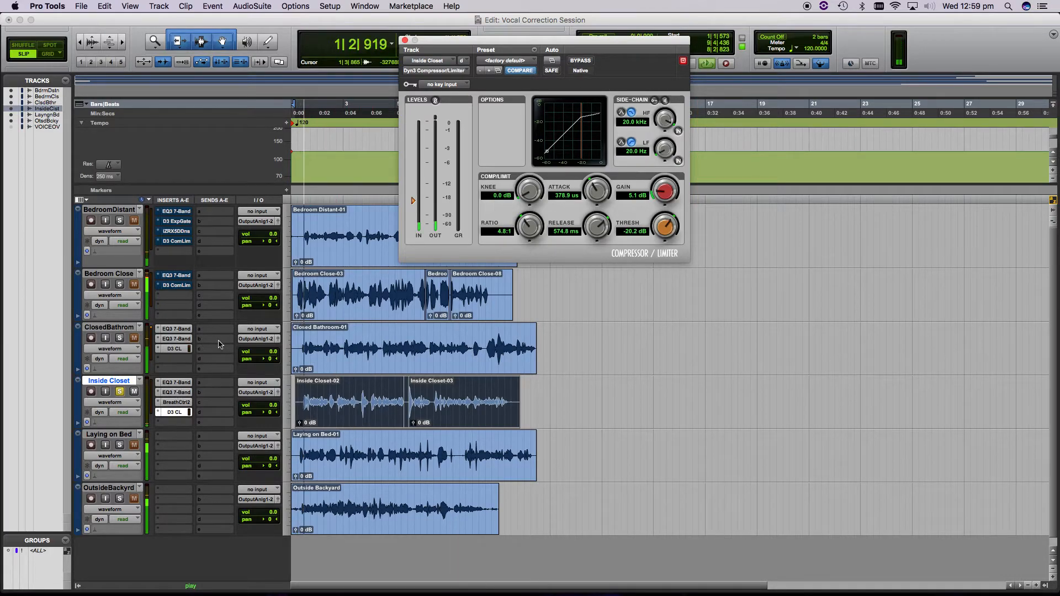
left_click(179, 404)
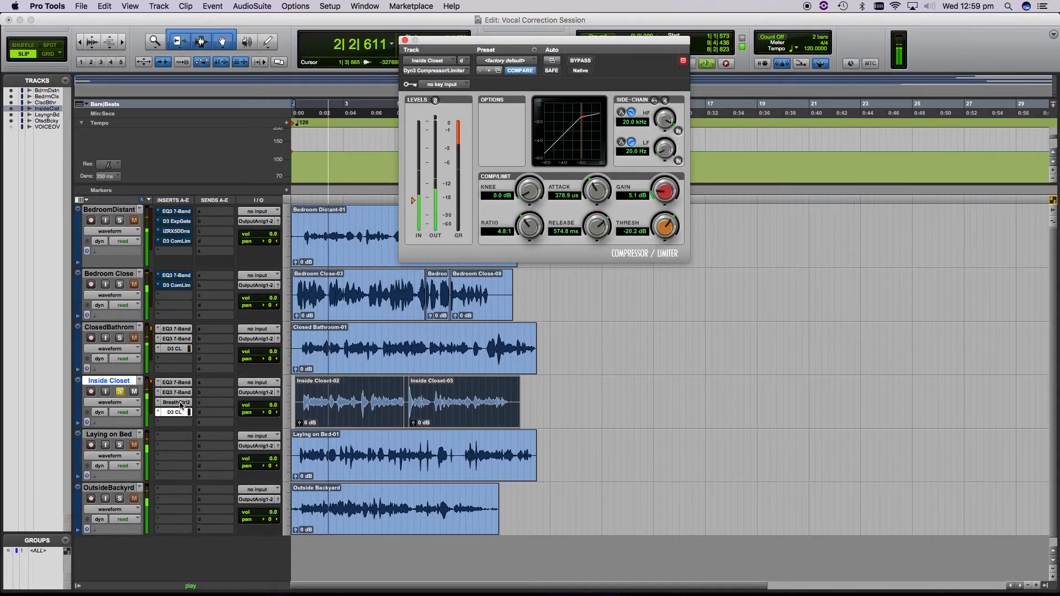
left_click(181, 384, "ctrl+super")
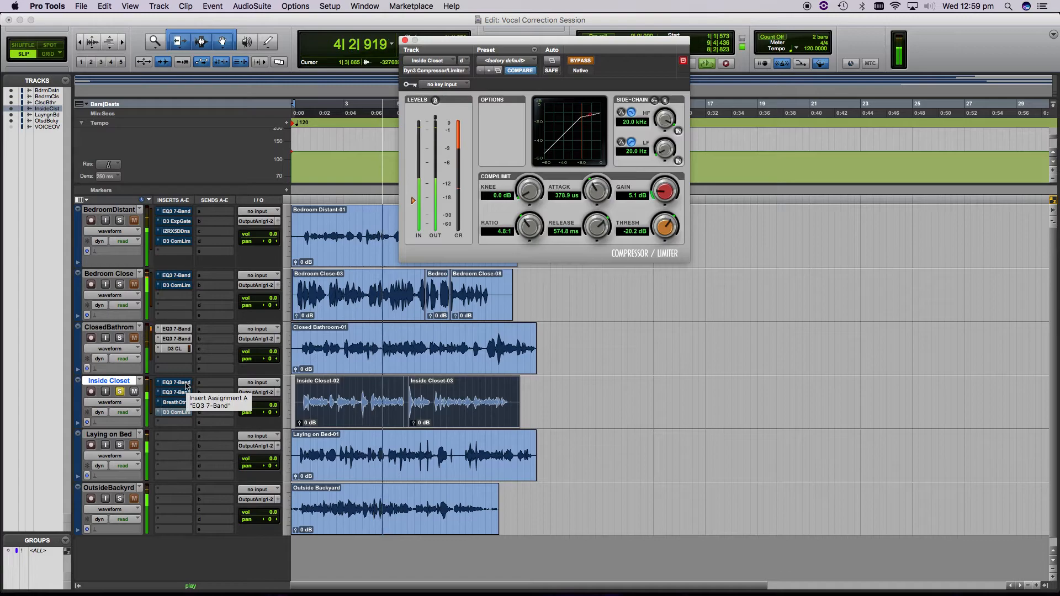
left_click(187, 386, "ctrl+super")
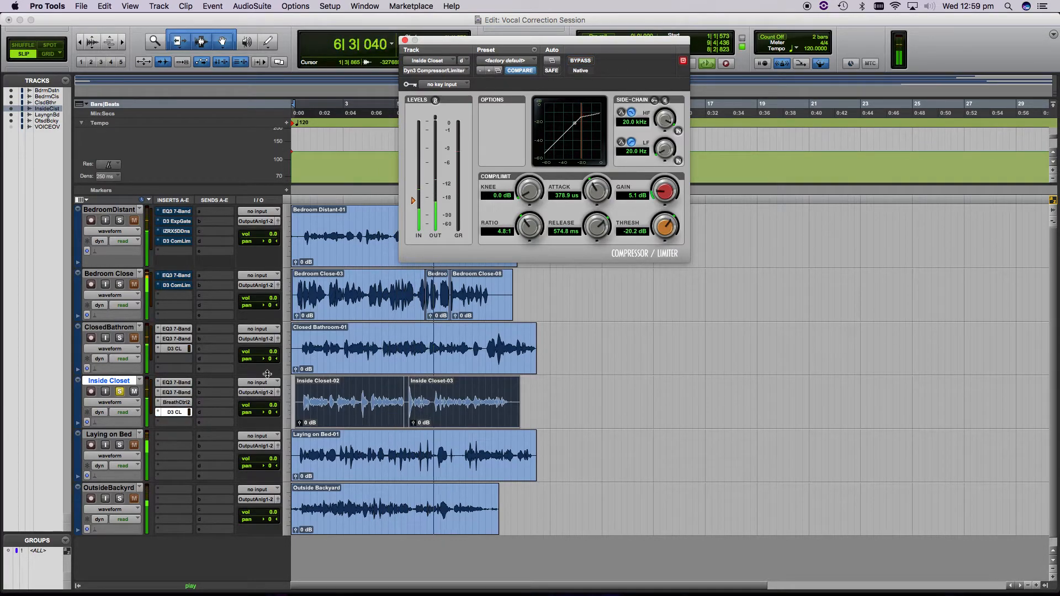
key("space")
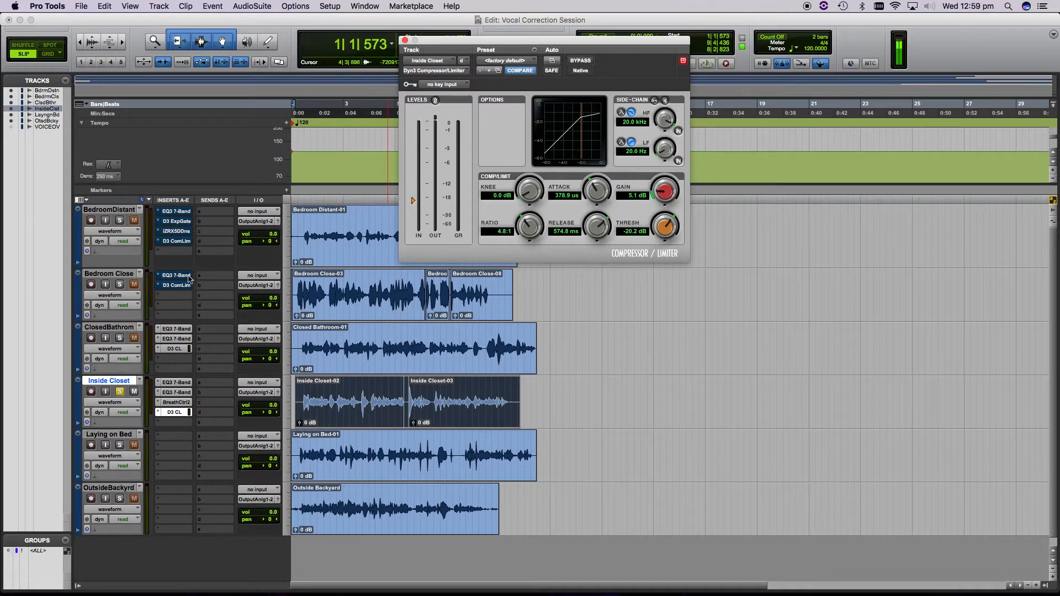
Bypass the compressor, breath control and both EQs on the Inside Closet track.
left_click(173, 415, "super")
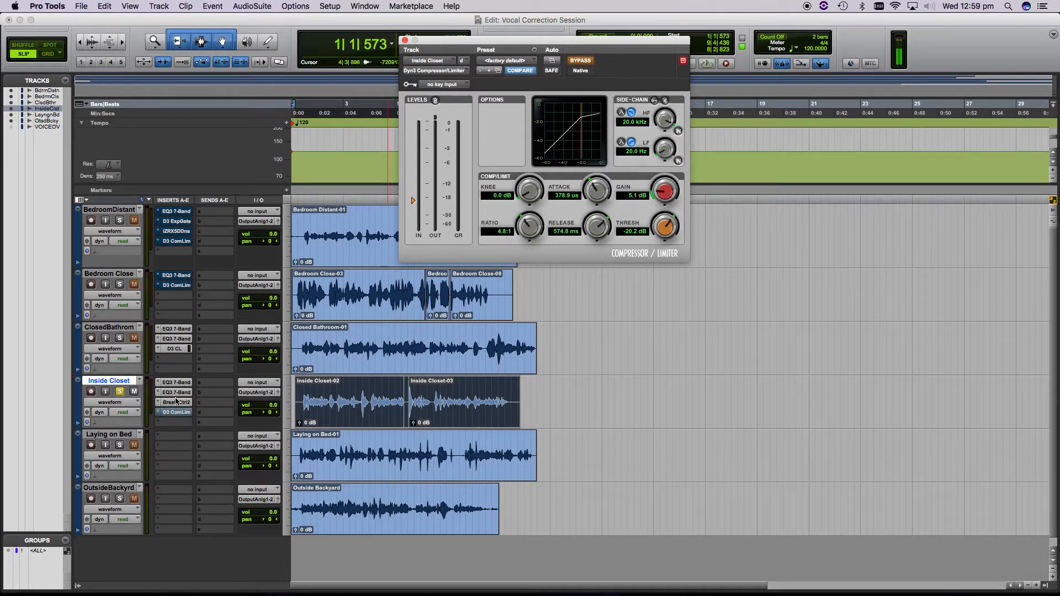
left_click(175, 403, "super")
left_click(176, 393, "super")
left_click(176, 383, "super")
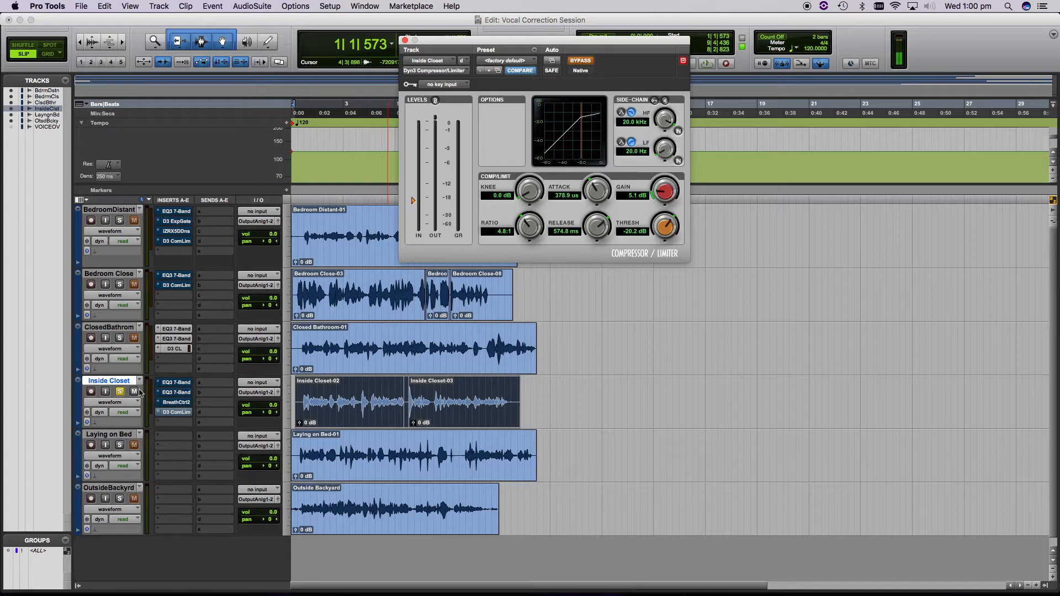
Move the solo from Inside Closet to the Laying on Bed track and listen to the uncorrected recording.
left_click(119, 446, "super")
key("space")
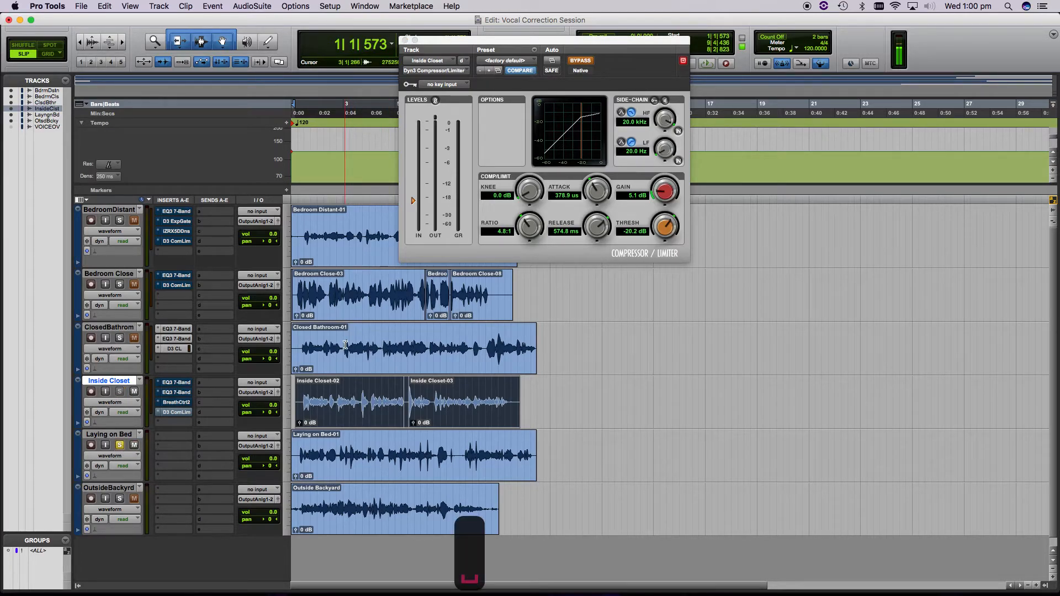
key("space")
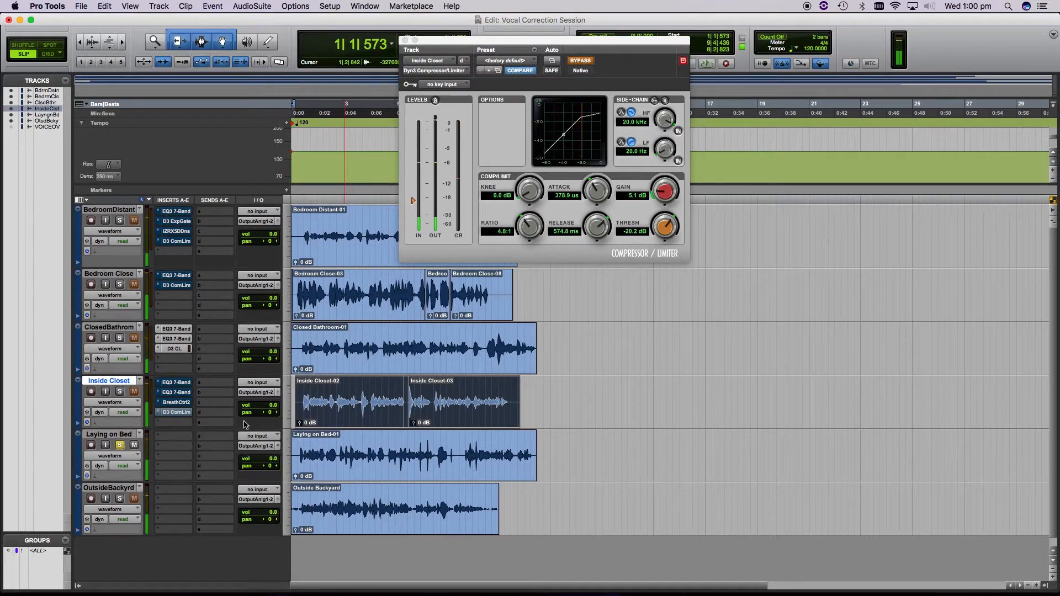
key("space")
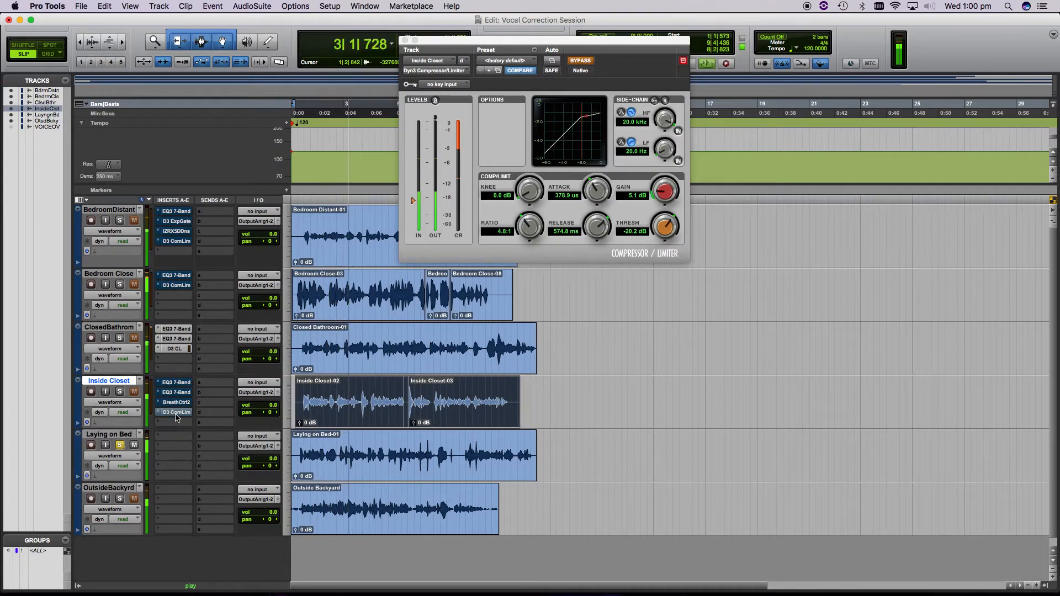
key("space")
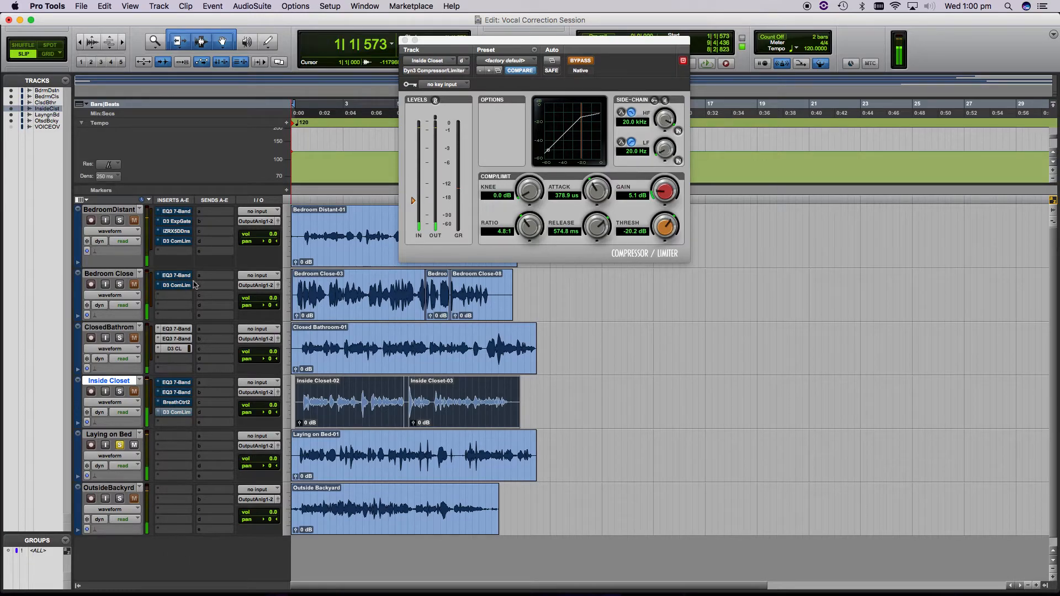
Copy the Bedroom Close EQ3 7-Band to the first insert of Laying on Bed, open it and take it out of bypass.
left_click(180, 438)
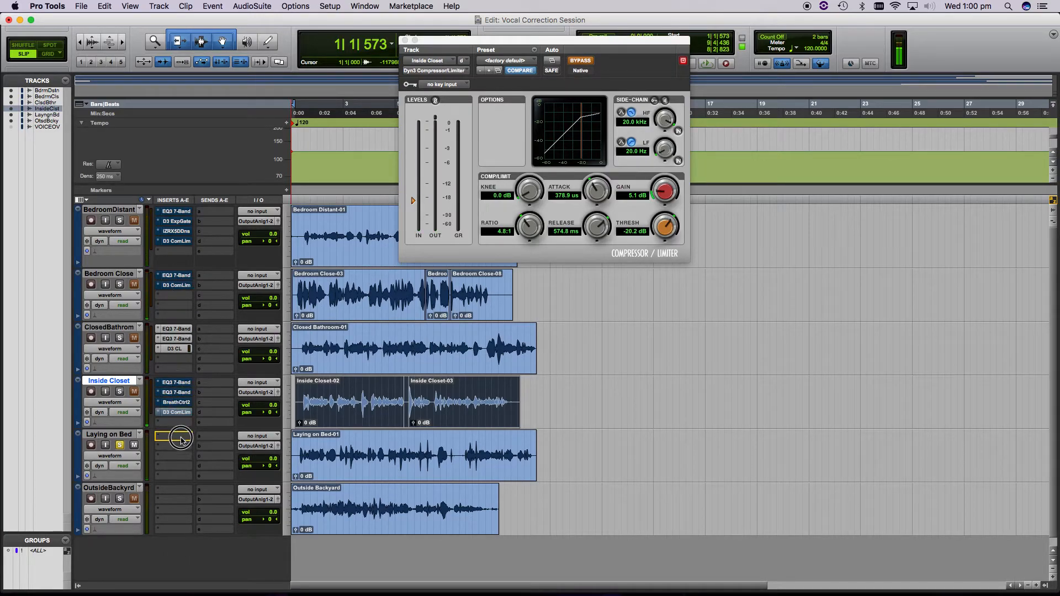
left_click(178, 437)
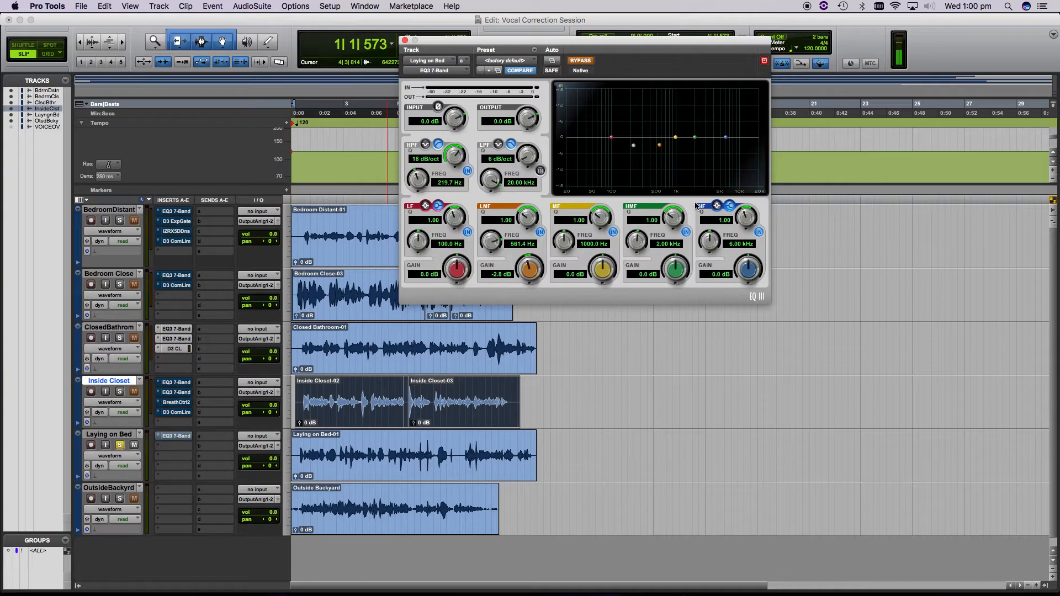
left_click(581, 64)
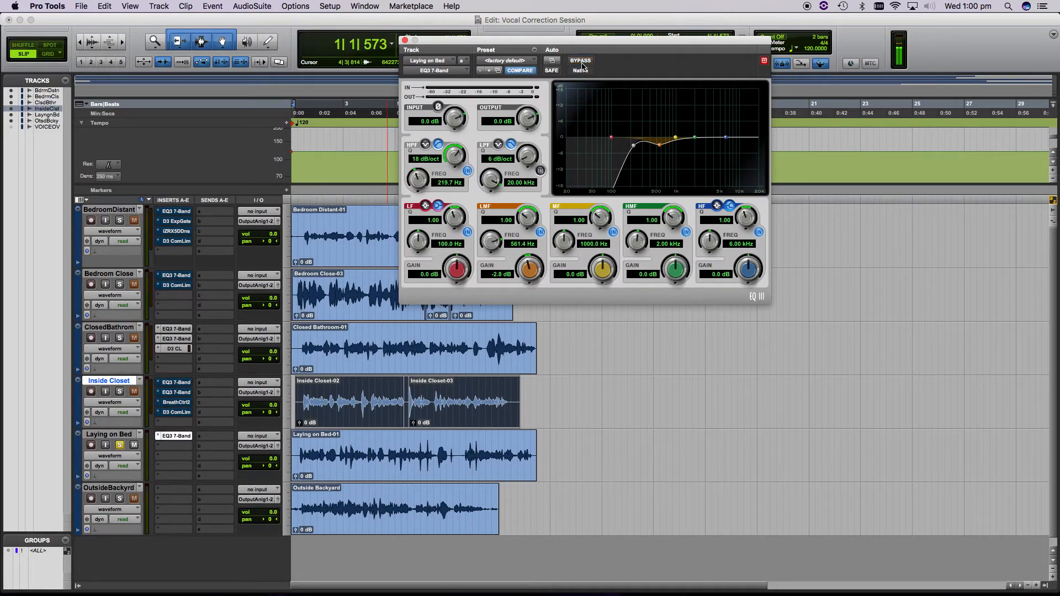
During playback, set the Laying on Bed EQ's high-pass filter to 130.1 Hz and its LMF band to -4.5 dB at 556.9 Hz.
key("space")
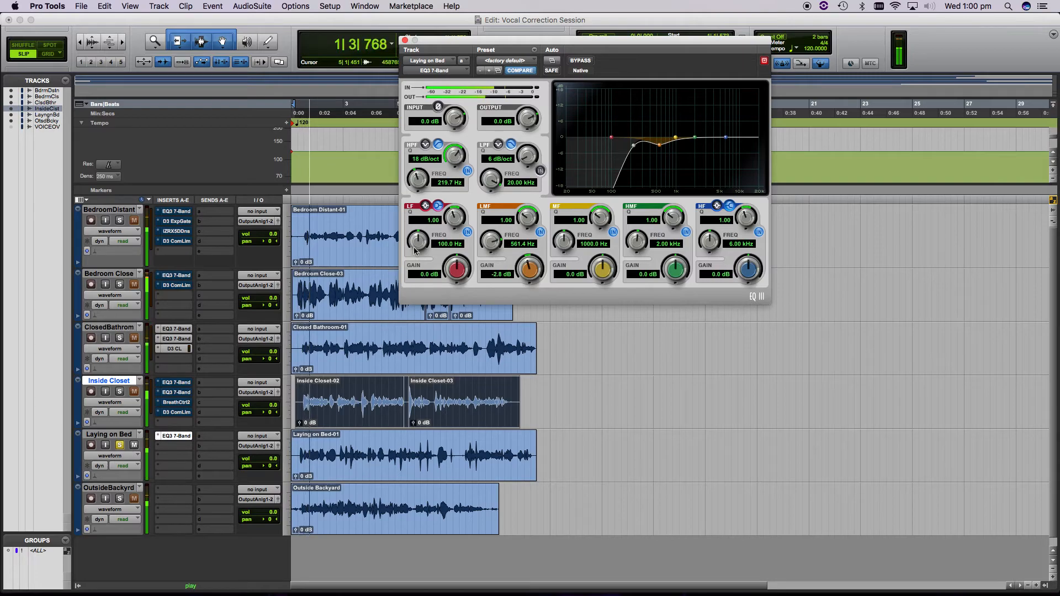
left_click_drag(418, 178, 390, 201)
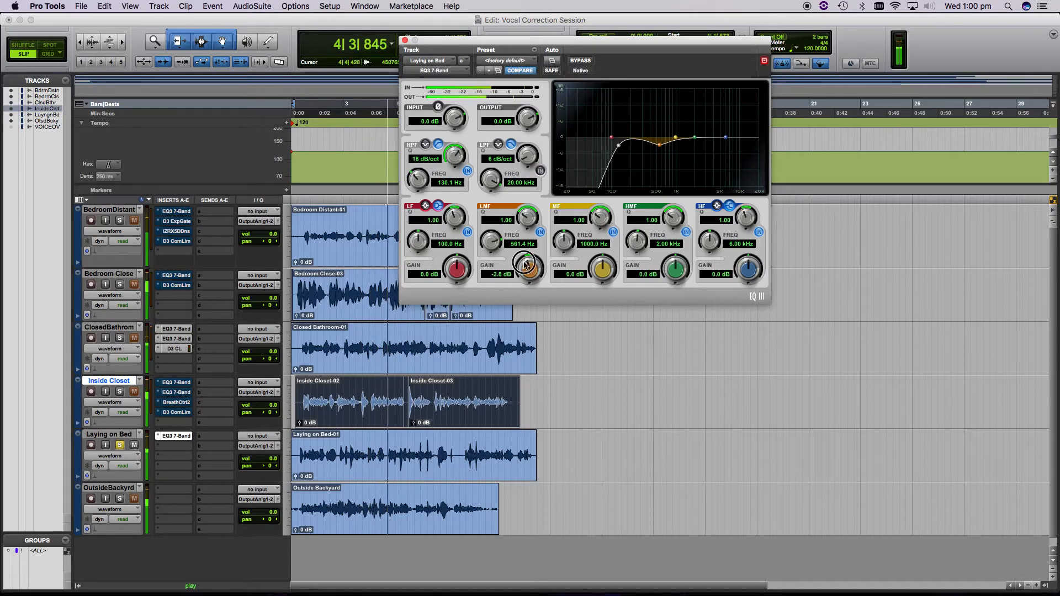
left_click_drag(526, 265, 525, 285)
mouse_move(491, 243)
left_mouse_down()
mouse_move(454, 258)
mouse_move(474, 248)
left_mouse_up()
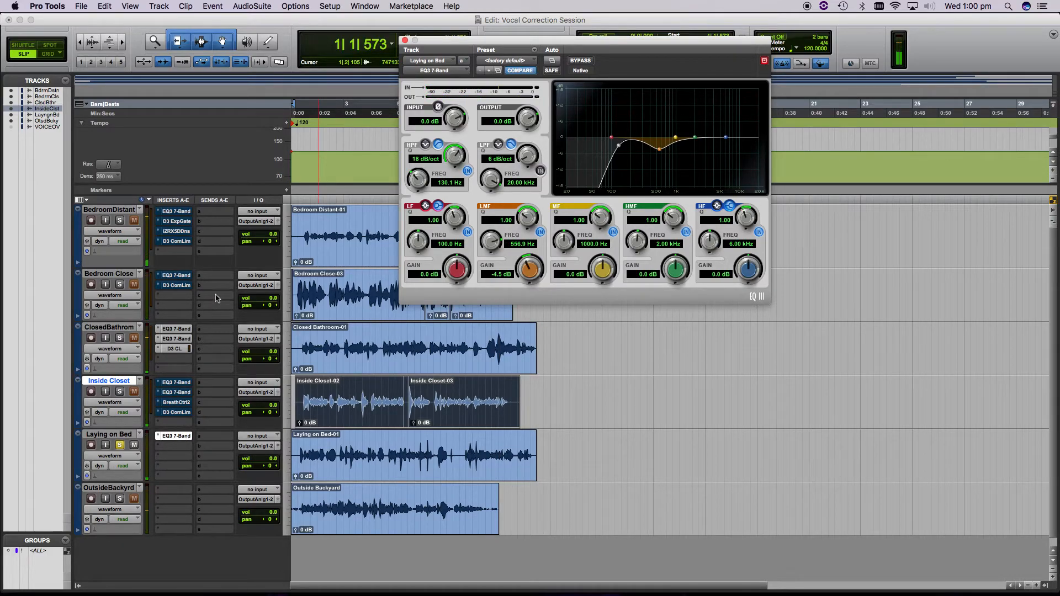
Copy the Bedroom Close Compressor/Limiter to Laying on Bed's second insert, take it out of bypass and listen to the track.
left_click(168, 451)
left_click_drag(148, 448, 192, 453)
left_click(188, 451)
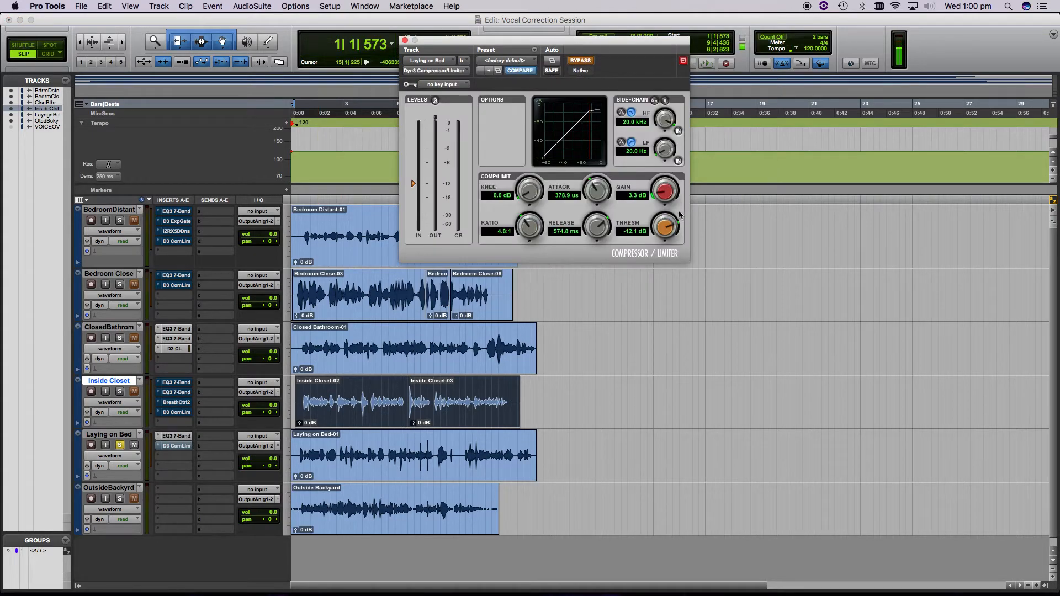
left_click(578, 62)
key("space")
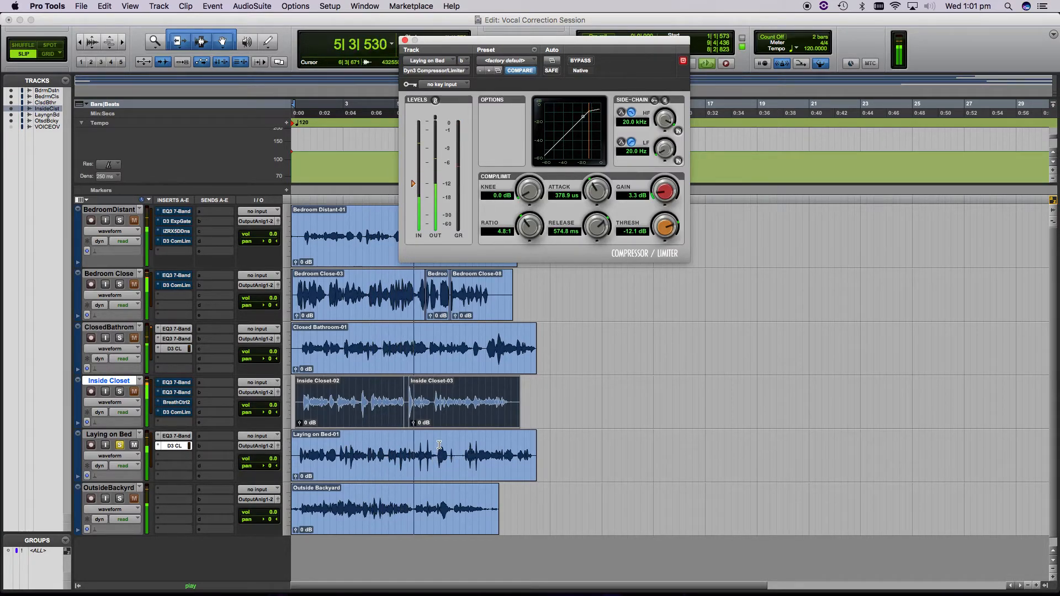
key("space")
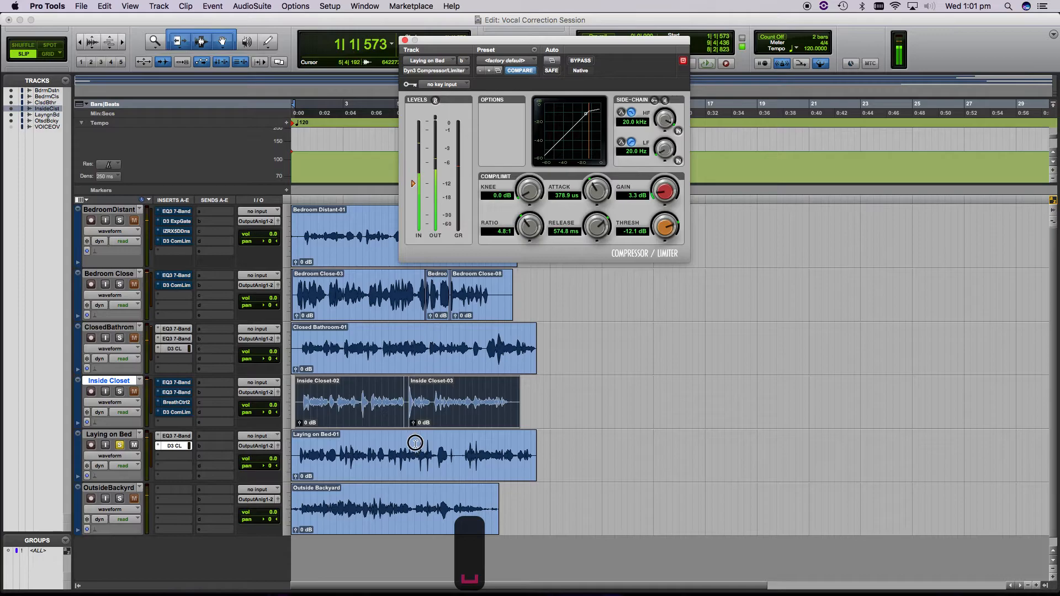
Listen to Laying on Bed from about 5|4|412 to locate the mouth-noise spikes, and mark the first one before bar 6.
left_click(414, 438)
left_click(416, 434)
key("t")
key("t")
key("t")
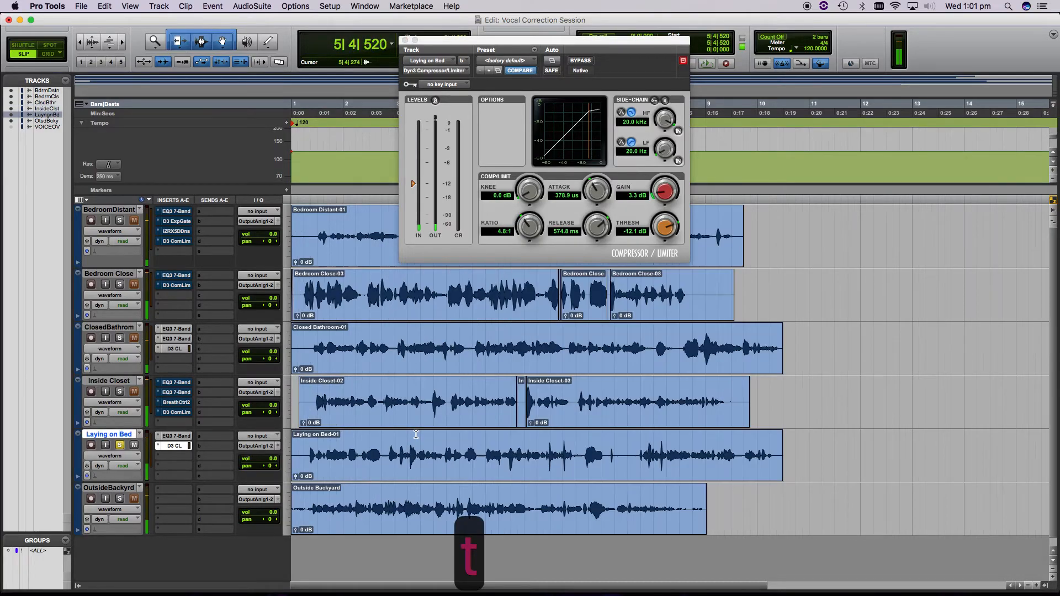
scroll(610, 450, "right", 4)
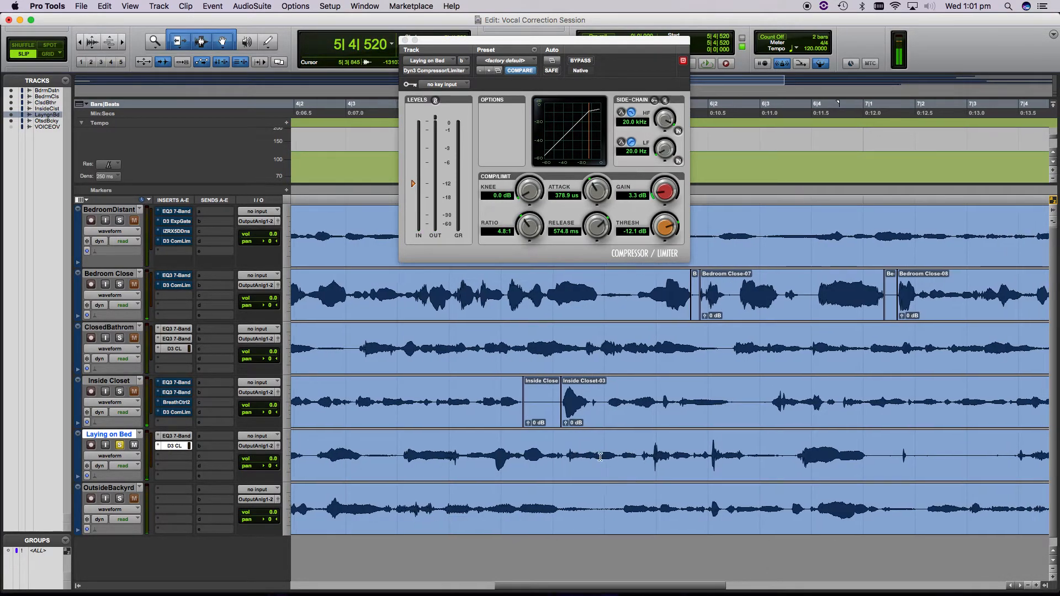
left_click(555, 440)
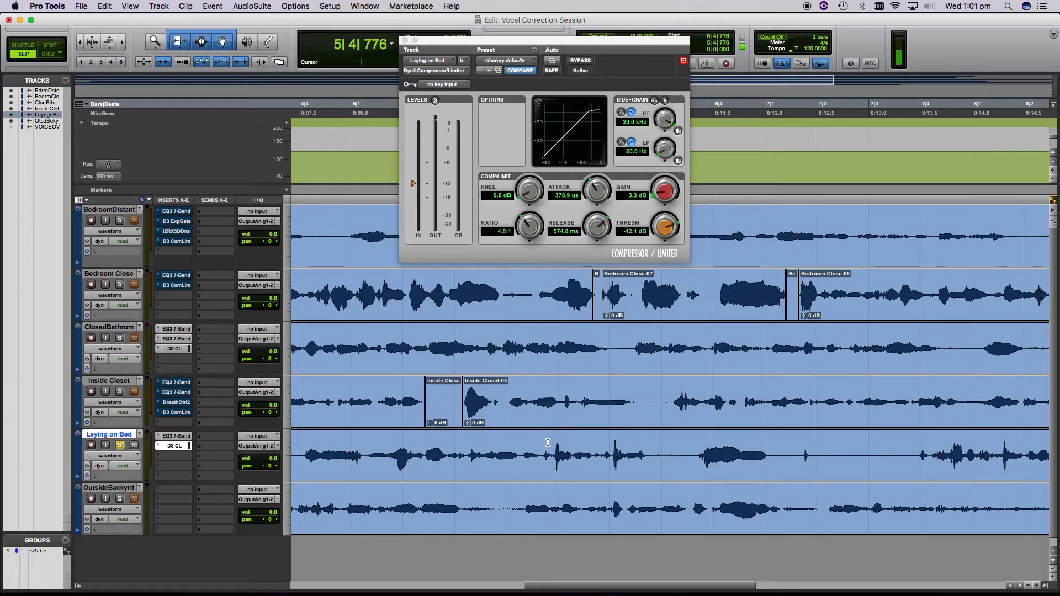
left_click_drag(552, 434, 619, 436)
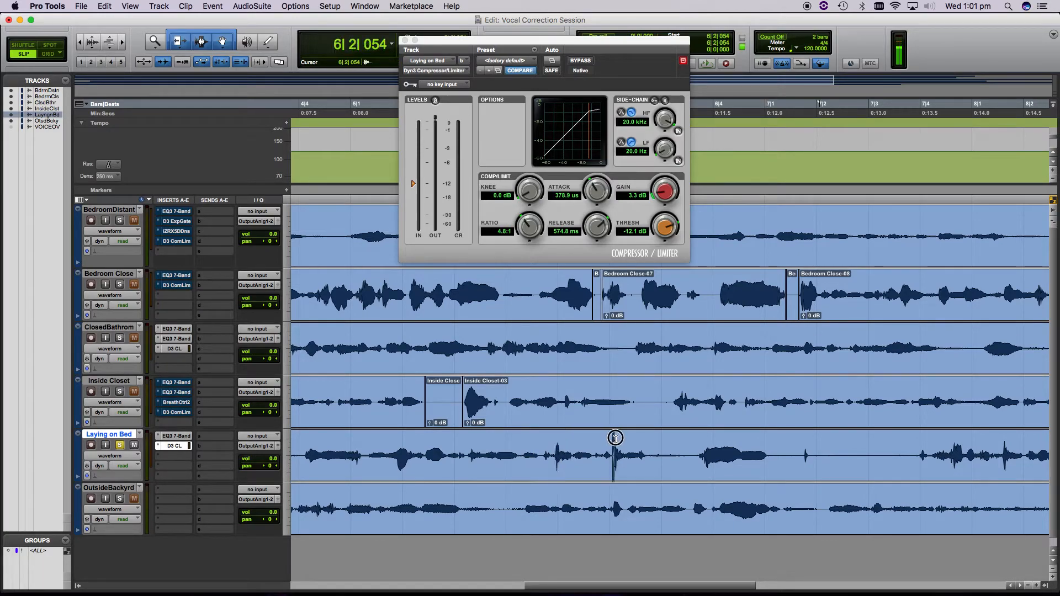
left_click(541, 442)
left_click(518, 442)
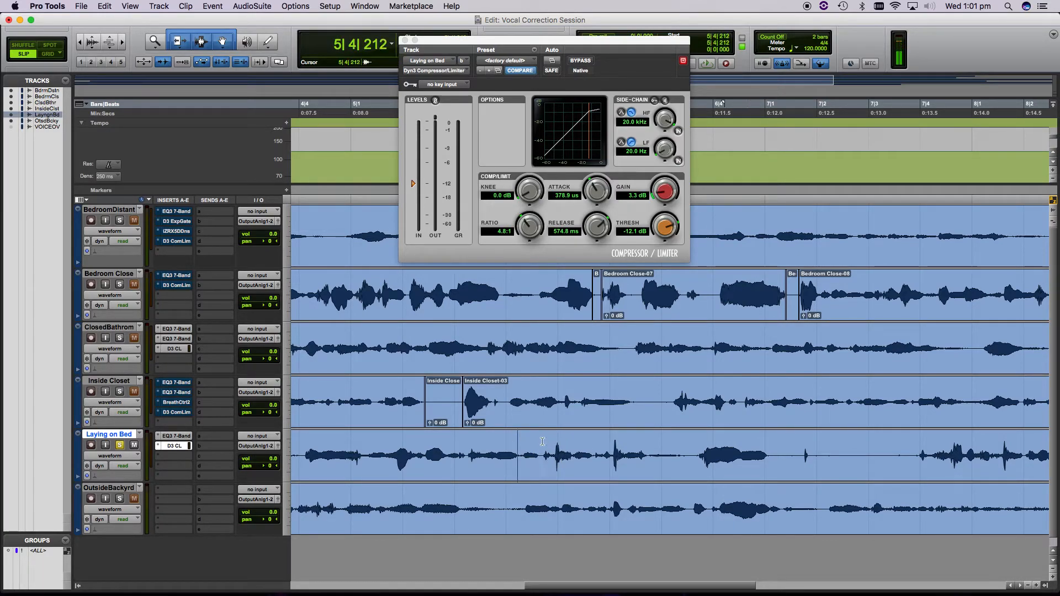
key("space")
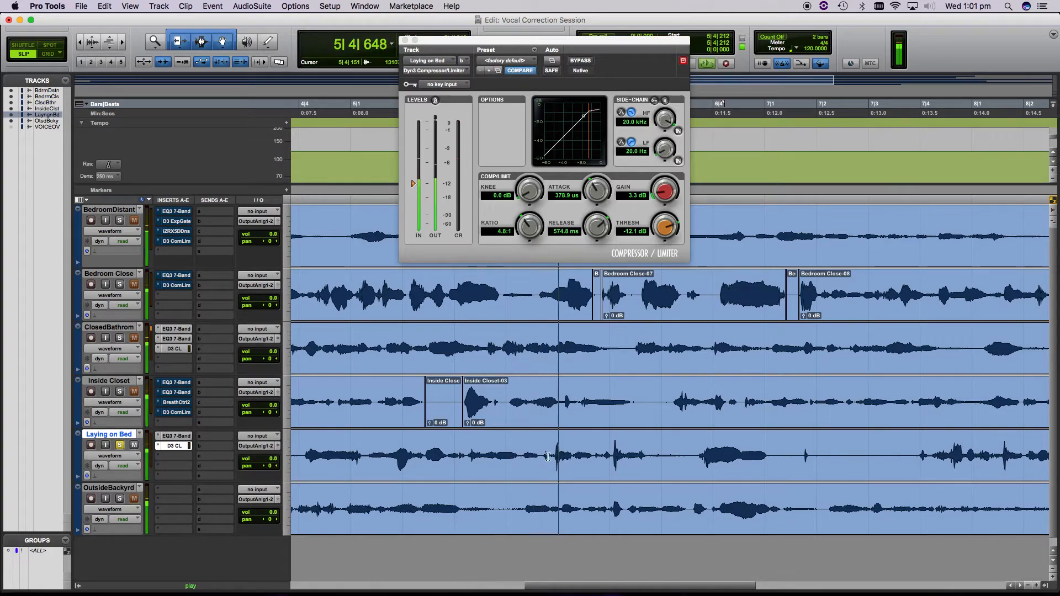
left_click_drag(554, 444, 561, 443)
key("space")
key("space")
key("space")
Cut the waveform spike starting at 5|4|881 out of Laying on Bed in Shuffle mode so the following audio closes the gap.
key("t")
key("t")
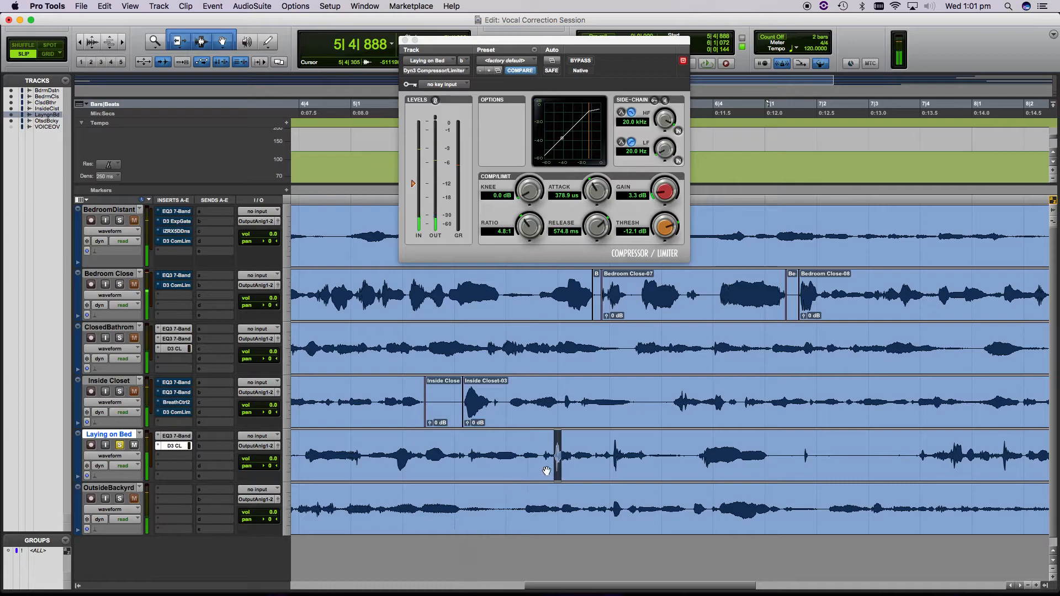
key("t")
key("t")
key("t")
left_click(661, 449)
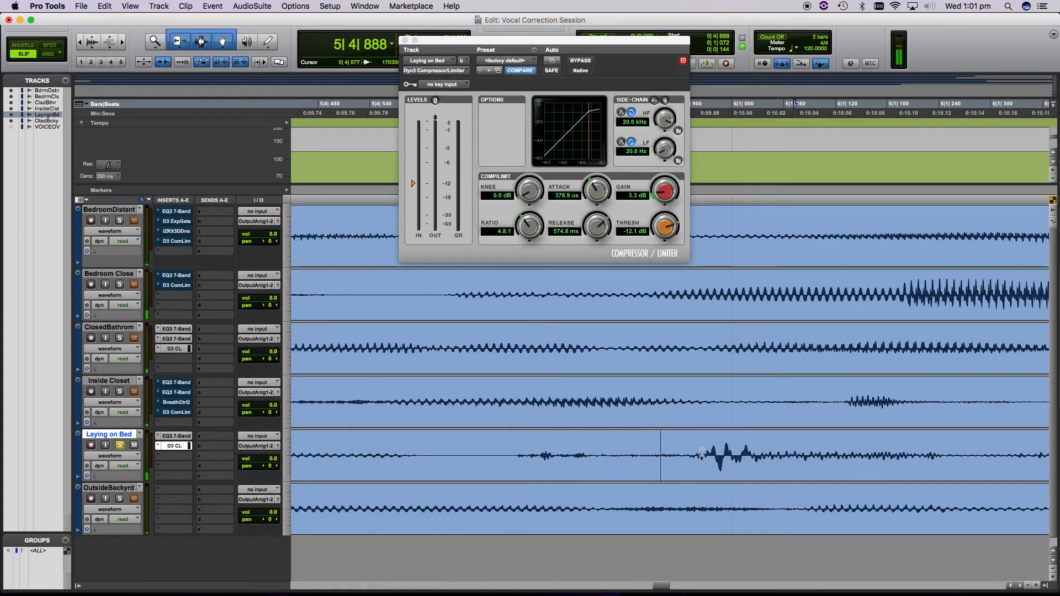
left_click_drag(664, 446, 758, 452)
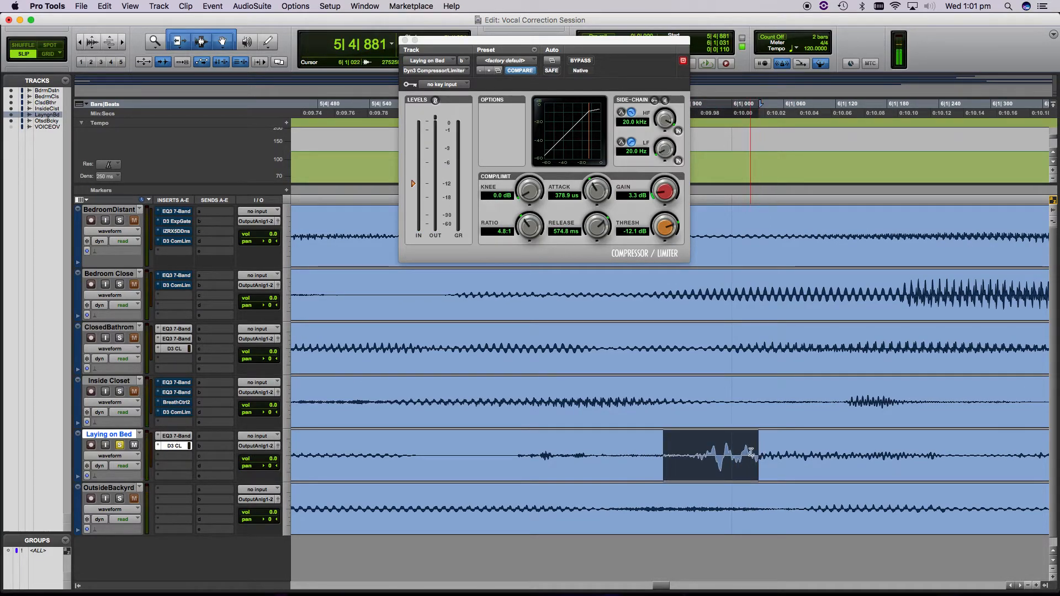
key("space")
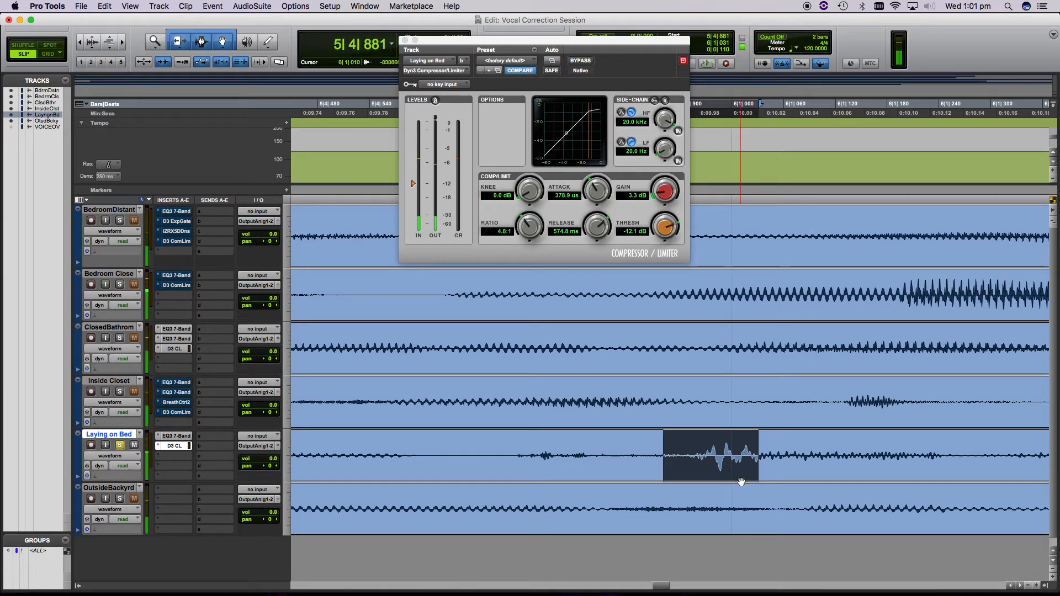
key("BackSpace")
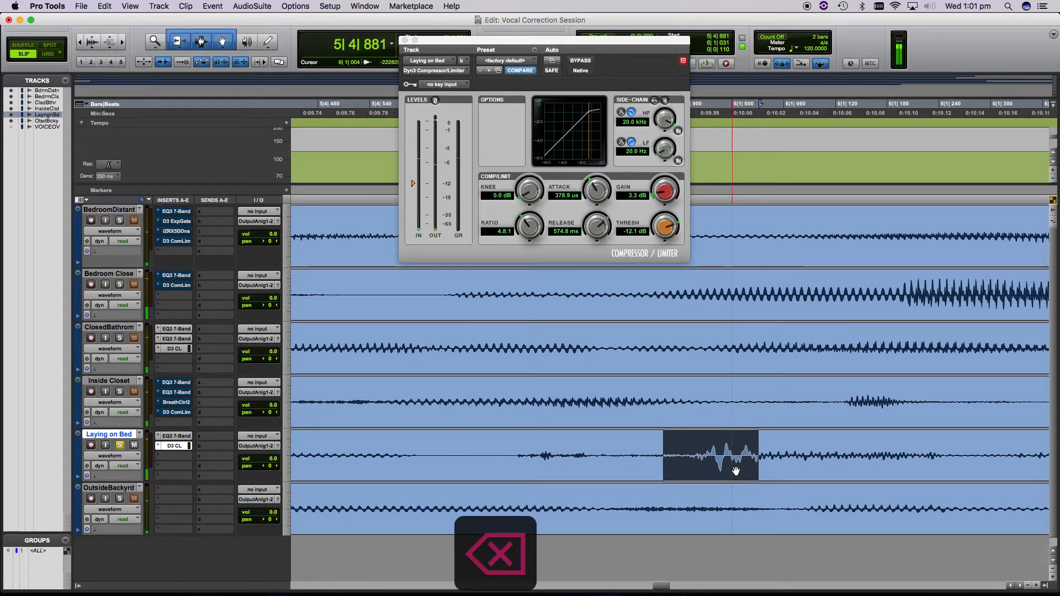
key("super+z")
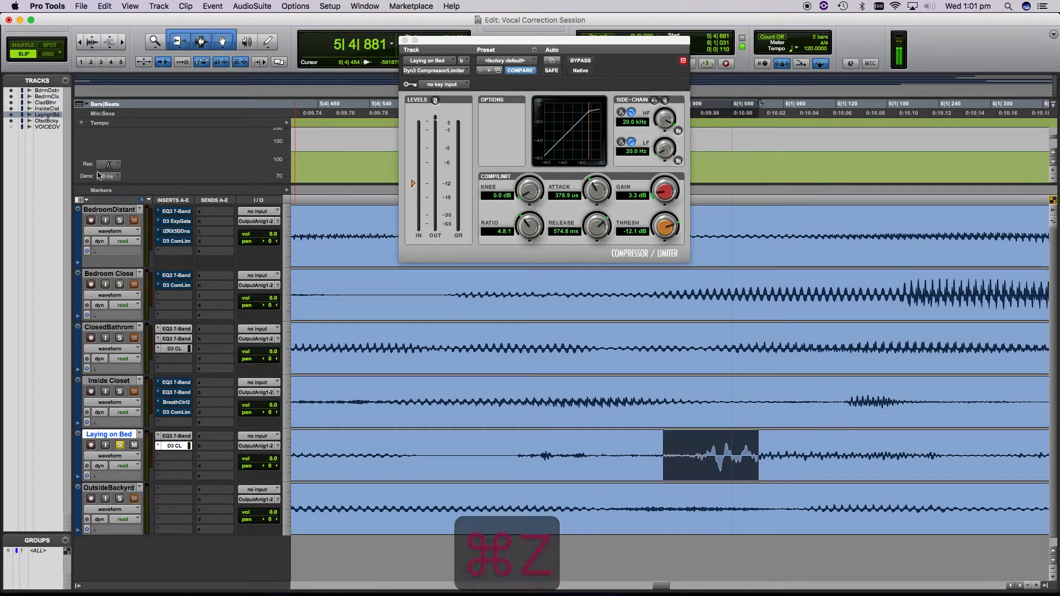
key("F1")
key("BackSpace")
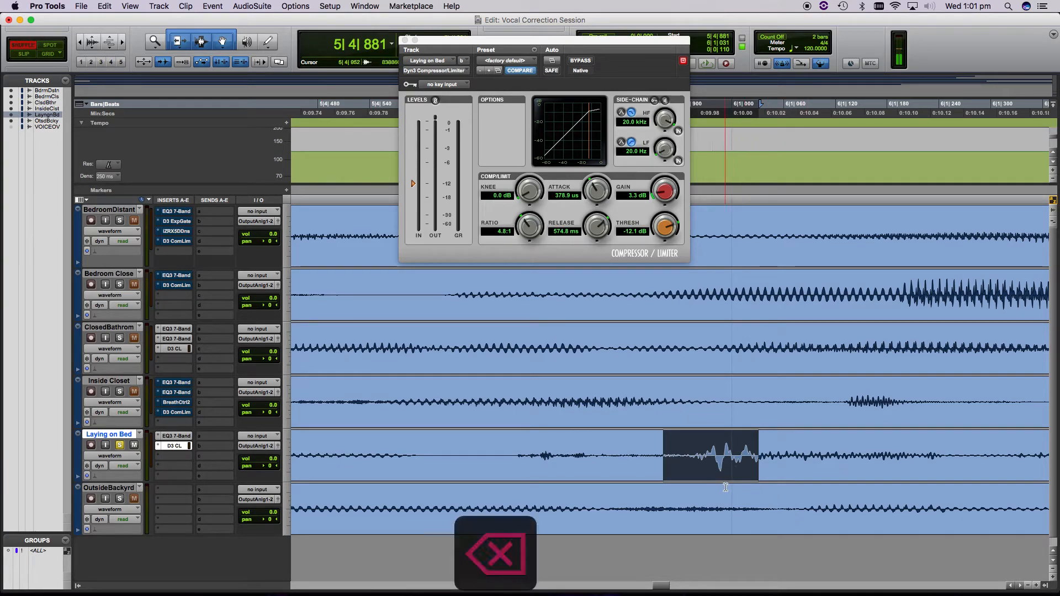
Listen across the cut at 5|4|881 and add a short crossfade at the start of the Laying on Bed-03 clip.
left_click(515, 456)
key("space")
key("space")
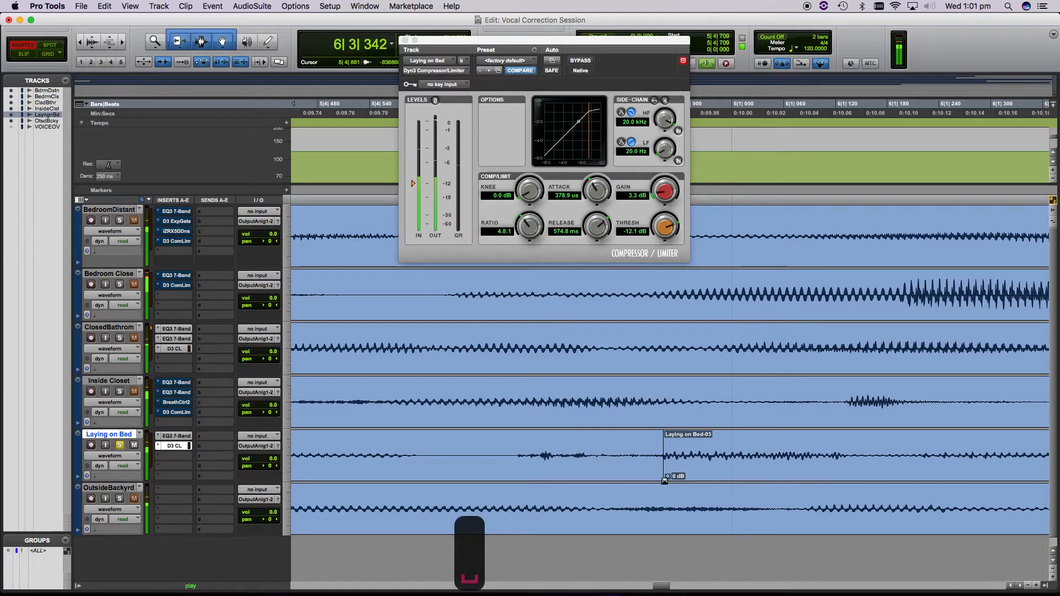
left_click(659, 479)
key("r")
key("r")
key("r")
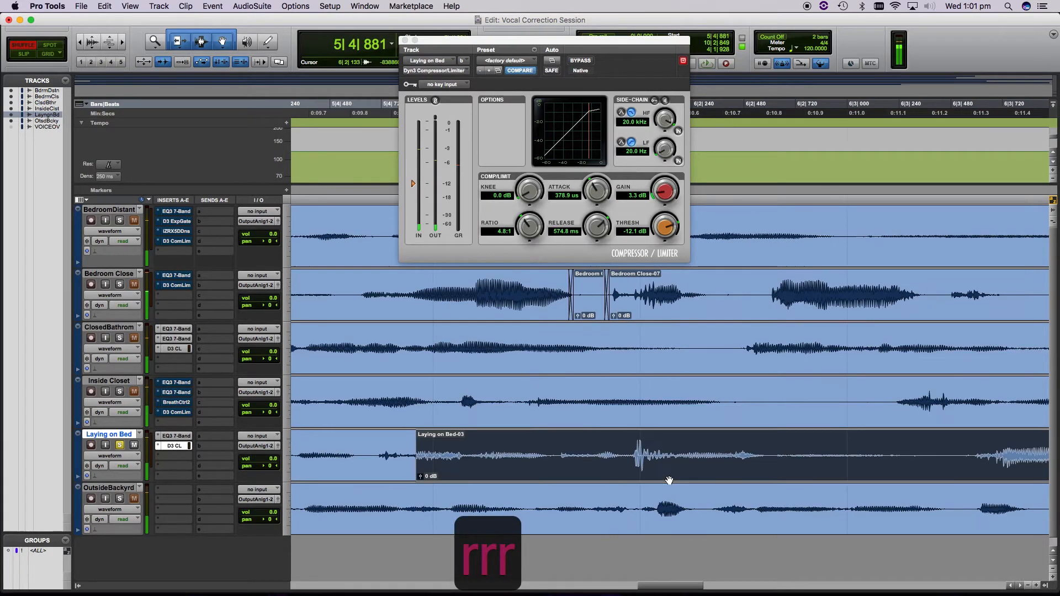
left_click(543, 479)
left_click_drag(543, 479, 539, 479)
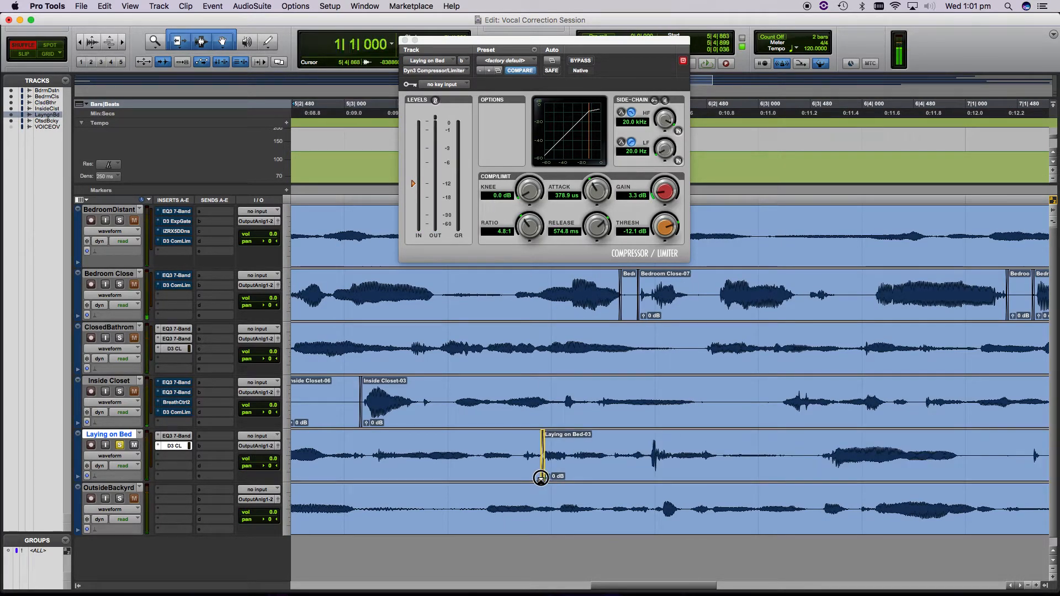
Examine the crossfade before Laying on Bed-03 up close and play through it from 5|4|680.
key("t")
key("t")
key("t")
key("t")
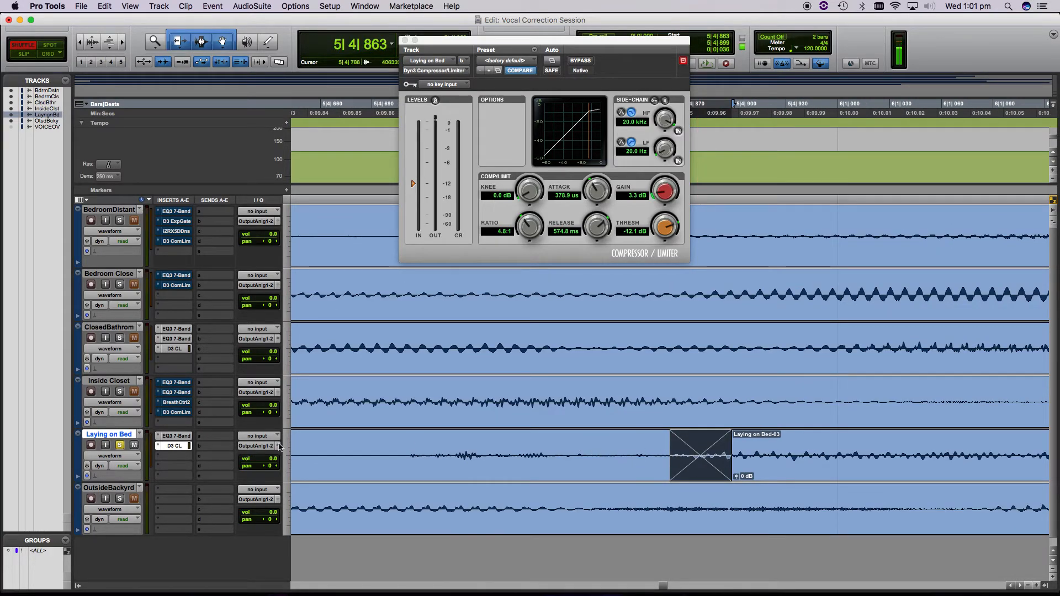
left_click(355, 445)
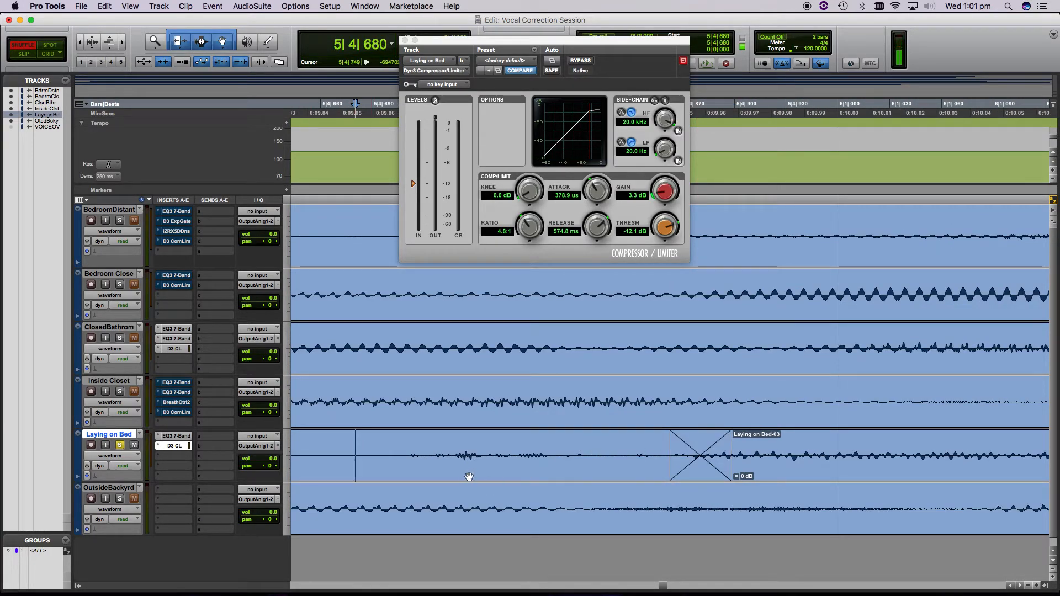
key("space")
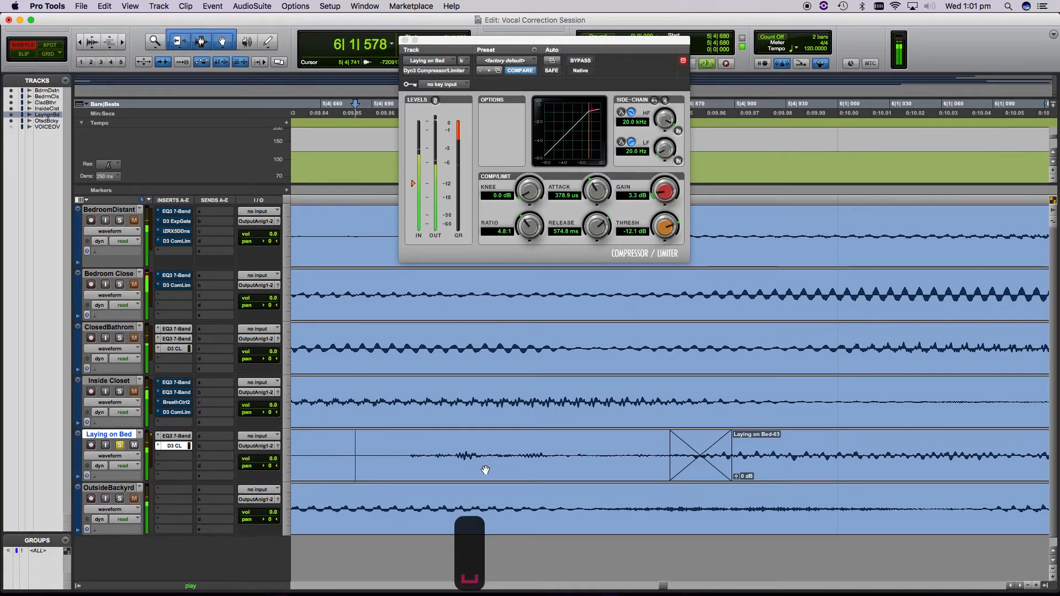
key("space")
Cut the second spike ending near 6|1|931 from Laying on Bed, crossfade the new edit and listen to it.
scroll(485, 470, "right", 15)
left_click_drag(612, 451, 522, 480)
key("BackSpace")
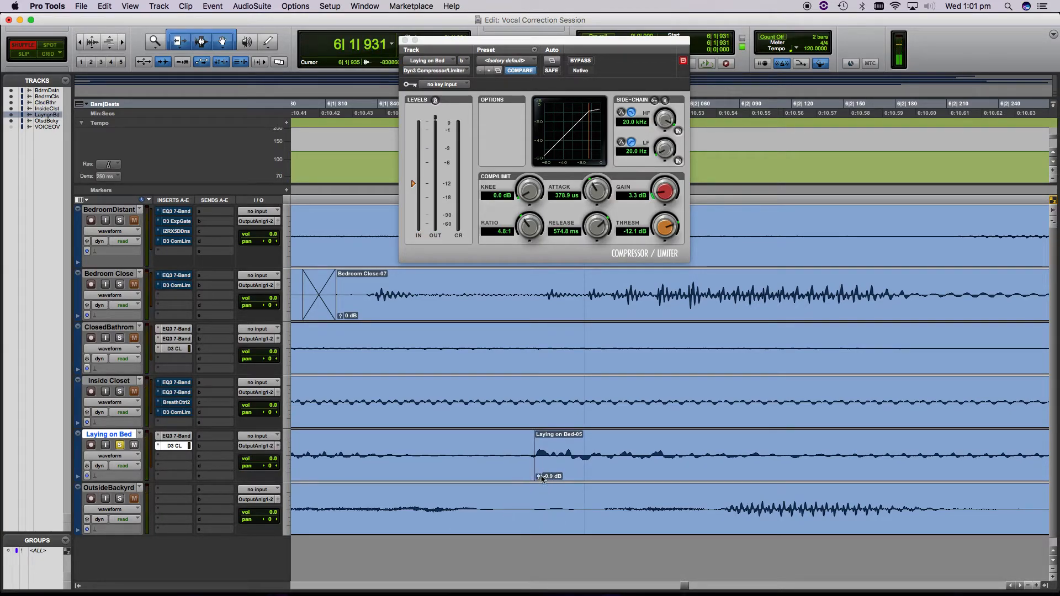
left_click_drag(535, 480, 520, 478)
key("space")
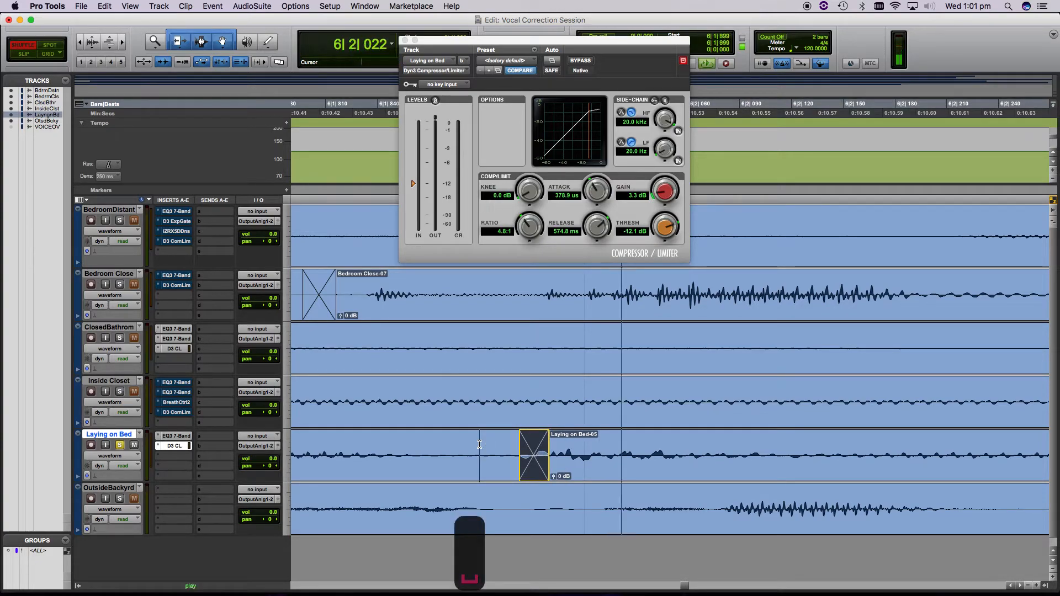
key("space")
key("space")
key("space")
Trim the leftover noise from the start of Laying on Bed-05, just after the second crossfade.
key("r")
key("r")
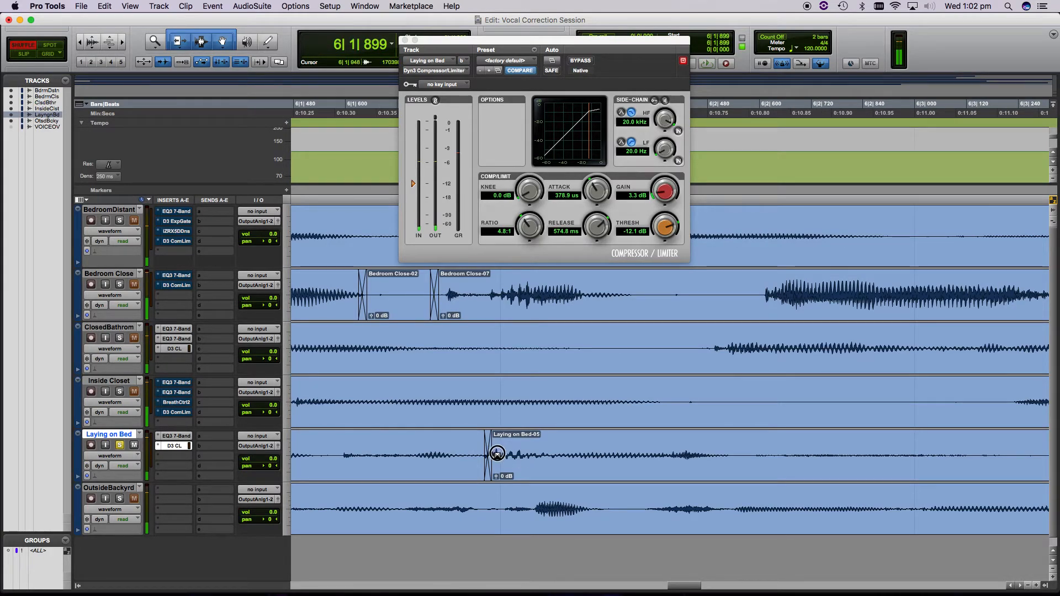
left_click(500, 457)
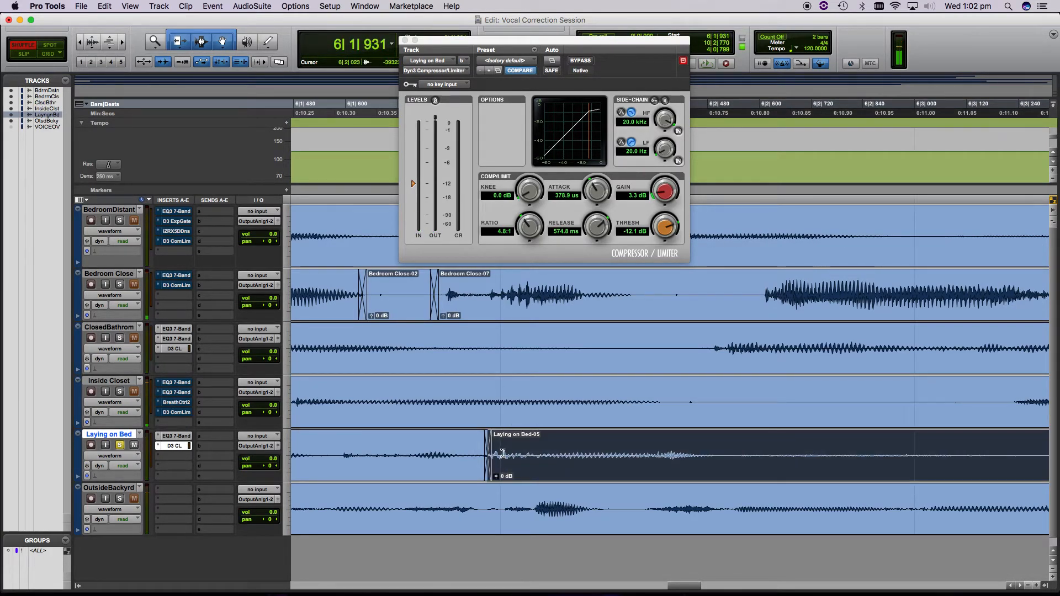
left_click(500, 453)
left_click_drag(499, 453, 510, 454)
key("super+z")
key("r")
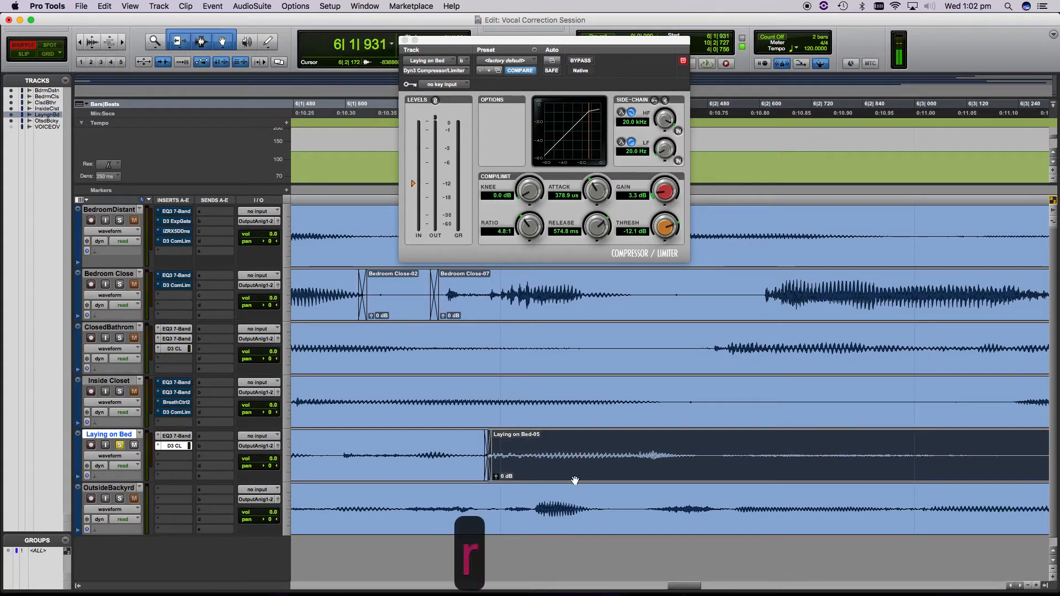
Play Laying on Bed from 4|3|957 to check the passage leading into both edits.
key("r")
key("r")
left_click(515, 445)
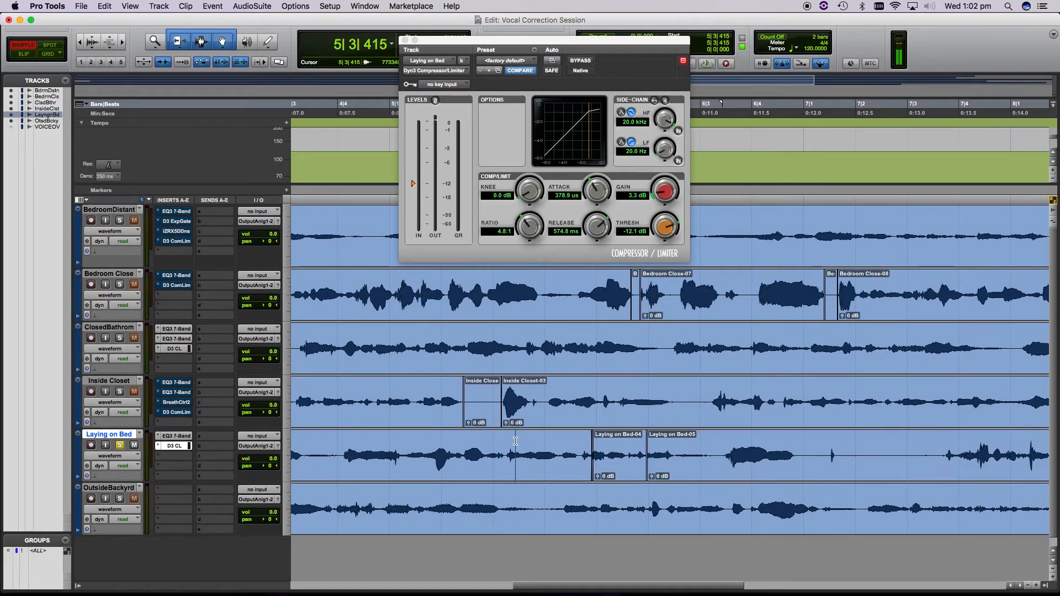
left_click(499, 445)
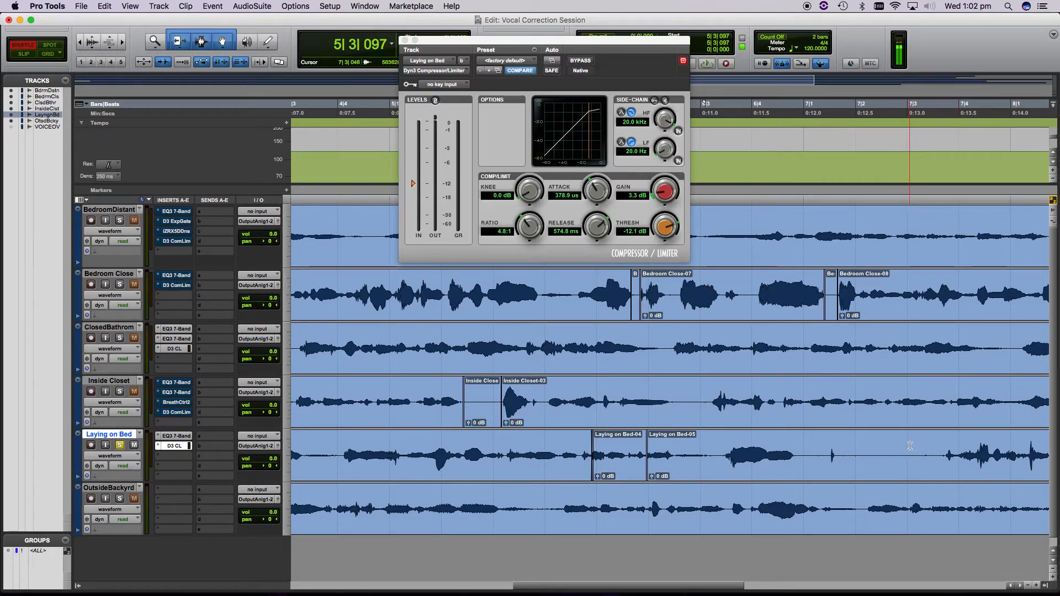
left_click(338, 445)
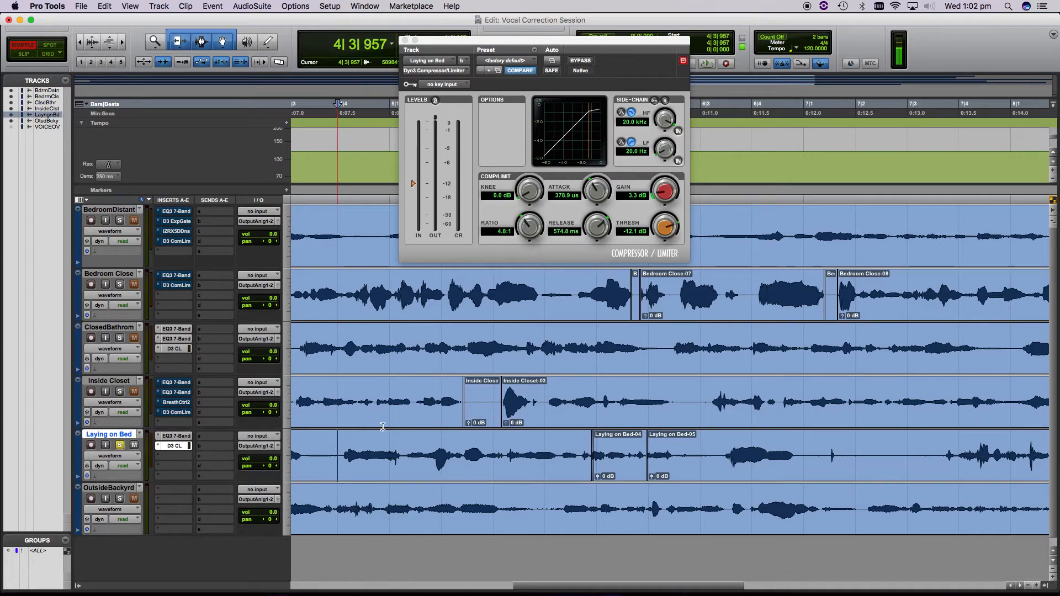
key("space")
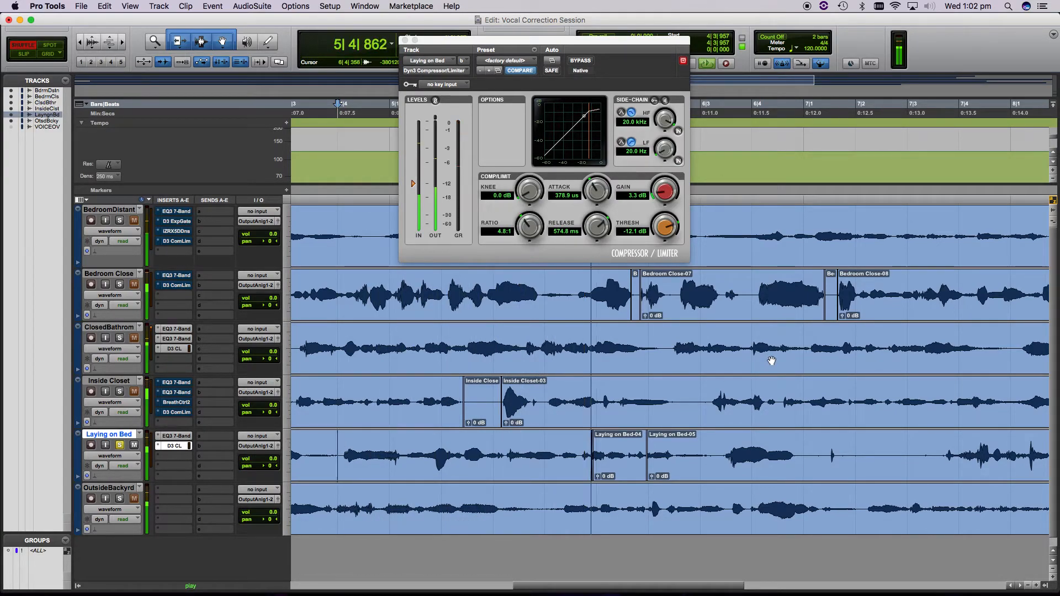
key("space")
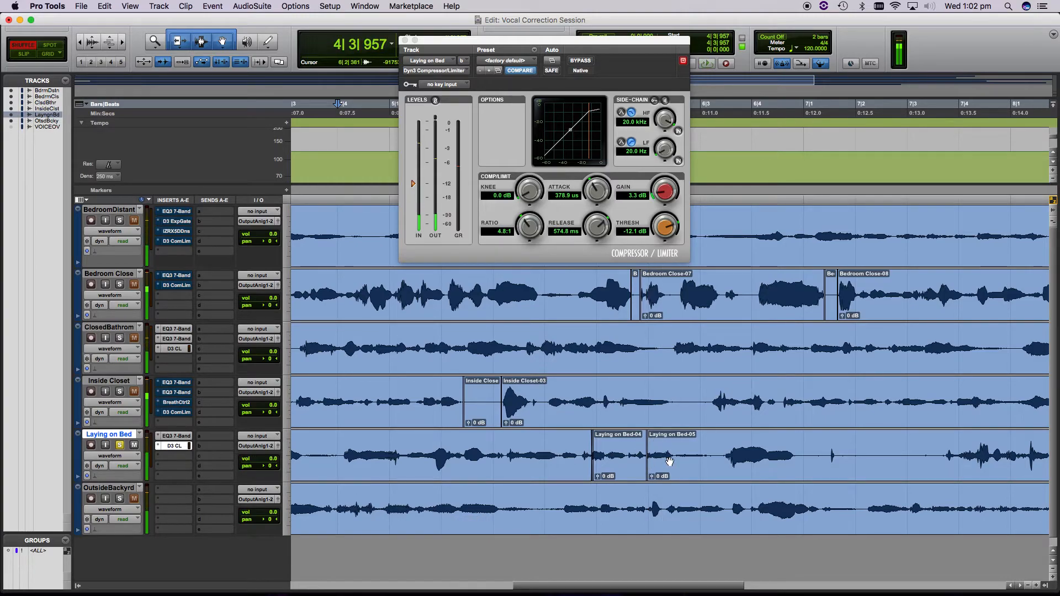
Play Laying on Bed from the beginning and bypass its EQ and compressor to compare with the unprocessed sound.
scroll(721, 462, "down", 1)
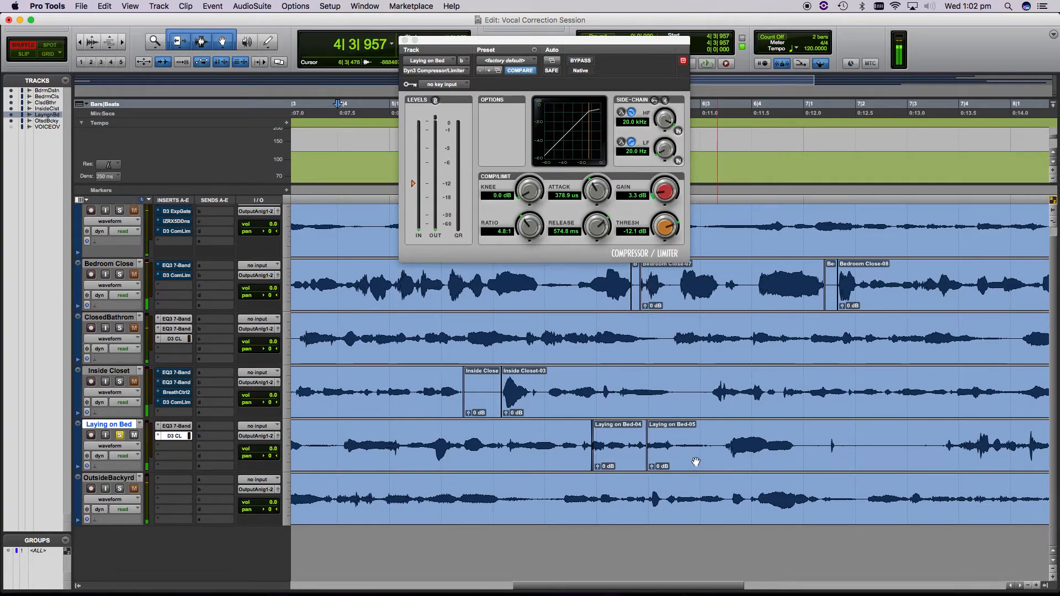
scroll(696, 462, "right", 5)
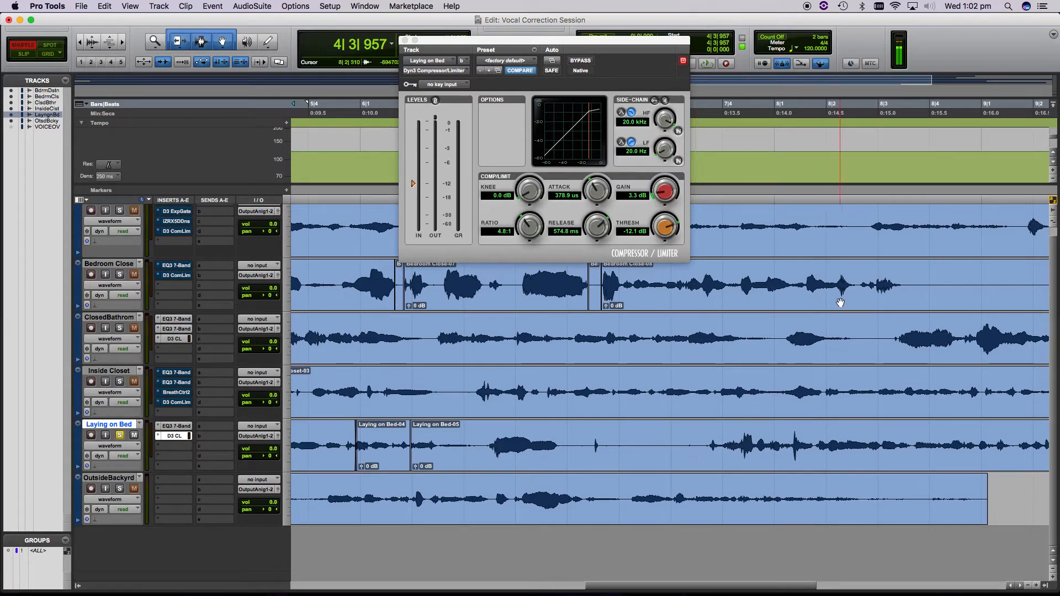
key("r")
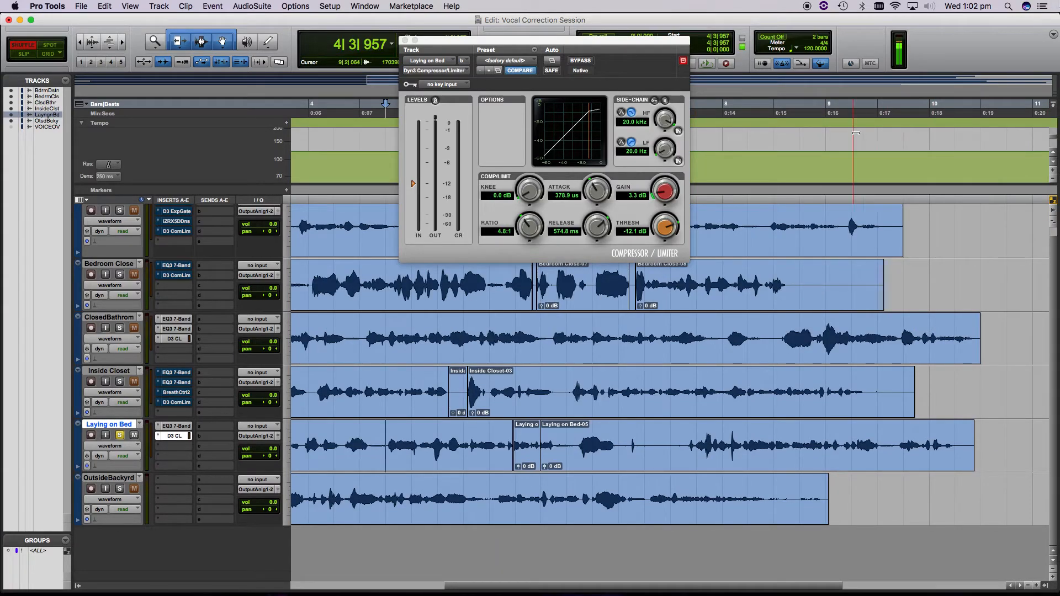
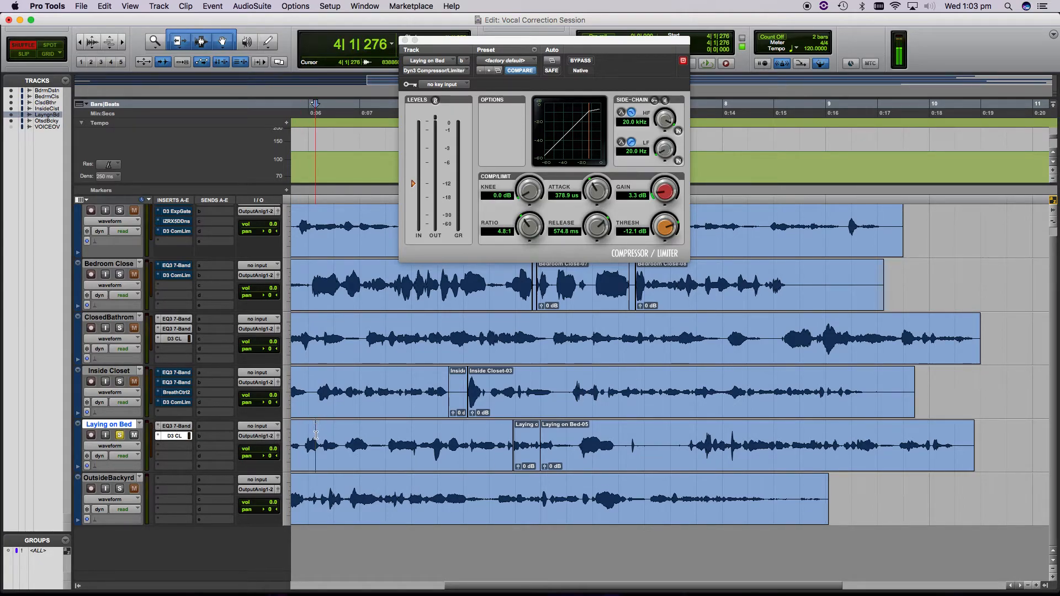
key("r")
key("r")
key("r")
left_click(329, 467)
key("space")
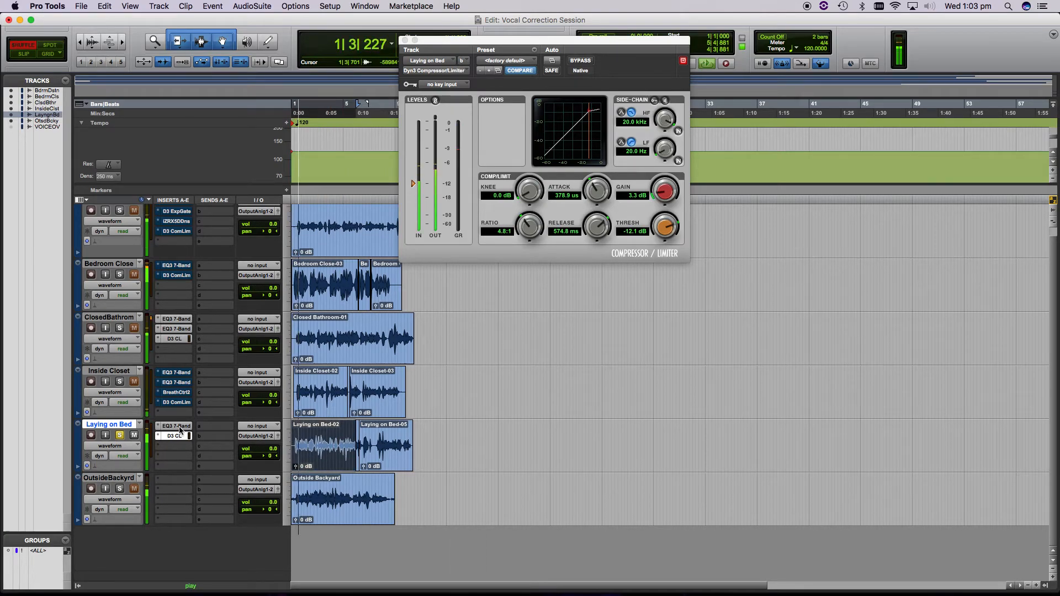
left_click(182, 435, "super")
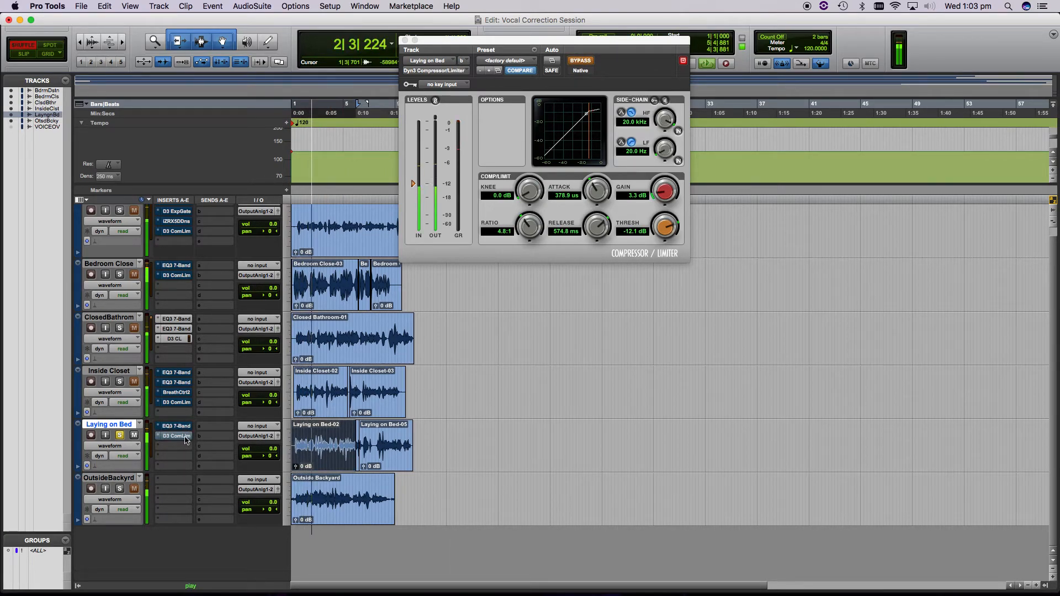
Re-enable the EQ and compressor on Laying on Bed and insert RX Dialogue De-noise between them.
left_click(183, 432, "super")
left_click(183, 428, "super")
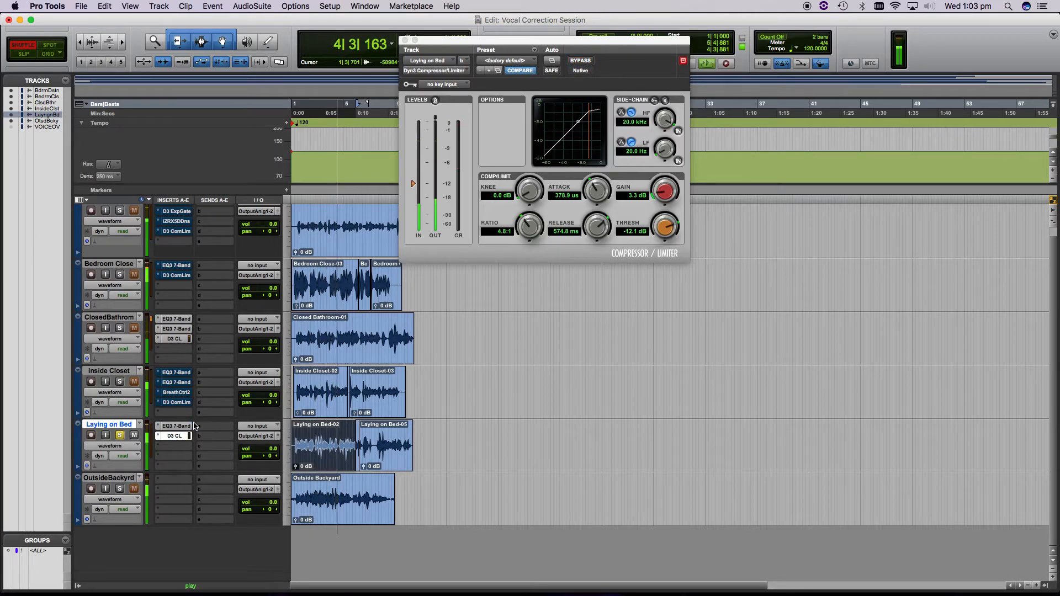
key("space")
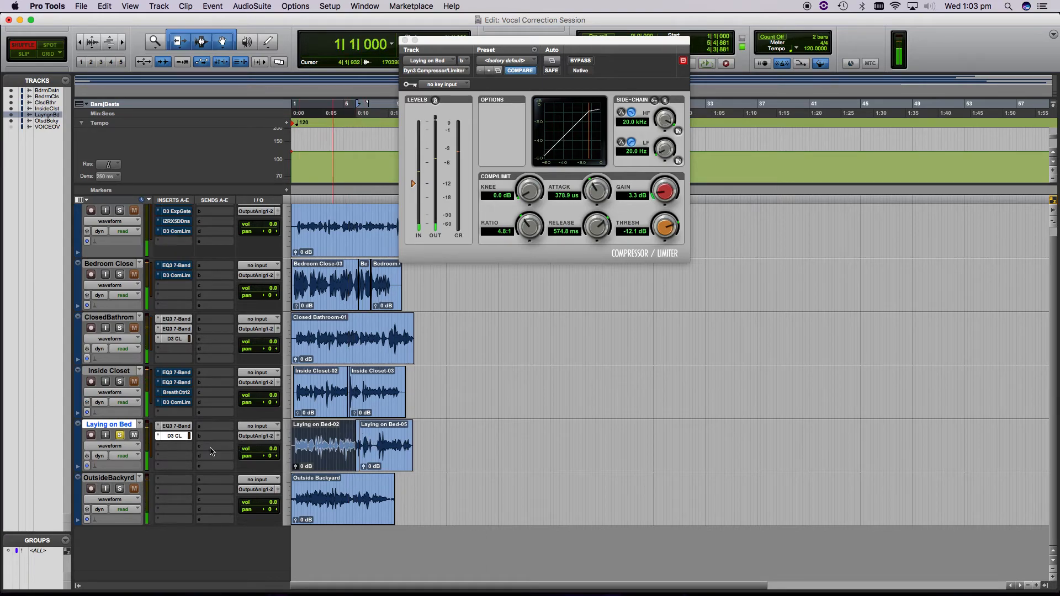
left_click_drag(177, 439, 182, 446)
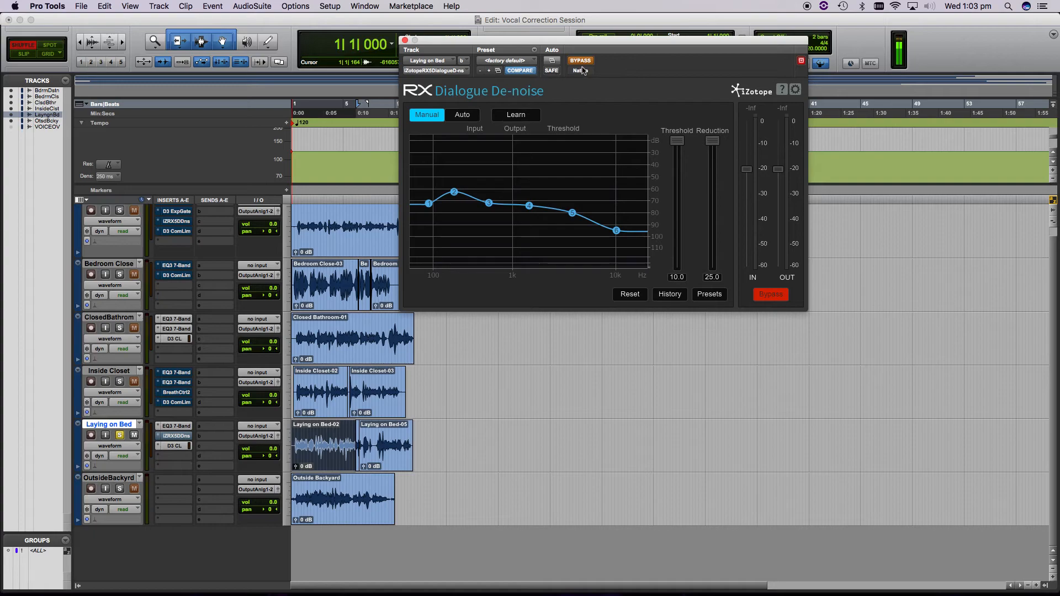
Select the quiet gap starting at 2|4|049 in Laying on Bed and play it to check its noise.
left_click(305, 436)
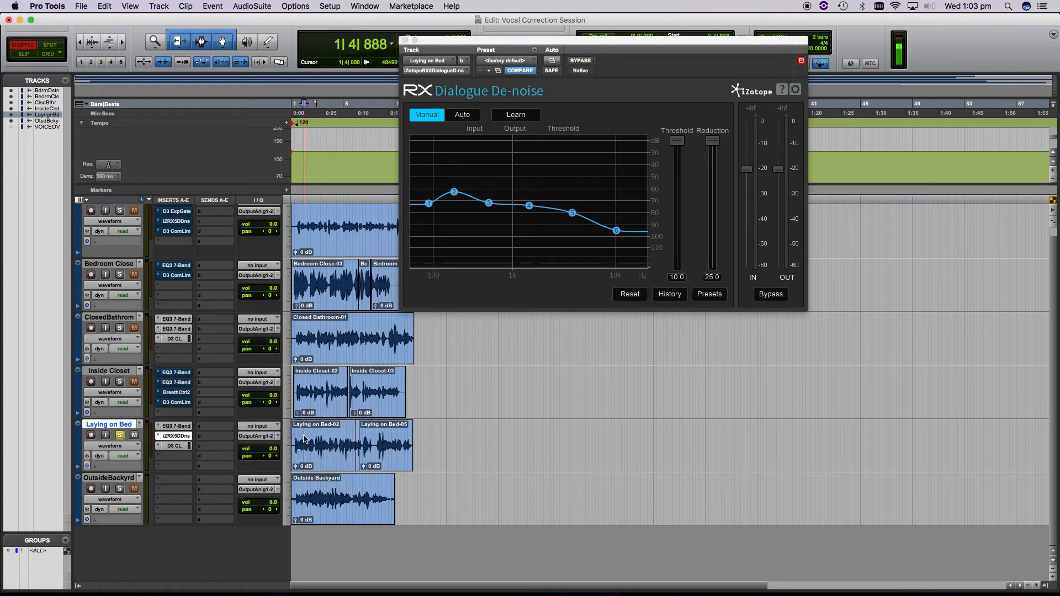
key("t")
key("t")
key("t")
key("t")
key("t")
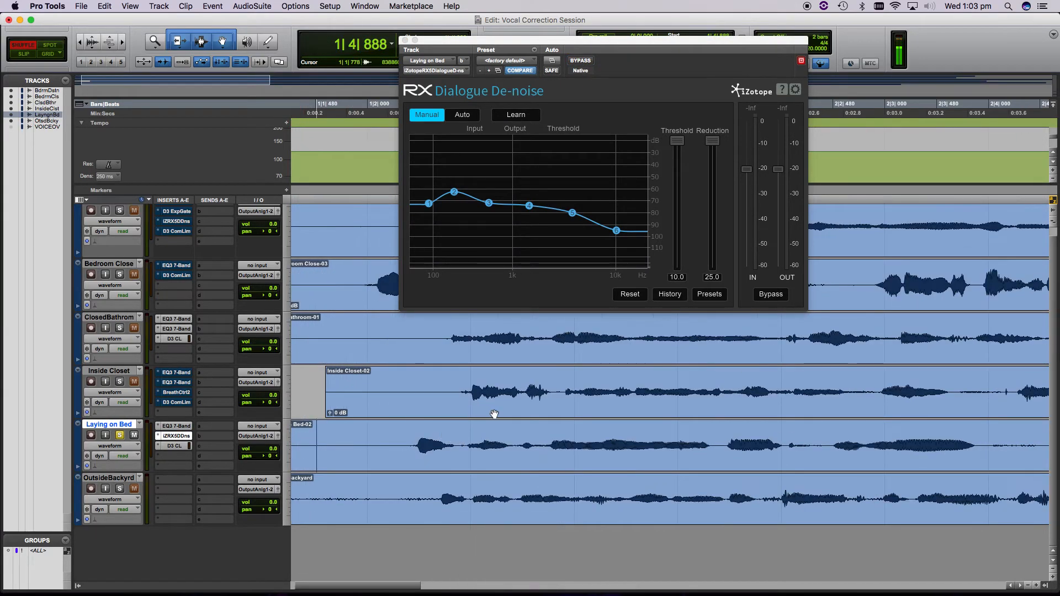
scroll(910, 467, "right", 5)
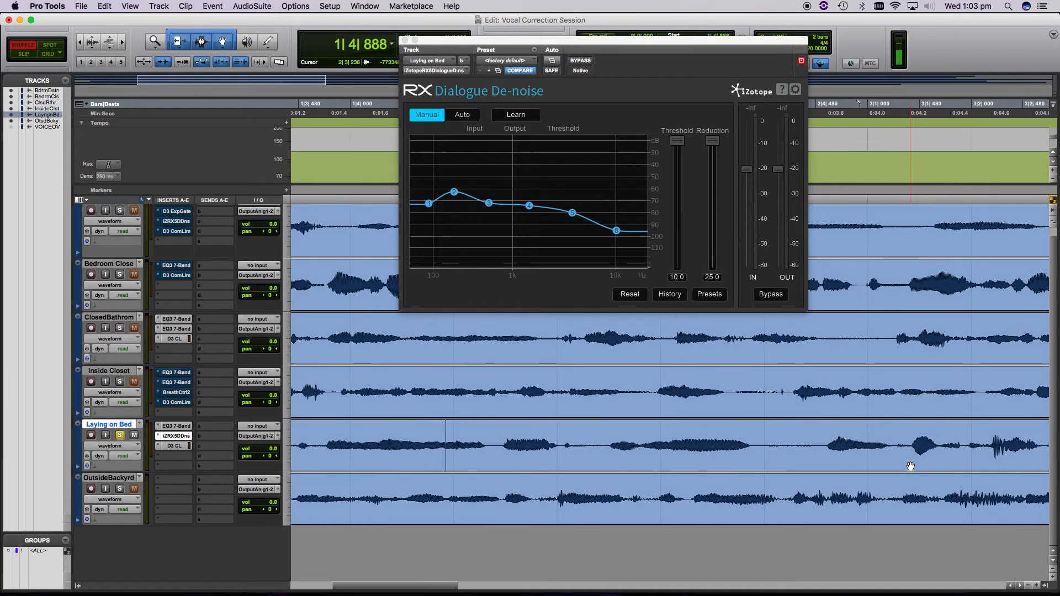
left_click_drag(770, 439, 816, 439)
key("space")
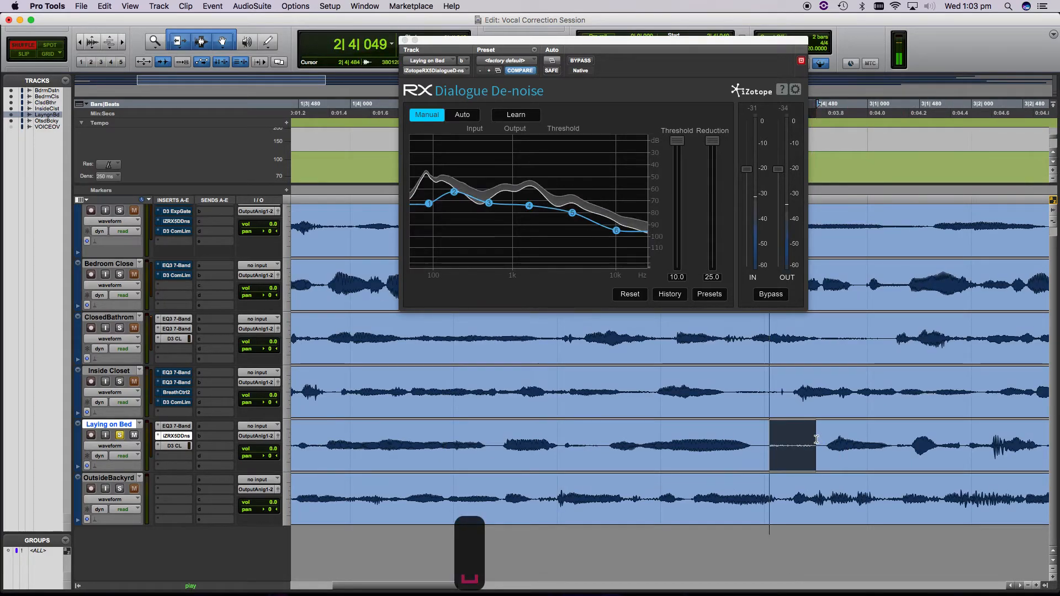
key("space")
Loop the silence before the first phrase of Laying on Bed and learn its noise profile in Dialogue De-noise.
scroll(442, 448, "left", 5)
left_click_drag(427, 446, 316, 444)
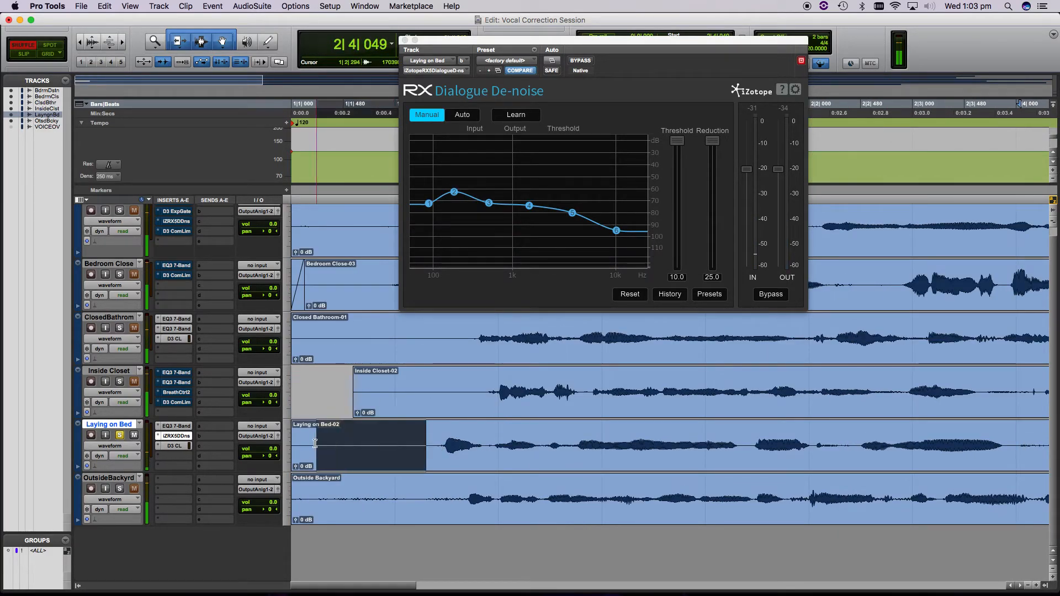
key("space")
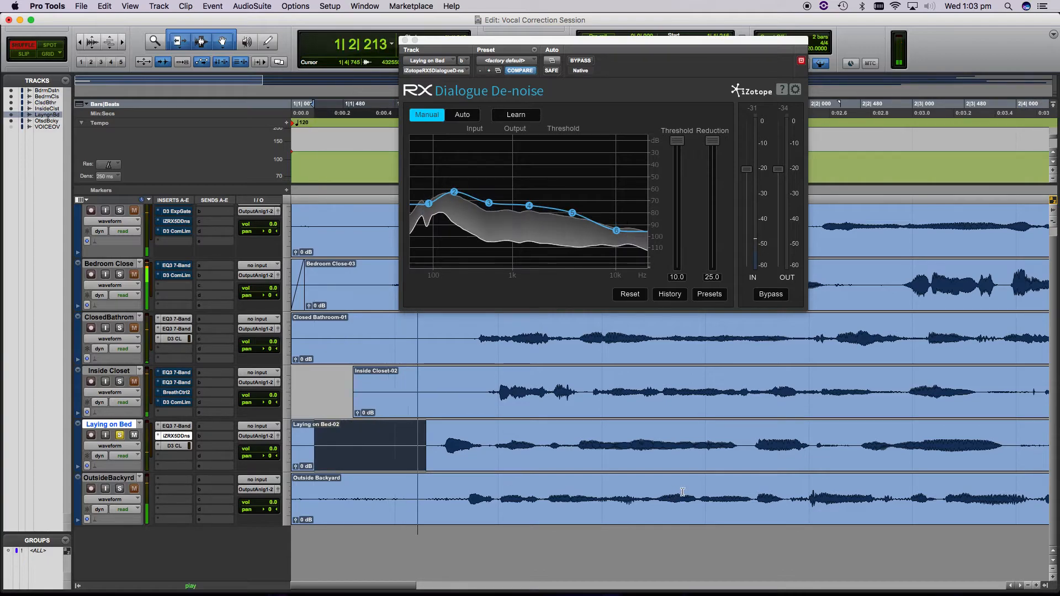
left_click(516, 115)
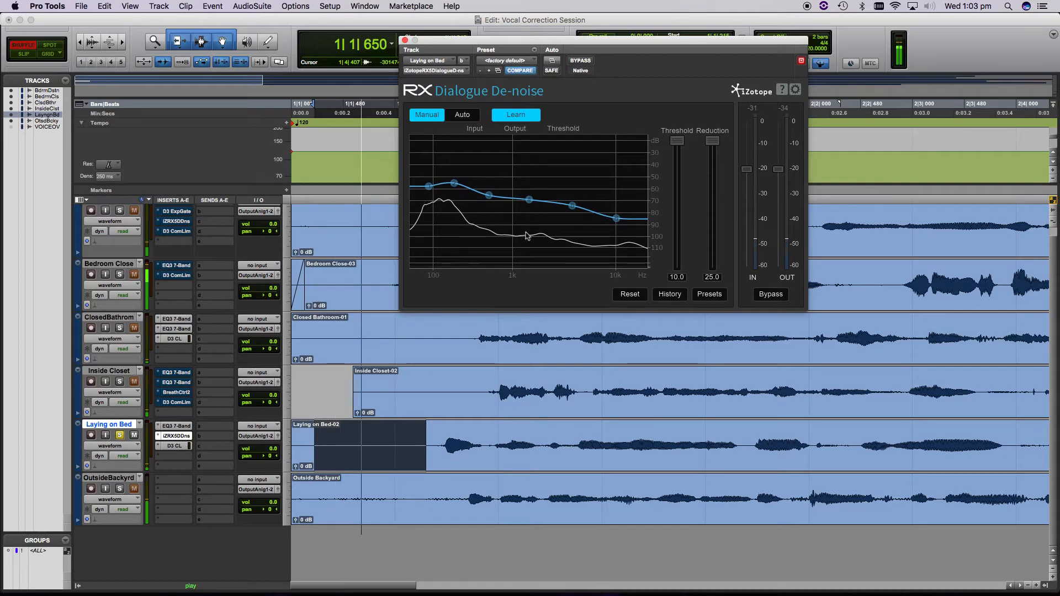
left_click(532, 115)
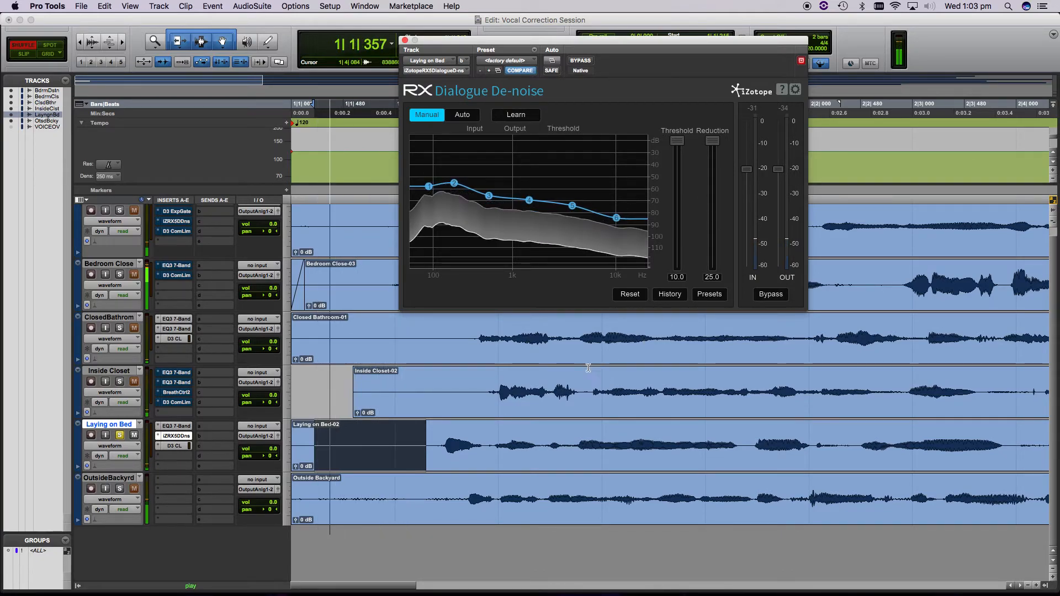
Play Laying on Bed and set the Dialogue De-noise threshold to 0.4 and reduction to 22.1.
left_click(388, 434)
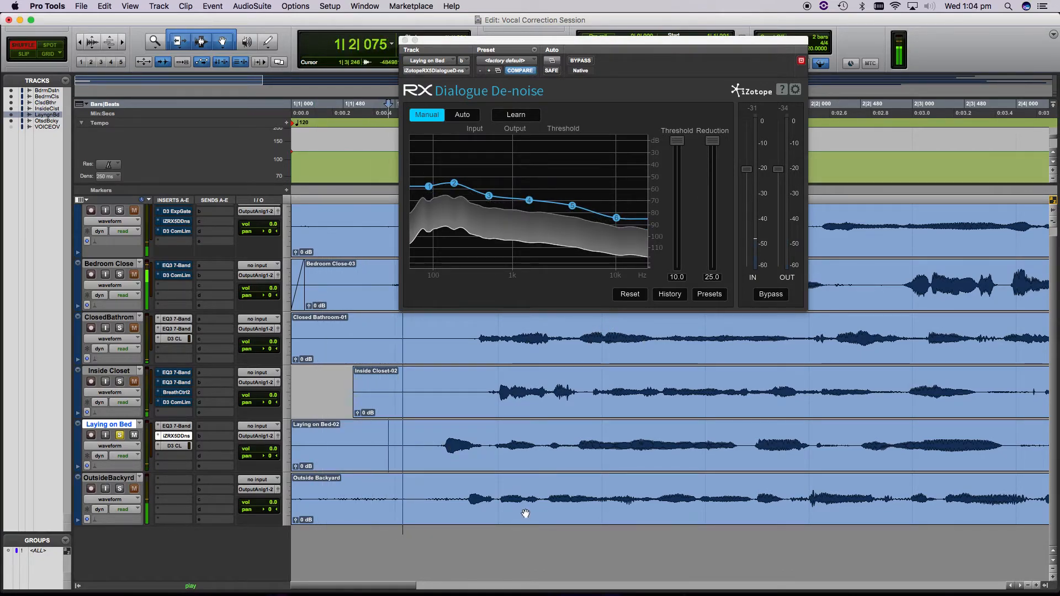
scroll(472, 497, "right", 10)
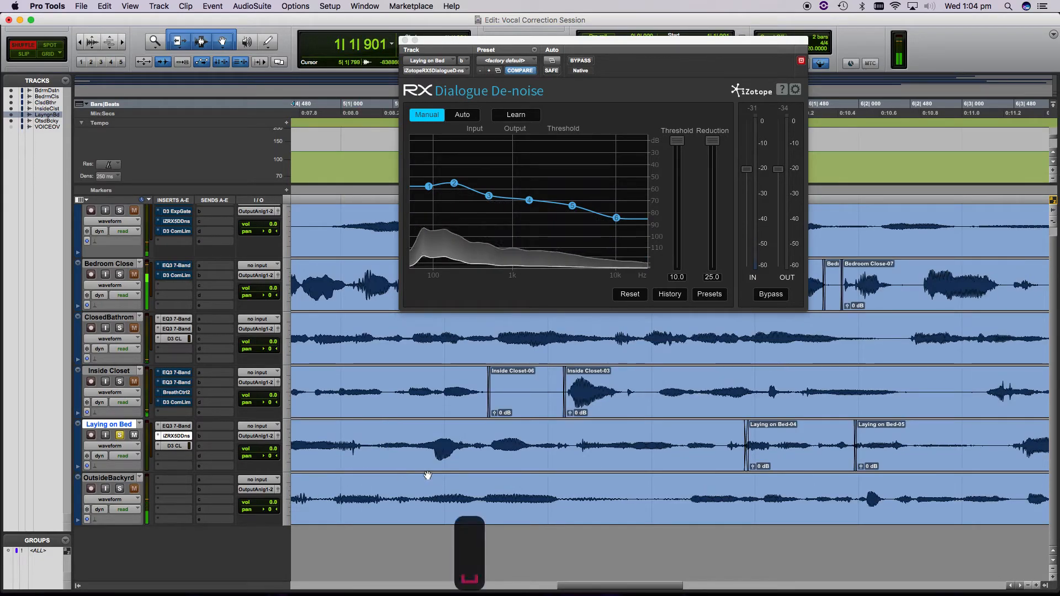
key("r")
key("r")
key("r")
key("r")
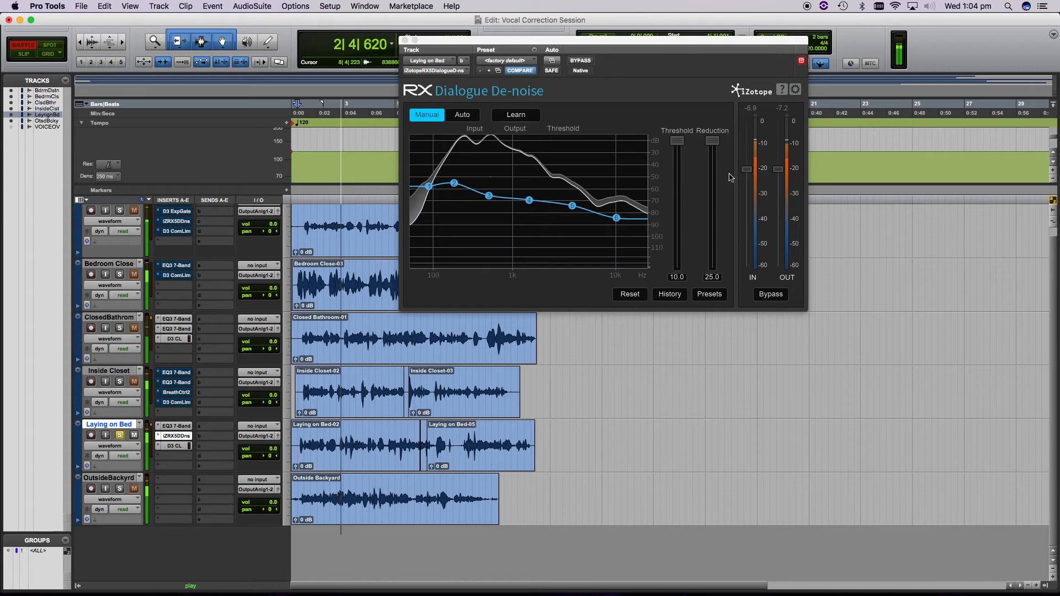
left_click_drag(677, 141, 672, 181)
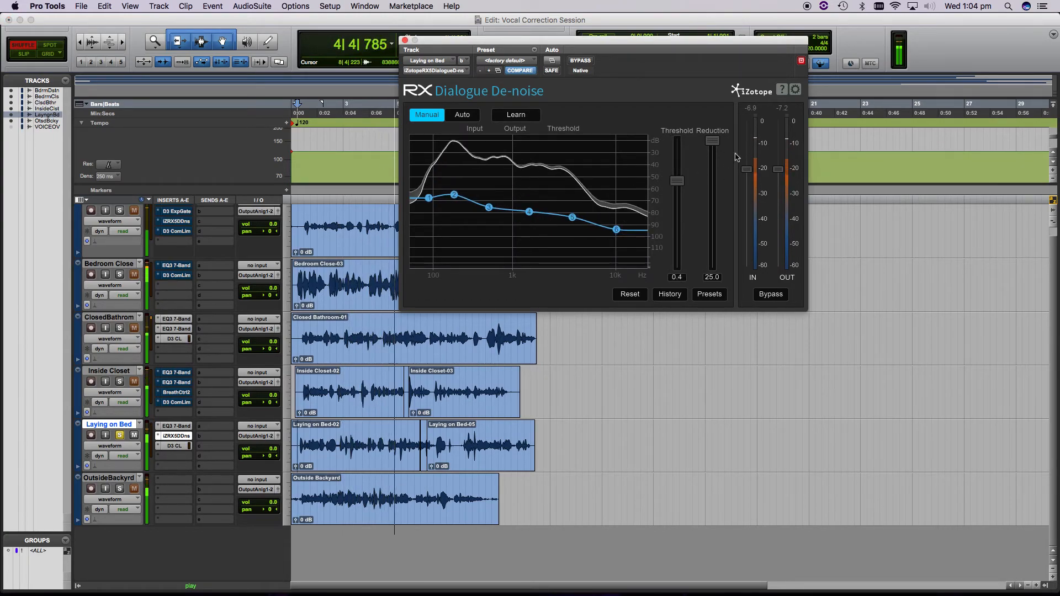
mouse_move(714, 143)
left_mouse_down()
mouse_move(716, 260)
mouse_move(713, 157)
left_mouse_up()
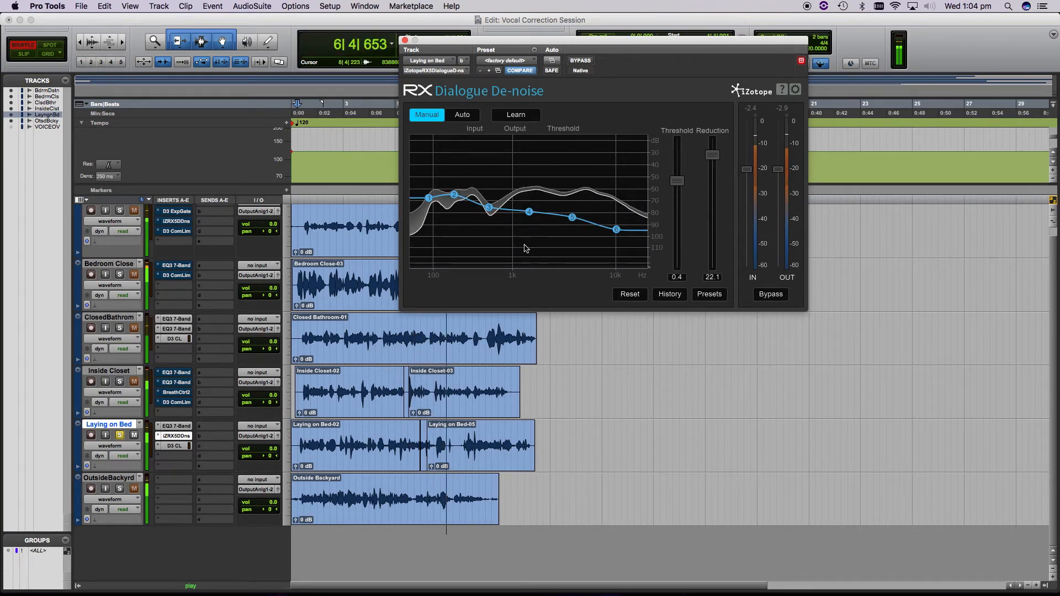
Compare Laying on Bed with its EQ, de-noiser and compressor bypassed and active, ending with all three active and playback stopped.
left_click(181, 447)
left_click(185, 438, "super")
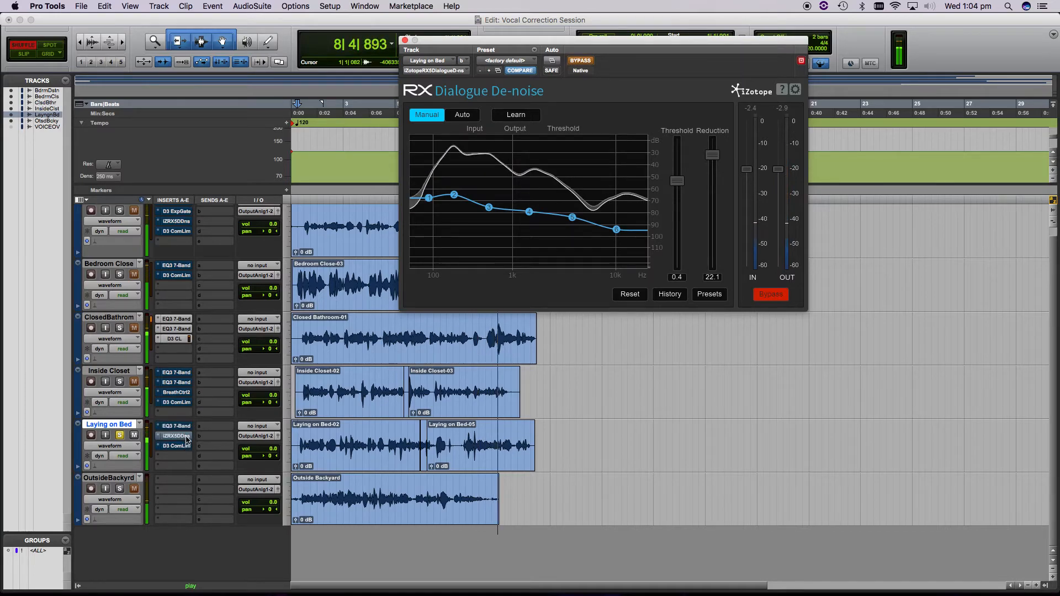
left_click(186, 436, "super")
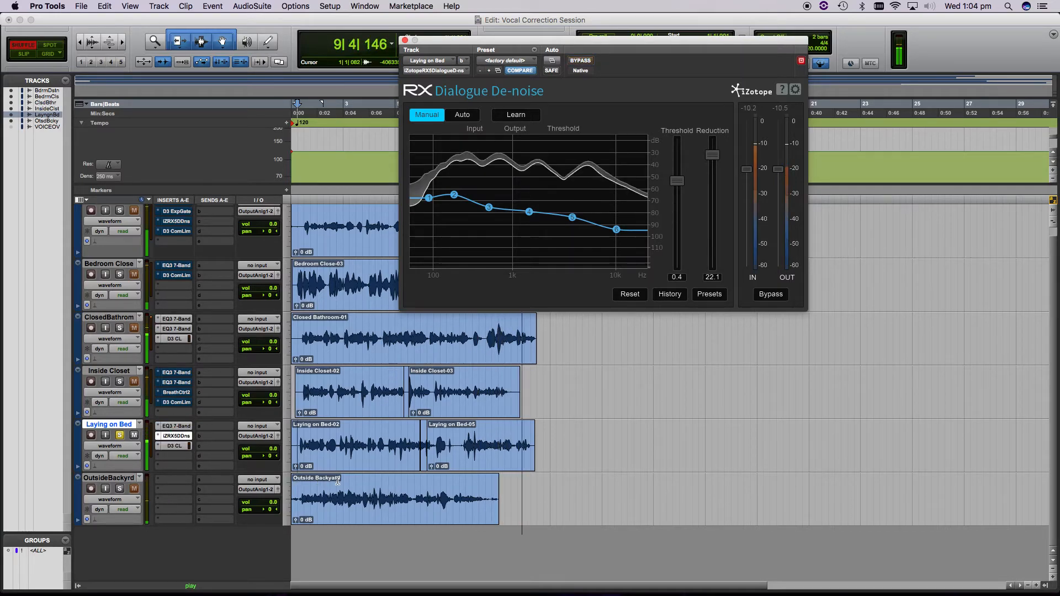
key("space")
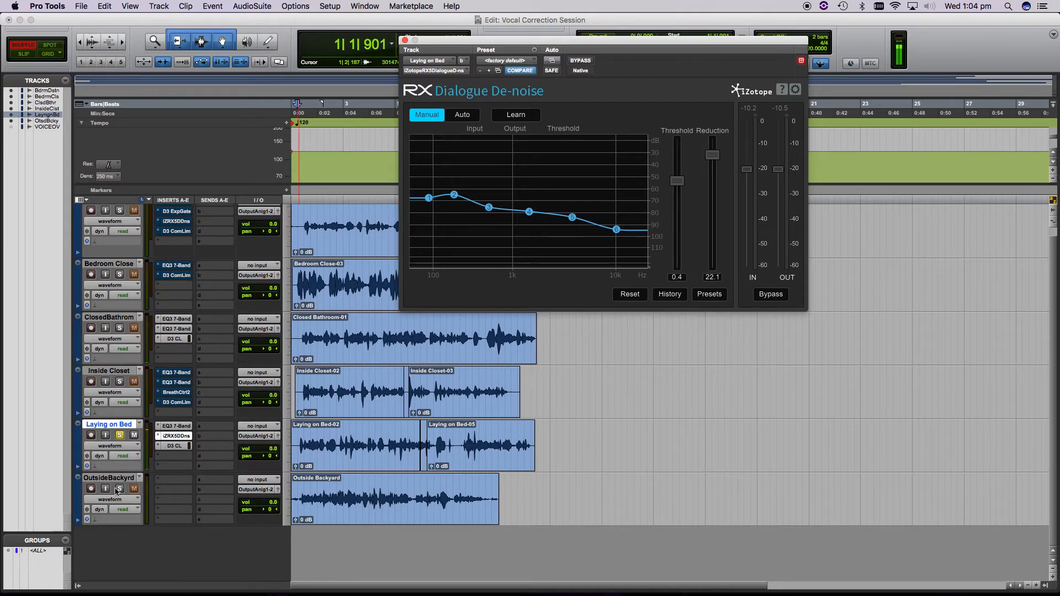
Solo Outside Backyard instead of Laying on Bed and briefly play its clip from the beginning.
left_click(118, 440)
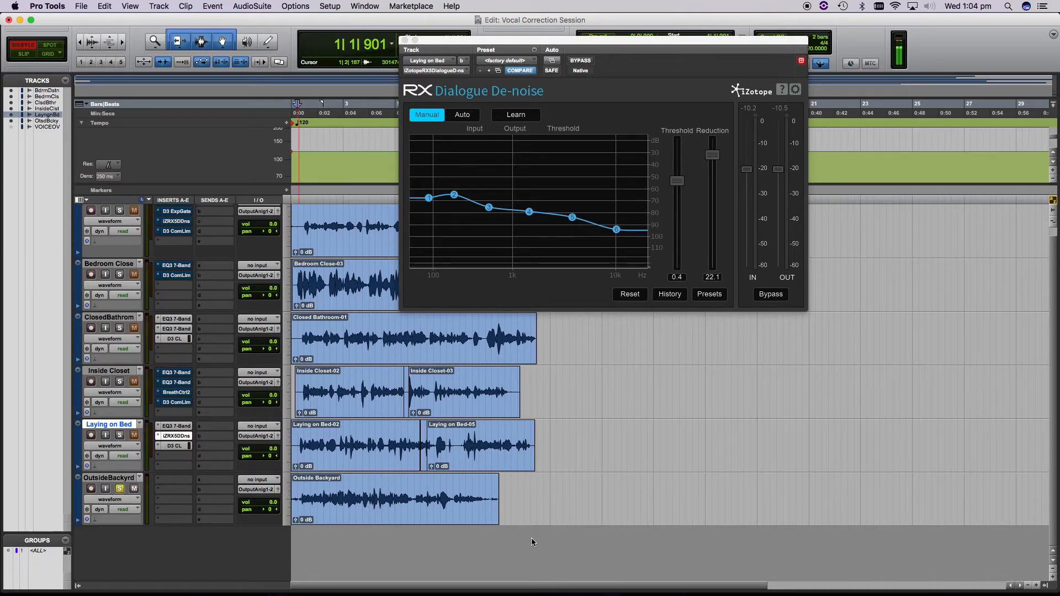
left_click(339, 520)
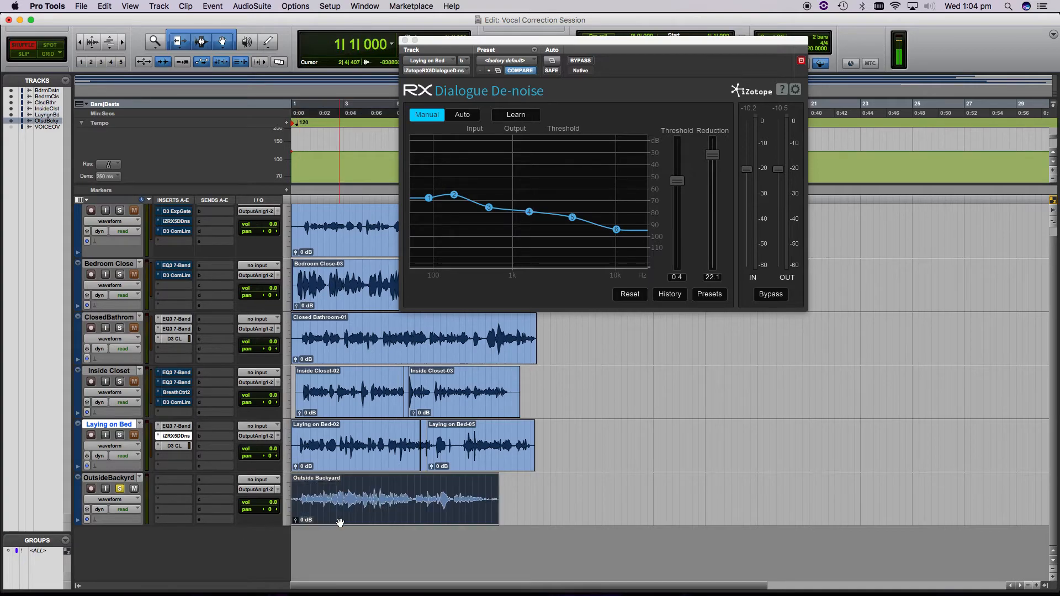
key("space")
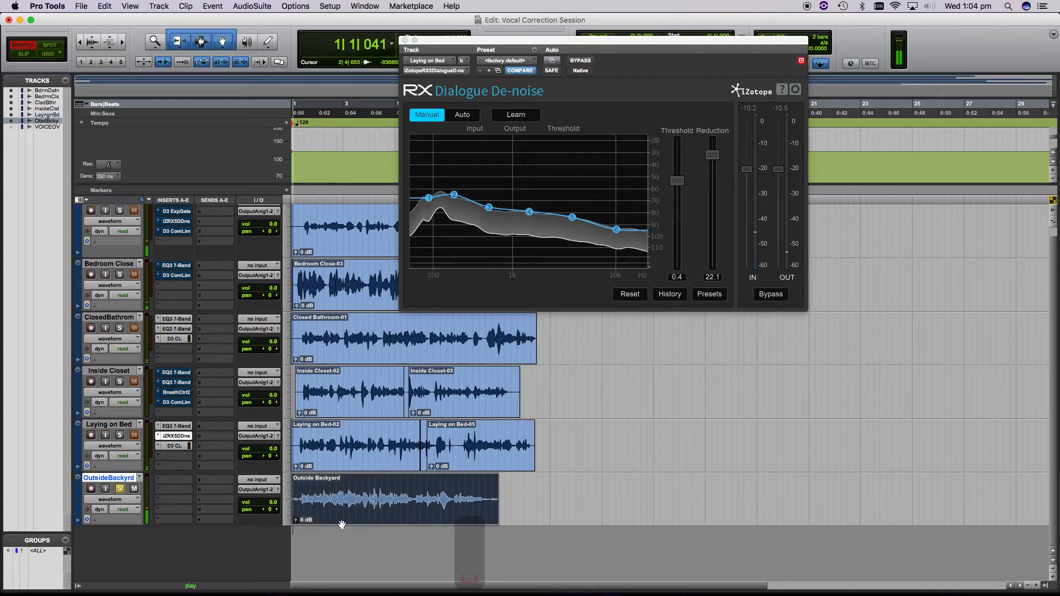
key("space")
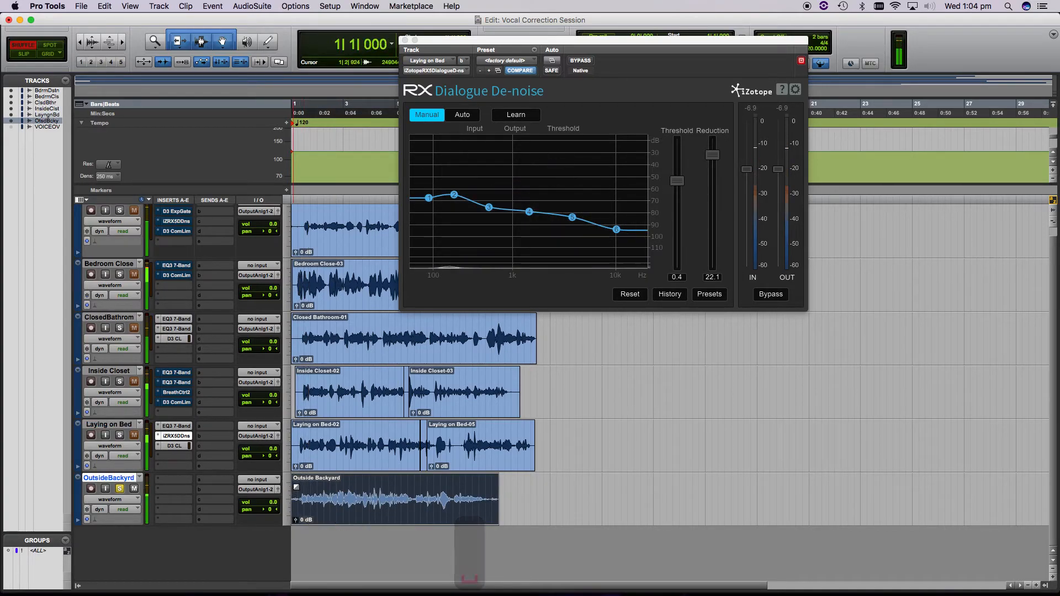
left_click(293, 485)
key("cmd+z")
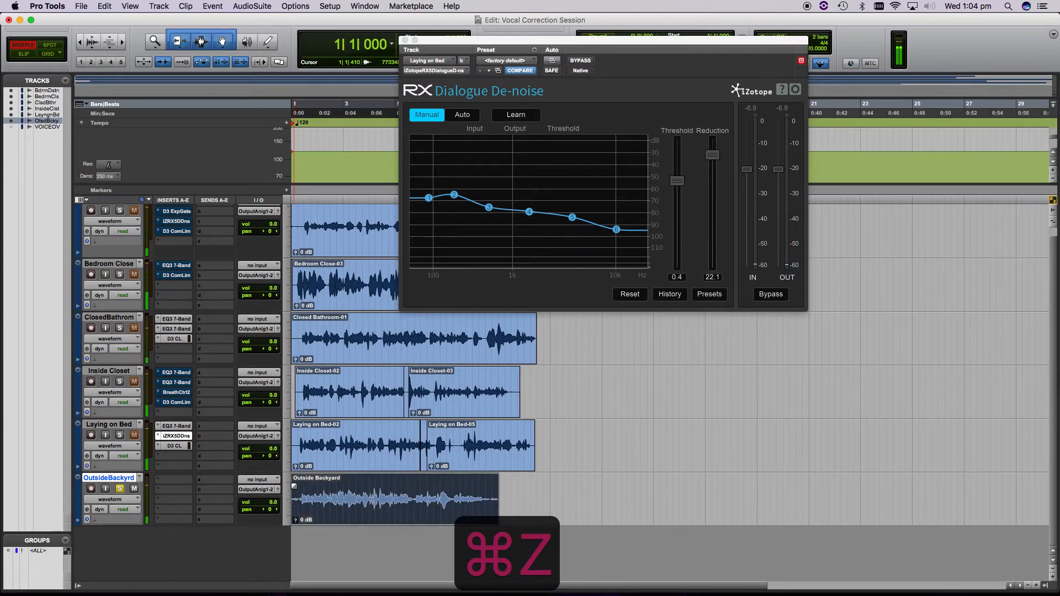
Select the background noise before the first phrase of Outside Backyard and loop it to listen.
key("t")
key("t")
key("t")
left_click(317, 492)
left_click_drag(361, 492, 287, 492)
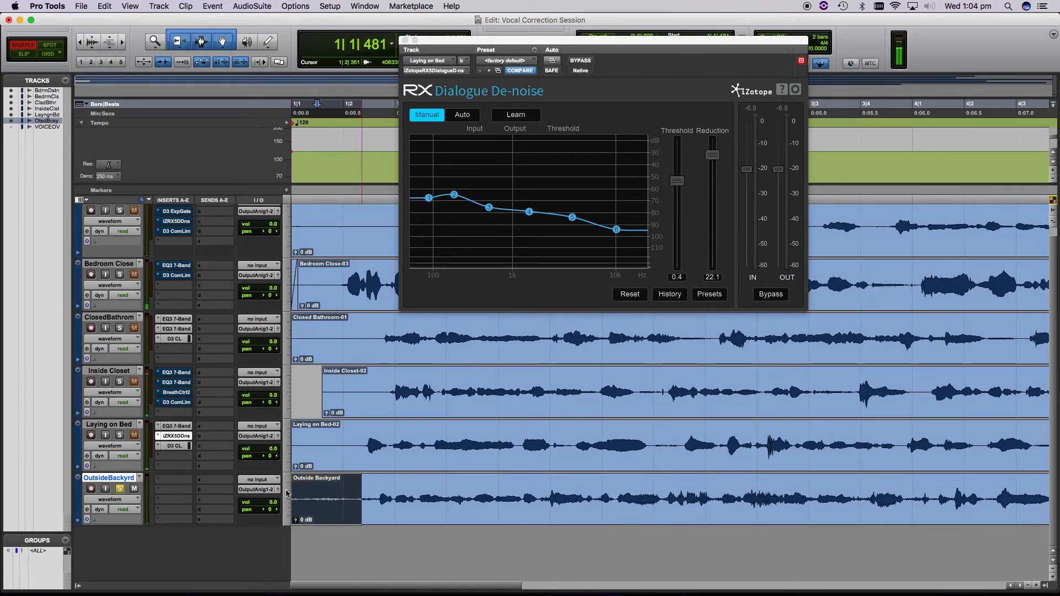
key("space")
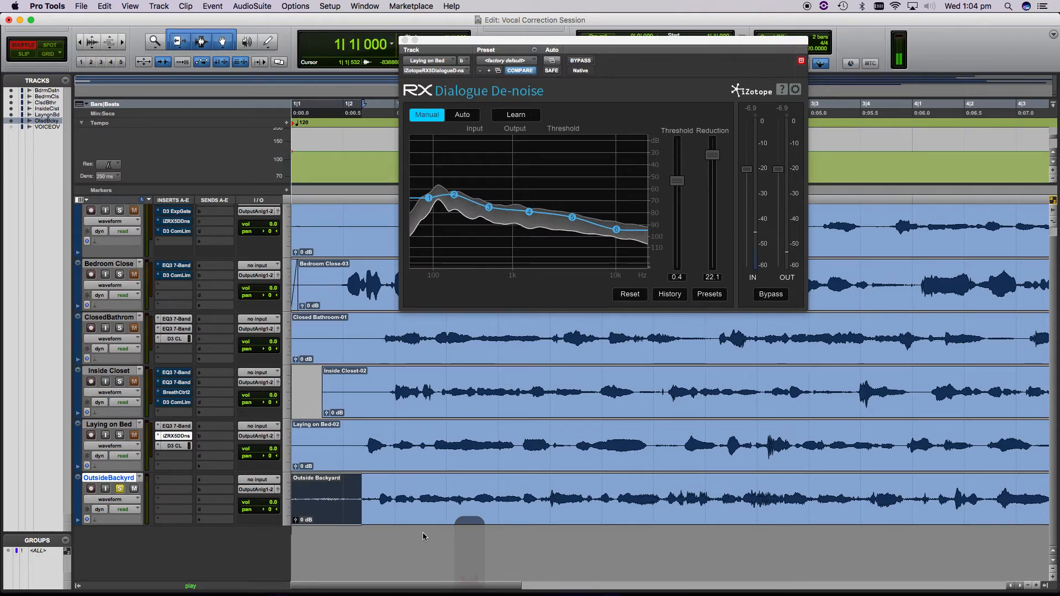
key("space")
left_click_drag(351, 496, 297, 497)
key("space")
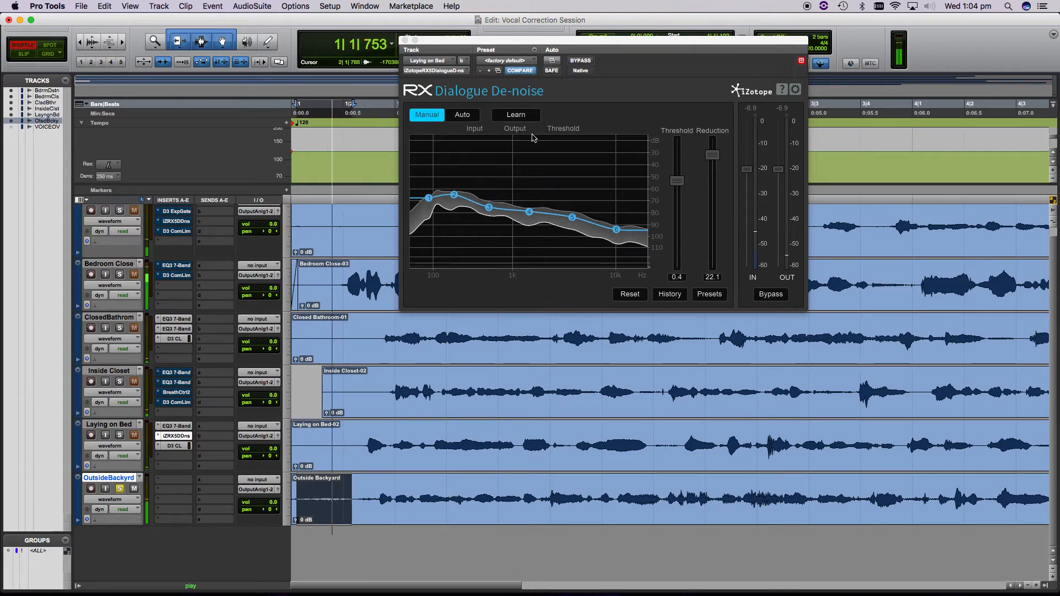
Copy the Dialogue De-noise insert from Laying on Bed to the first insert slot of Outside Backyard.
left_click(171, 439)
left_click_drag(171, 439, 172, 481)
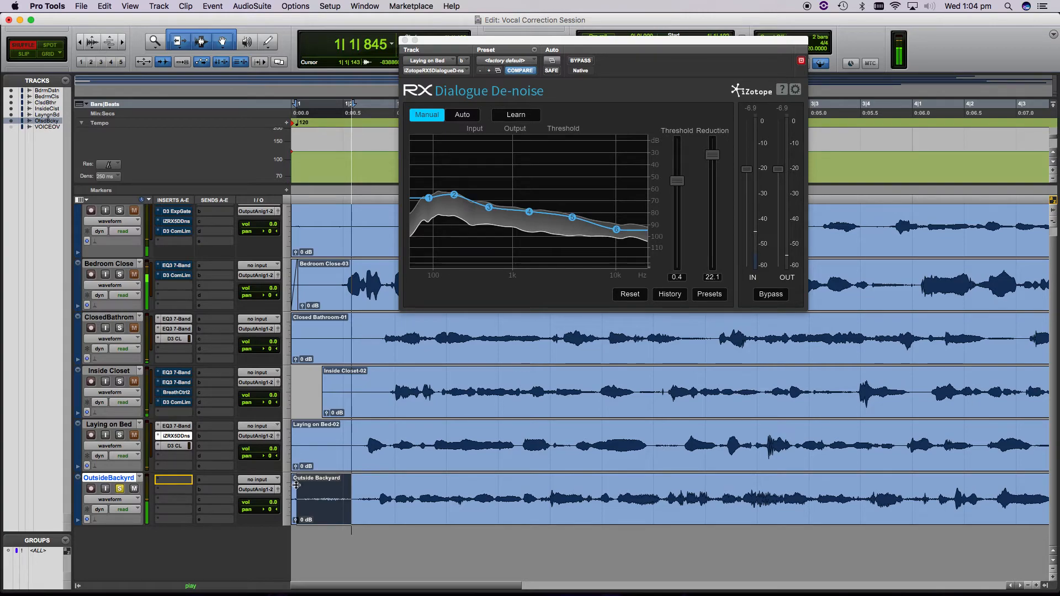
left_click_drag(172, 481, 173, 480)
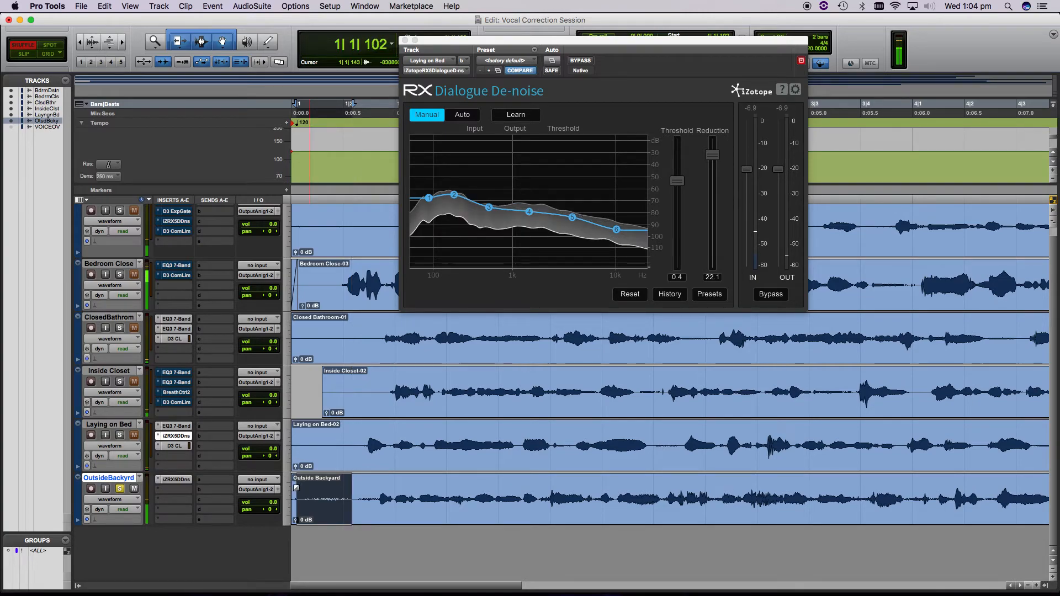
Relearn the noise profile in Laying on Bed's Dialogue De-noise and raise its threshold to 10.0 and reduction to 25.0.
left_click(516, 115)
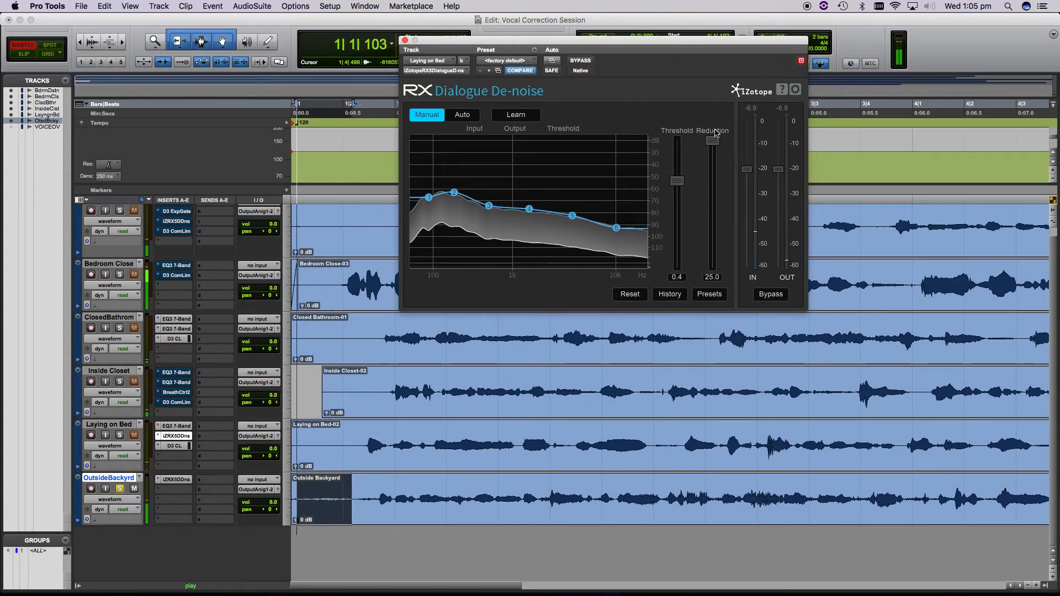
left_click_drag(683, 145, 684, 129)
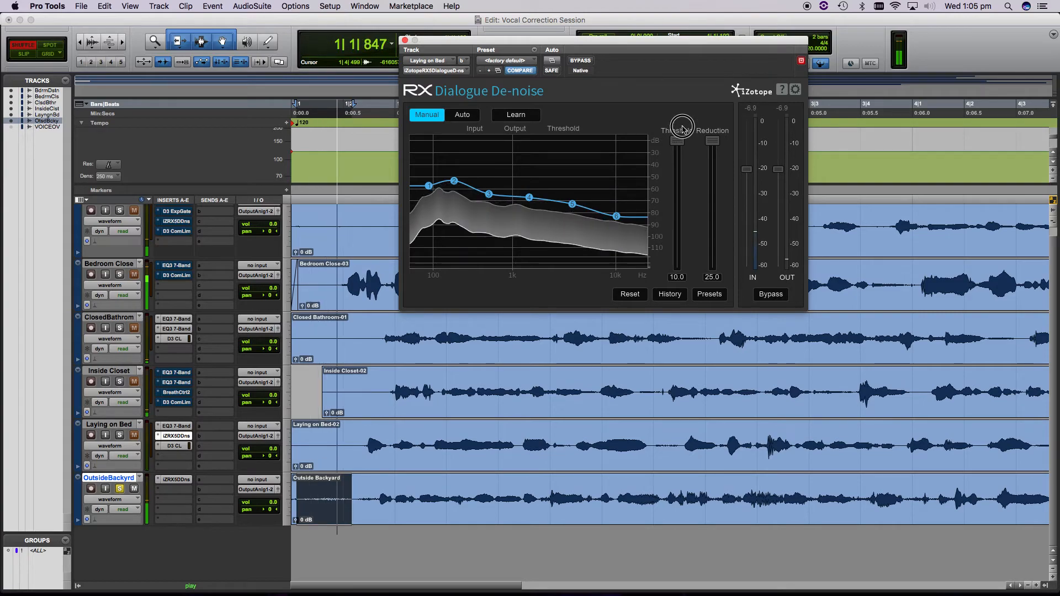
left_click_drag(665, 349, 677, 111)
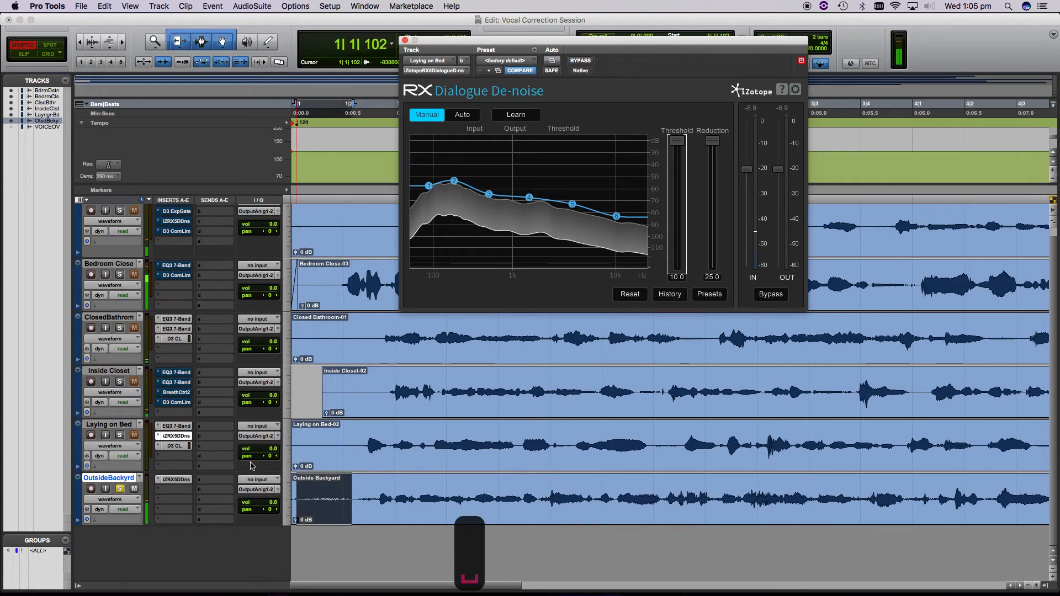
Learn the looped background noise in Outside Backyard's Dialogue De-noise, and raise its reduction to 25.0 and threshold to 10.0.
left_click(172, 483)
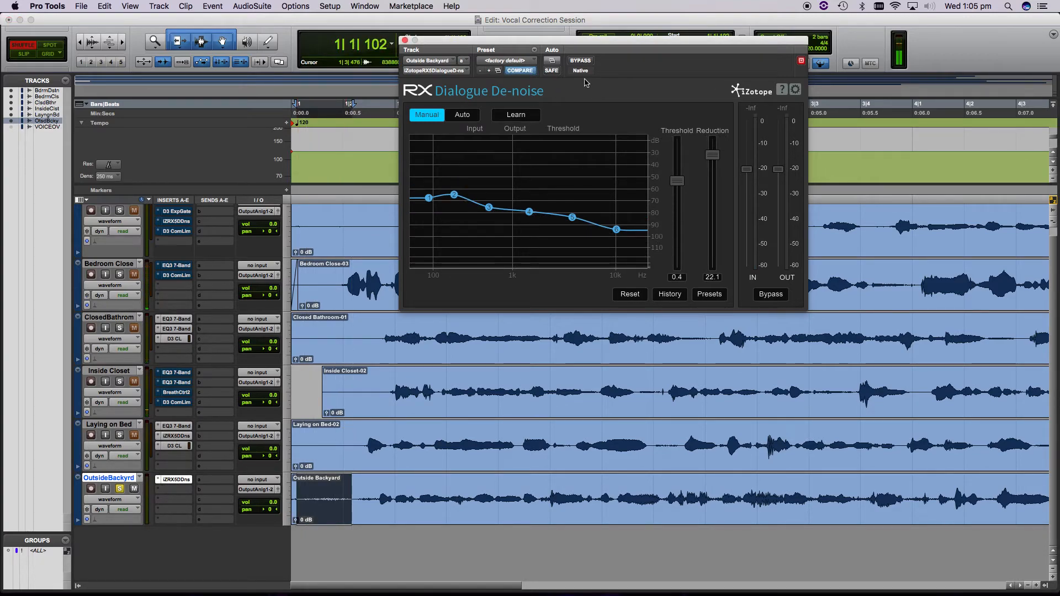
left_click(516, 117)
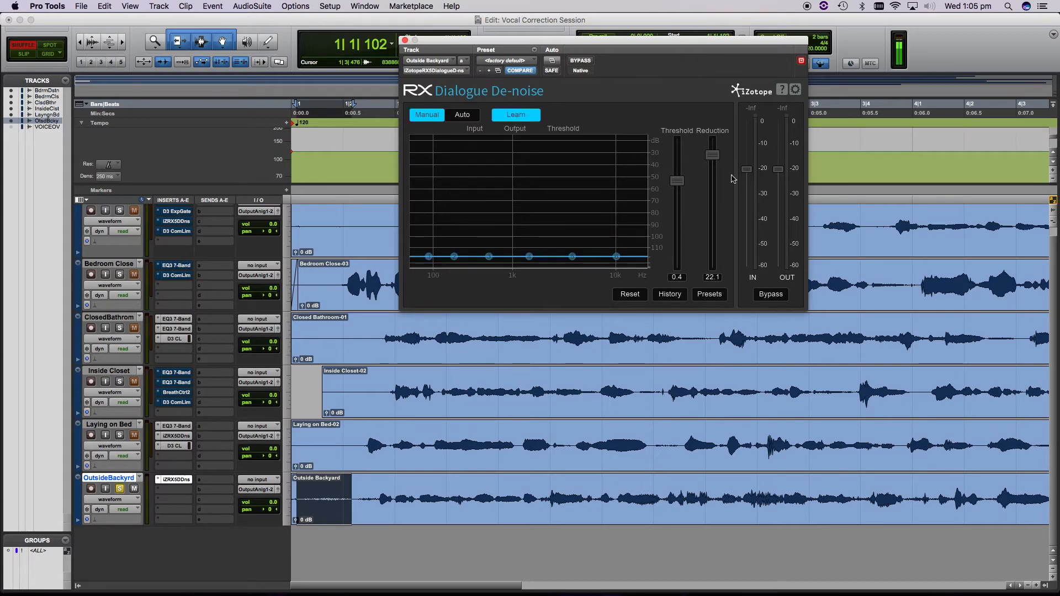
key("space")
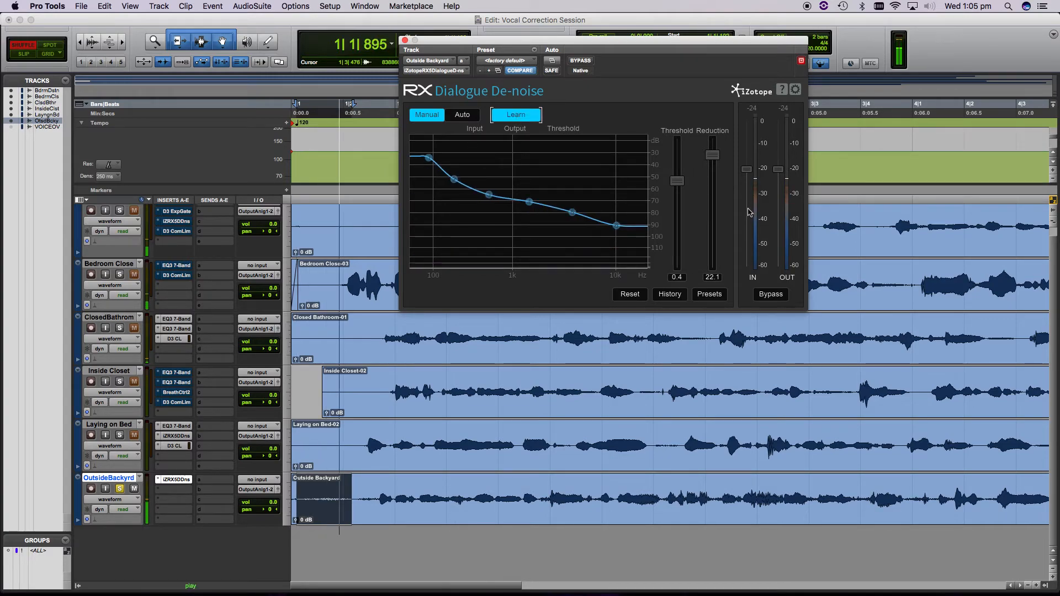
key("space")
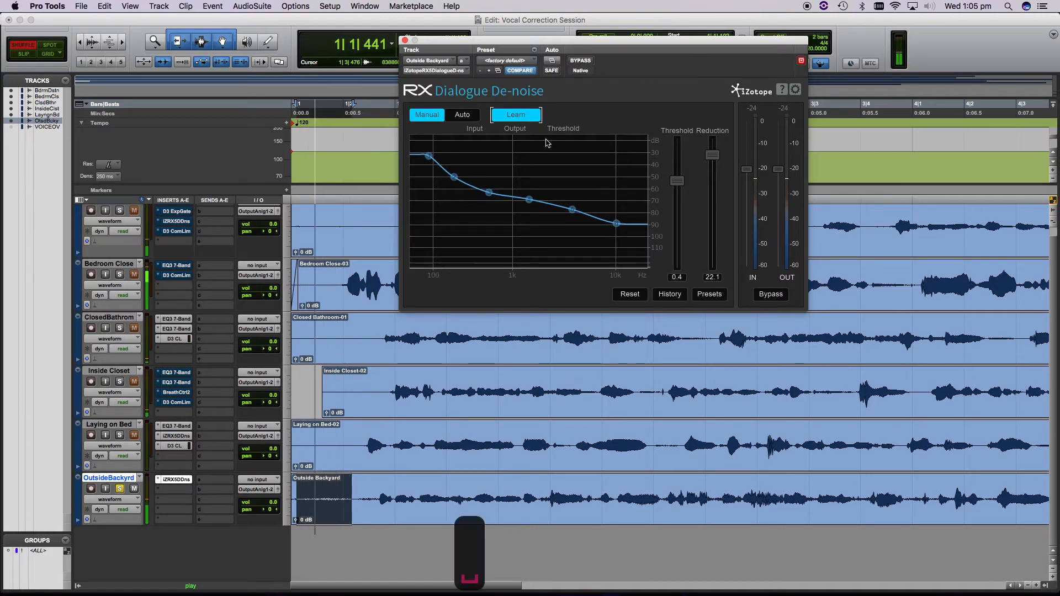
key("space")
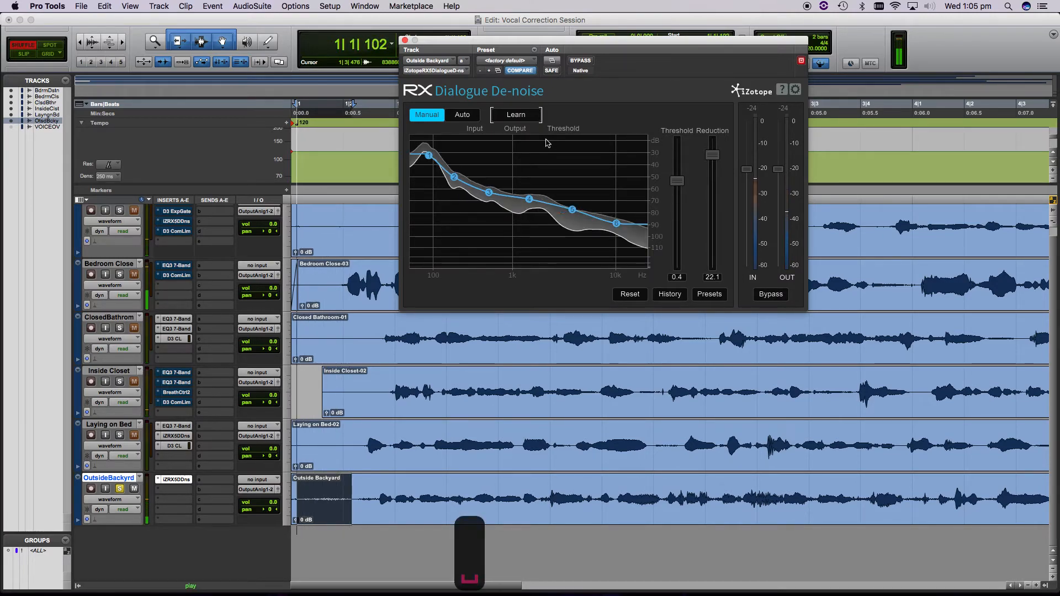
left_click_drag(713, 156, 717, 137)
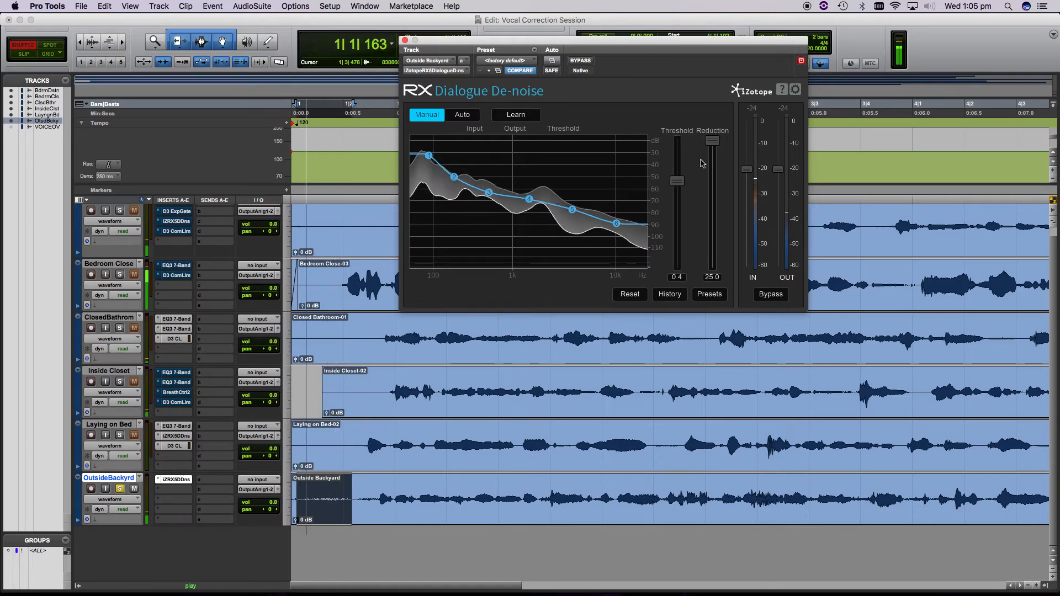
left_click_drag(677, 181, 680, 136)
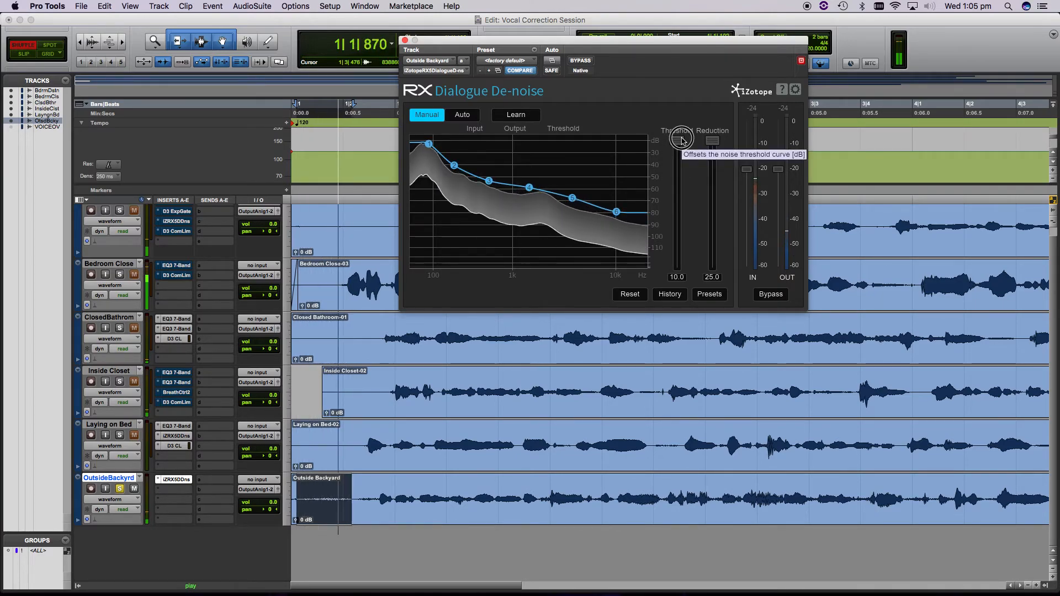
key("space")
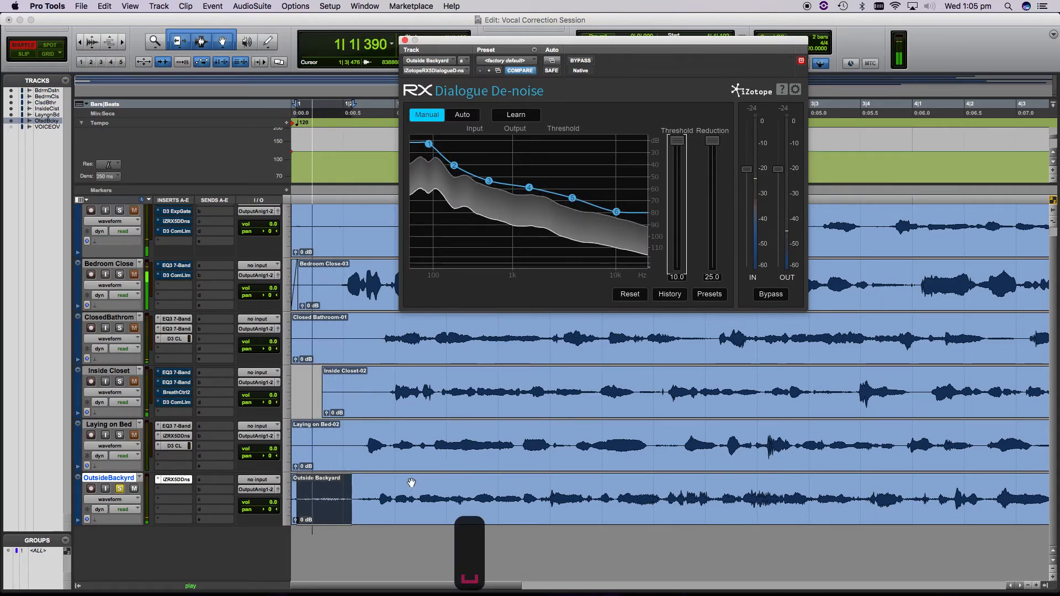
Show the whole Outside Backyard clip and play it from near its beginning to hear the noise reduction.
left_click(372, 492)
key("r")
key("r")
key("r")
left_click(299, 490)
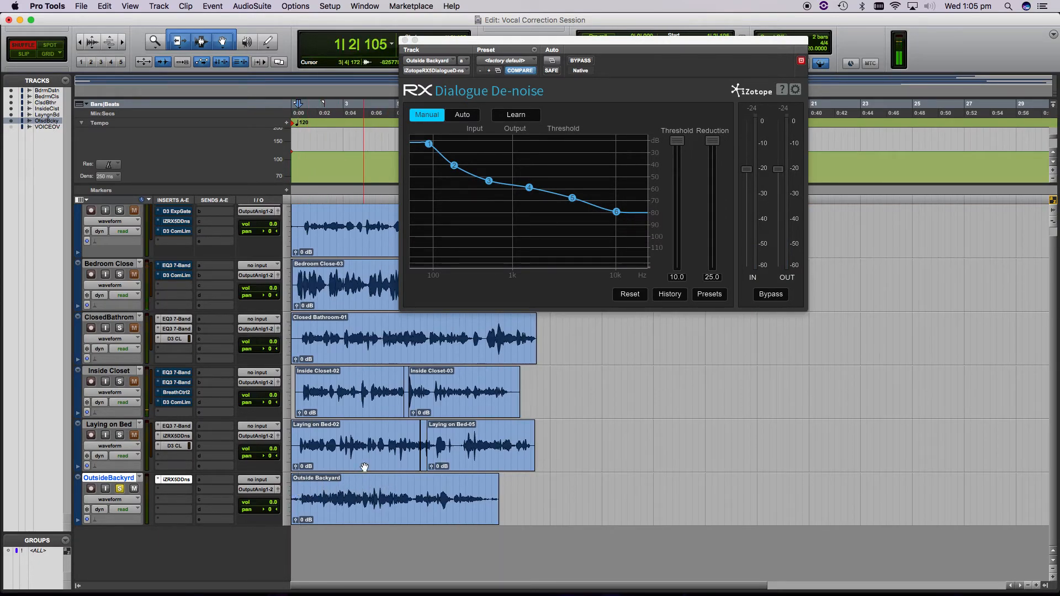
key("space")
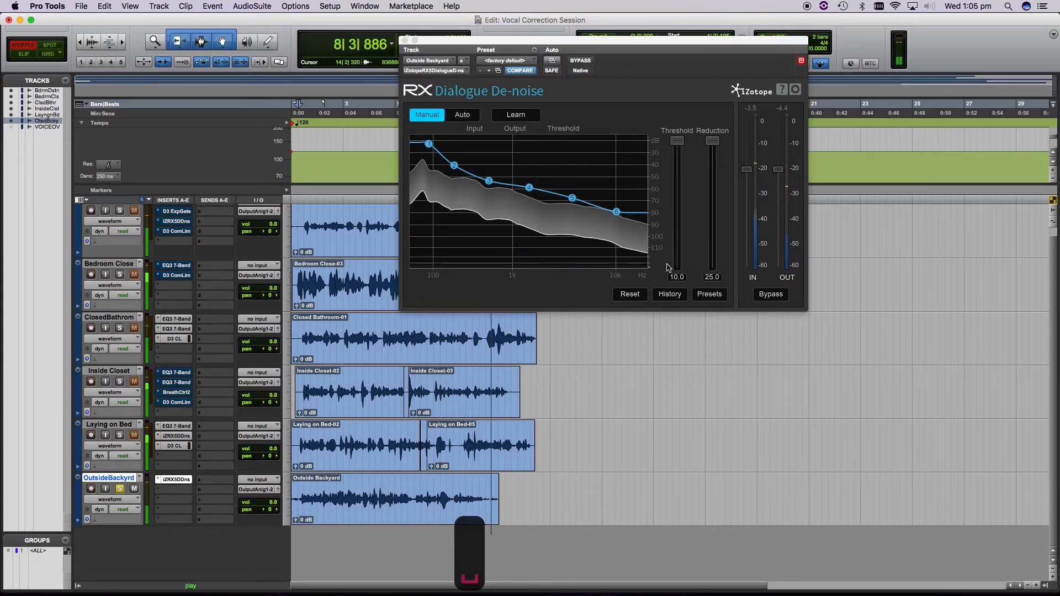
key("space")
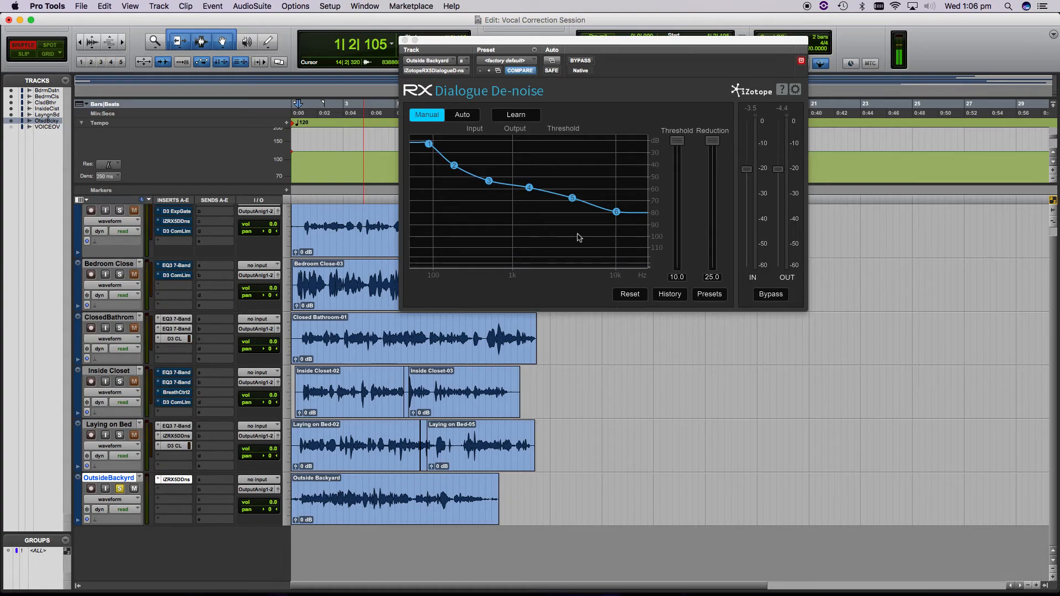
Lower Outside Backyard's Dialogue De-noise threshold to 2.9 and reduction to 20.3 while listening from the session start.
left_click_drag(670, 146, 677, 168)
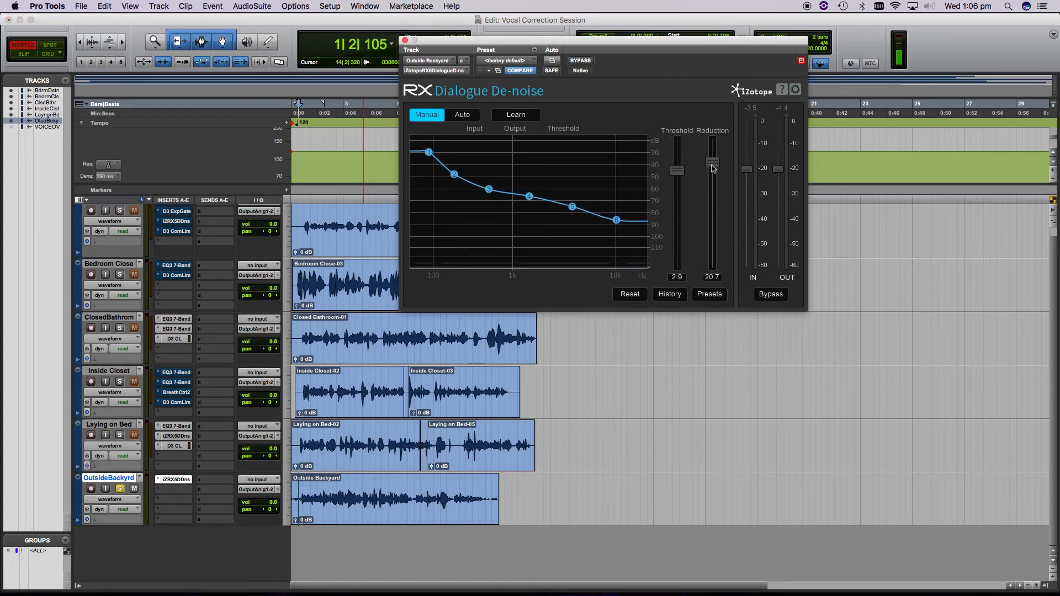
key("Return")
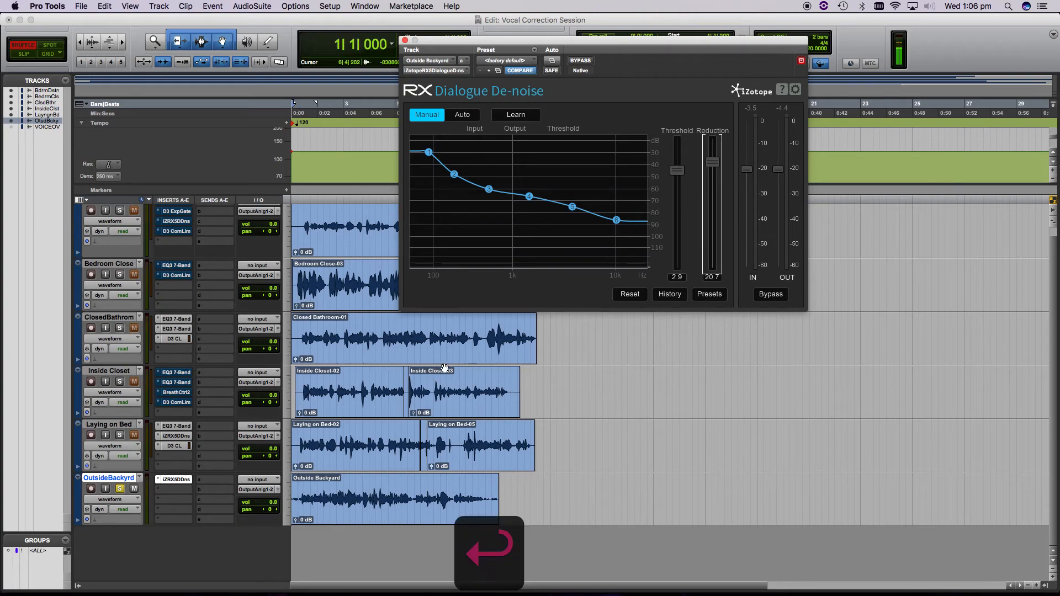
key("space")
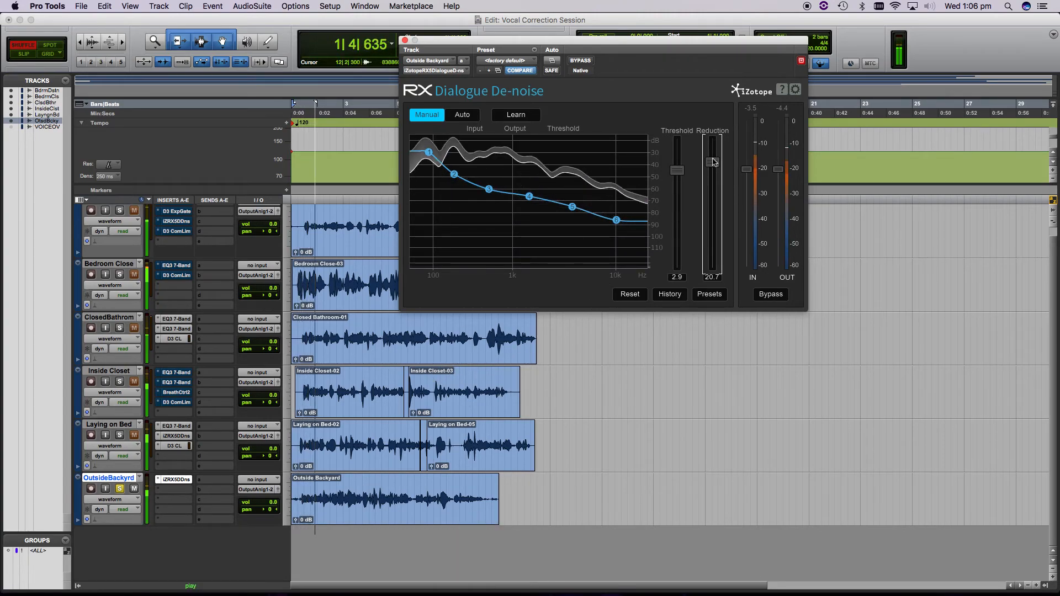
left_click_drag(677, 173, 718, 170)
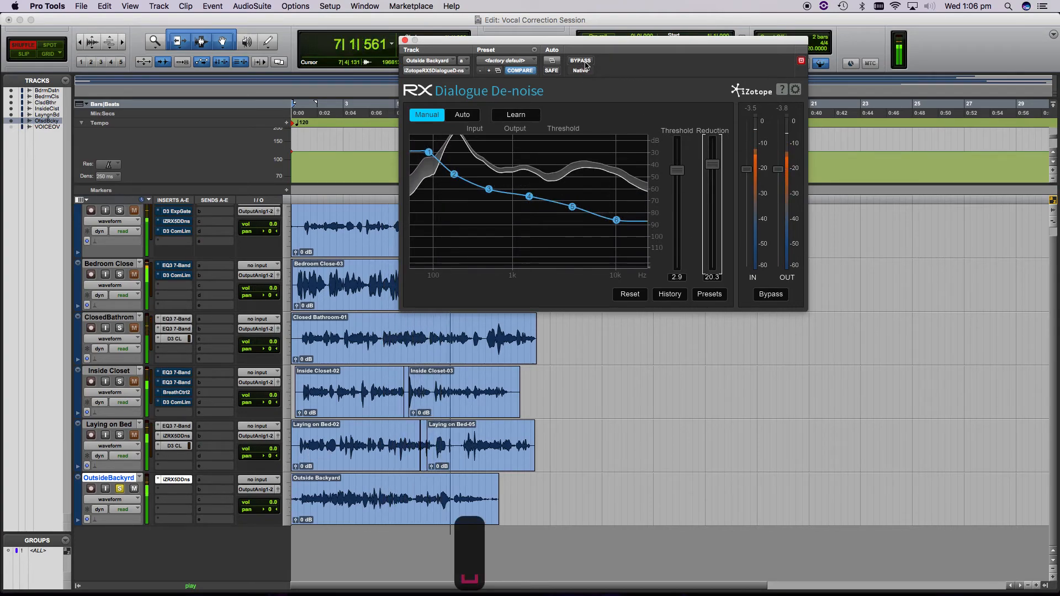
key("space")
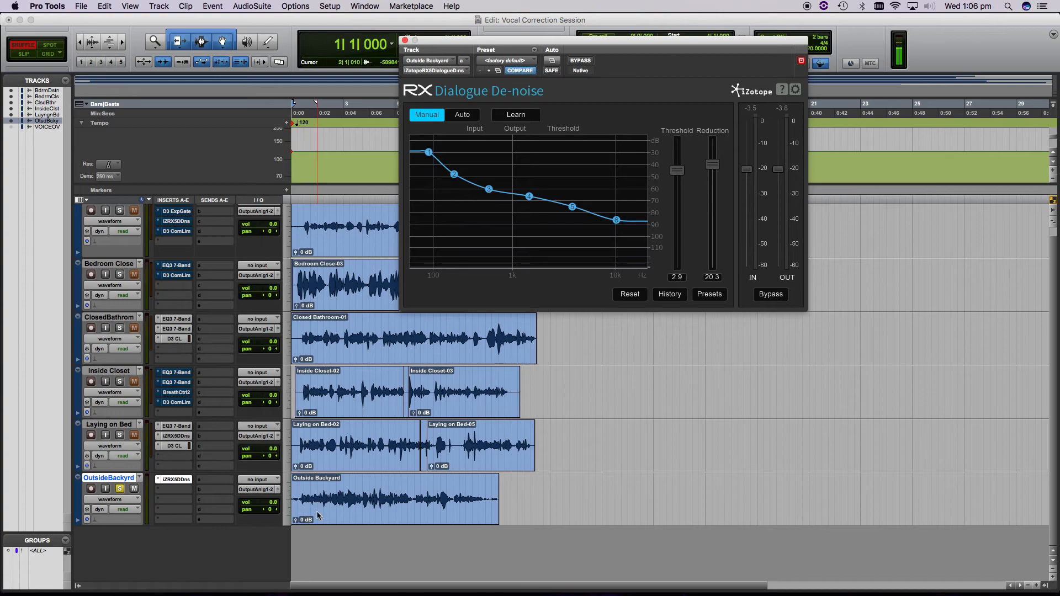
Select the whole Outside Backyard clip and play it with Dialogue De-noise bypassed and active to compare.
double_click(303, 499)
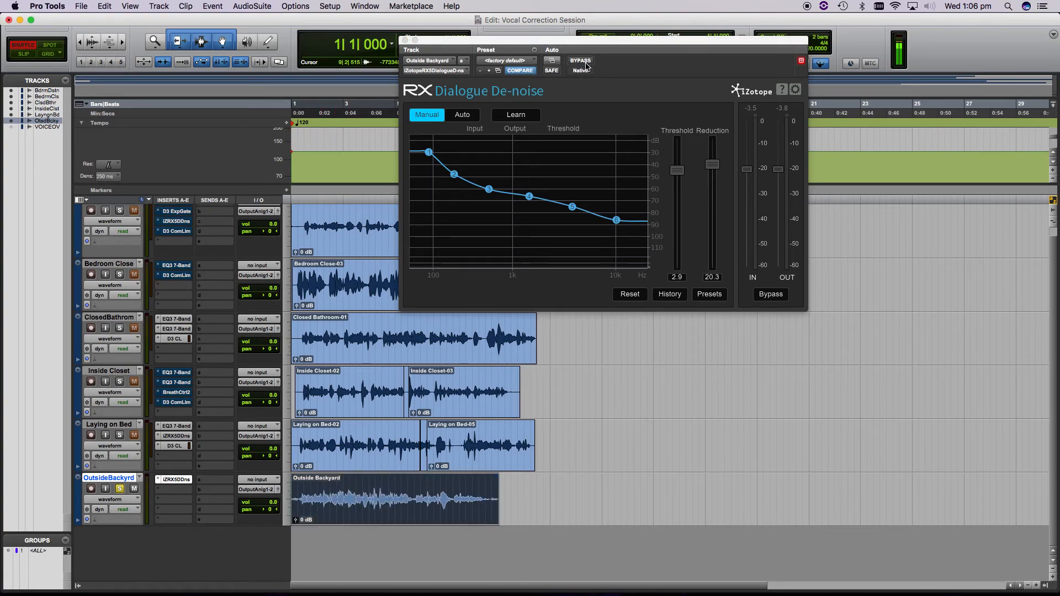
key("space")
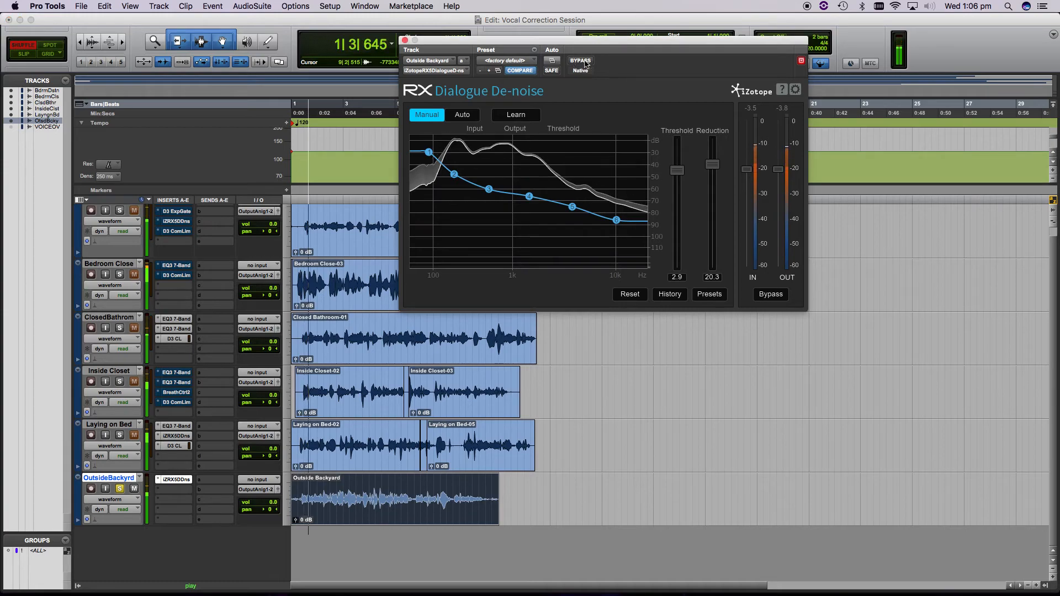
left_click(581, 61)
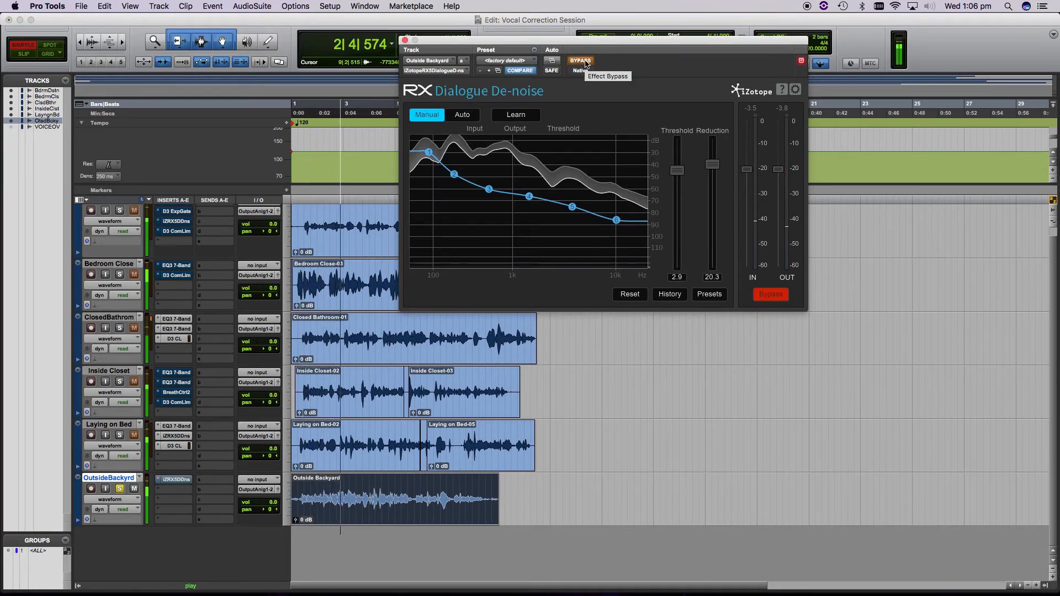
left_click(586, 63)
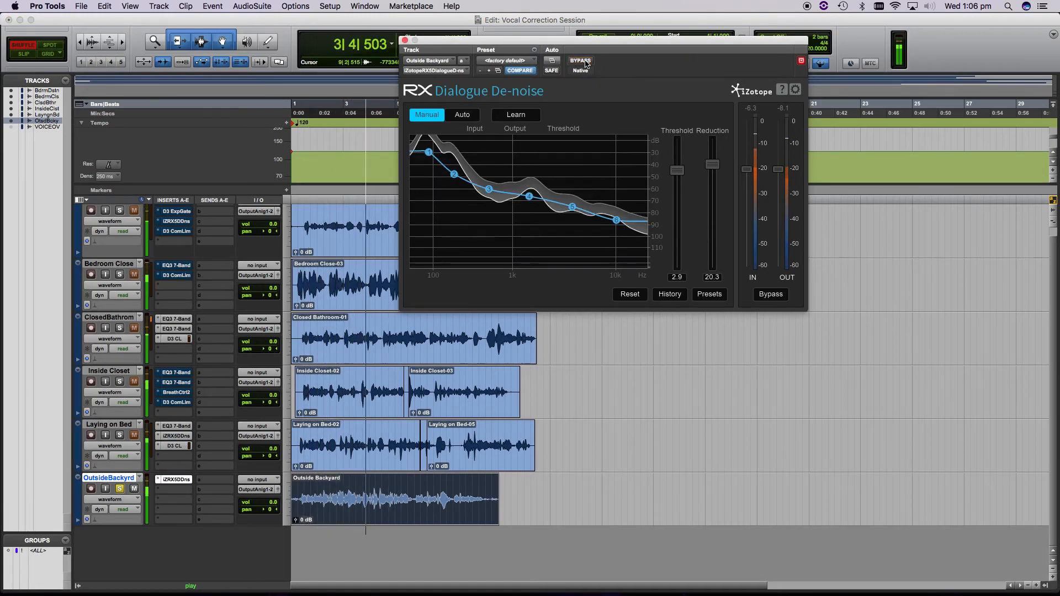
key("space")
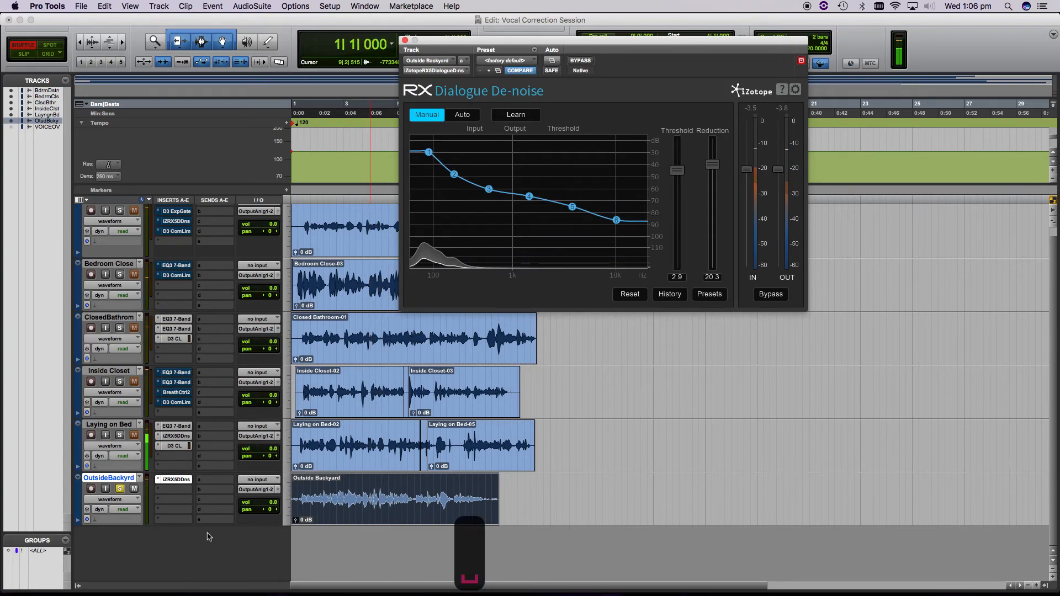
Insert a mono EQ3 7-Band after the de-noiser on Outside Backyard, with a 12 dB/oct high-pass filter at 146.6 Hz.
left_click(187, 490)
mouse_move(194, 512)
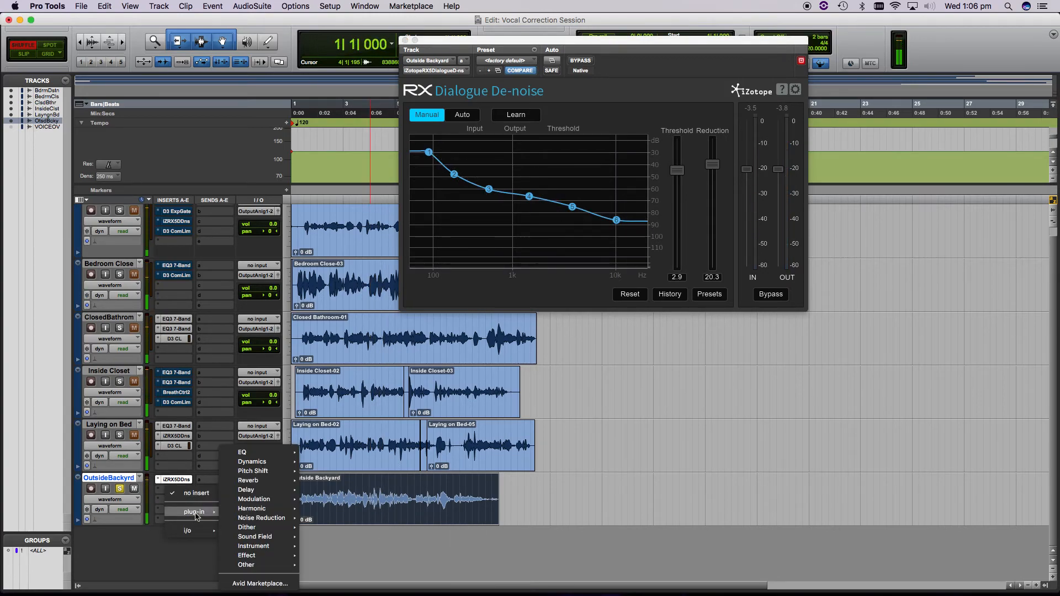
mouse_move(264, 455)
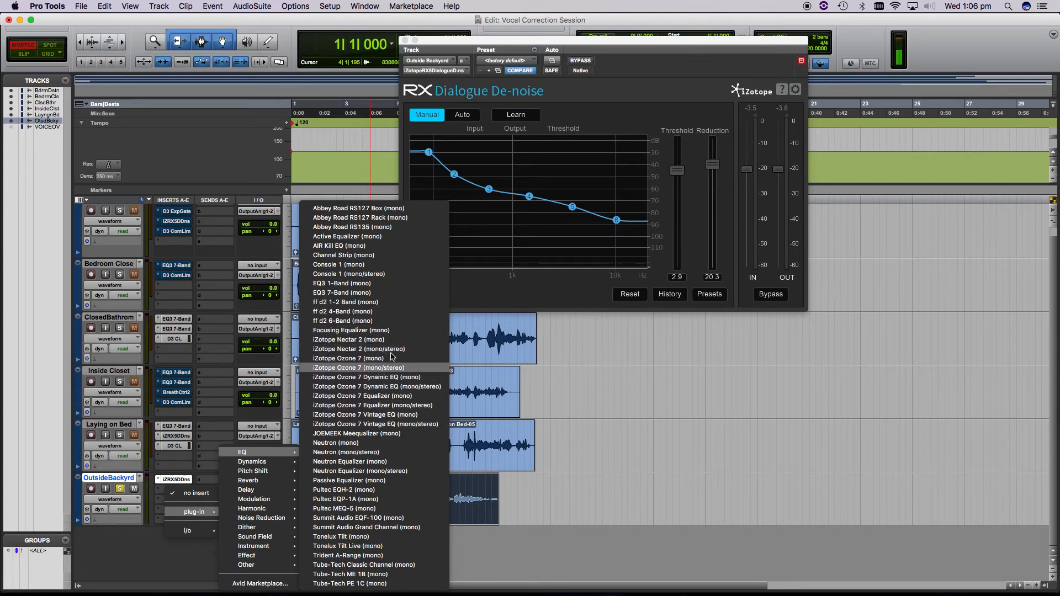
left_click(369, 295)
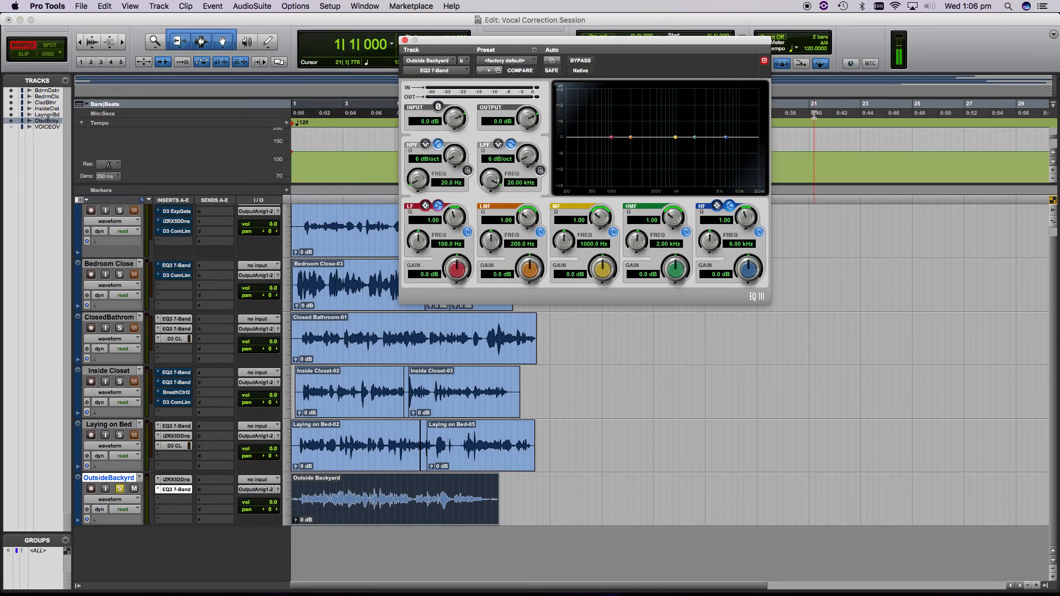
left_click_drag(449, 164, 414, 163)
key("space")
mouse_move(416, 182)
left_mouse_down()
mouse_move(436, 144)
mouse_move(394, 201)
mouse_move(403, 178)
left_mouse_up()
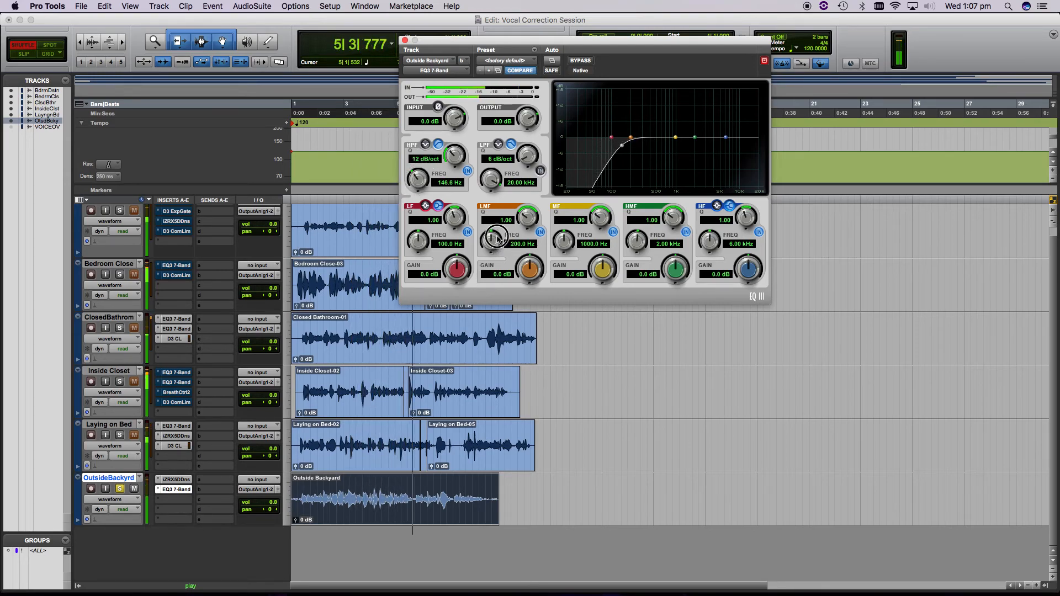
Cut the low-mid band of Outside Backyard's EQ by 4.1 dB at 342.9 Hz while the clip plays.
left_click_drag(491, 242, 494, 234)
left_click_drag(528, 276, 535, 332)
left_click_drag(495, 237, 506, 221)
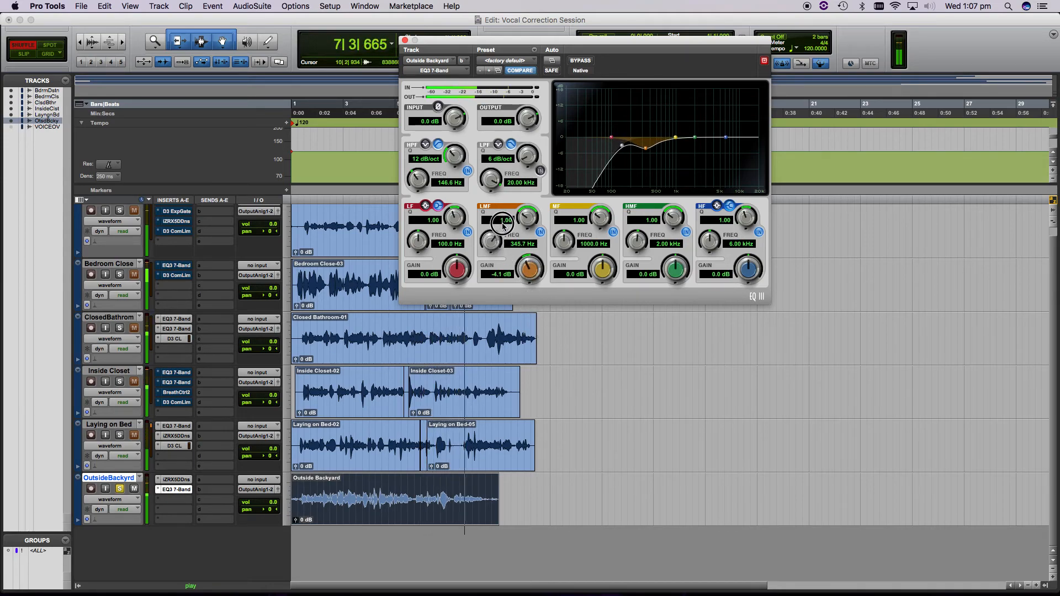
key("space")
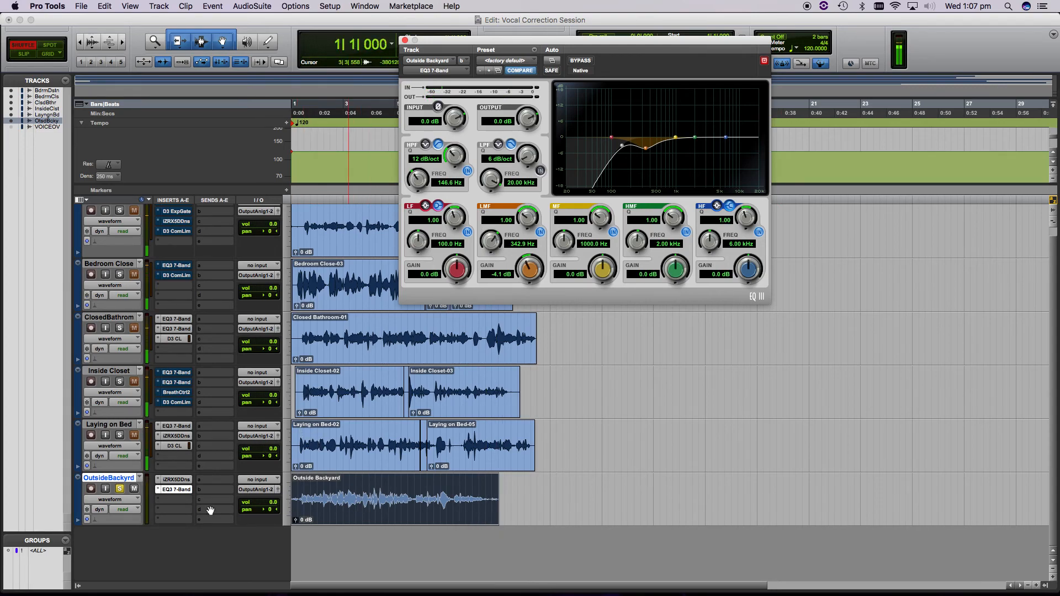
Compare Outside Backyard's playback with its Dialogue De-noise and EQ3 7-Band inserts bypassed and active.
left_click(178, 481)
key("space")
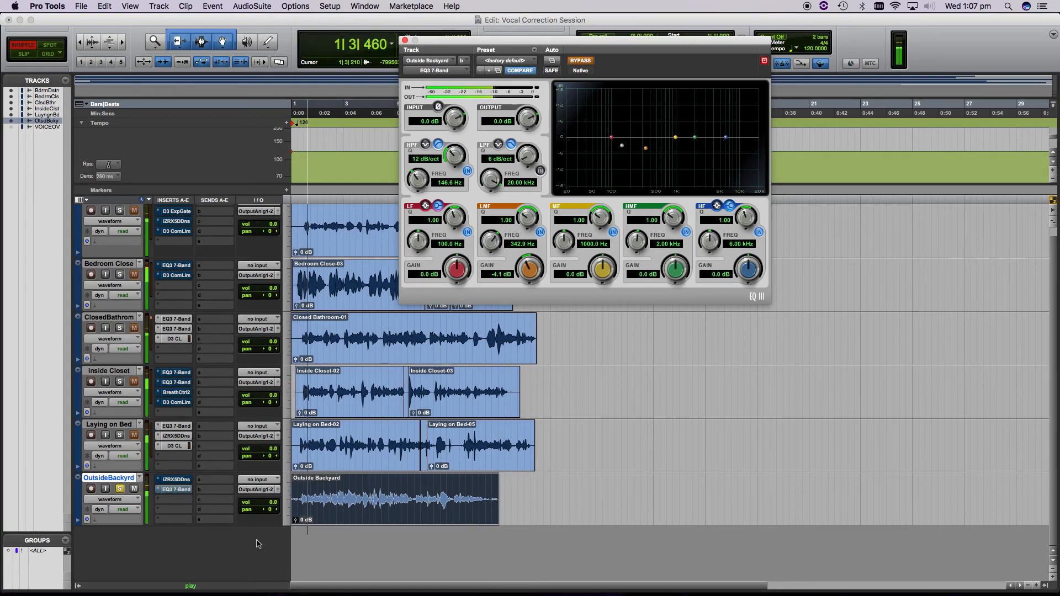
left_click(176, 489, "super")
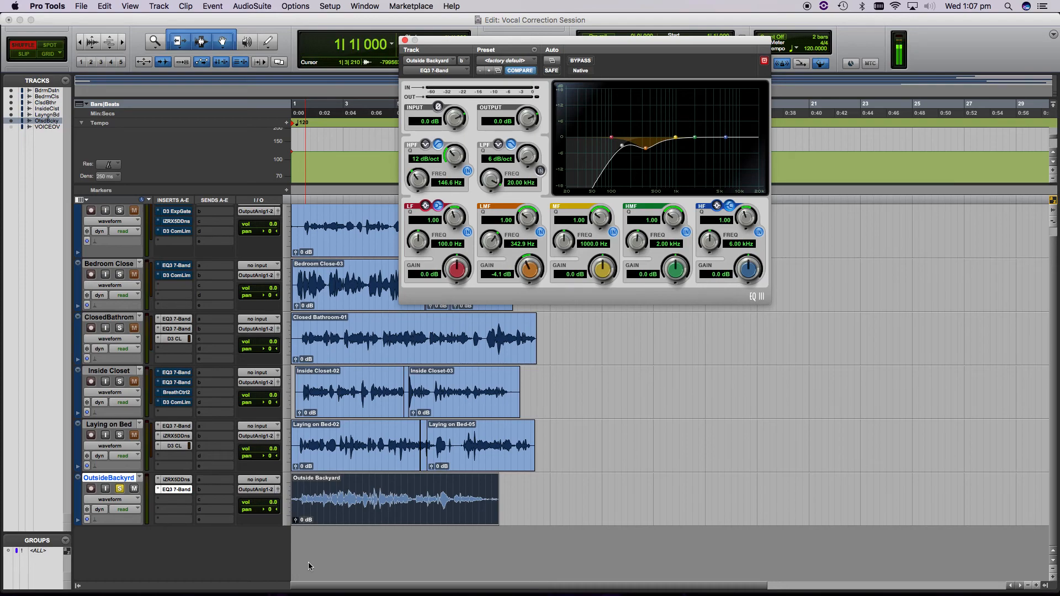
Open Laying on Bed's Dialogue De-noise for review and move its window clear of the track clips.
scroll(485, 352, "up", 1)
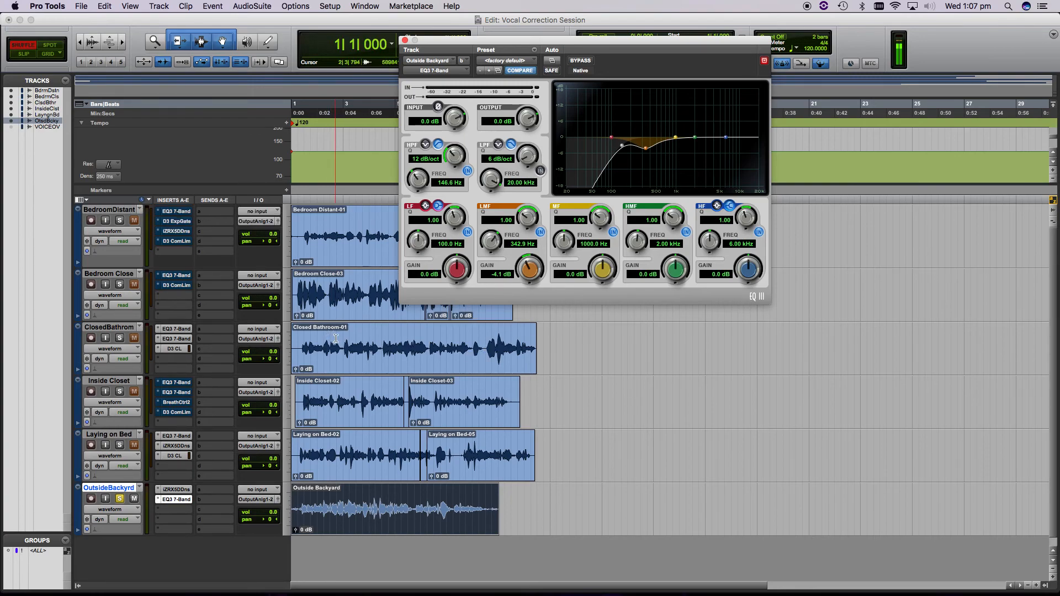
left_click(177, 402)
left_click(182, 447)
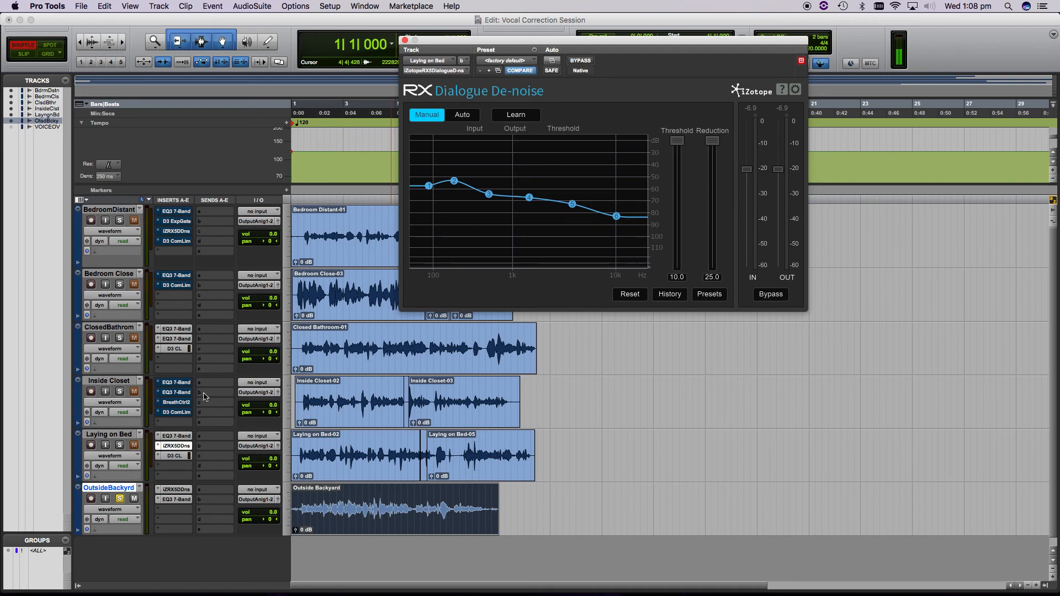
left_click(177, 402, "super")
left_click(634, 42)
left_click_drag(634, 42, 788, 44)
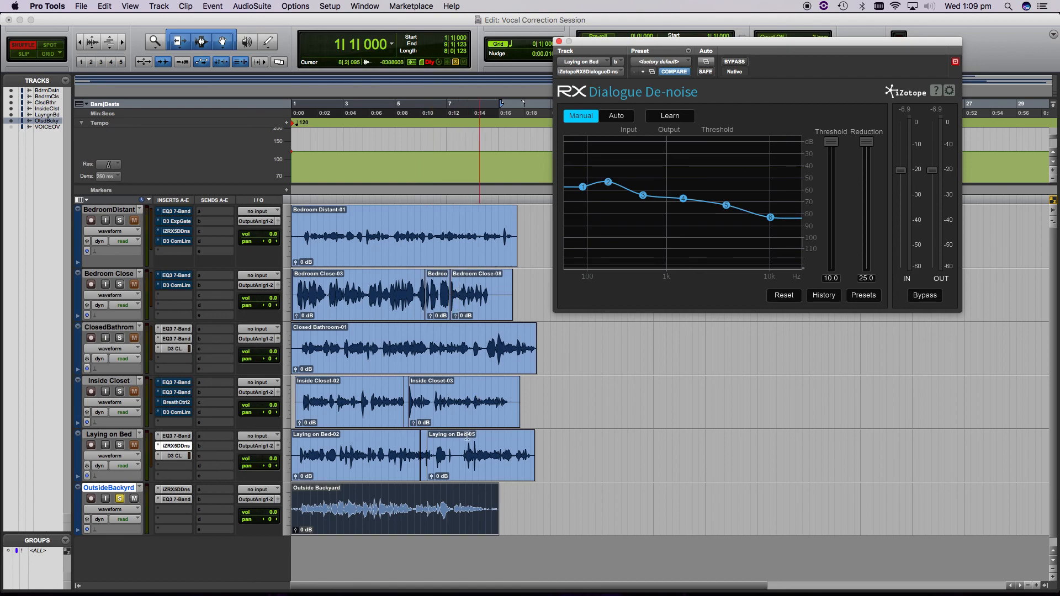